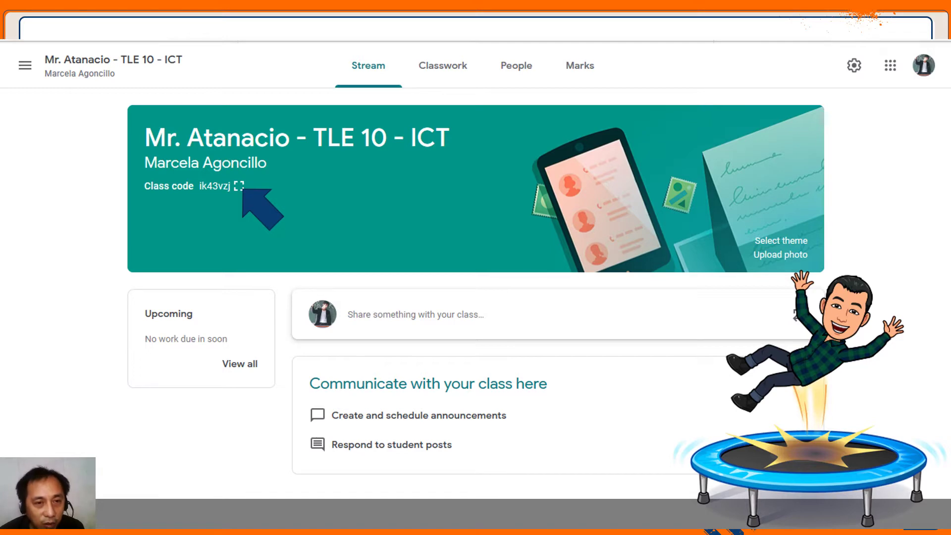
pyautogui.press('Right')
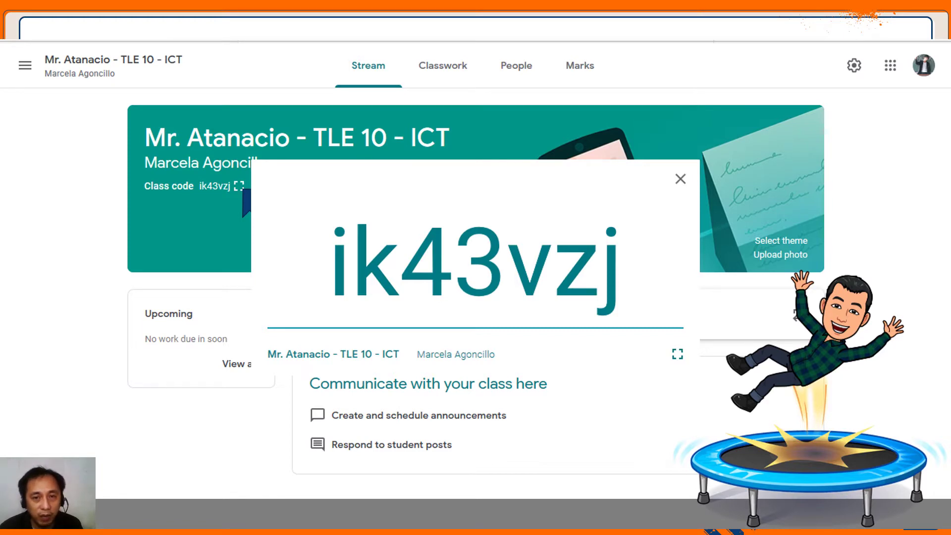
pyautogui.press('Right')
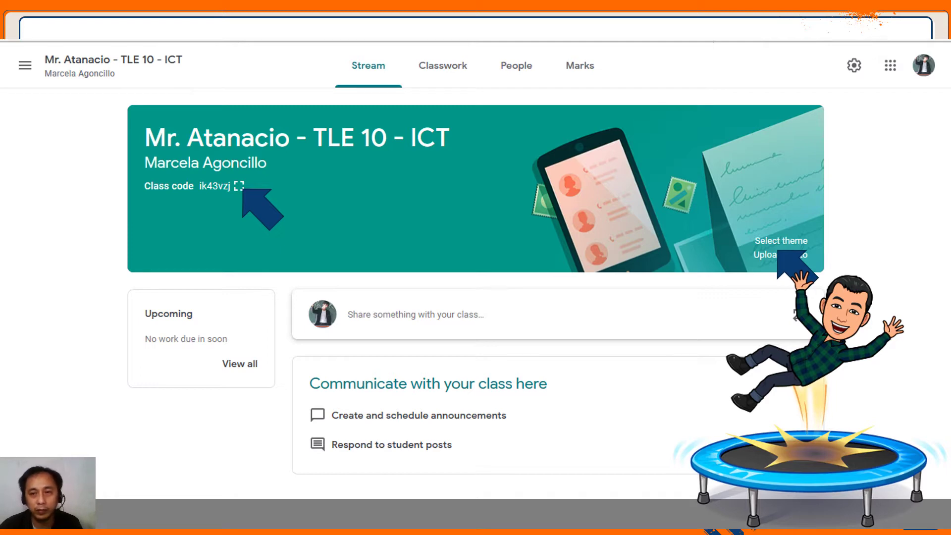
pyautogui.press('Right')
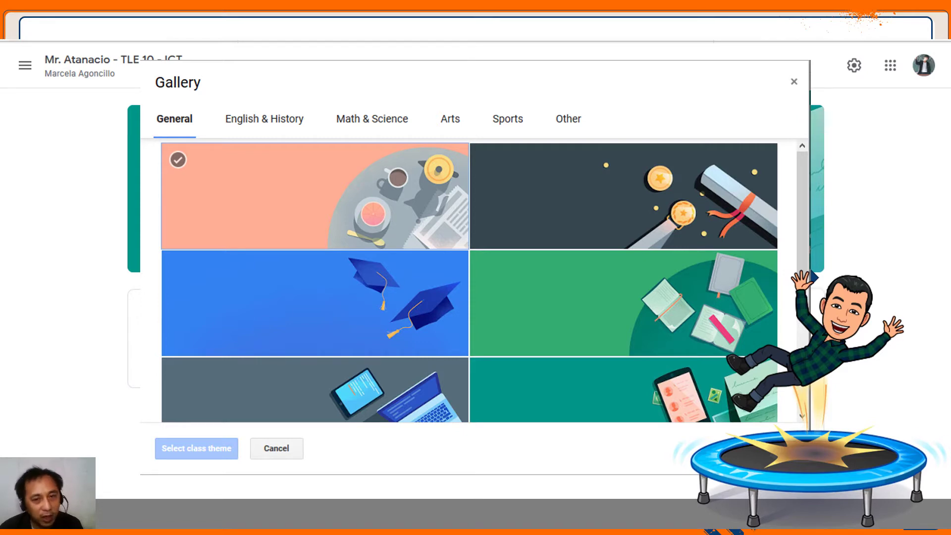
pyautogui.press('Right')
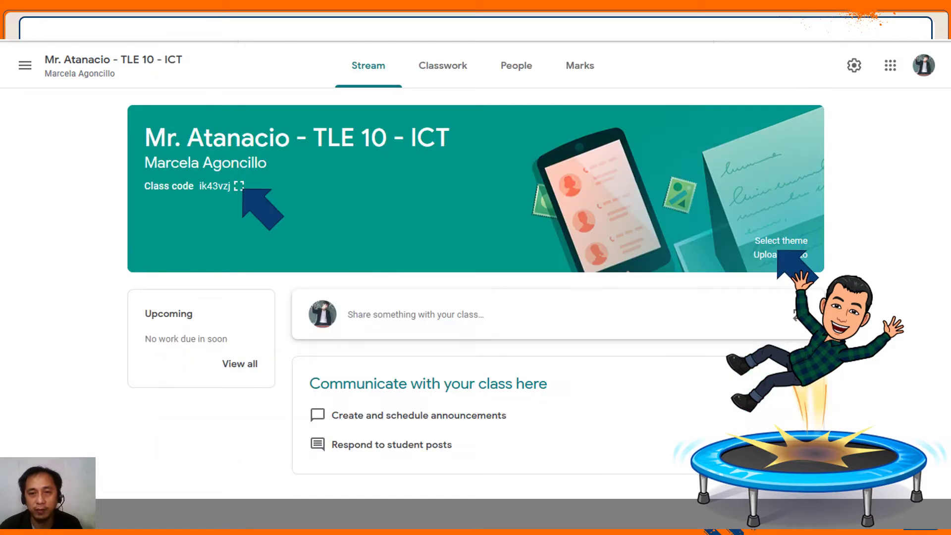
pyautogui.press('Right')
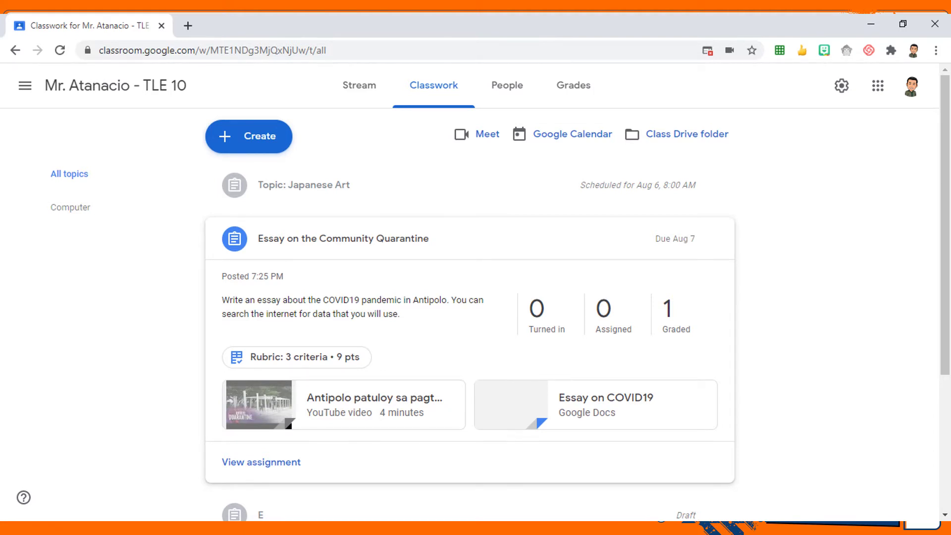
pyautogui.click(249, 136)
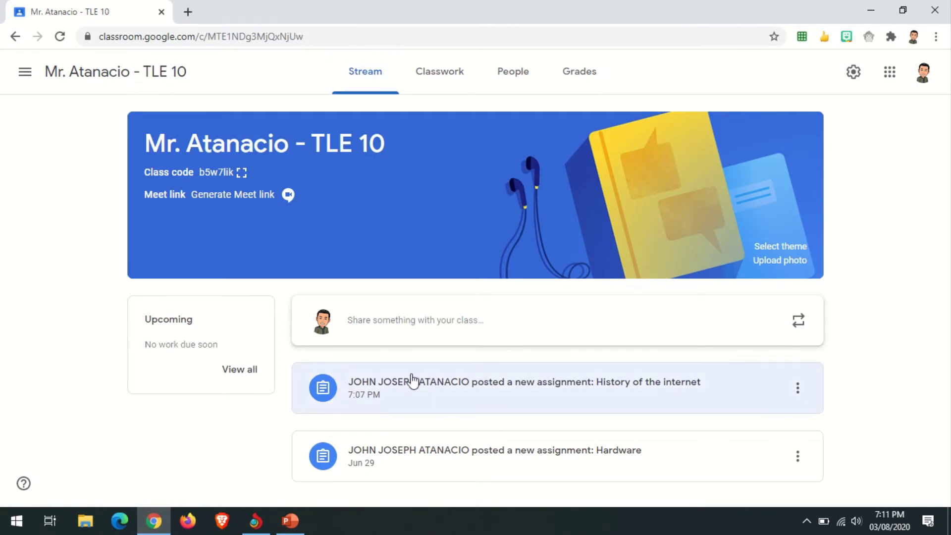
# Step: Start a new assignment in the classwork of the TLE 10 class
pyautogui.click(437, 79)
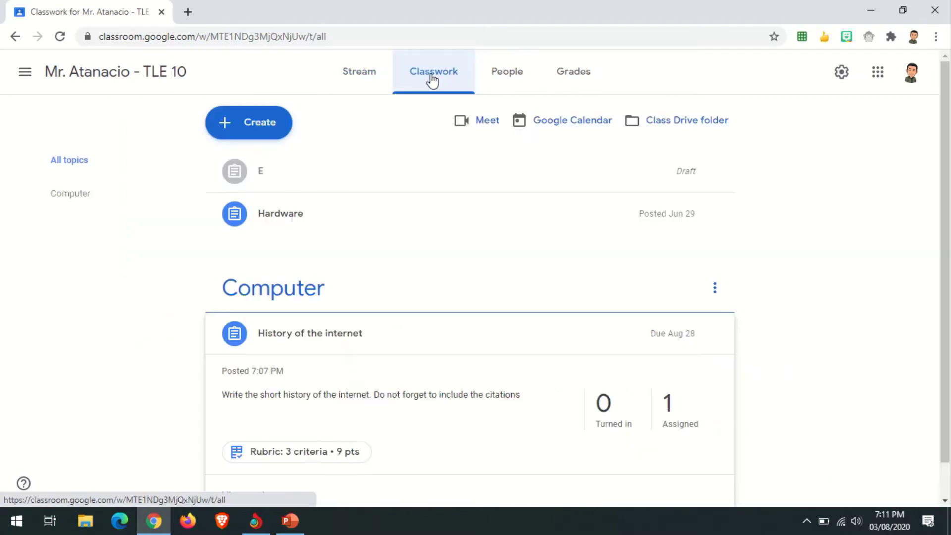
pyautogui.click(267, 128)
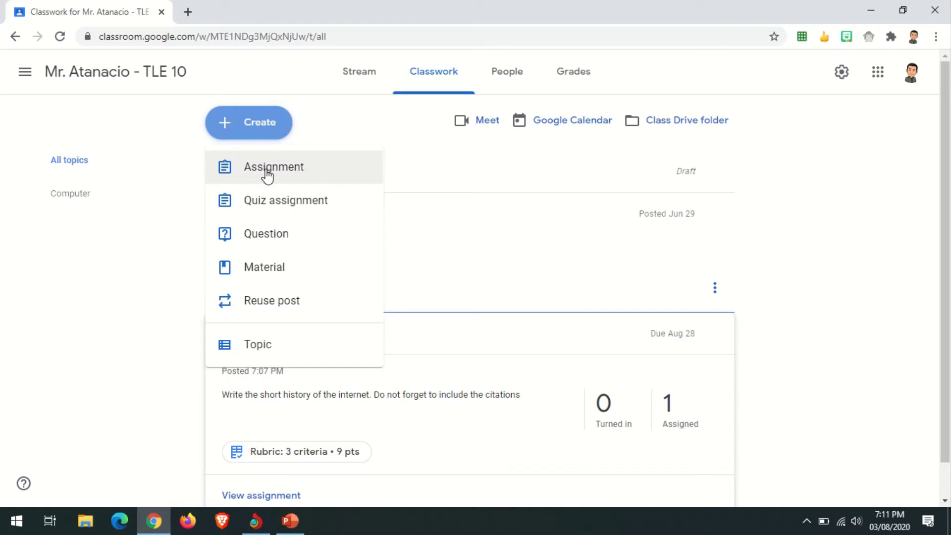
pyautogui.click(267, 173)
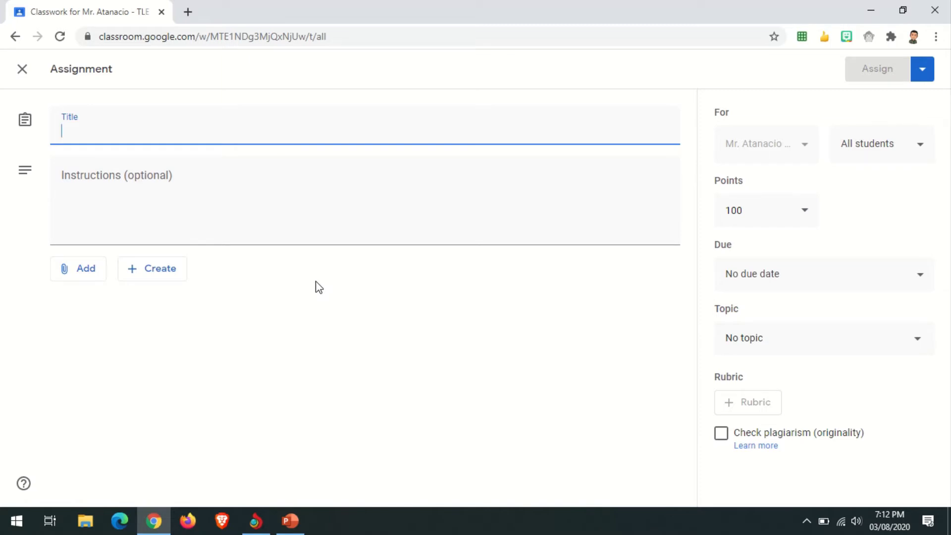
# Step: Title the assignment "Essay on the Community Quarantine"
pyautogui.write('Ess')
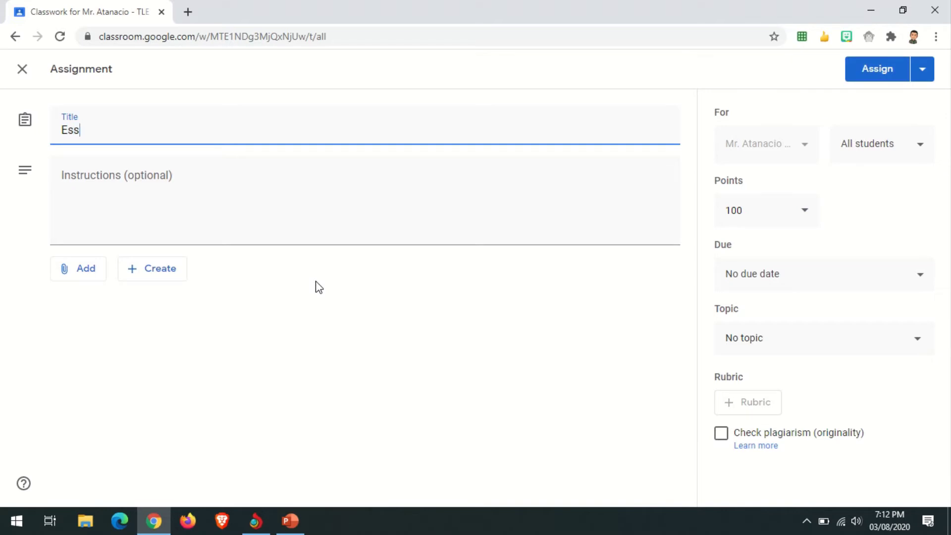
pyautogui.write('ay on the')
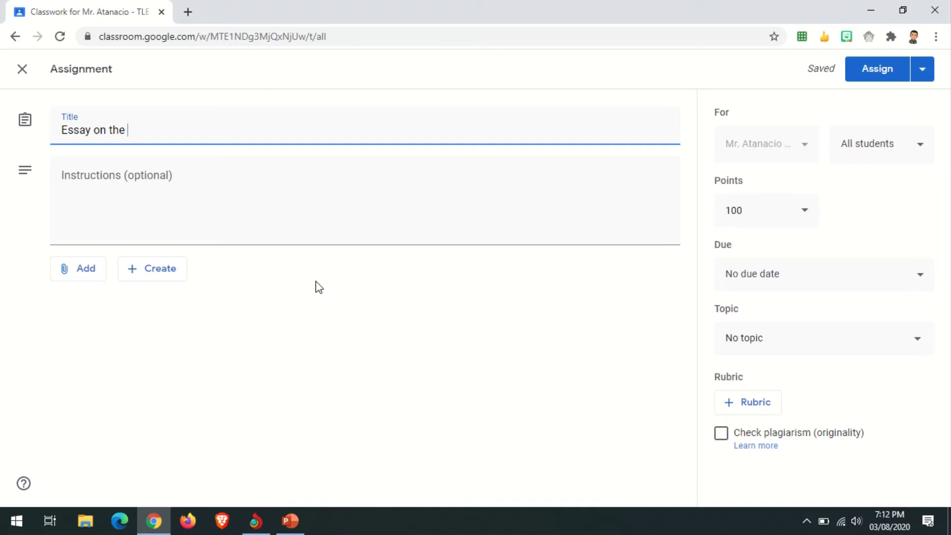
pyautogui.write('Commu')
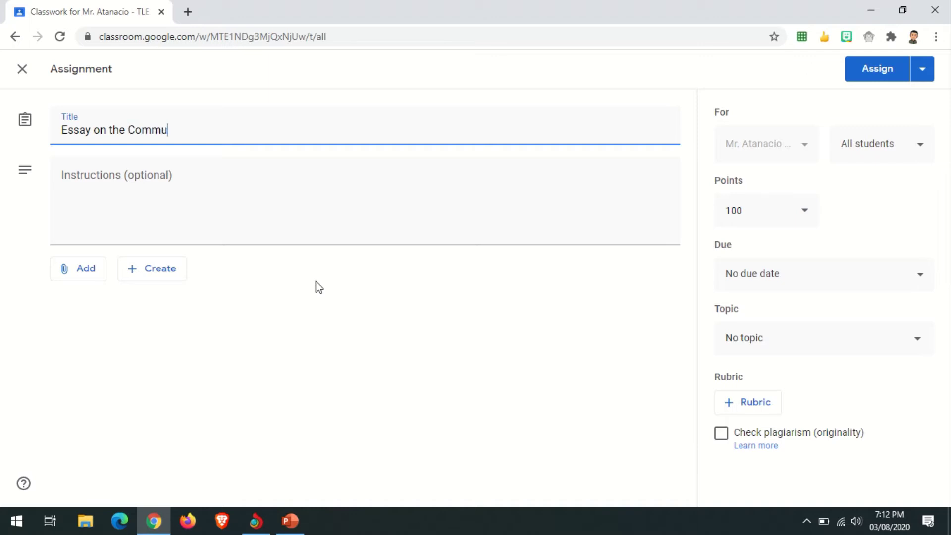
pyautogui.write('nity Quarantine')
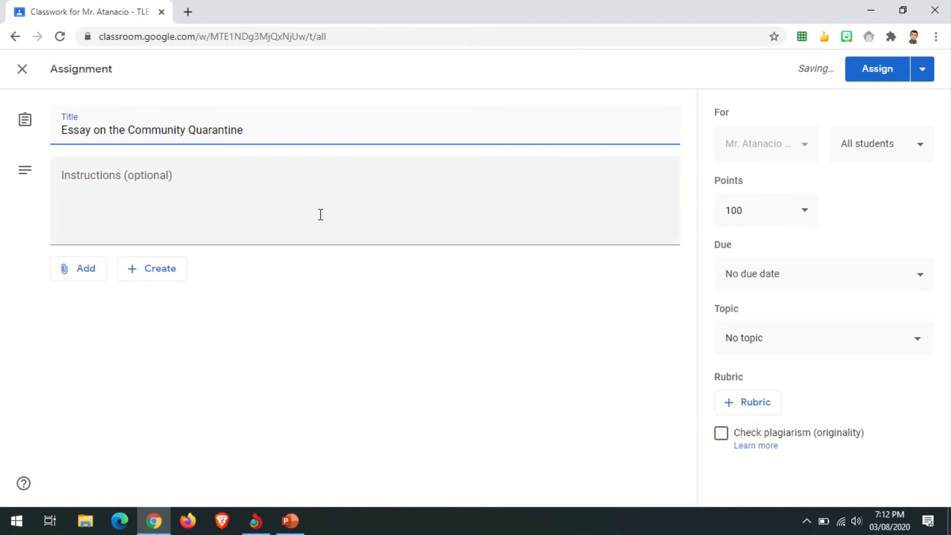
# Step: Enter the instructions "Write an essay about the COVID19 pandemic in Antipolo. You can search the internet for data that you will use."
pyautogui.click(236, 187)
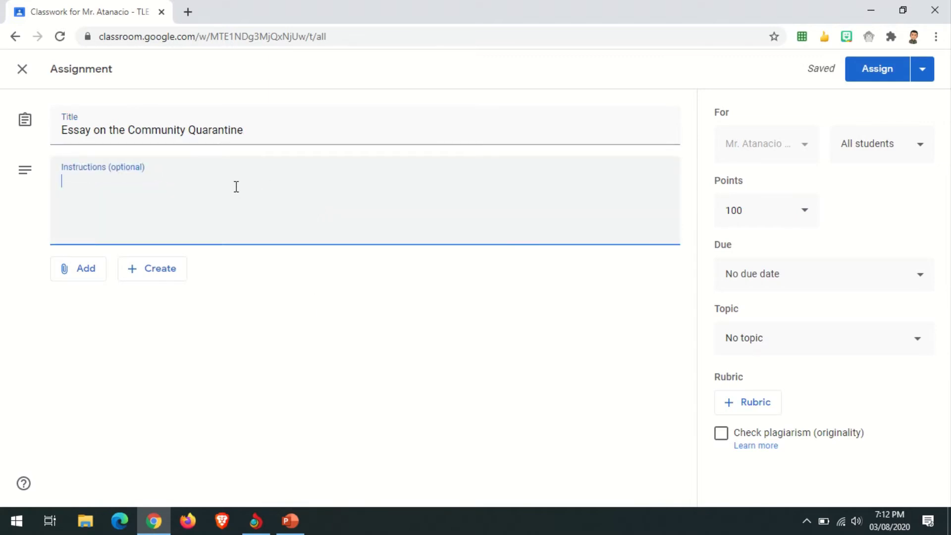
pyautogui.write('W')
pyautogui.press('BackSpace')
pyautogui.write('Write an')
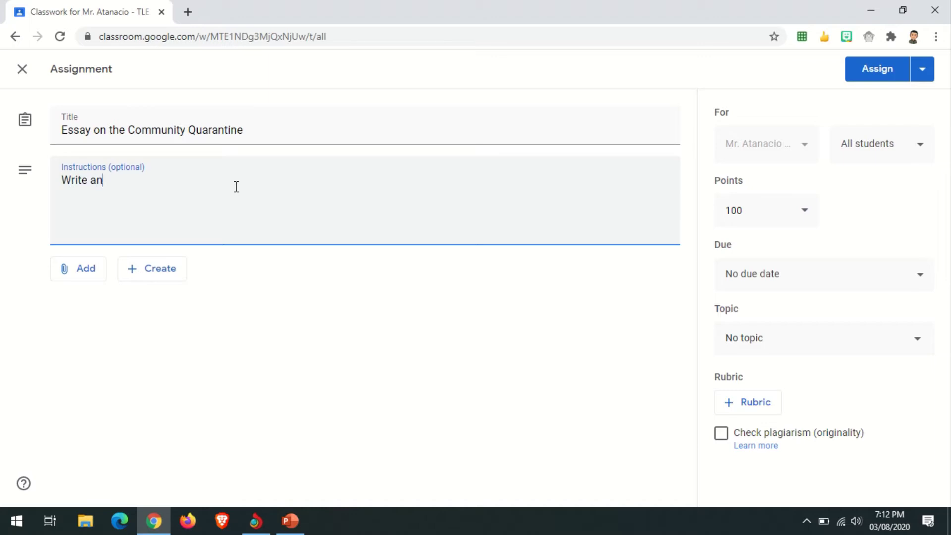
pyautogui.write(' essay about the c')
pyautogui.press('BackSpace')
pyautogui.press('BackSpace')
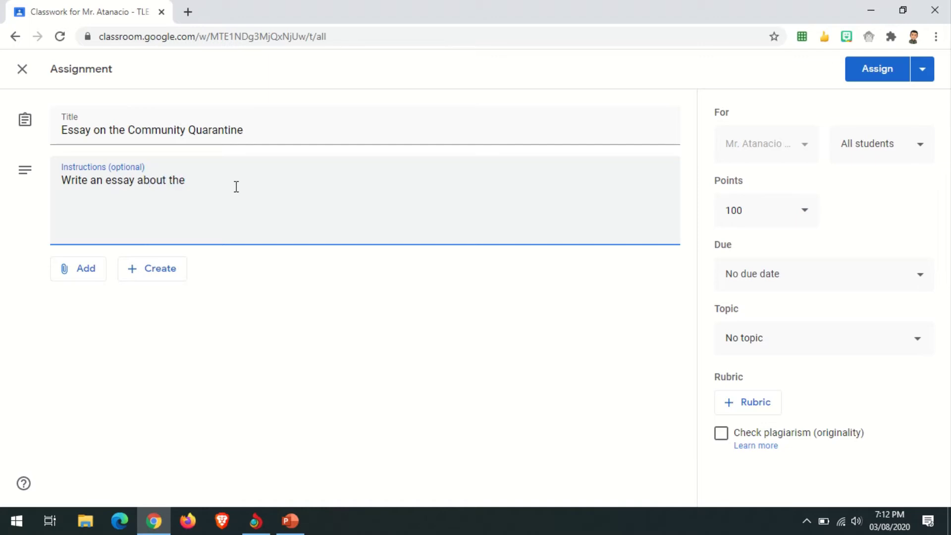
pyautogui.write('COVID19 pandemic')
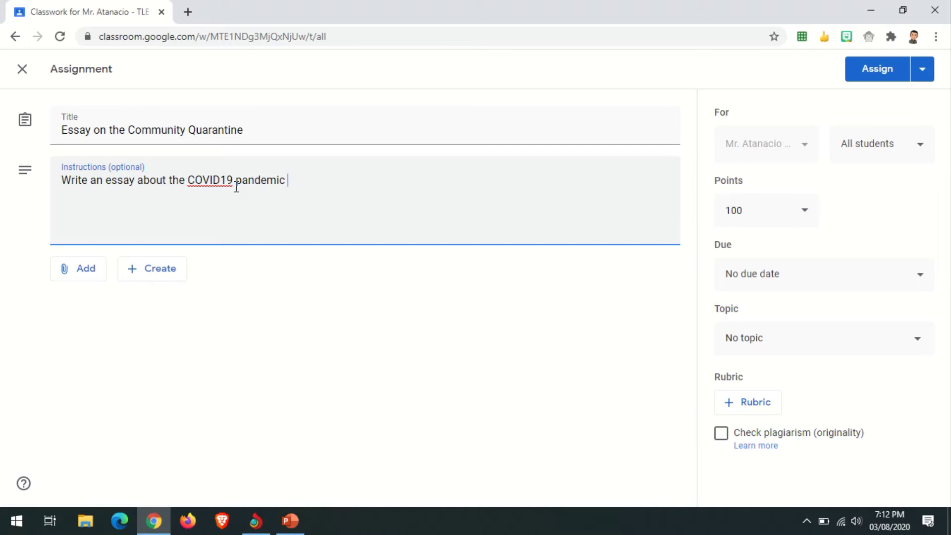
pyautogui.write('in Antipolo. you can')
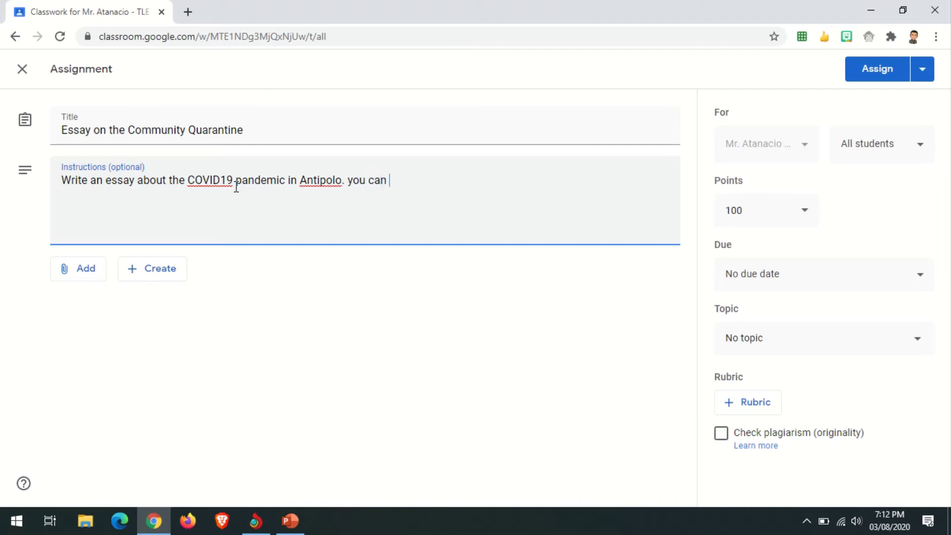
pyautogui.press('BackSpace')
pyautogui.press('BackSpace')
pyautogui.press('BackSpace')
pyautogui.press('BackSpace')
pyautogui.press('BackSpace')
pyautogui.press('BackSpace')
pyautogui.press('BackSpace')
pyautogui.press('BackSpace')
pyautogui.press('BackSpace')
pyautogui.write('. You can search the ')
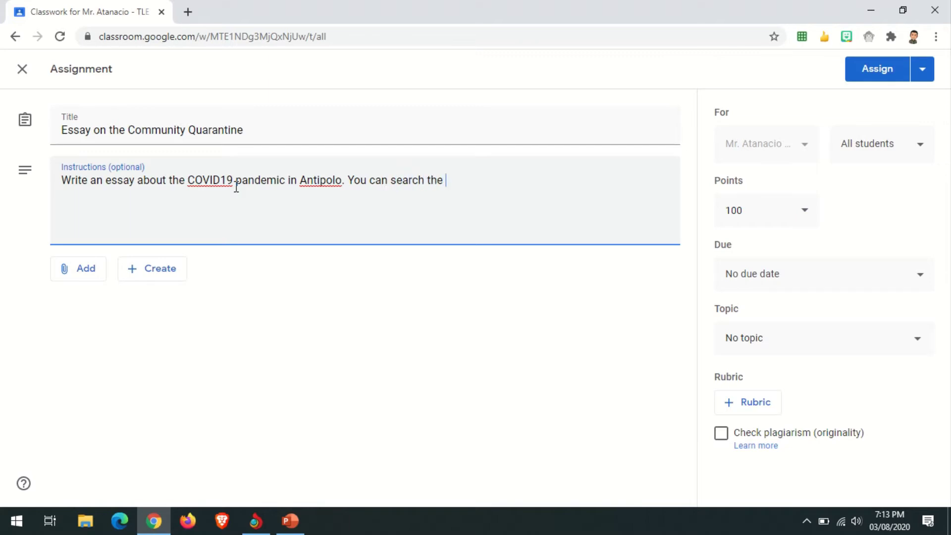
pyautogui.write('in')
pyautogui.write('ternet for data athat you will use')
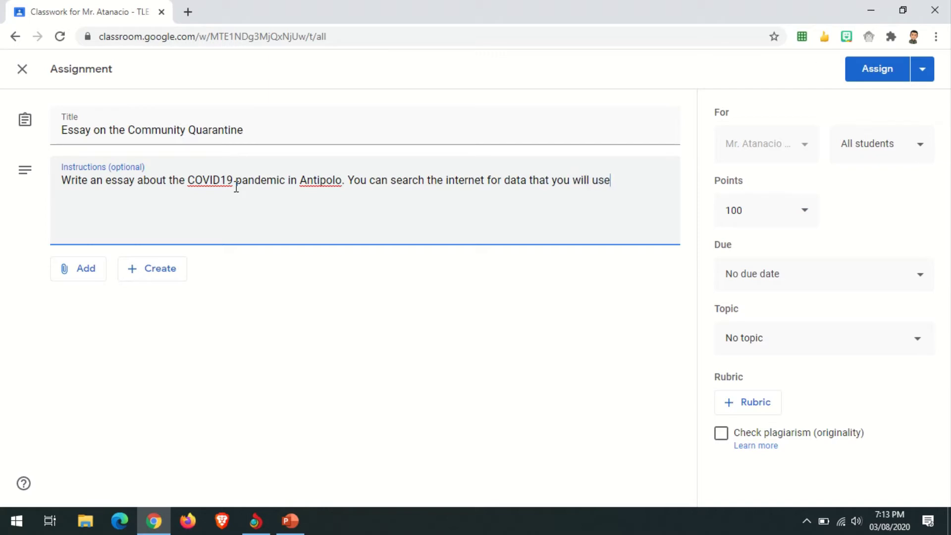
pyautogui.write('.')
# Step: Search YouTube for a video to attach to the assignment, first with "covid 19", refined to "covid 19 antipolo city"
pyautogui.click(87, 273)
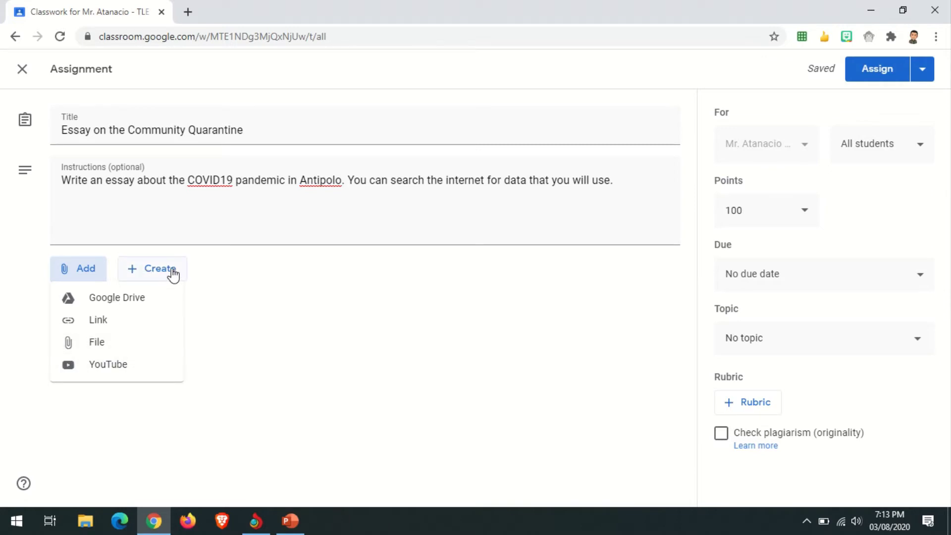
pyautogui.click(109, 363)
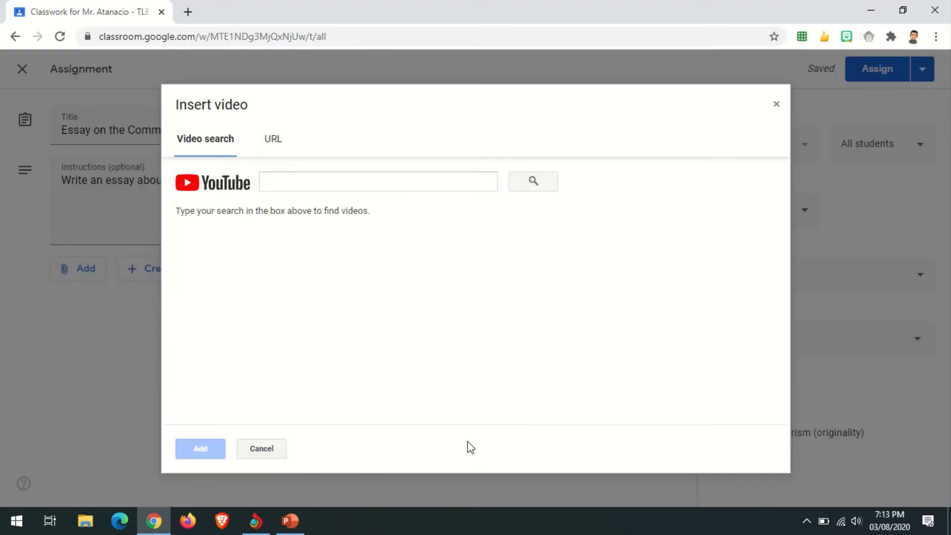
pyautogui.click(369, 182)
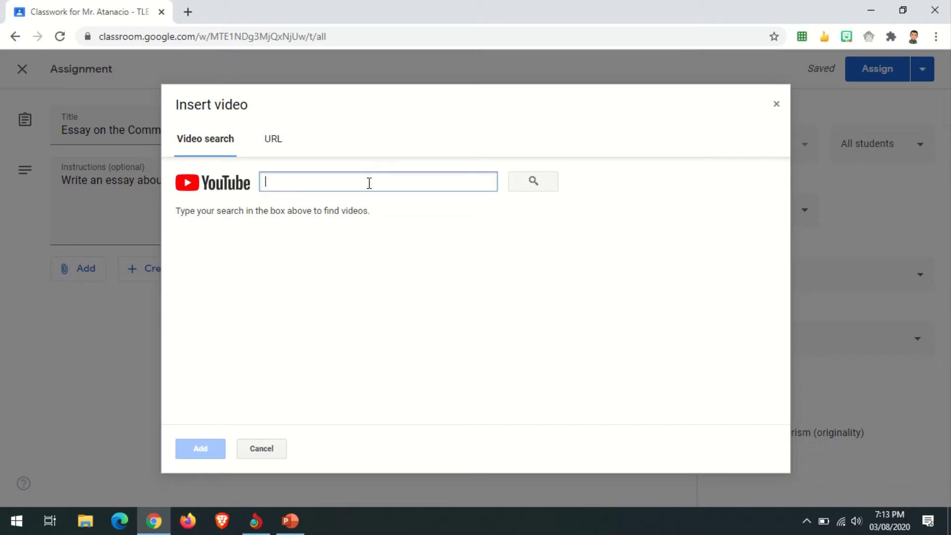
pyautogui.write('covid 19')
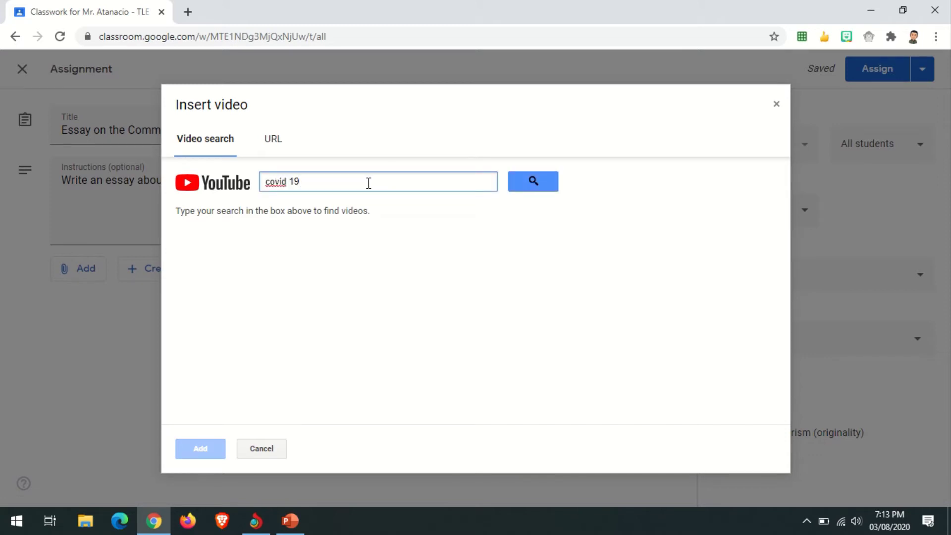
pyautogui.press('Return')
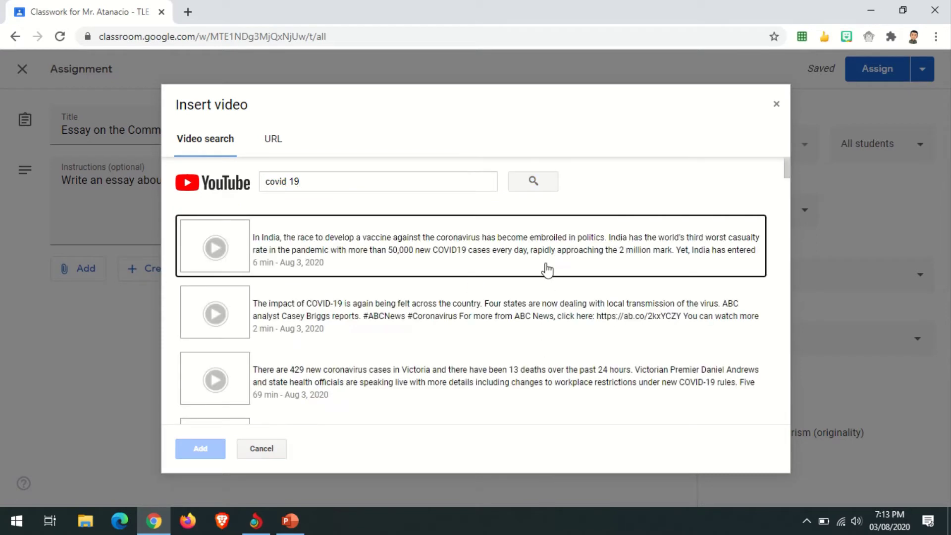
pyautogui.click(376, 183)
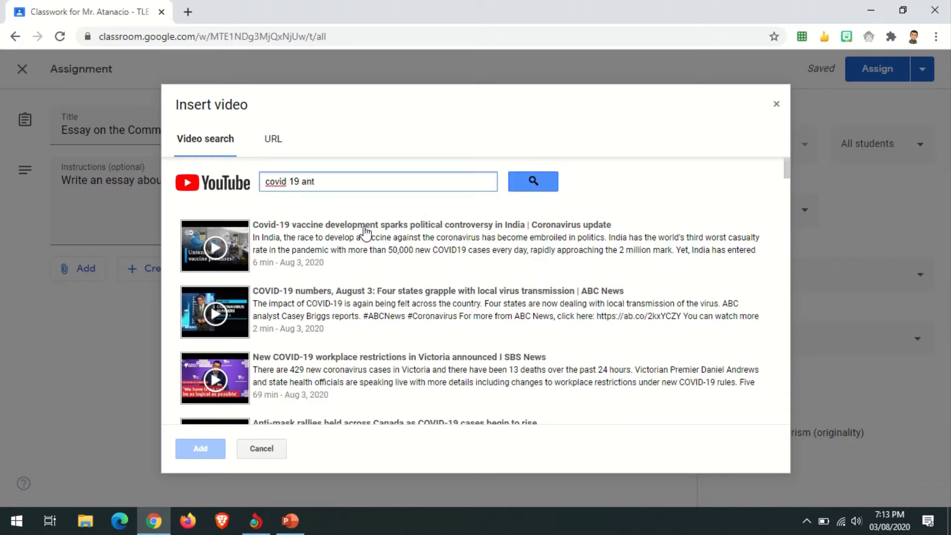
pyautogui.write('antipolo city')
pyautogui.press('Return')
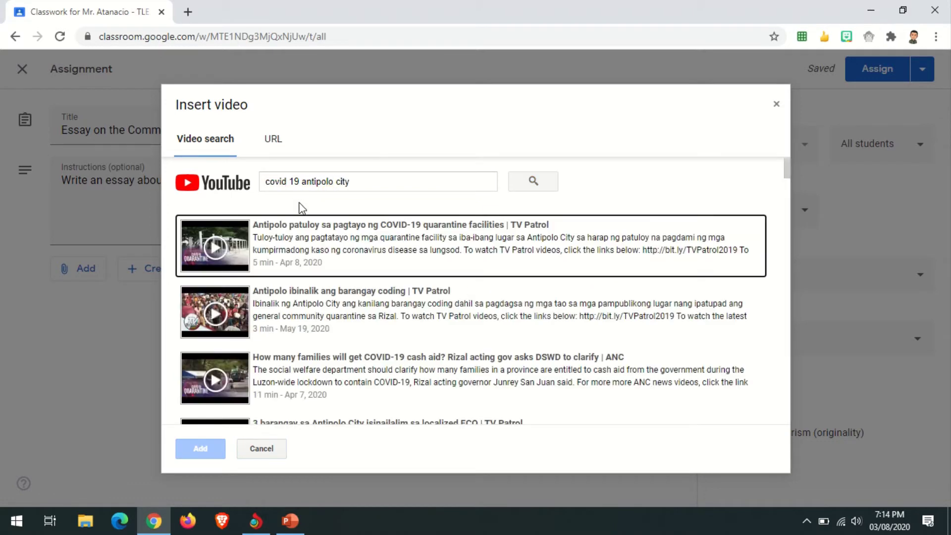
# Step: Attach the TV Patrol video "Antipolo patuloy sa pagtayo ng COVID-19 quarantine facilities" to the assignment
pyautogui.moveTo(348, 1)
pyautogui.click(212, 259)
pyautogui.click(209, 450)
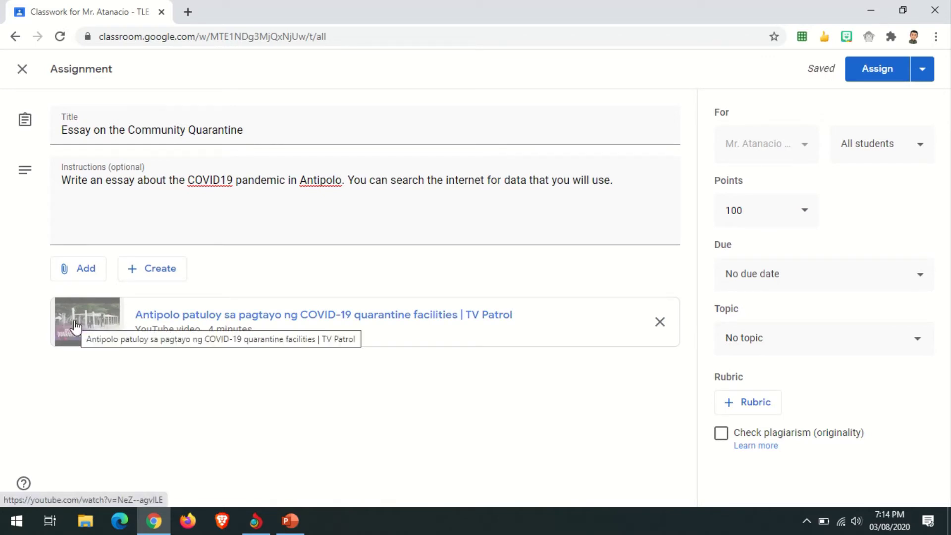
# Step: Create a blank Google Docs file as an assignment attachment and open it for editing
pyautogui.click(158, 273)
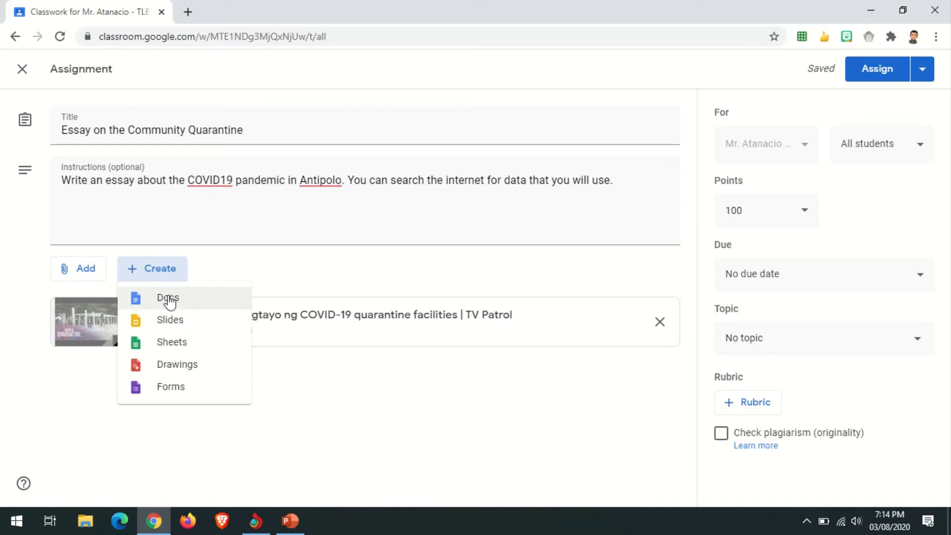
pyautogui.click(245, 305)
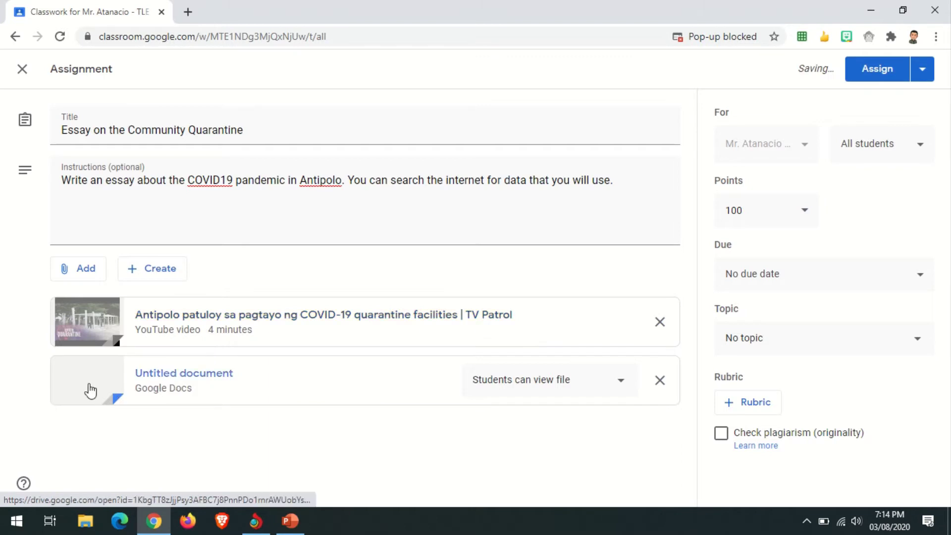
pyautogui.click(194, 373)
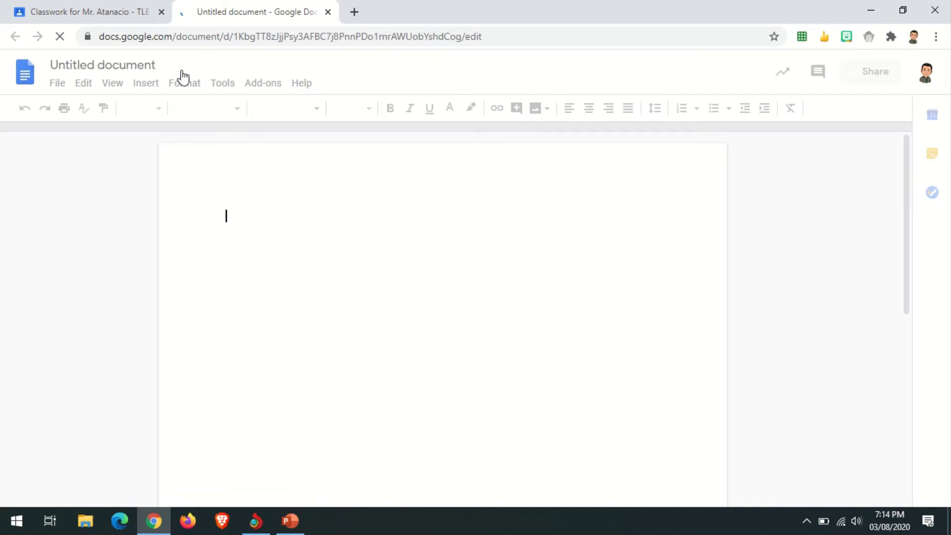
# Step: Rename the untitled document as "Essay on COVID19"
pyautogui.click(157, 66)
pyautogui.moveTo(157, 66); pyautogui.dragTo(159, 65)
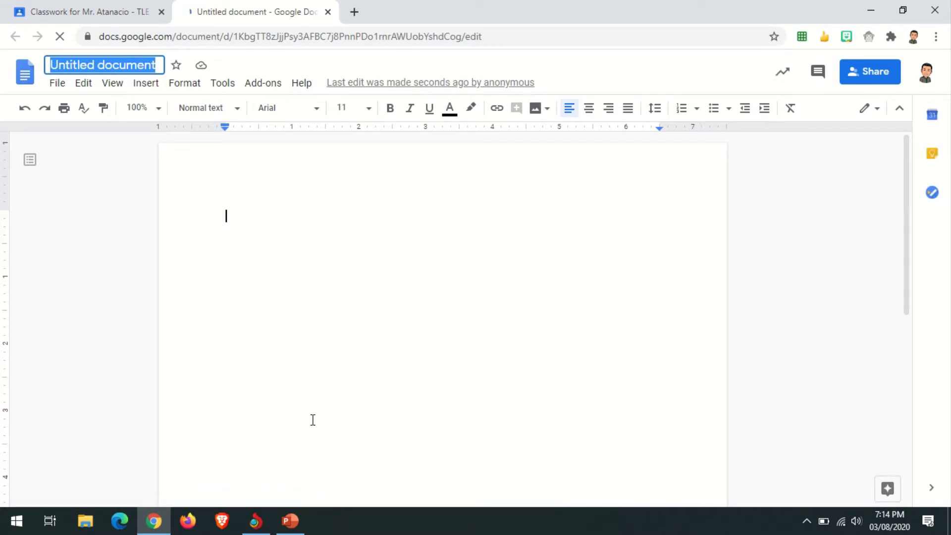
pyautogui.write('Essa')
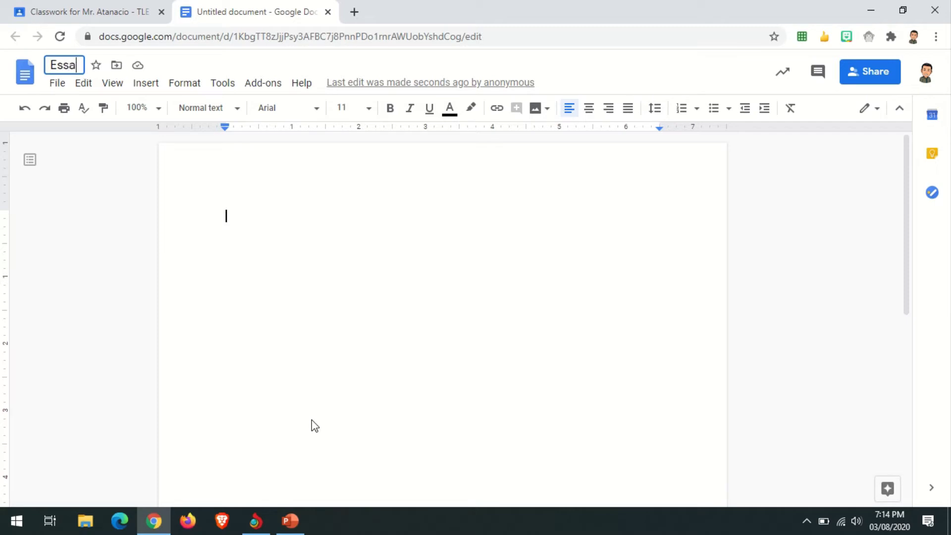
pyautogui.write('y on C')
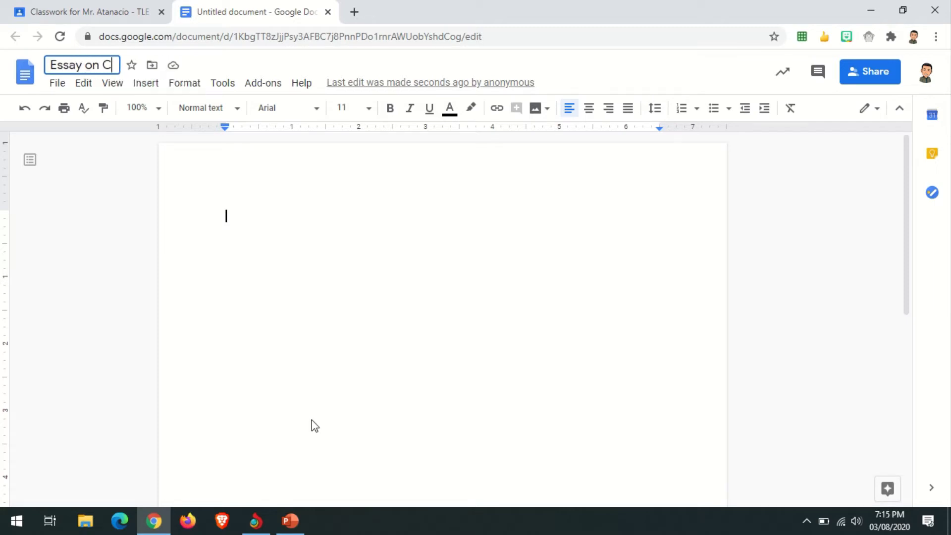
pyautogui.write('O')
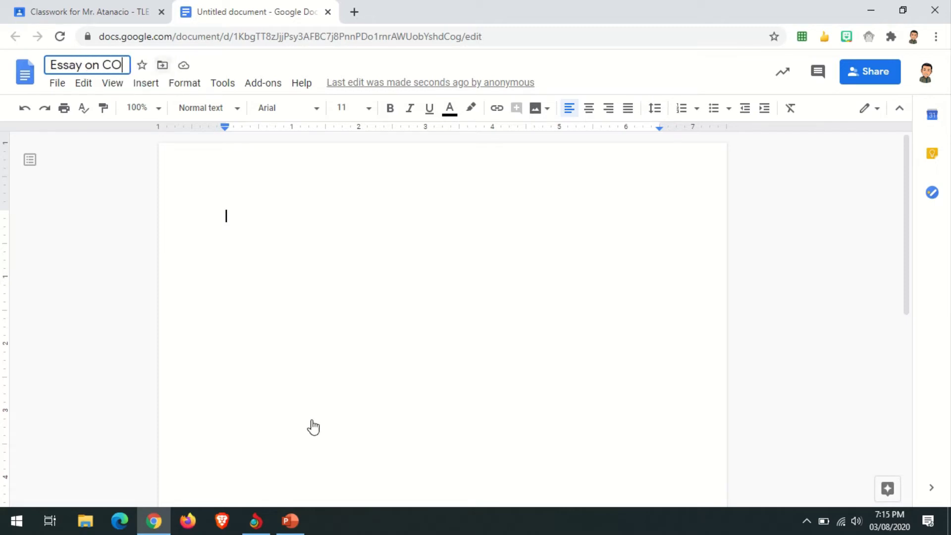
pyautogui.write('VI')
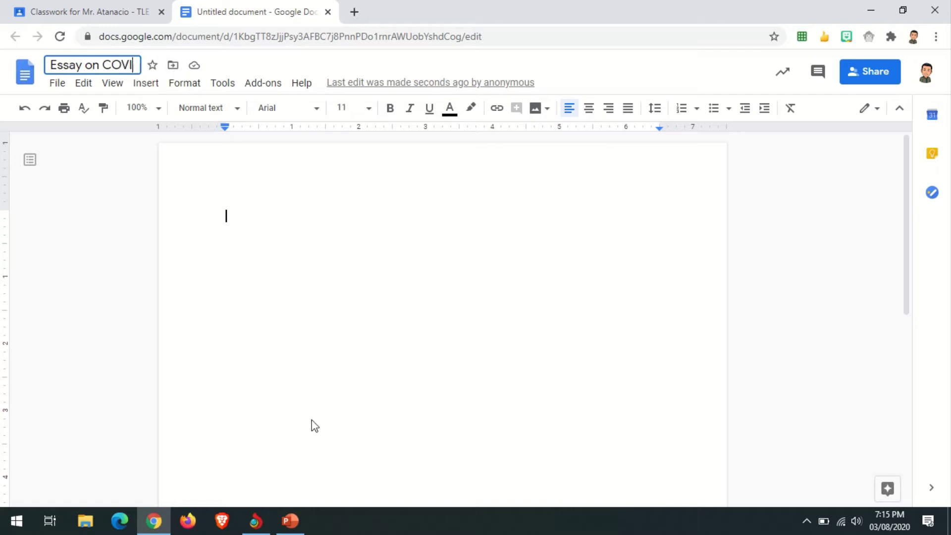
pyautogui.write('D19')
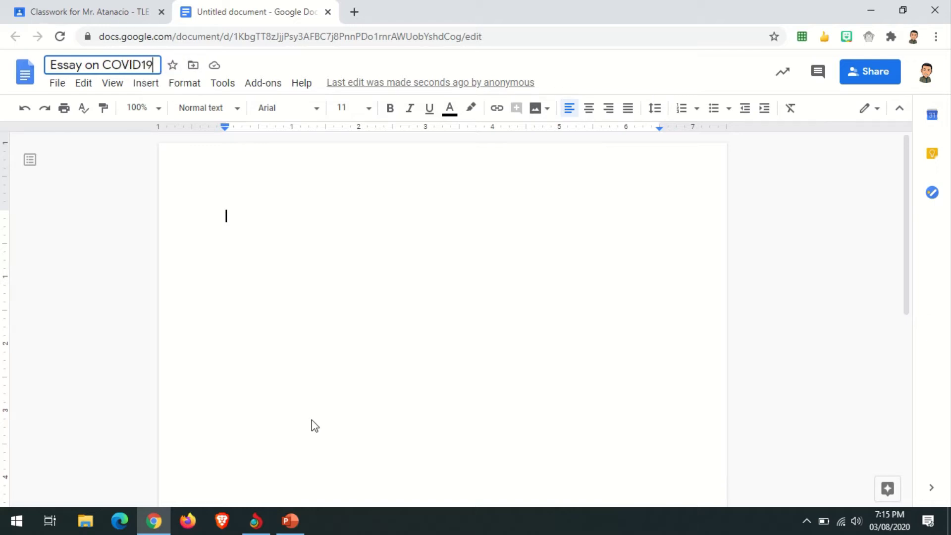
pyautogui.press('Return')
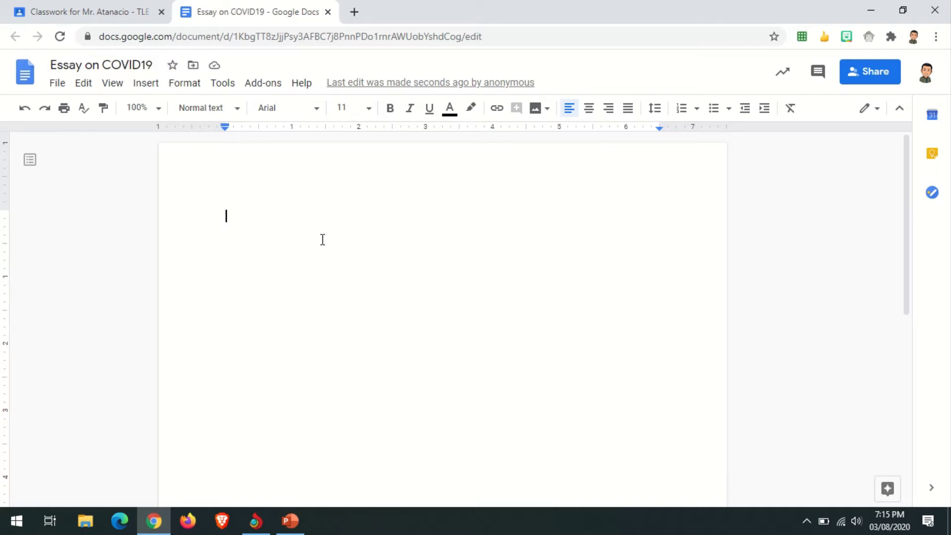
# Step: Add the lines "Name:" and "Grade & Section:" at the start of the document, dismissing the Smart Compose tip
pyautogui.write('Name')
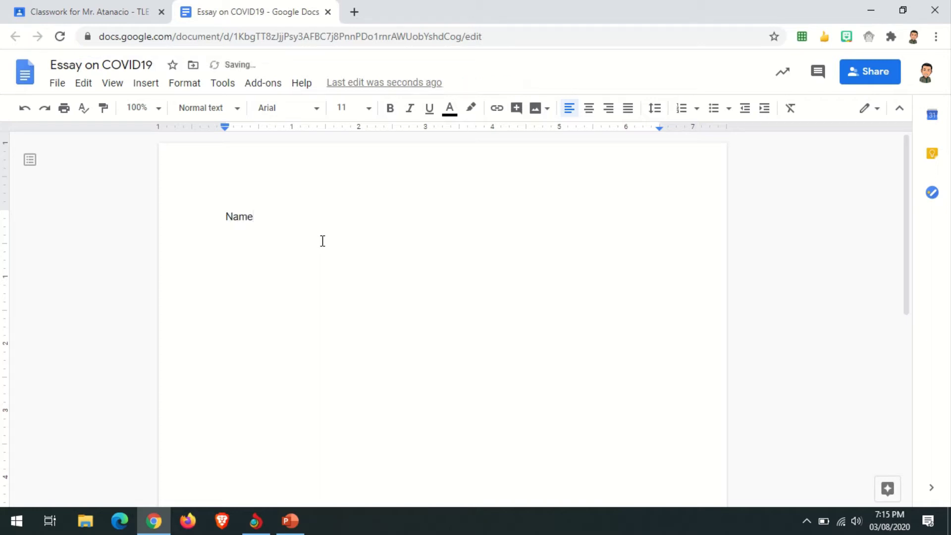
pyautogui.write(':')
pyautogui.press('Return')
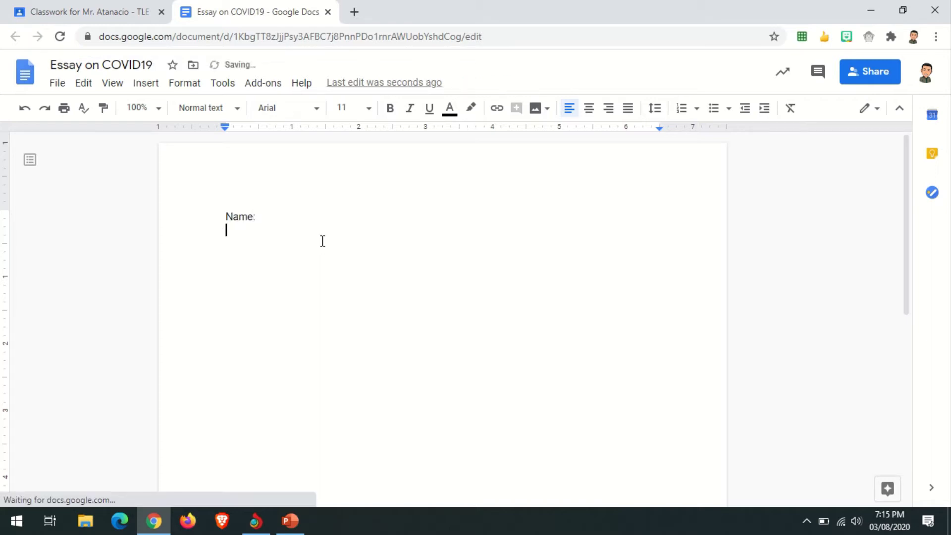
pyautogui.write('Sectio')
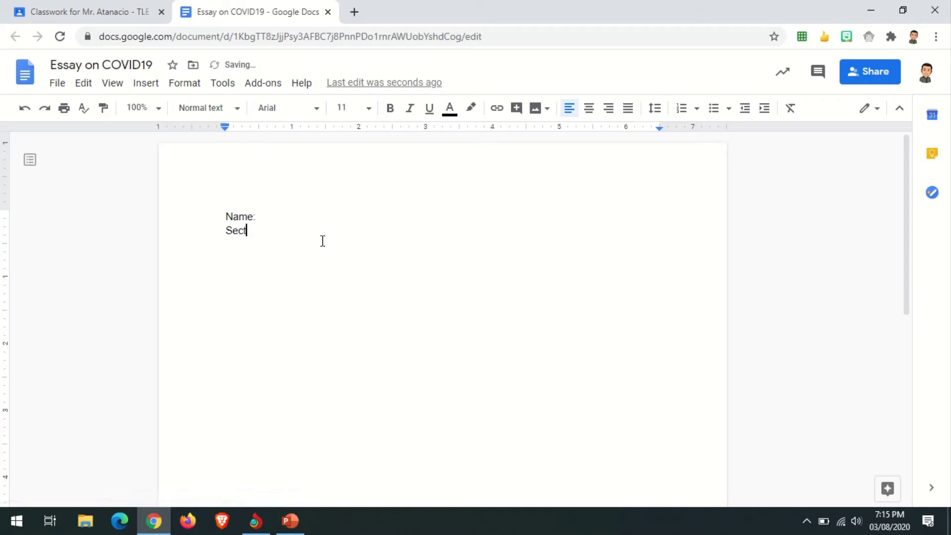
pyautogui.press('BackSpace')
pyautogui.press('BackSpace')
pyautogui.press('BackSpace')
pyautogui.press('BackSpace')
pyautogui.press('BackSpace')
pyautogui.press('BackSpace')
pyautogui.write('Grade & Section')
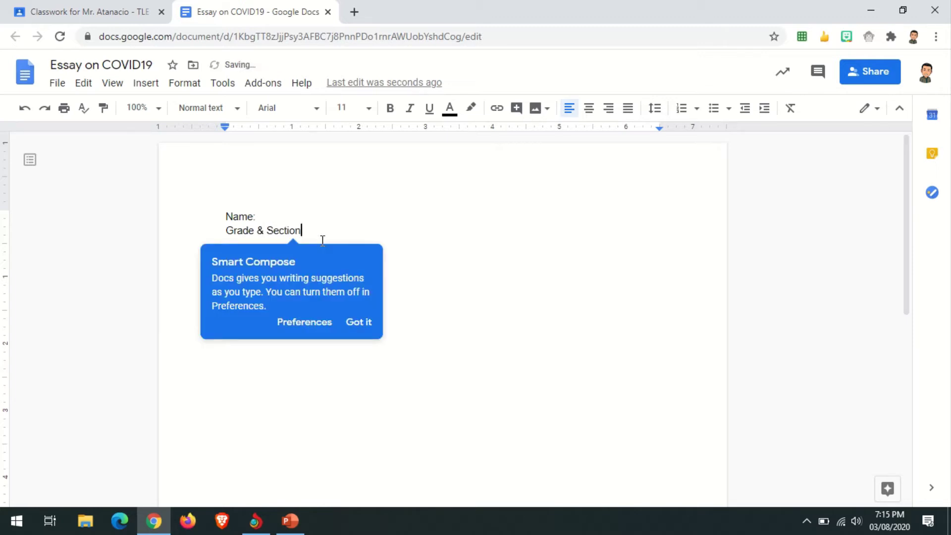
pyautogui.write(':')
pyautogui.press('Return')
pyautogui.click(358, 322)
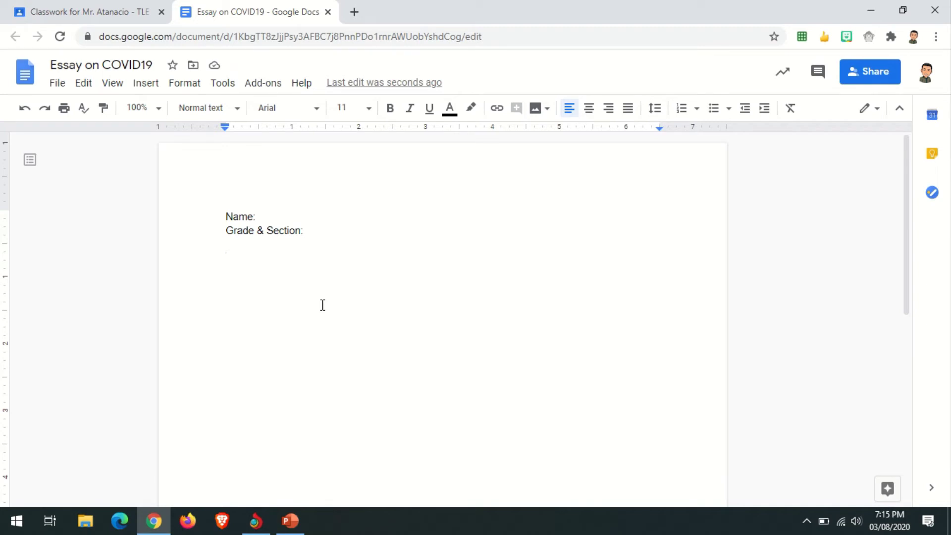
# Step: Add the headings "Title:" and "Body:" below the student details, separated by blank lines
pyautogui.write('Title')
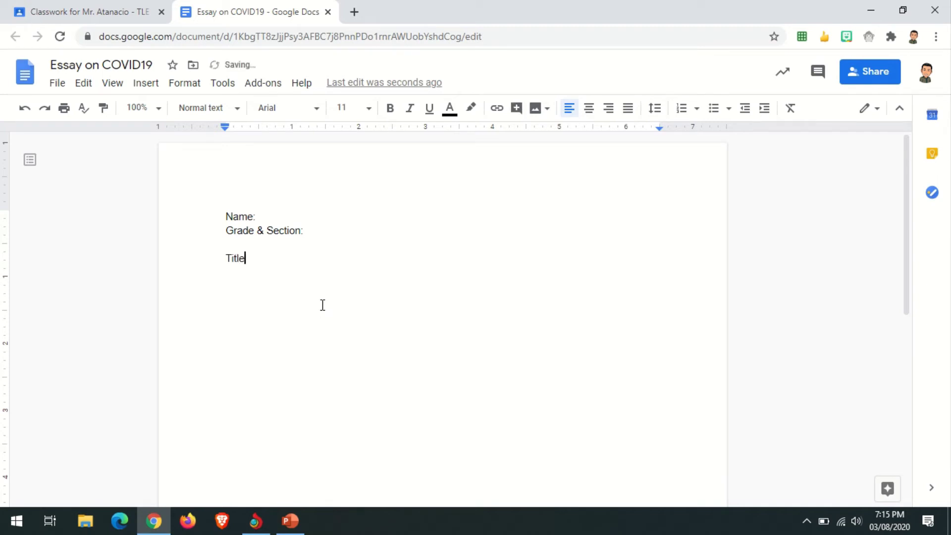
pyautogui.write(':')
pyautogui.press('Return')
pyautogui.press('Return')
pyautogui.write('Body')
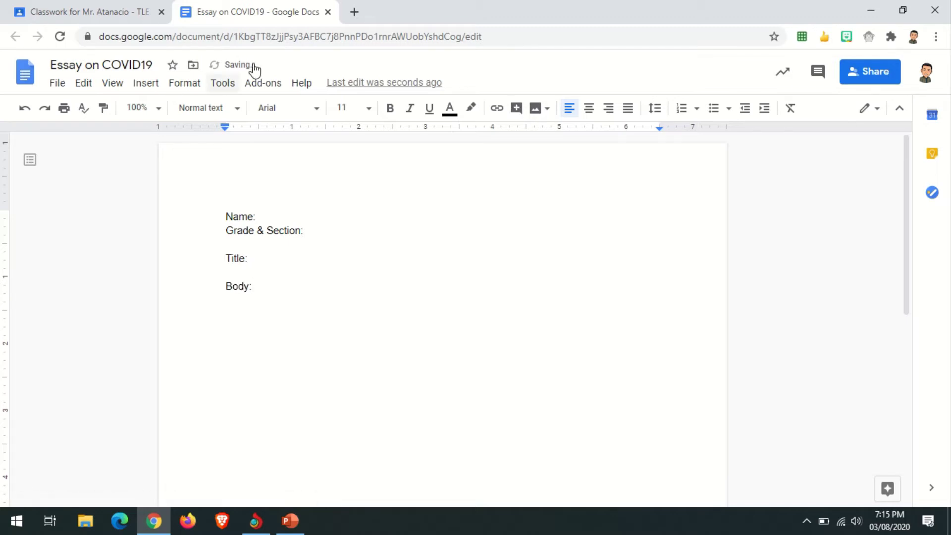
# Step: Close the document, reopen it from the assignment's attachments to check its contents, and return to the assignment
pyautogui.click(327, 11)
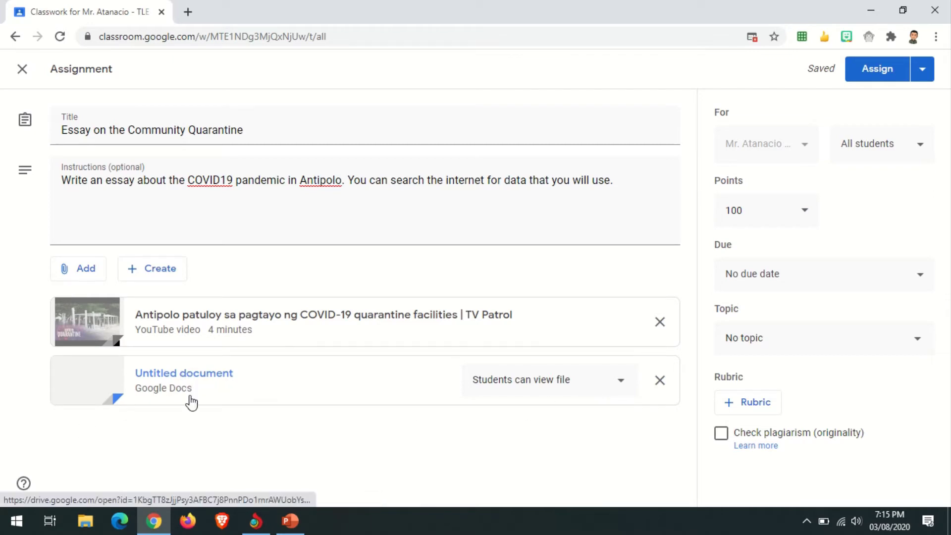
pyautogui.click(154, 383)
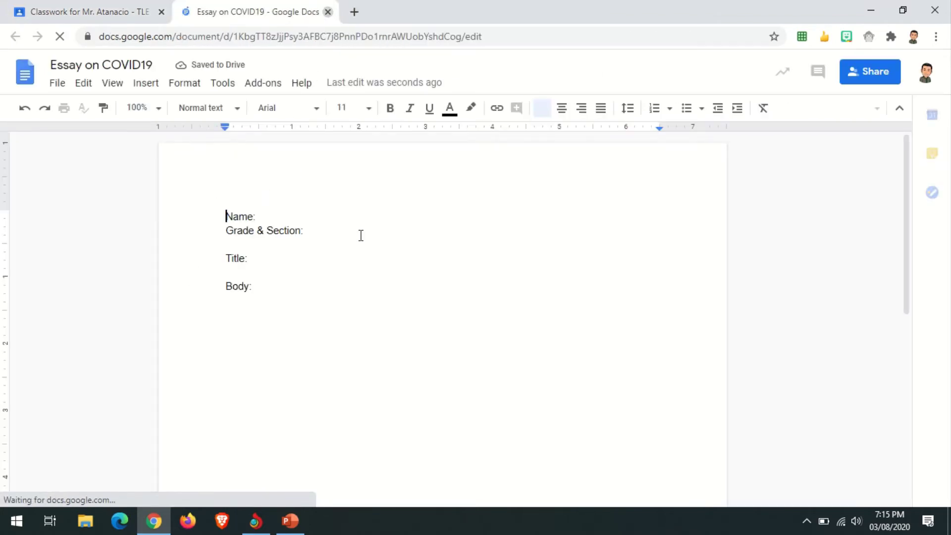
pyautogui.hotkey('ctrl', 'w')
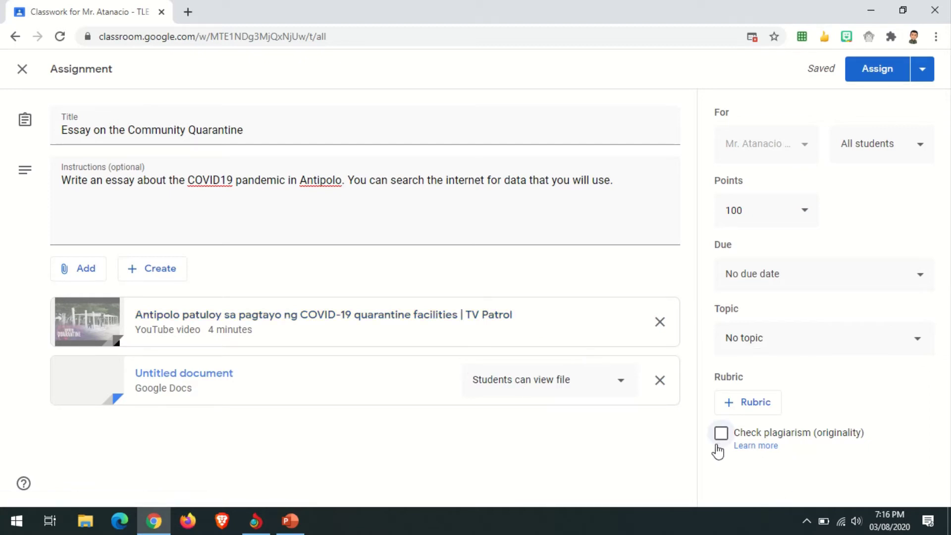
# Step: Create a new rubric for the assignment and sort its points in ascending order
pyautogui.click(756, 404)
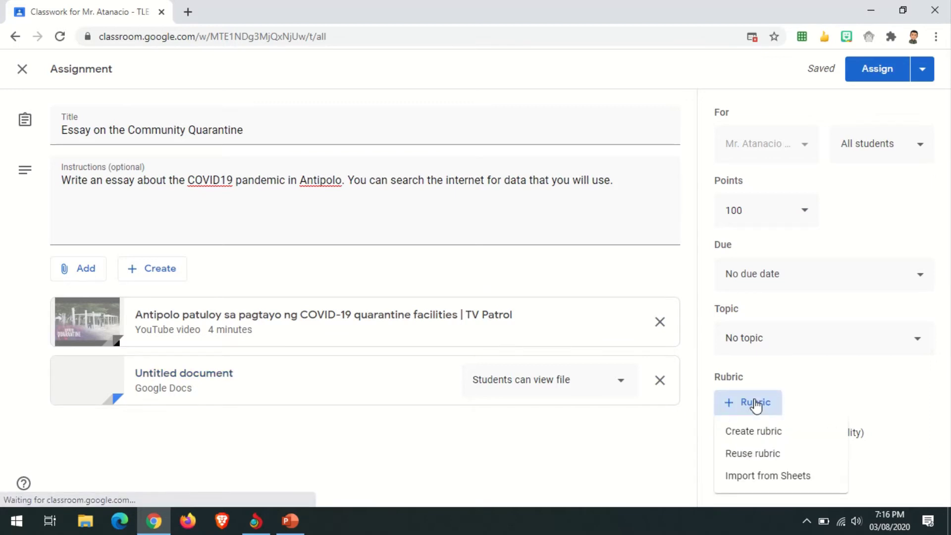
pyautogui.click(767, 432)
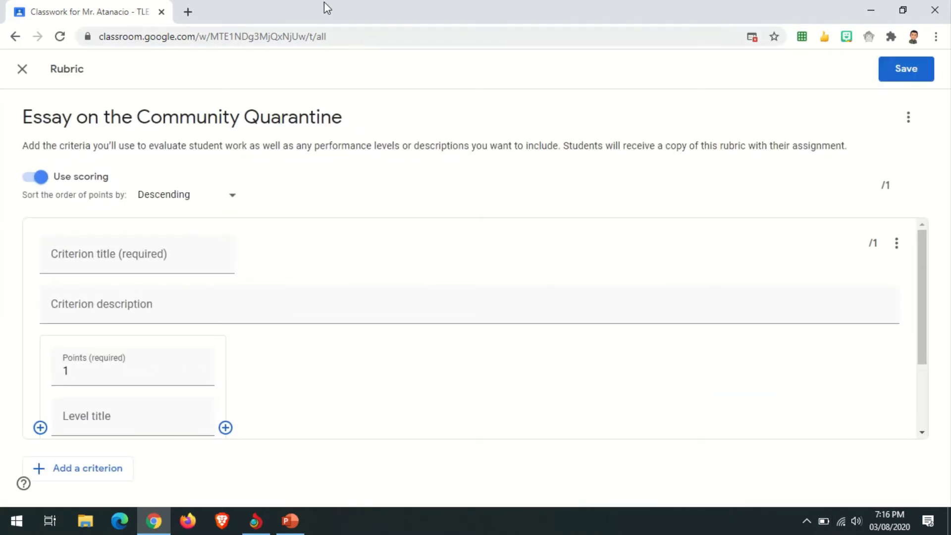
pyautogui.click(232, 198)
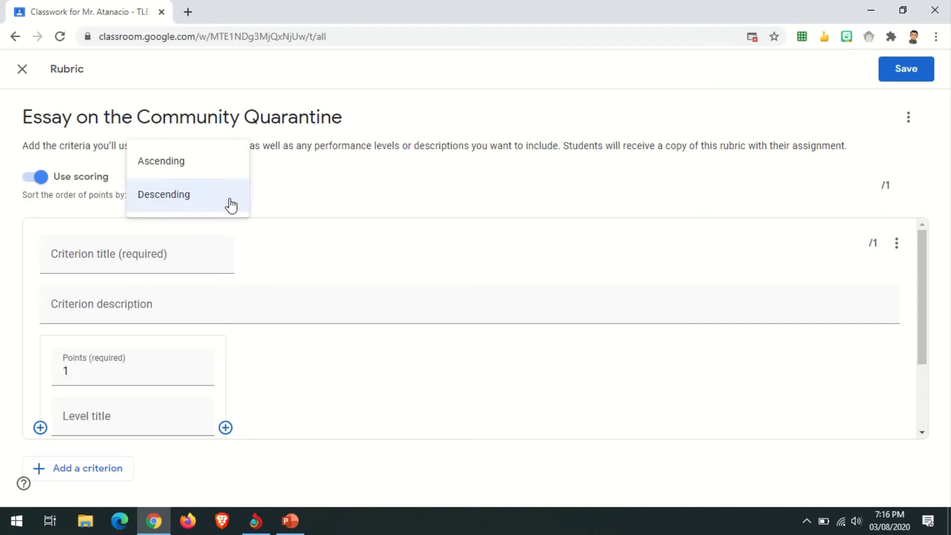
pyautogui.click(190, 164)
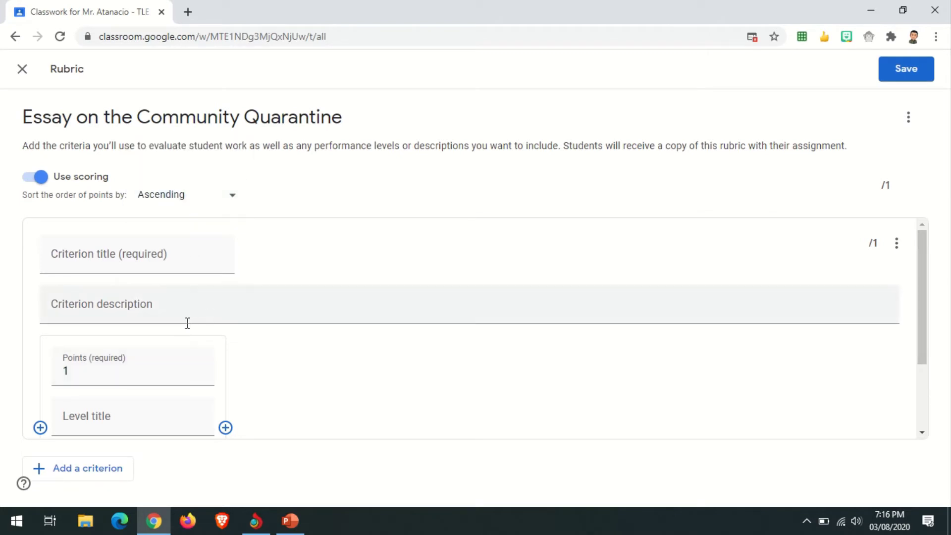
# Step: Title the rubric's first criterion "Topic Sentence"
pyautogui.click(133, 259)
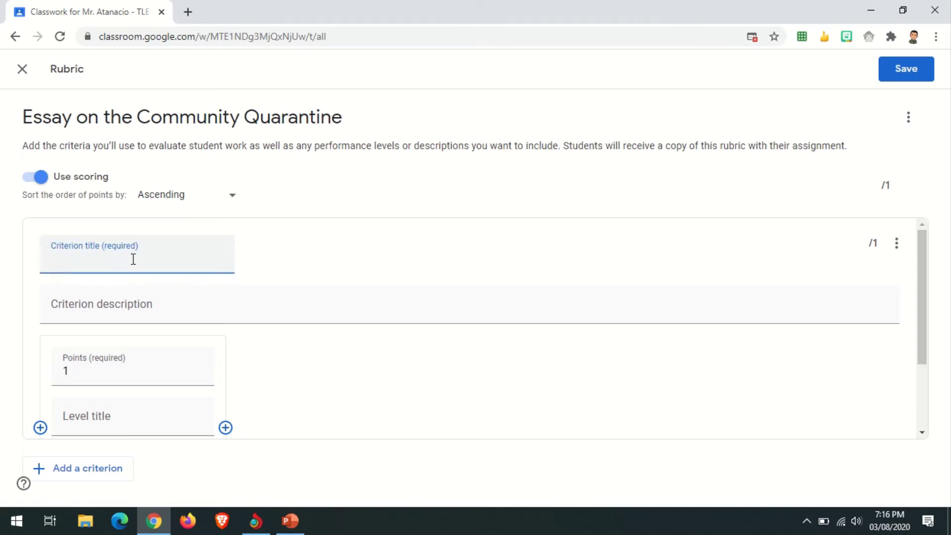
pyautogui.moveTo(439, 16)
pyautogui.click(380, 29)
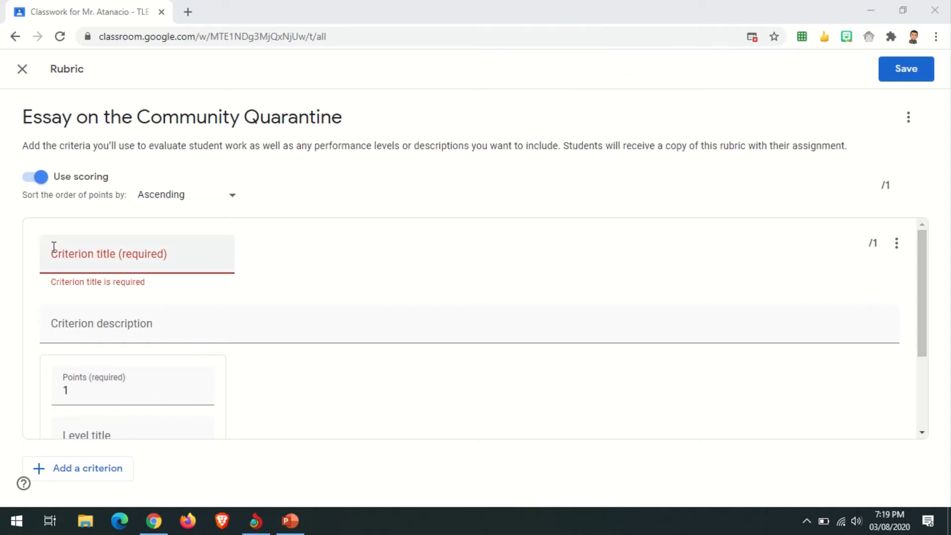
pyautogui.click(82, 257)
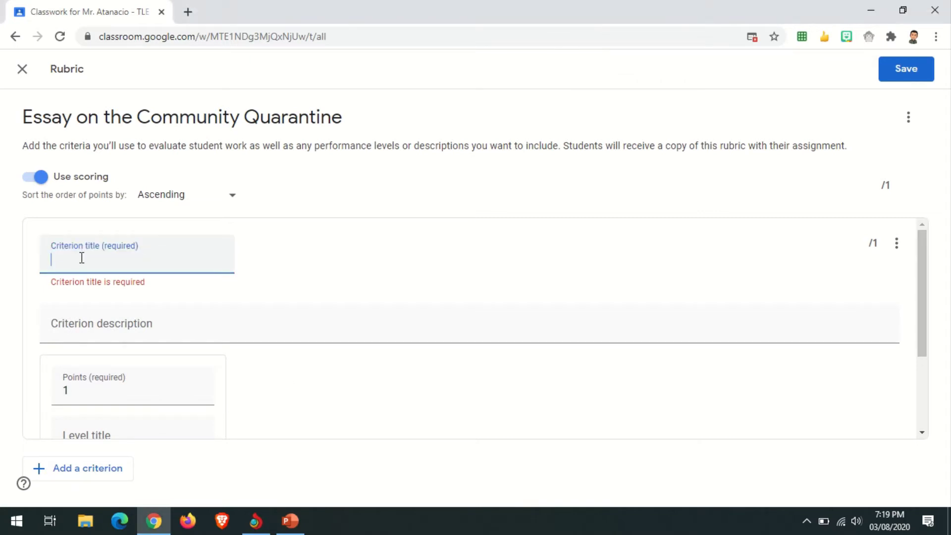
pyautogui.write('Topic Sentence')
# Step: Title the 1-point level "Acceptable" and describe it as "Unclear or lacking in topic sentences"
pyautogui.scroll(-3, 220, 290)
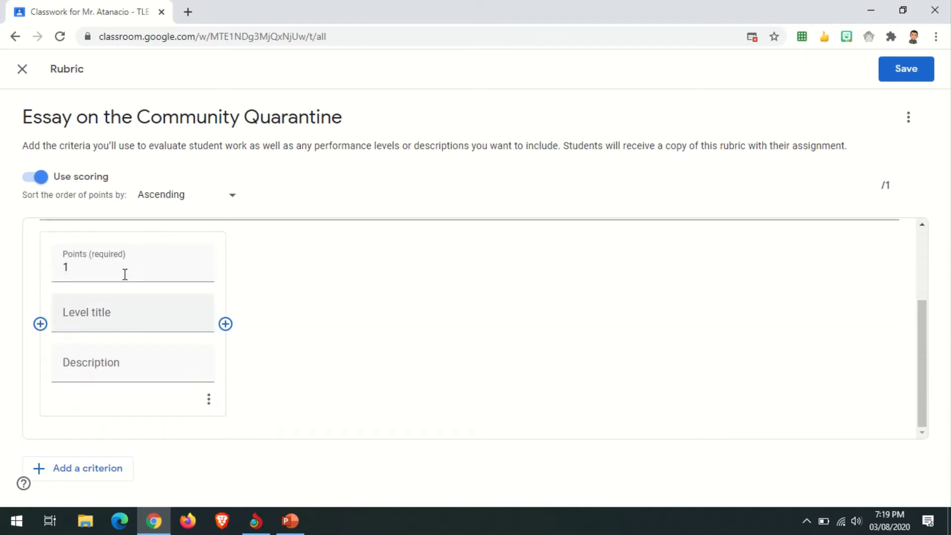
pyautogui.click(111, 317)
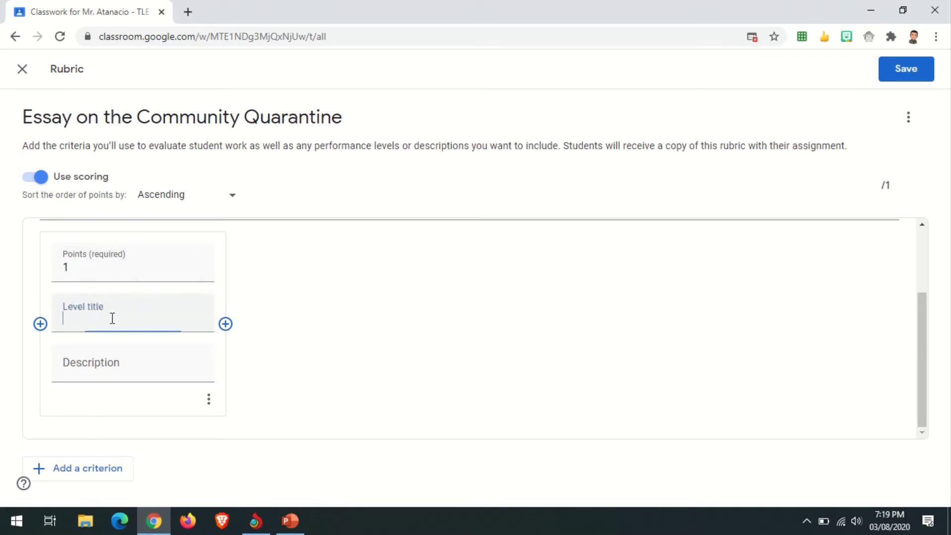
pyautogui.write('Acceptable')
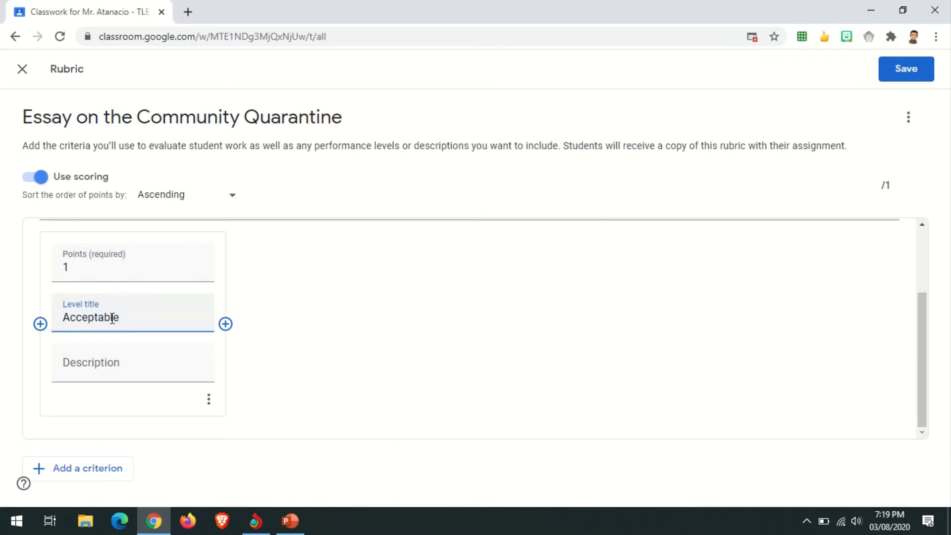
pyautogui.press('Tab')
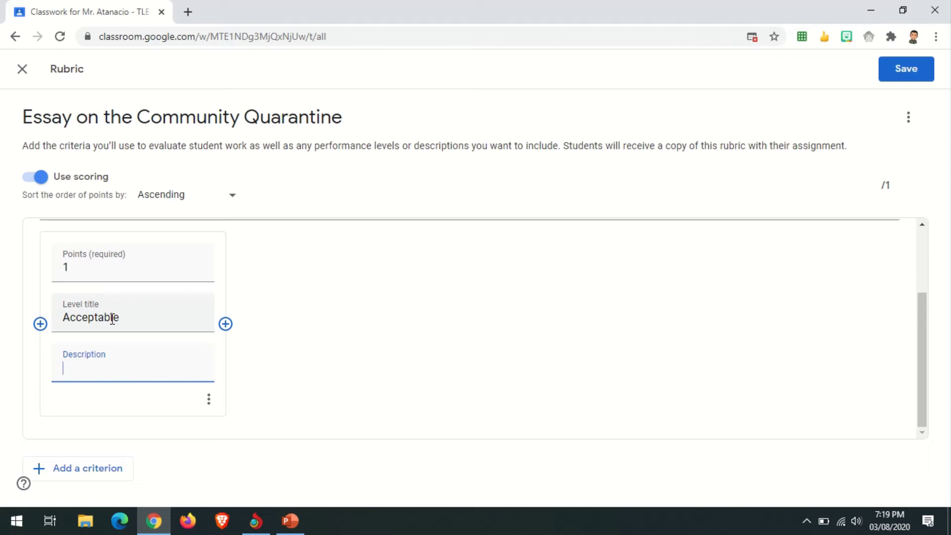
pyautogui.write('Unclear or lacking i')
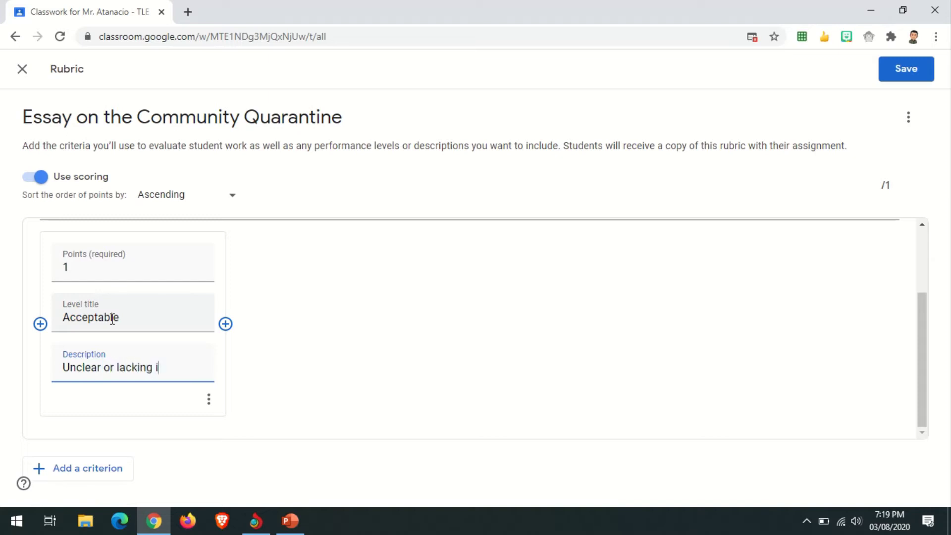
pyautogui.write('n topic sen')
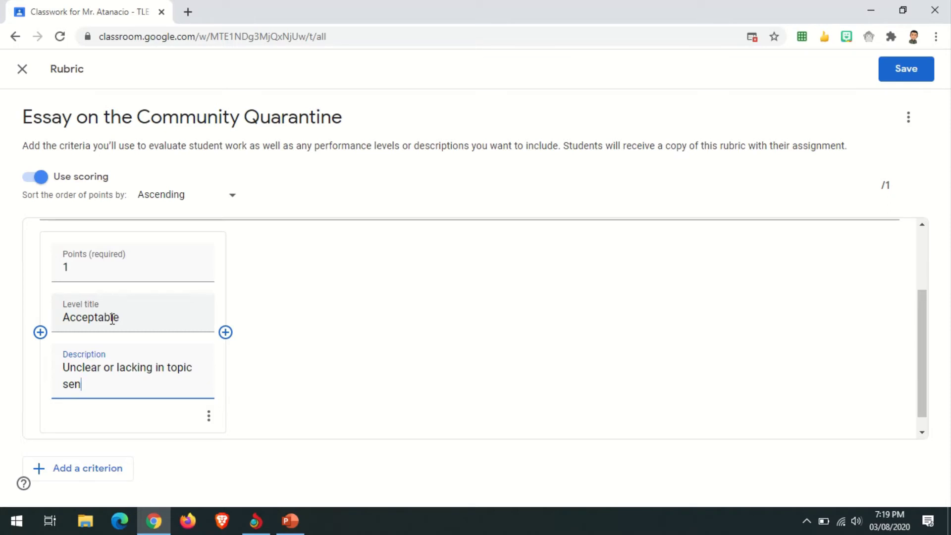
pyautogui.write('tences')
# Step: Add a 2-point level titled "Good" to the Topic Sentence criterion, described as "Basic topic sentence doesn't fully introduce the topic"
pyautogui.click(229, 339)
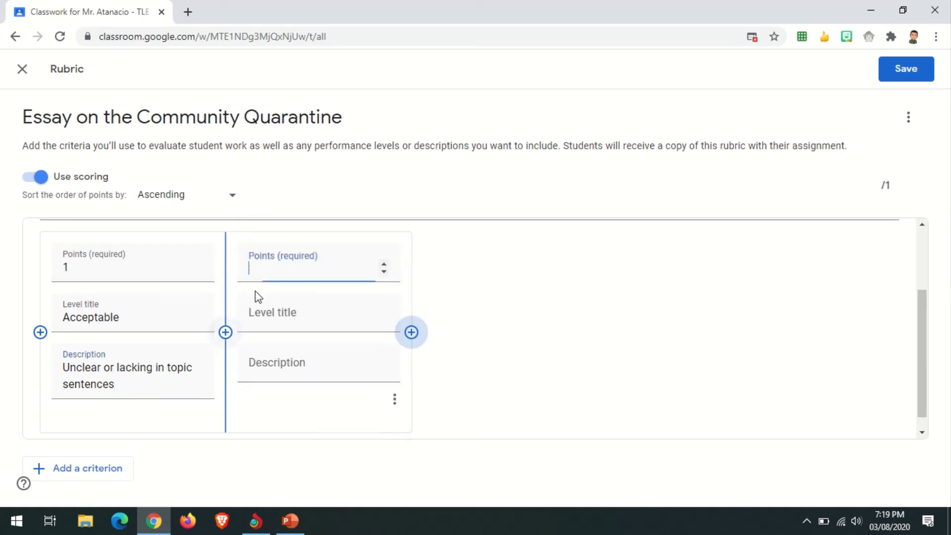
pyautogui.write('2')
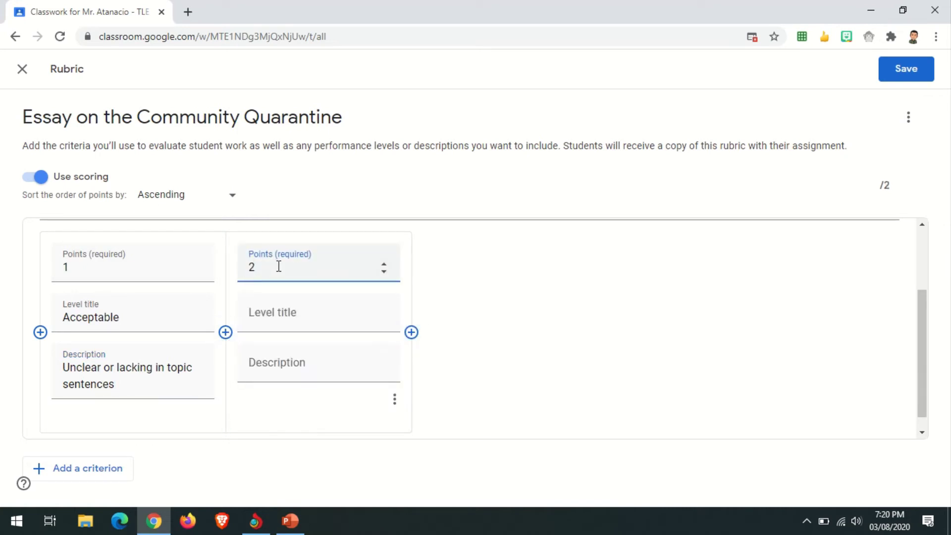
pyautogui.press('Tab')
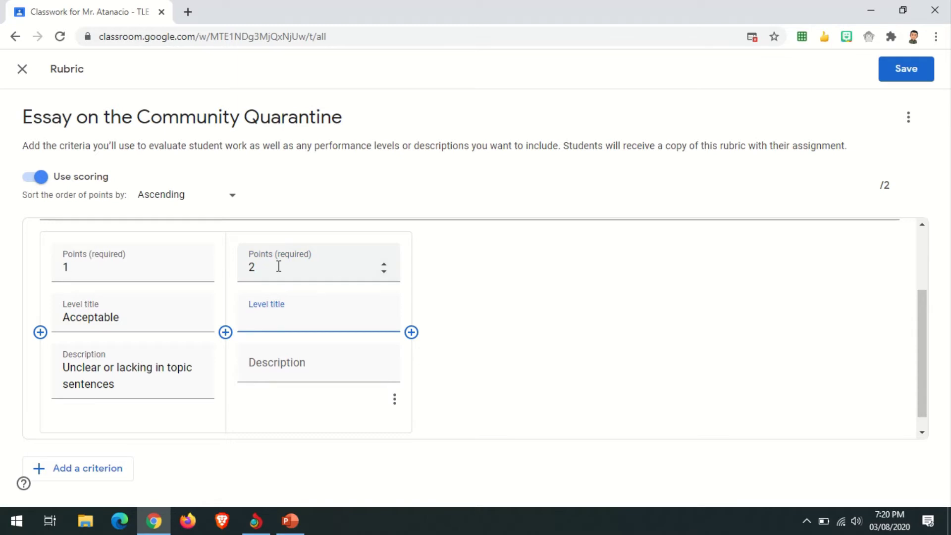
pyautogui.write('Good')
pyautogui.press('Tab')
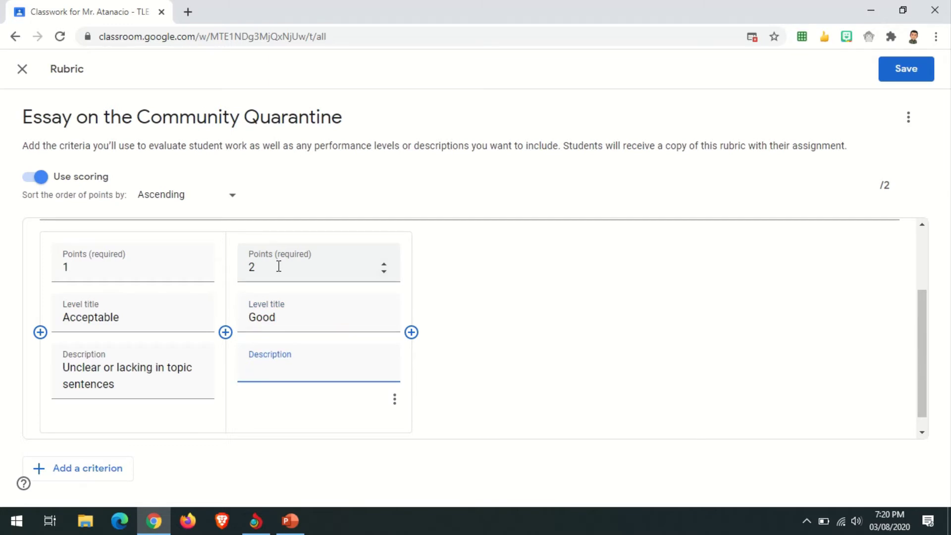
pyautogui.write('Basic topic sentence ')
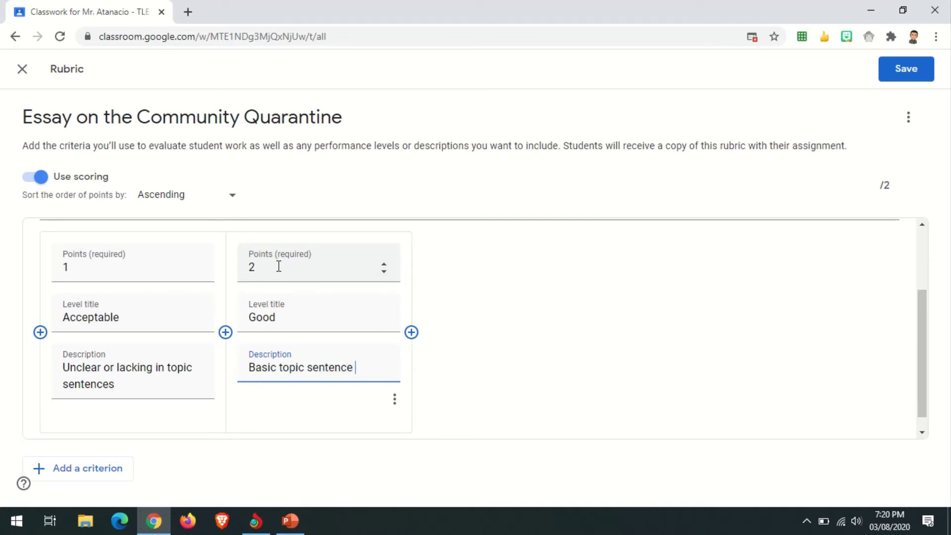
pyautogui.write('doesn')
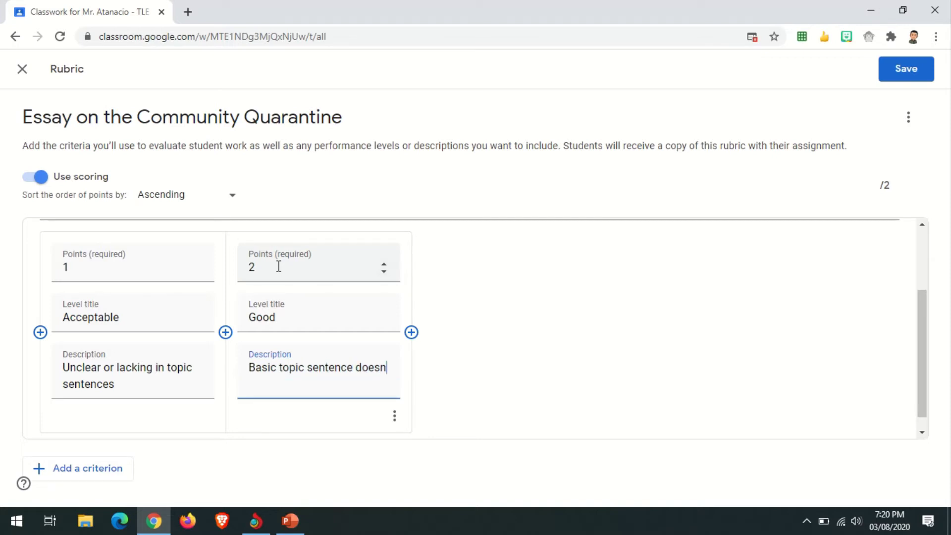
pyautogui.write("'t full")
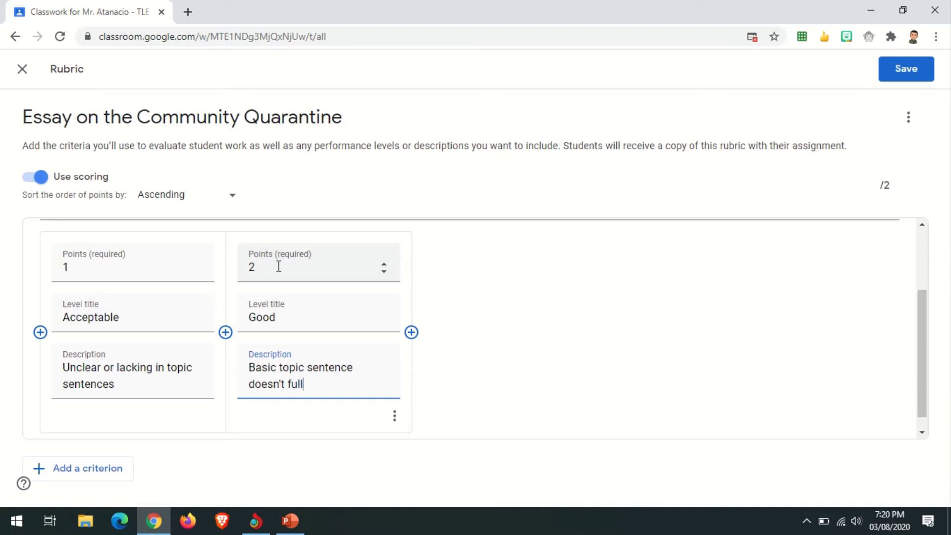
pyautogui.write('y introduce the')
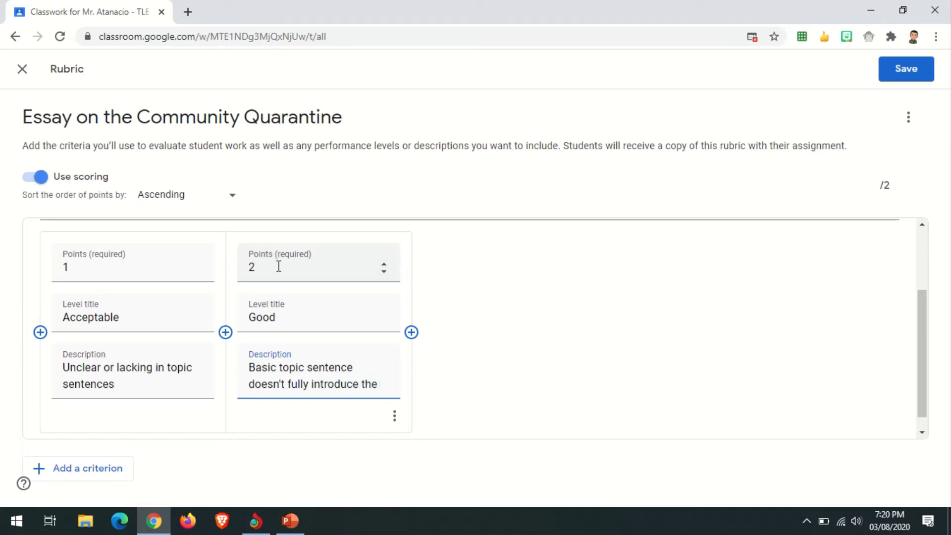
pyautogui.write(' topic')
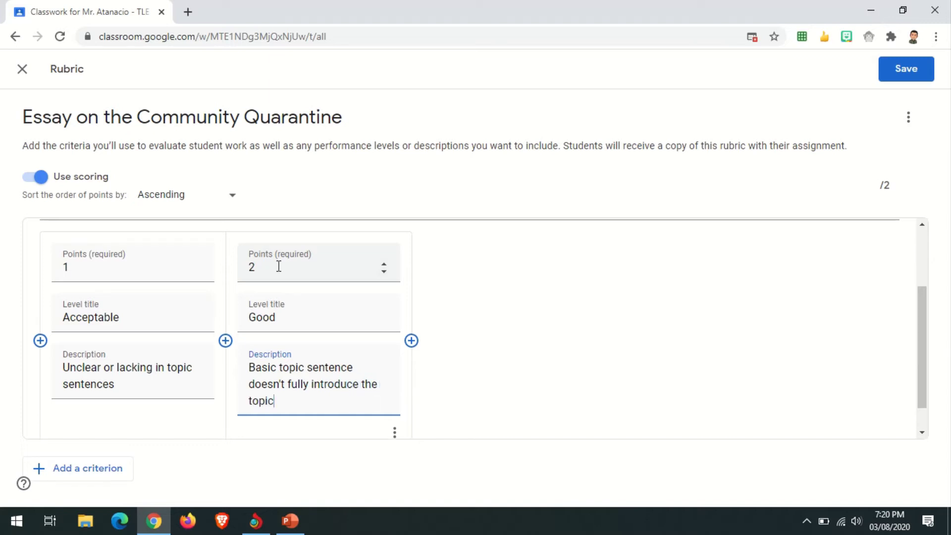
# Step: Add a 3-point level titled "Excellent", described as "Clear topic sentence introducing elements of the paragraph"
pyautogui.click(411, 342)
pyautogui.write('3')
pyautogui.press('Tab')
pyautogui.write('Excellent')
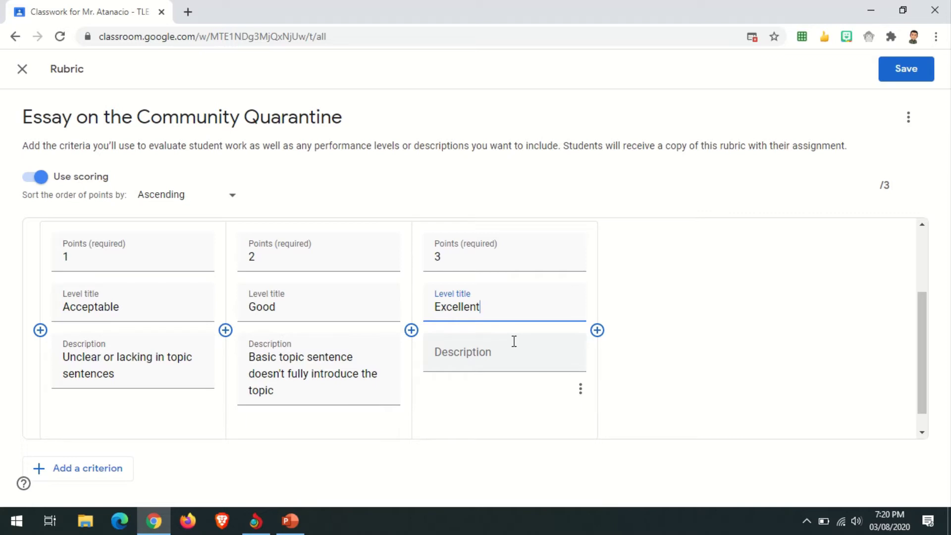
pyautogui.click(513, 346)
pyautogui.write('Clear topic')
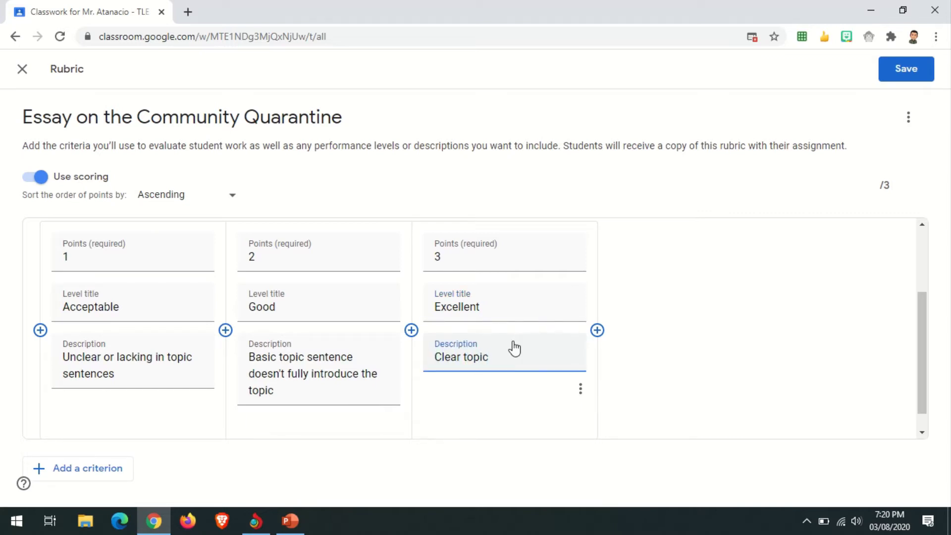
pyautogui.write(' sentence introducing elements')
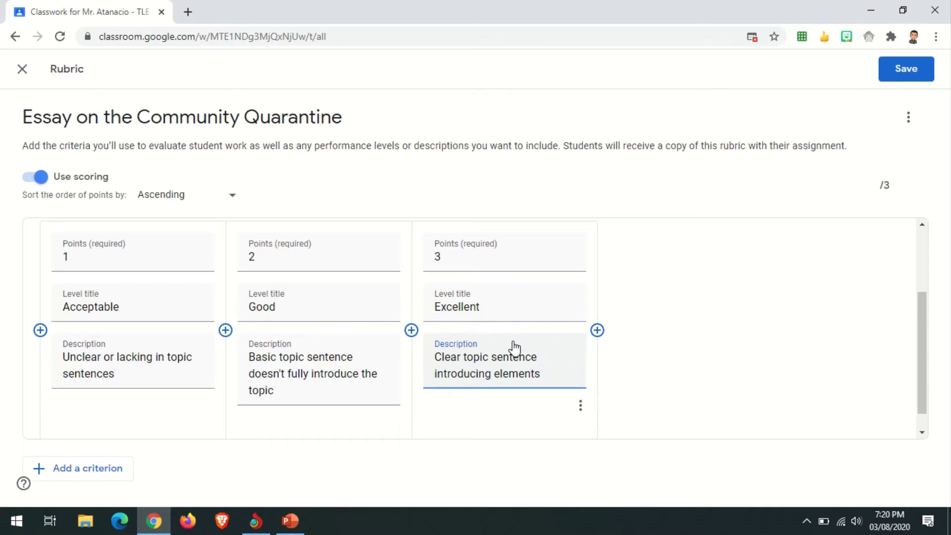
pyautogui.write(' of the paragr')
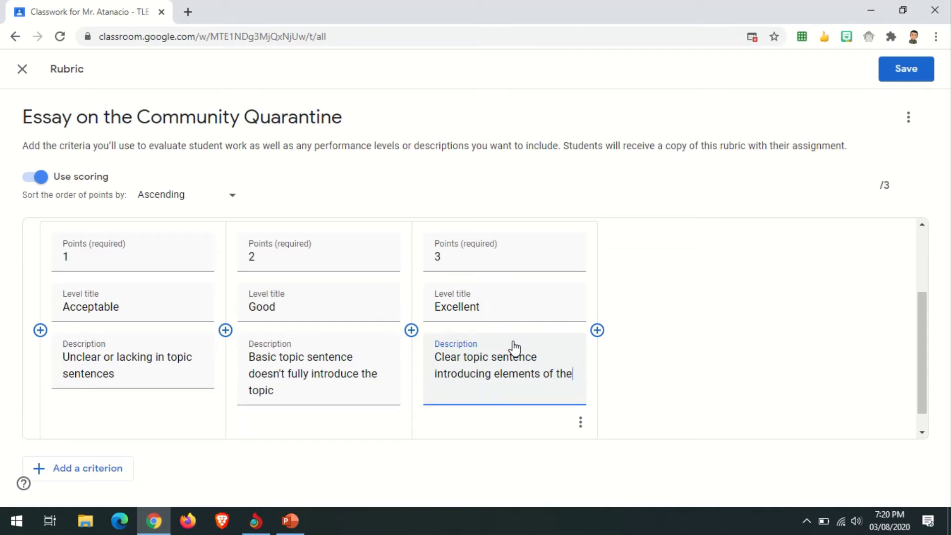
pyautogui.write('aph')
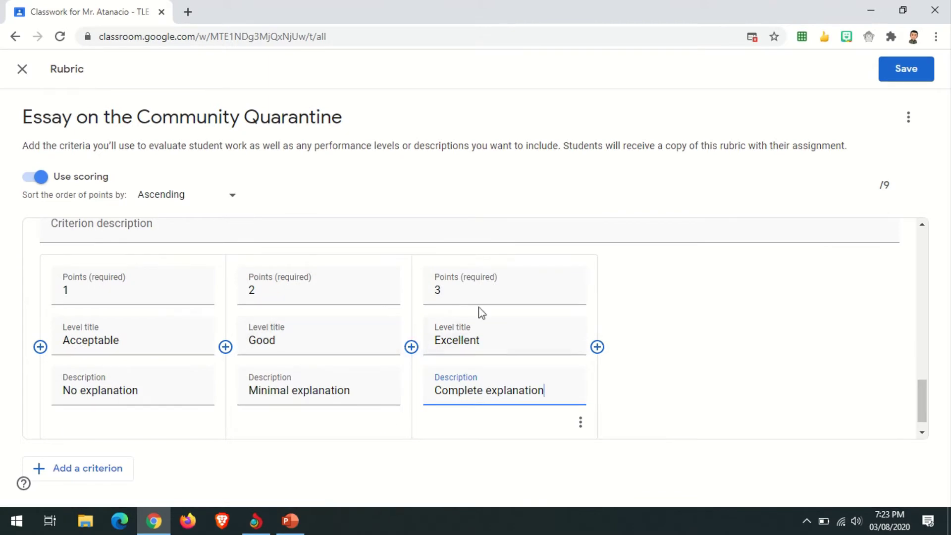
# Step: Review the rubric's criteria, their level descriptions, the points per criterion and the total score
pyautogui.scroll(2, 491, 322)
pyautogui.scroll(7, 503, 329)
pyautogui.scroll(-9, 501, 329)
pyautogui.scroll(10, 502, 329)
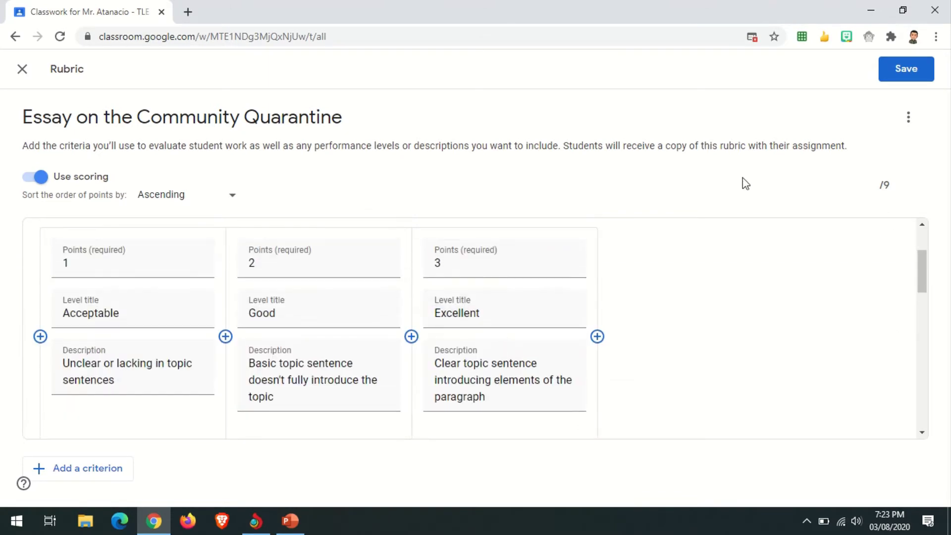
pyautogui.scroll(2, 861, 255)
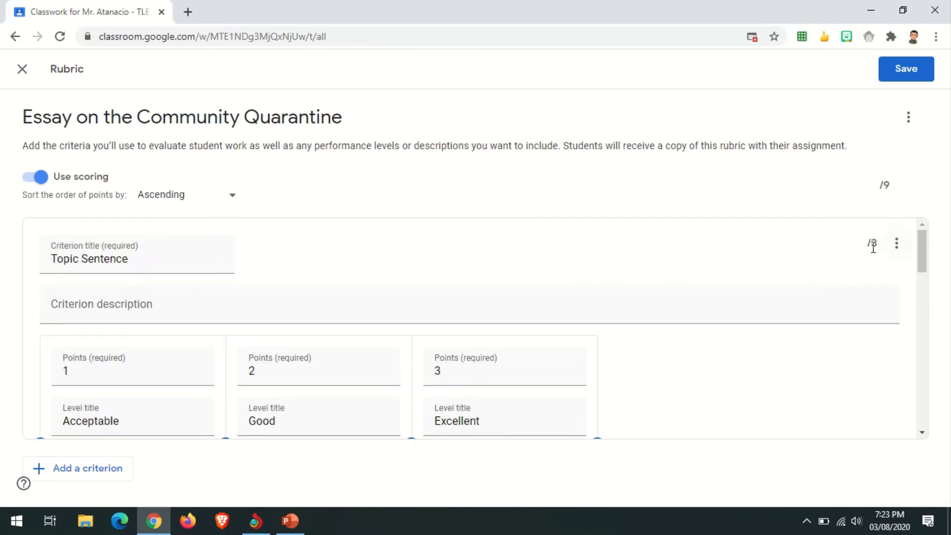
pyautogui.scroll(-1, 686, 273)
pyautogui.scroll(-7, 686, 273)
pyautogui.scroll(-3, 834, 310)
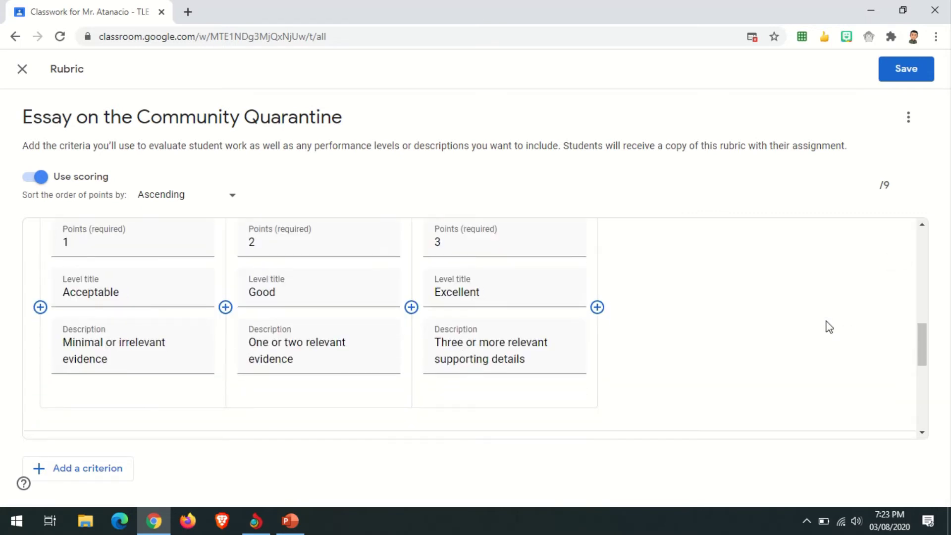
pyautogui.scroll(-3, 828, 327)
pyautogui.scroll(5, 838, 293)
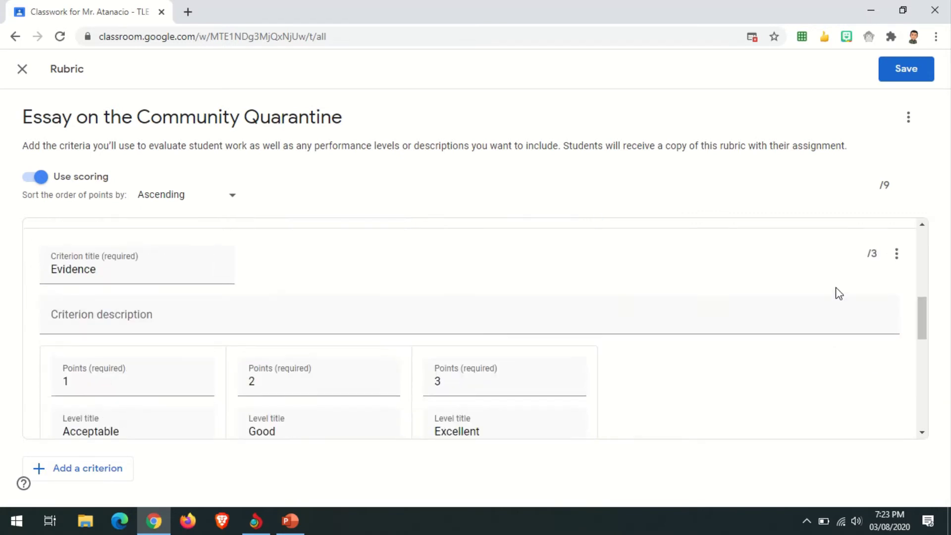
pyautogui.scroll(5, 844, 287)
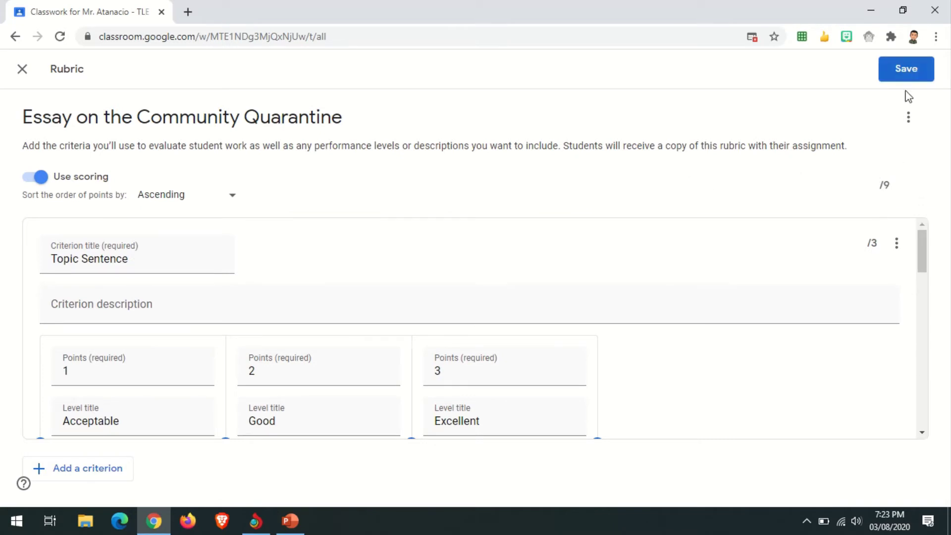
# Step: Check the rubric's additional options and save the rubric to the assignment
pyautogui.click(908, 118)
pyautogui.click(908, 119)
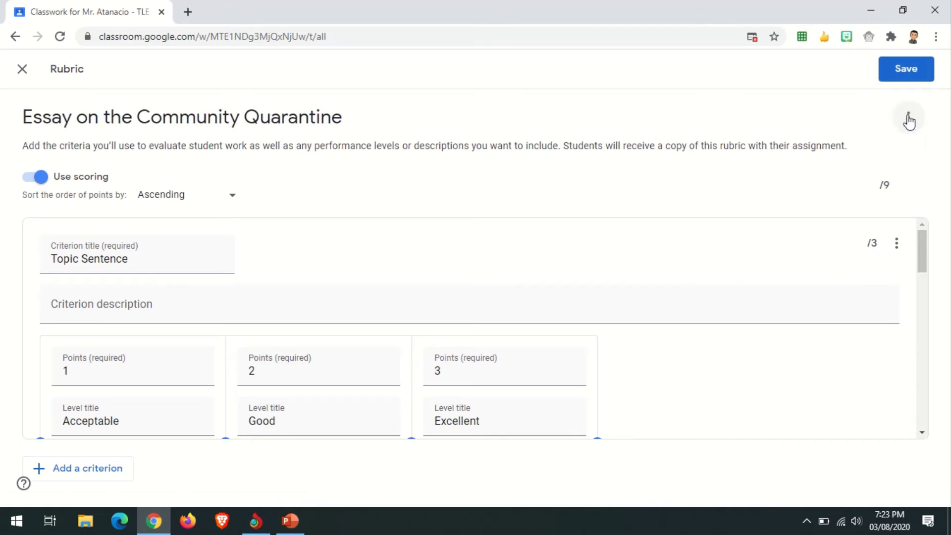
pyautogui.click(903, 78)
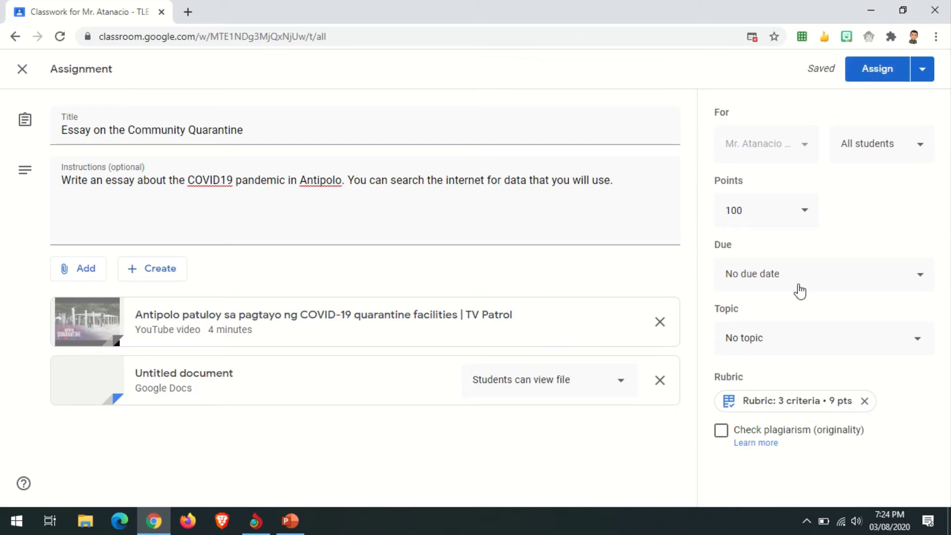
# Step: Set the assignment's due date to Aug 7, 2020, and call up the plagiarism check but cancel it
pyautogui.click(809, 281)
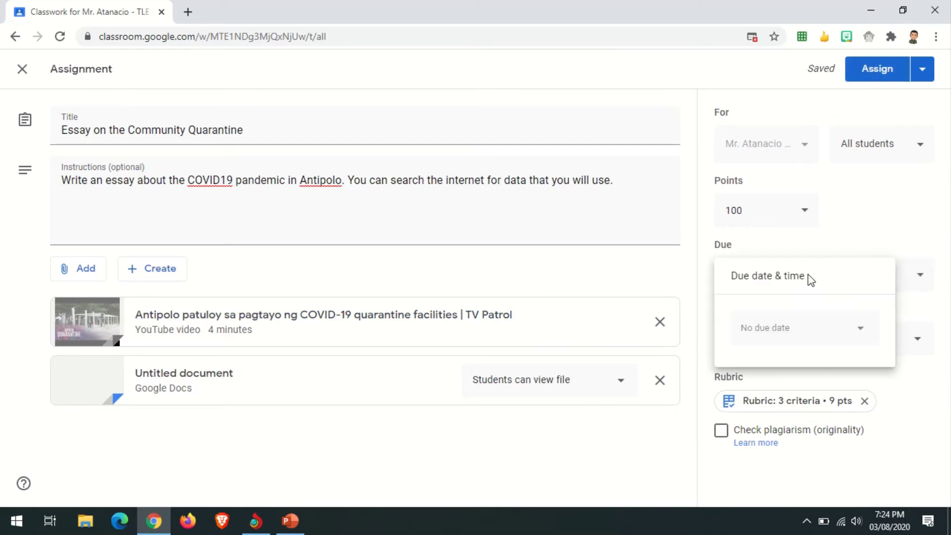
pyautogui.click(823, 337)
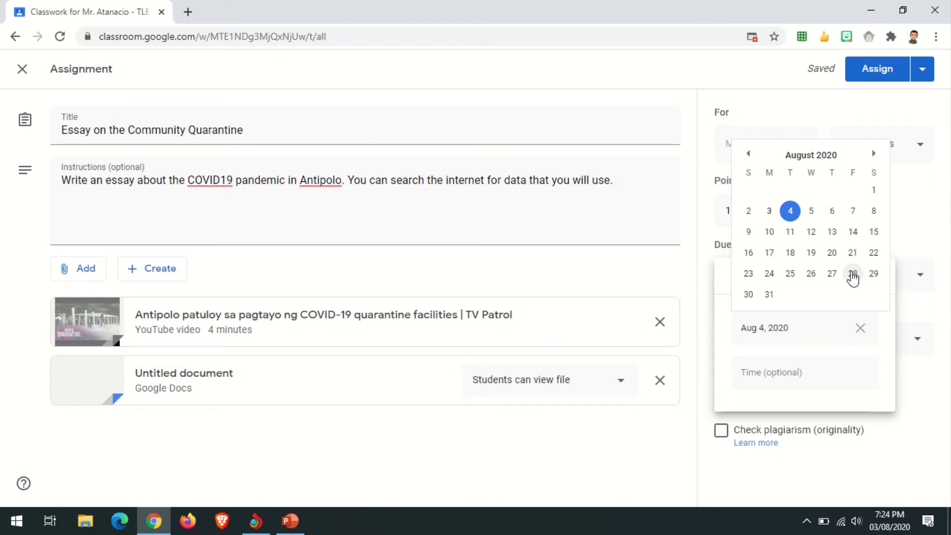
pyautogui.click(853, 212)
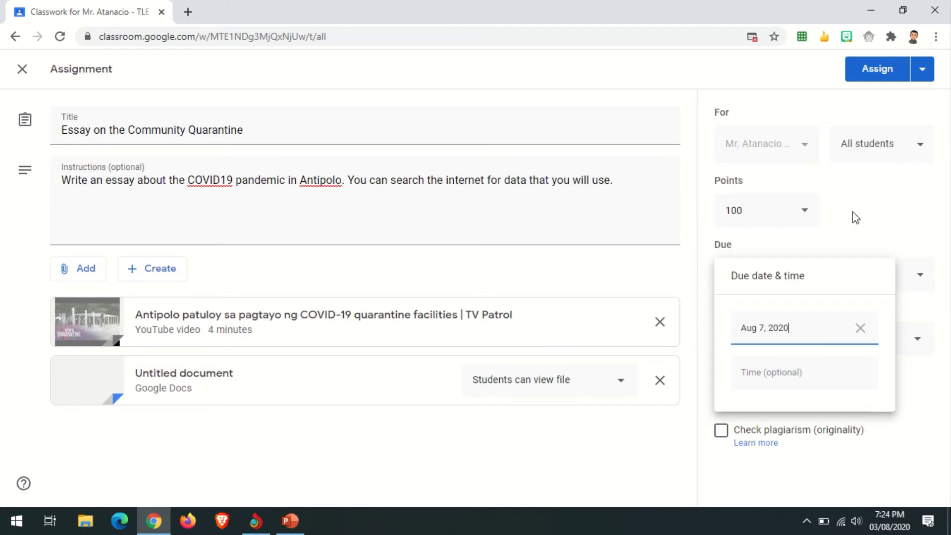
pyautogui.click(818, 431)
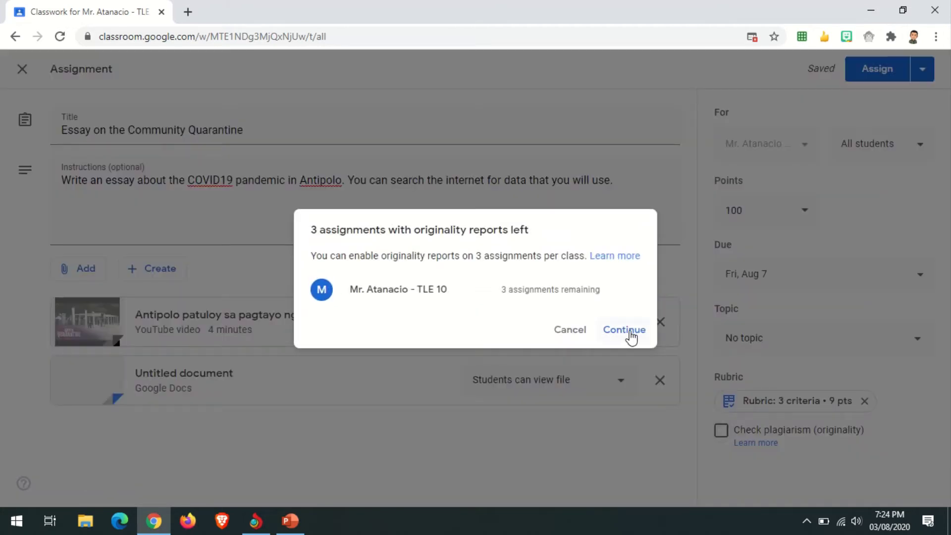
pyautogui.click(572, 331)
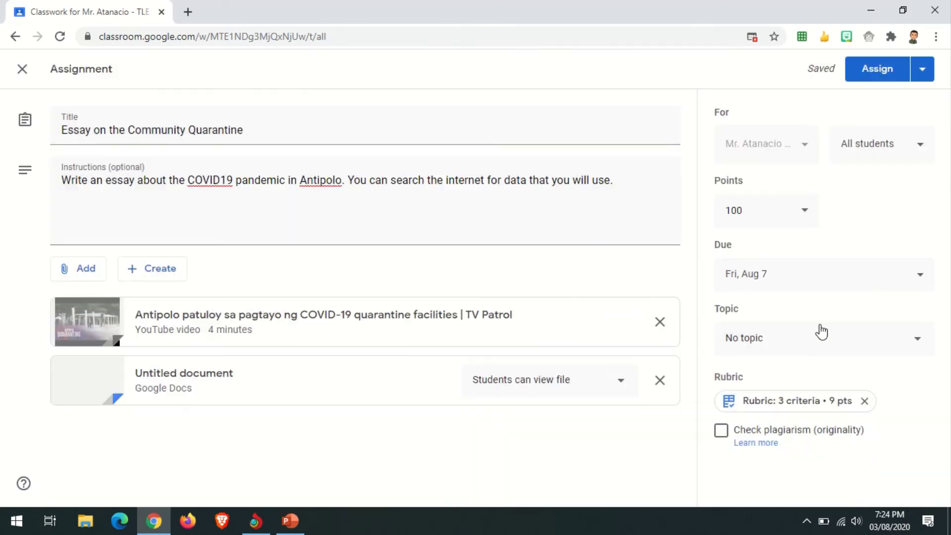
# Step: Set the assignment's points to 9 and assign it to all students
pyautogui.click(803, 212)
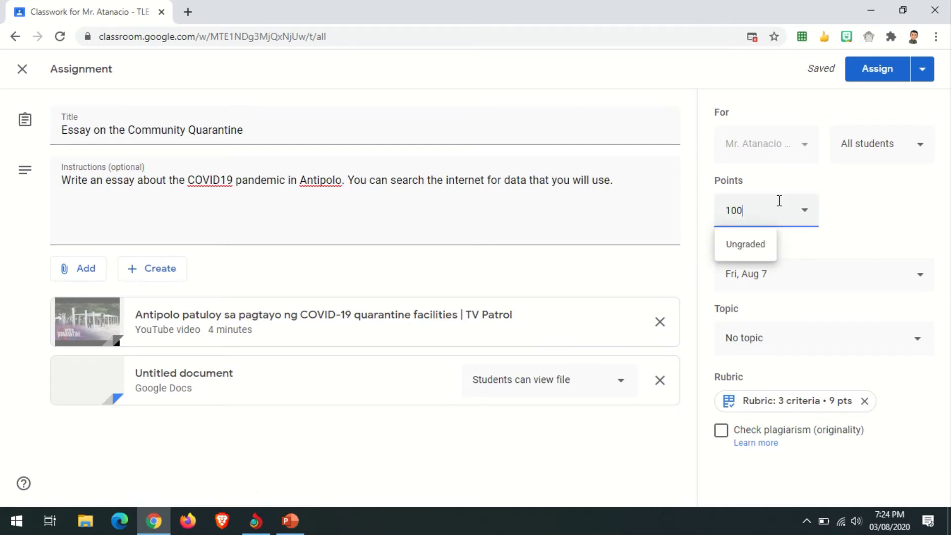
pyautogui.moveTo(769, 210); pyautogui.dragTo(702, 218)
pyautogui.write('9')
pyautogui.click(880, 216)
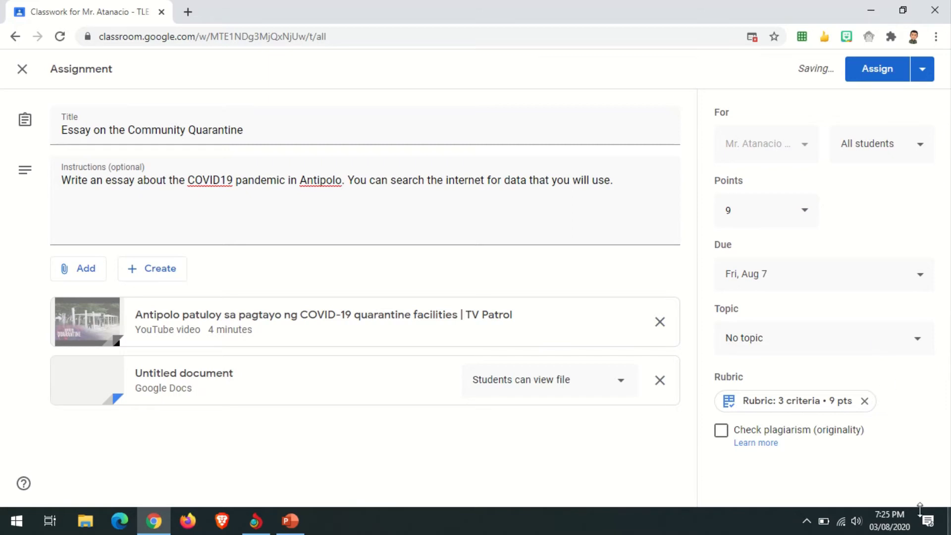
pyautogui.click(877, 74)
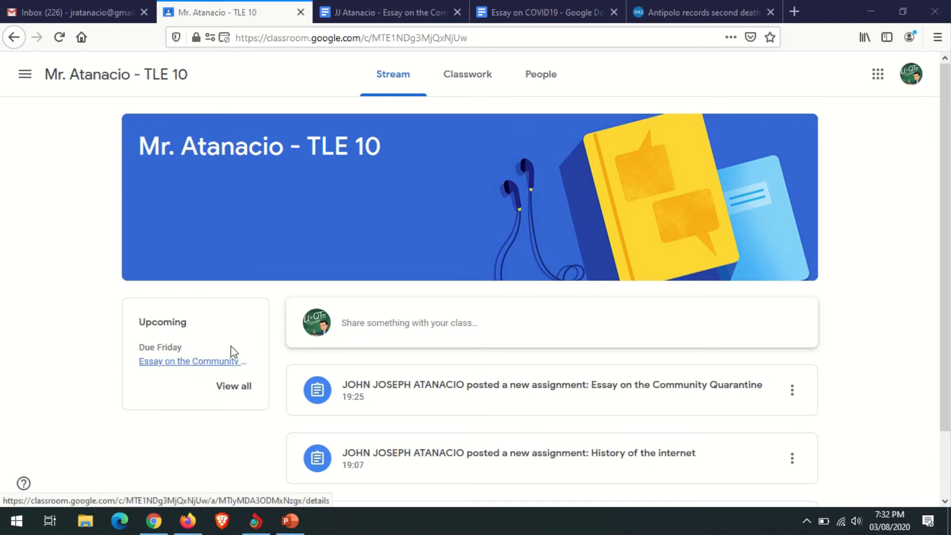
# Step: In the student's Firefox session, open the full details of the "Essay on the Community Quarantine" assignment from the classwork
pyautogui.click(466, 81)
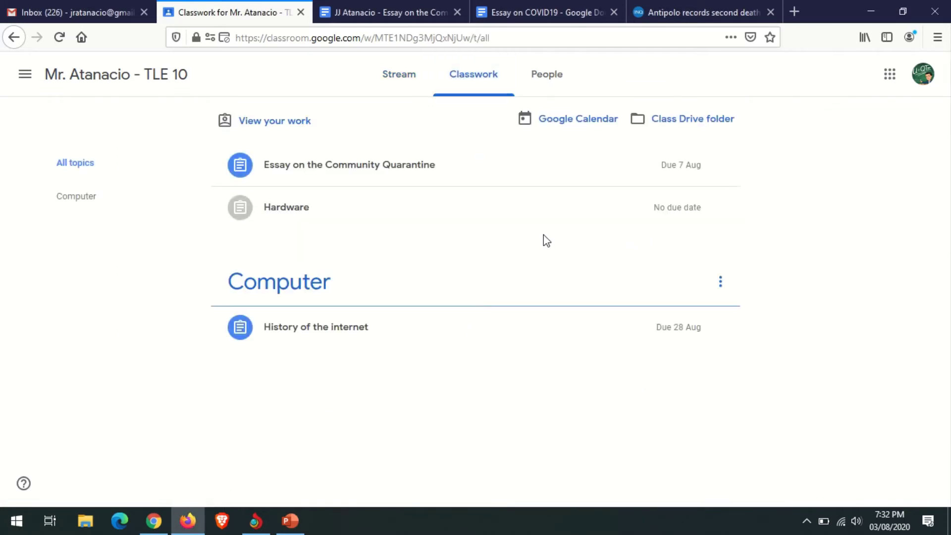
pyautogui.click(333, 171)
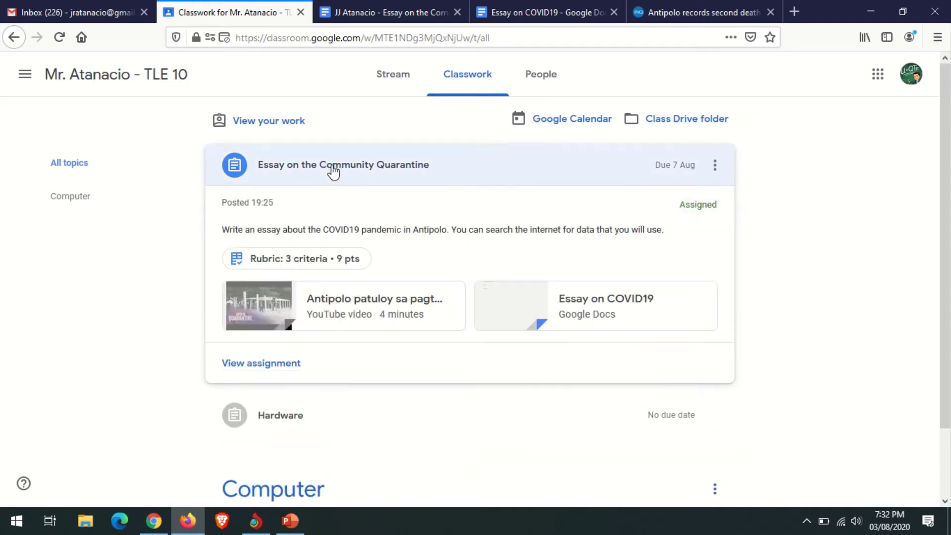
pyautogui.click(272, 375)
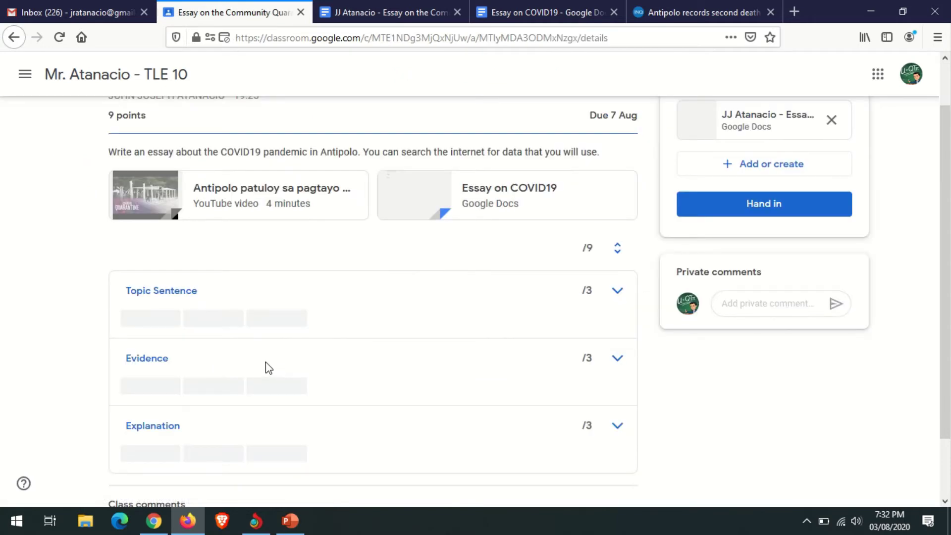
# Step: Open the attached "Essay on COVID19" template and the student's own copy of the document
pyautogui.scroll(1, 335, 275)
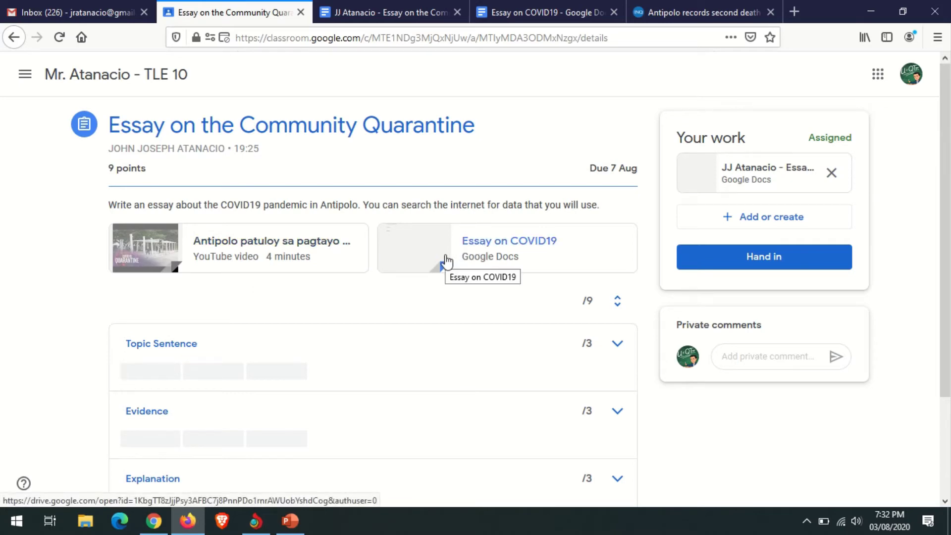
pyautogui.click(424, 249)
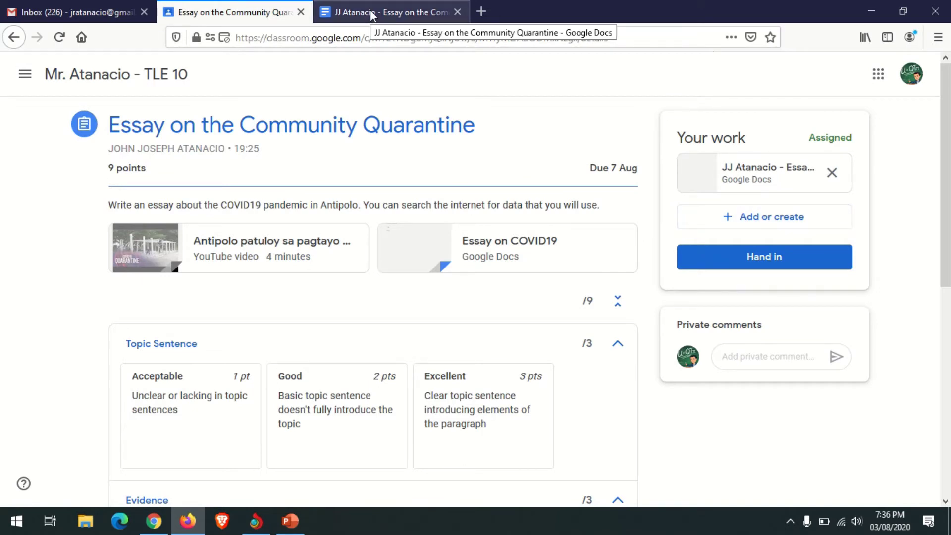
pyautogui.click(751, 168)
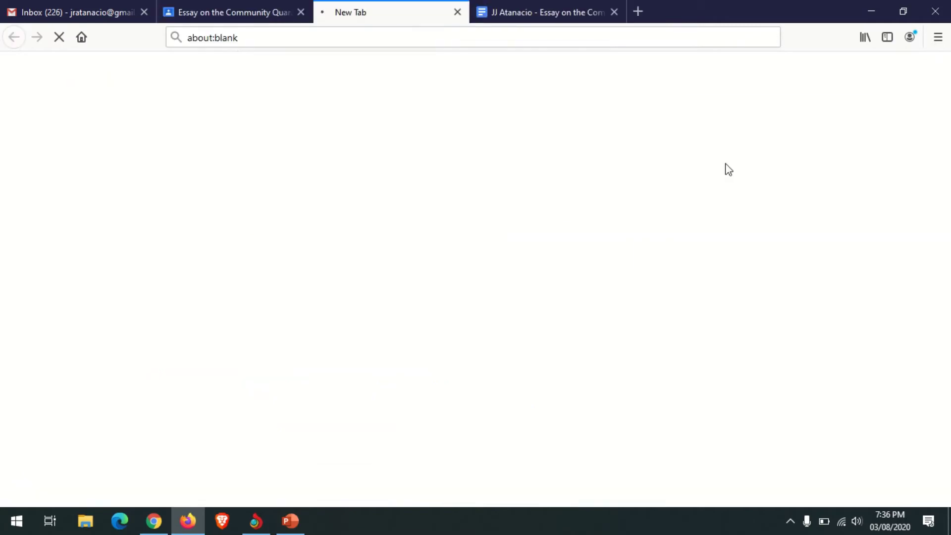
# Step: Close the surplus document tab and add the missing closing quotation mark after the essay title "Antipolo is Hit by COVID19"
pyautogui.click(614, 12)
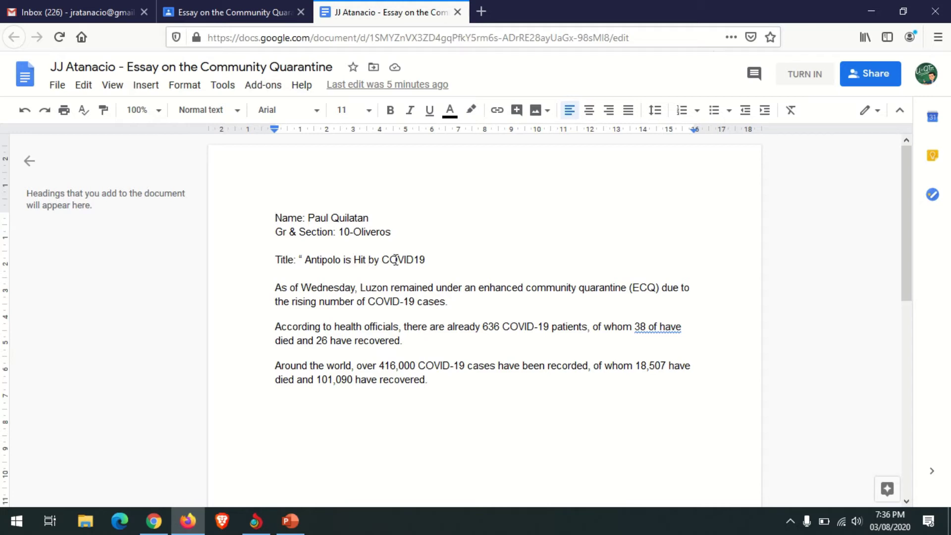
pyautogui.moveTo(307, 265); pyautogui.dragTo(425, 262)
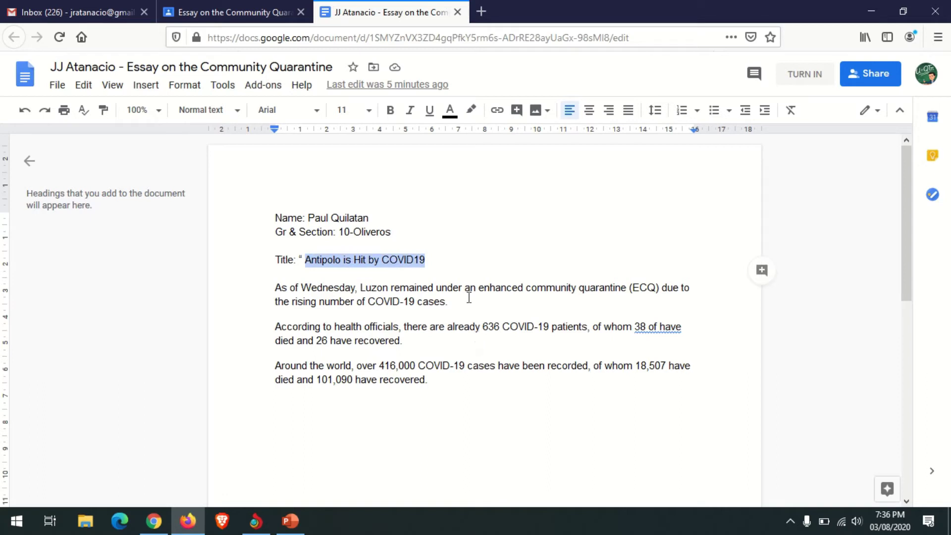
pyautogui.click(438, 251)
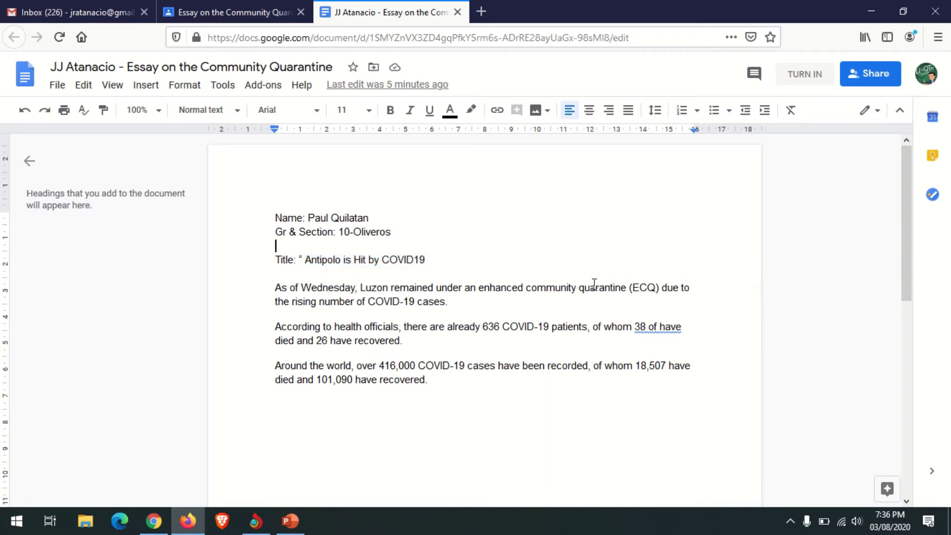
pyautogui.click(439, 260)
pyautogui.write('"')
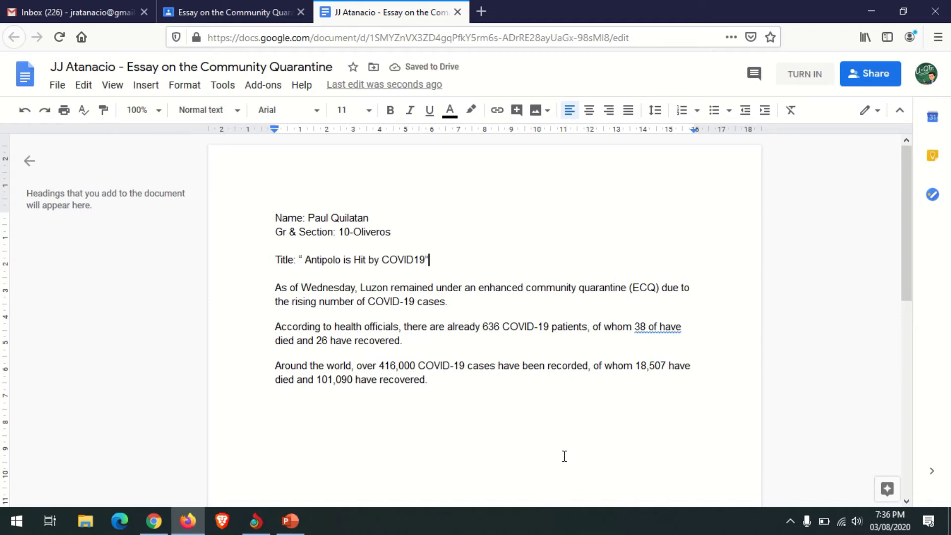
# Step: Close the essay document and hand in the "Essay on the Community Quarantine" assignment with its one attached document
pyautogui.click(457, 13)
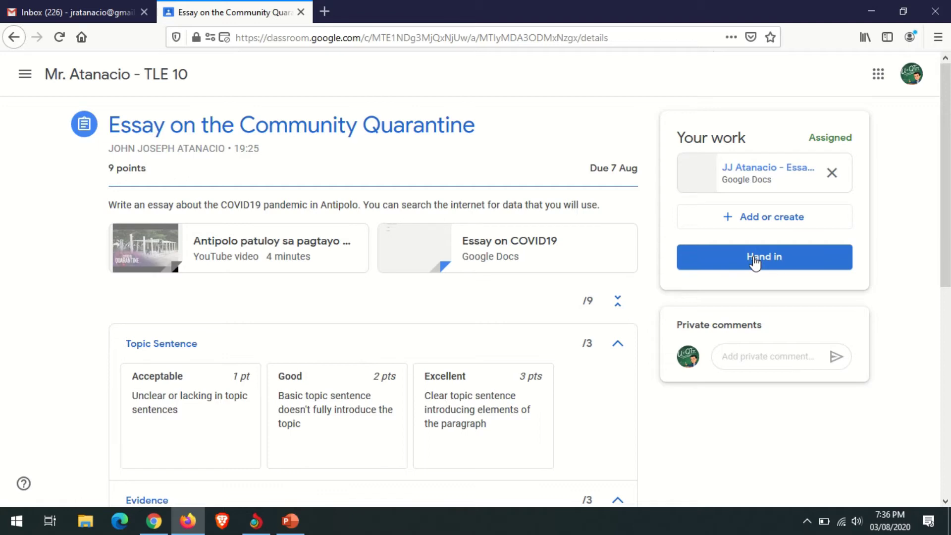
pyautogui.click(755, 264)
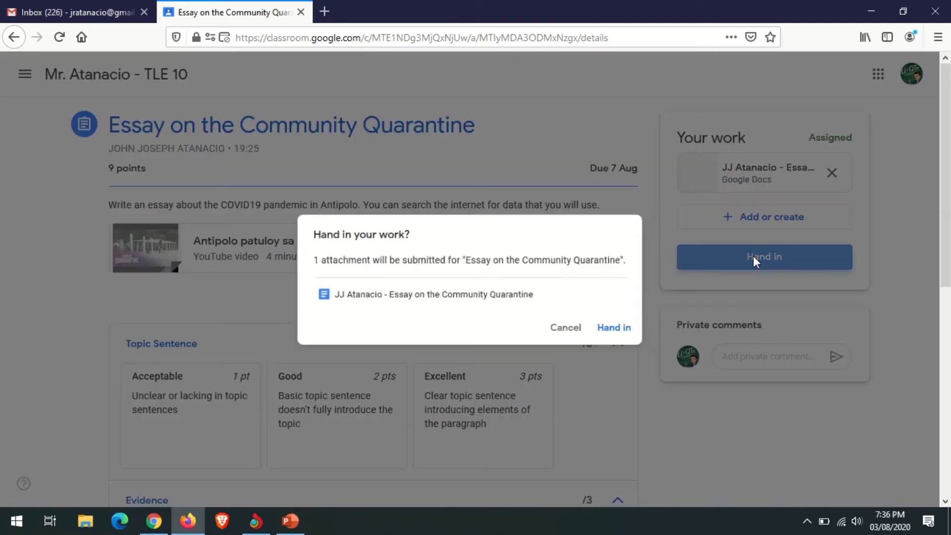
pyautogui.click(624, 329)
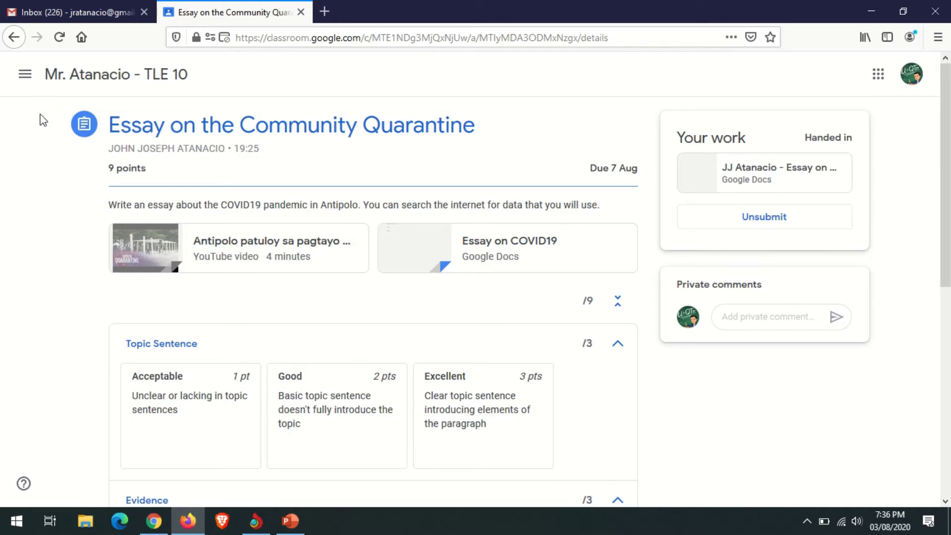
# Step: Check the student's class stream and classwork for upcoming work and the essay's submission status
pyautogui.click(121, 81)
pyautogui.scroll(-2, 650, 365)
pyautogui.scroll(2, 466, 365)
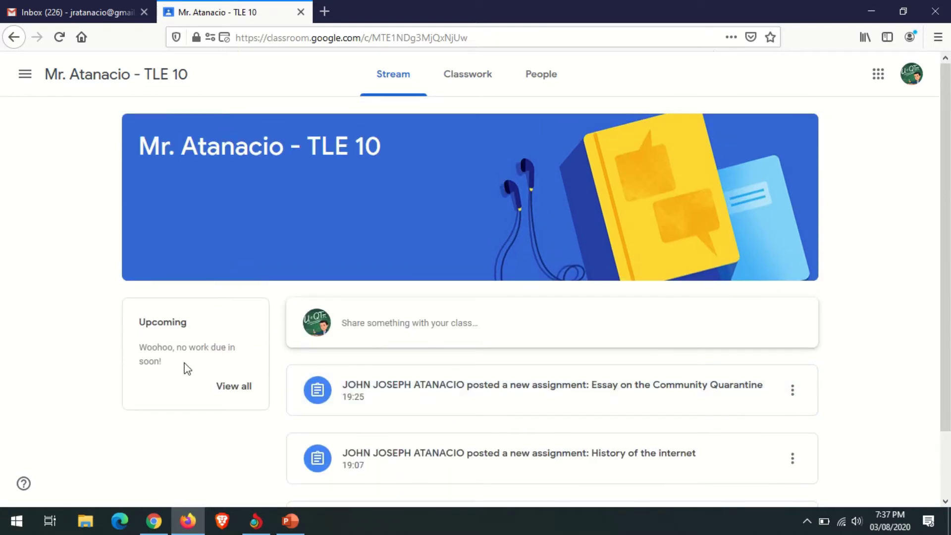
pyautogui.click(488, 89)
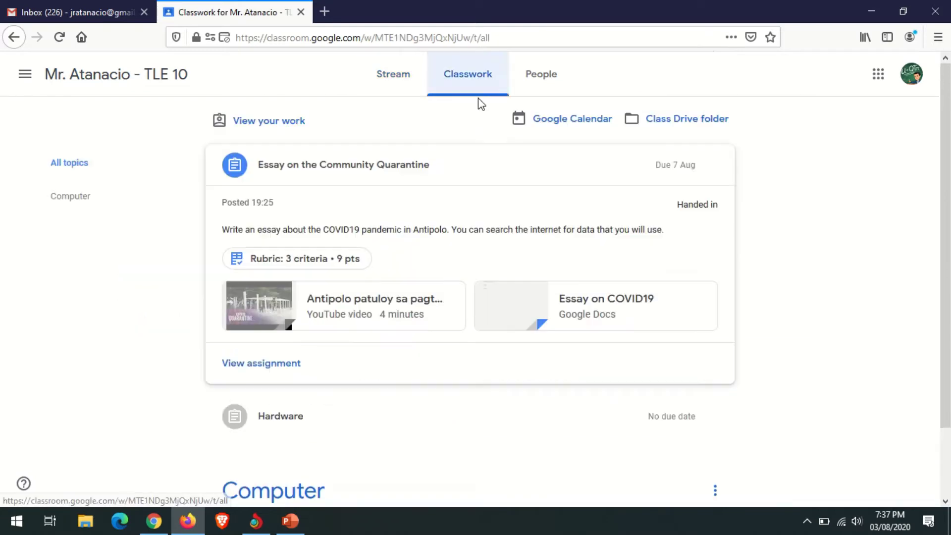
pyautogui.scroll(-3, 473, 361)
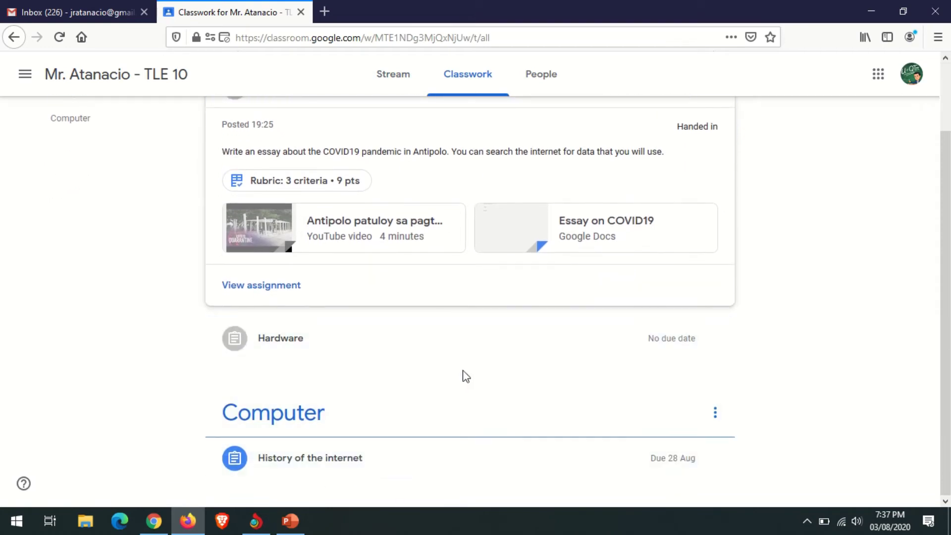
pyautogui.scroll(3, 498, 394)
pyautogui.click(388, 79)
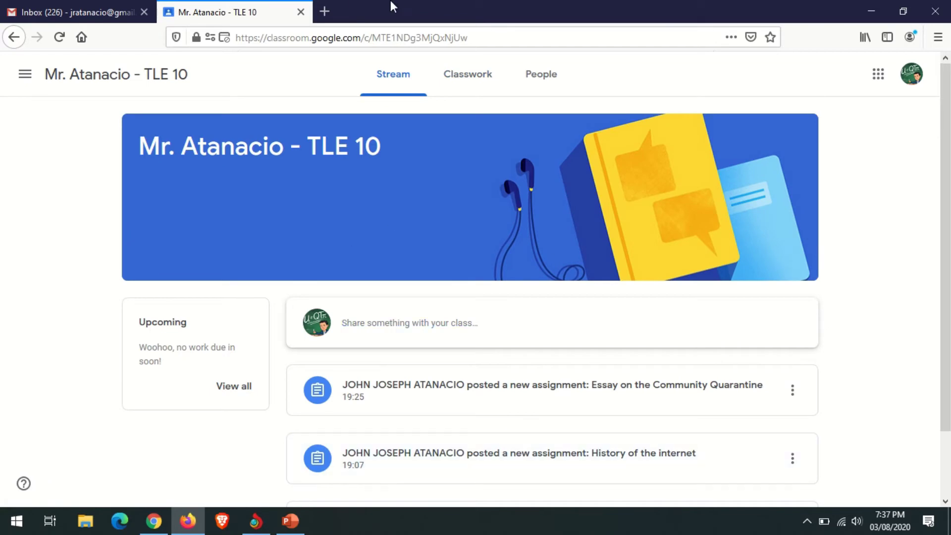
# Step: Switch to the teacher's Chrome session and open the turned-in student work for "Essay on the Community Quarantine"
pyautogui.moveTo(393, 5)
pyautogui.click(379, 30)
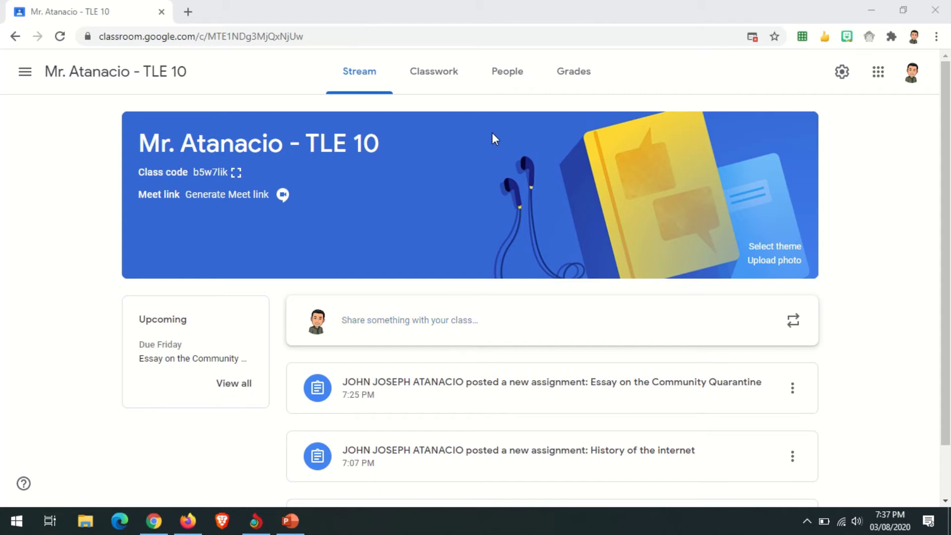
pyautogui.click(445, 77)
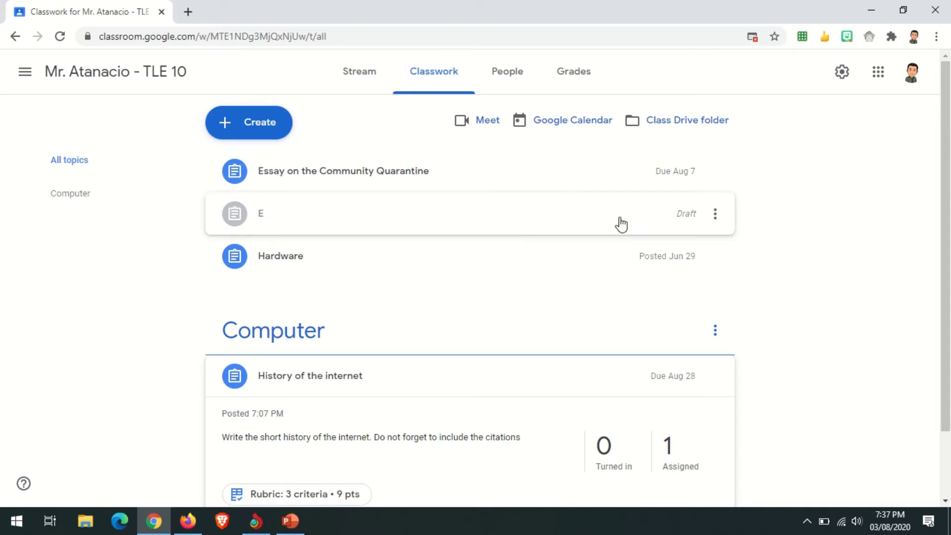
pyautogui.click(346, 177)
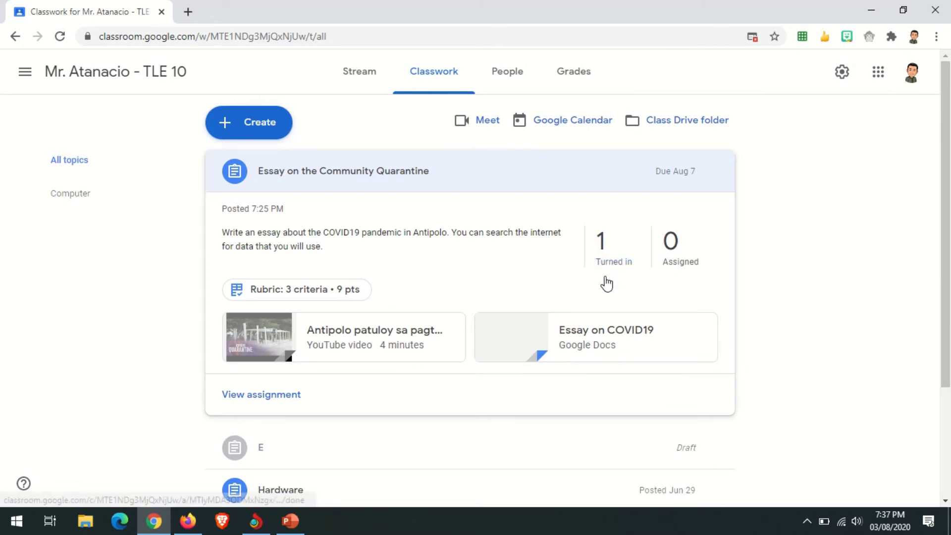
pyautogui.click(606, 267)
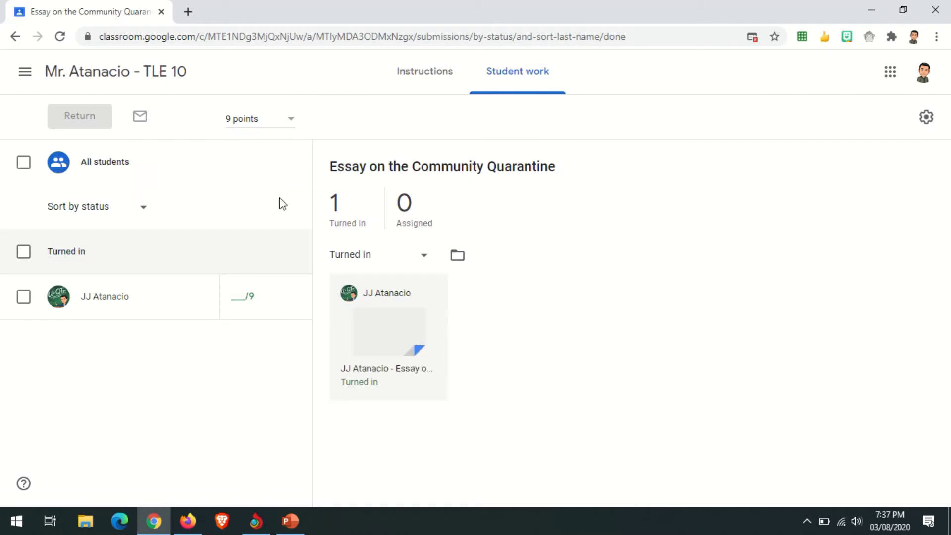
# Step: Open the student's submitted essay for grading and go through the grading tool's introductory tips until they close
pyautogui.click(385, 334)
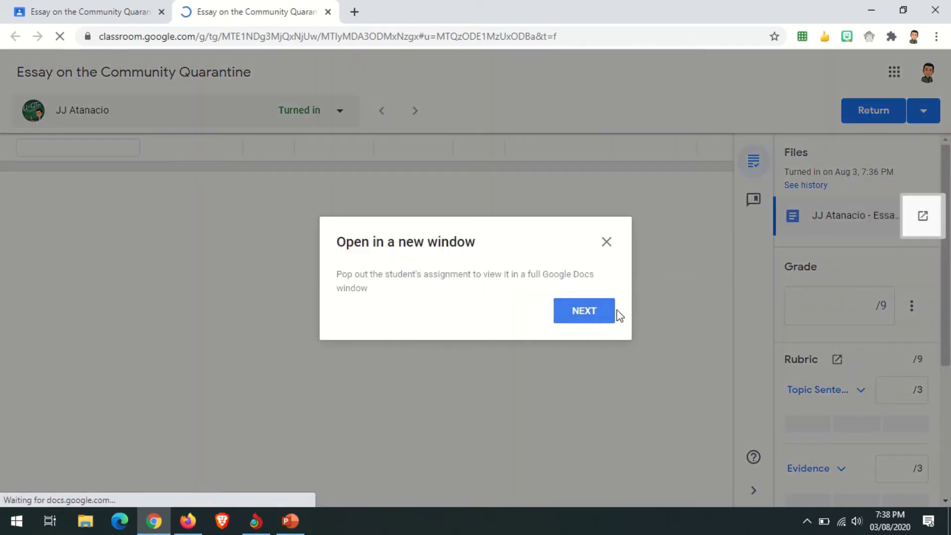
pyautogui.click(591, 318)
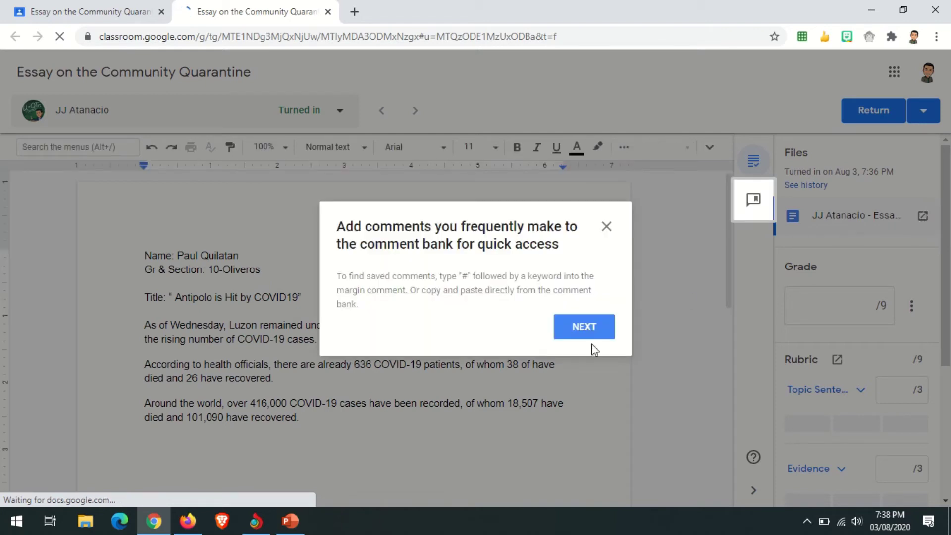
pyautogui.click(589, 327)
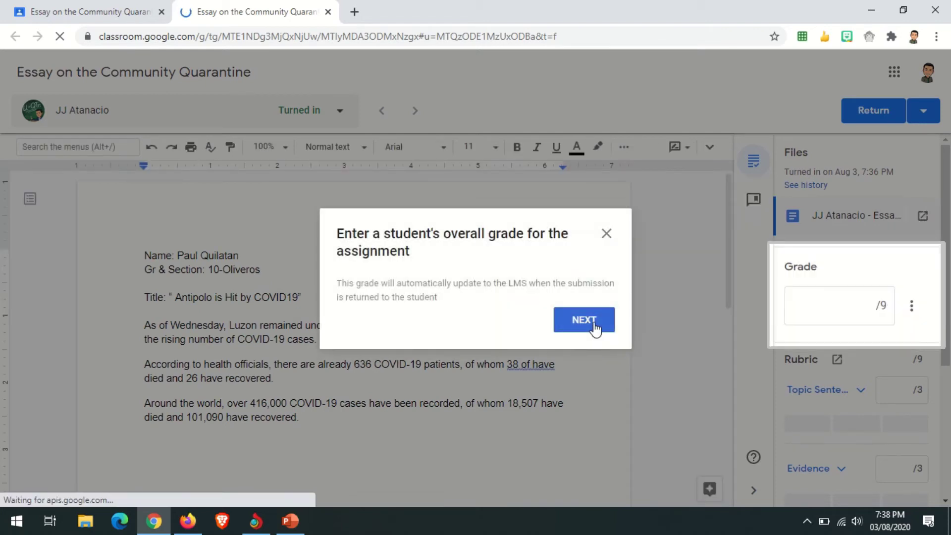
pyautogui.click(594, 327)
pyautogui.click(594, 326)
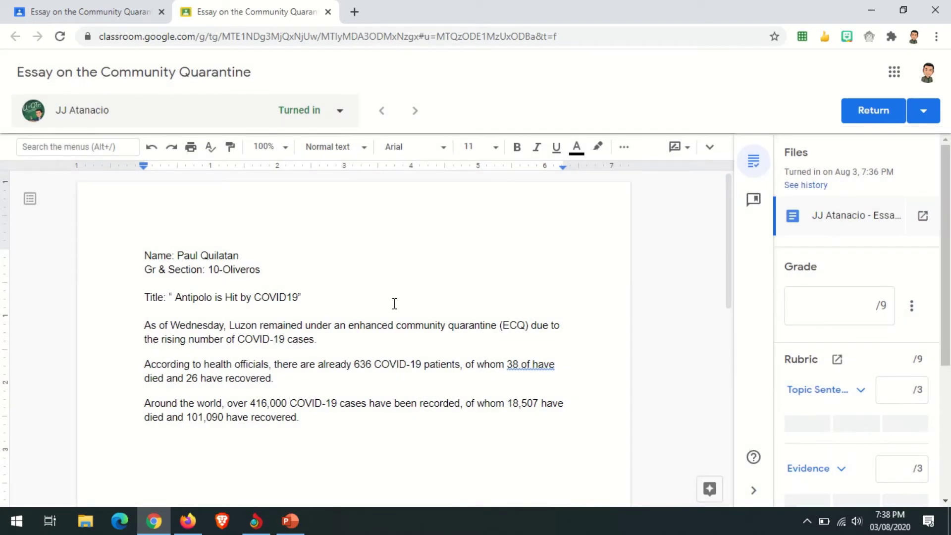
# Step: Rate the rubric's Topic Sentence criterion as Good, 2 points, and collapse its level descriptions
pyautogui.scroll(-3, 882, 256)
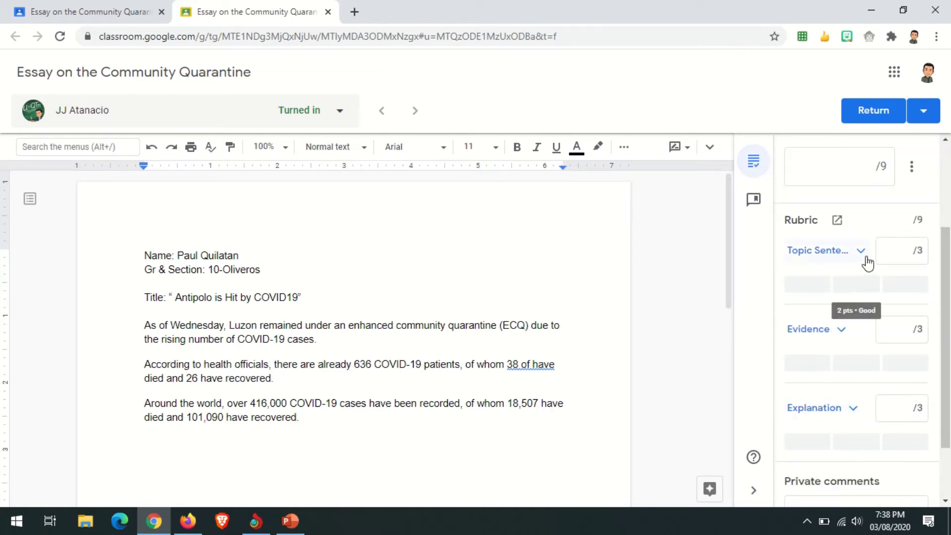
pyautogui.click(860, 251)
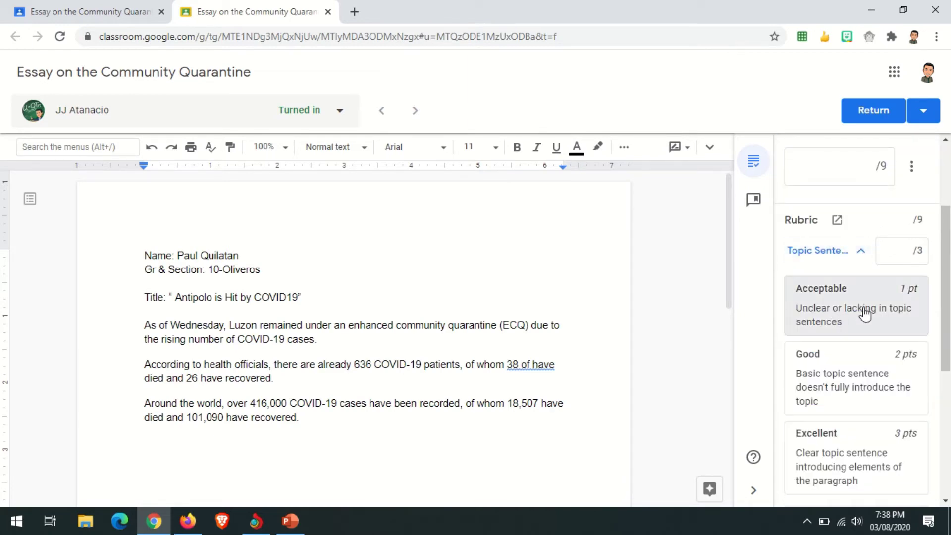
pyautogui.scroll(-3, 887, 303)
pyautogui.scroll(2, 894, 268)
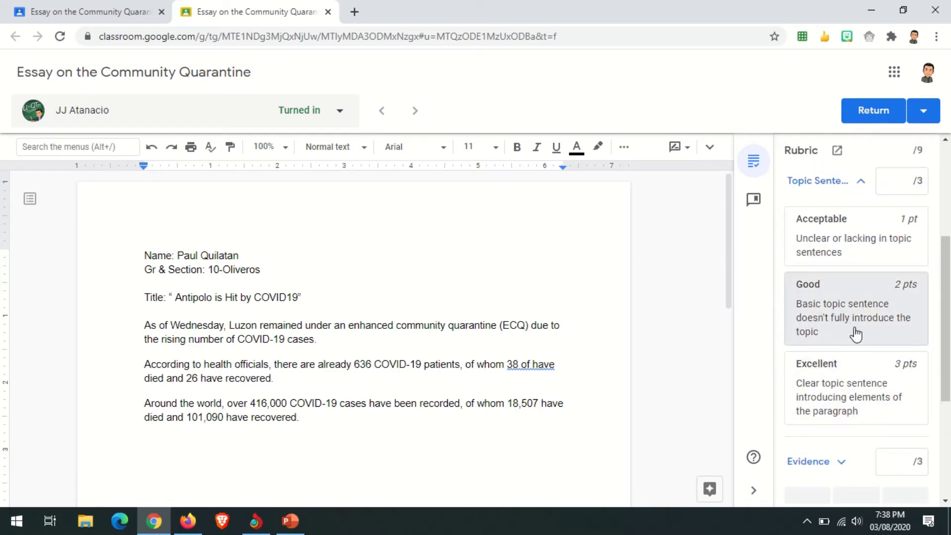
pyautogui.click(854, 305)
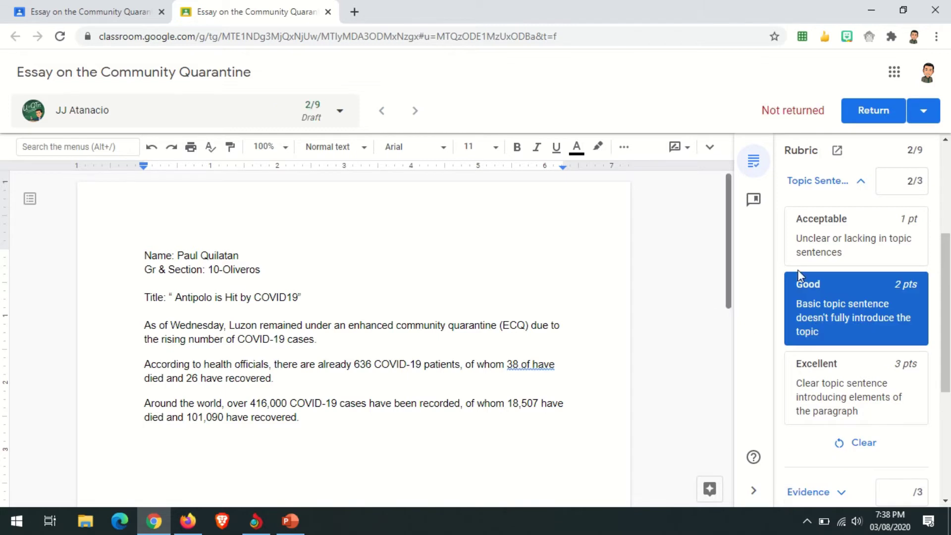
pyautogui.click(863, 181)
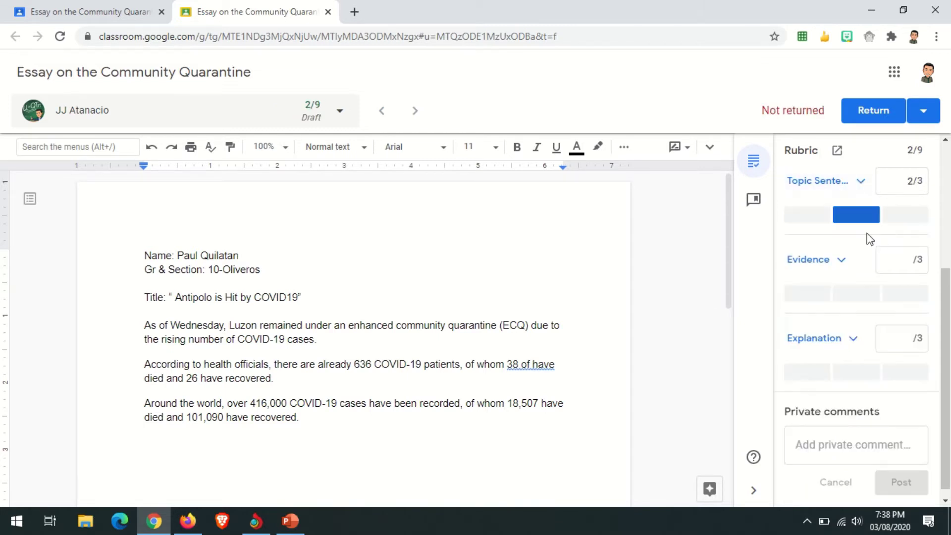
# Step: Rate the rubric's Evidence criterion as Excellent, 3 points, and the Explanation criterion as Good, 2 points
pyautogui.click(836, 259)
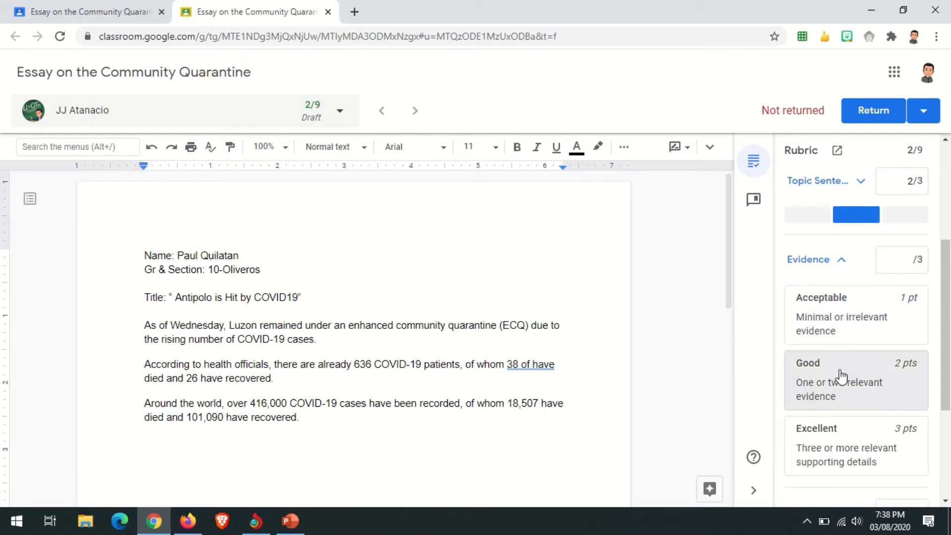
pyautogui.click(861, 451)
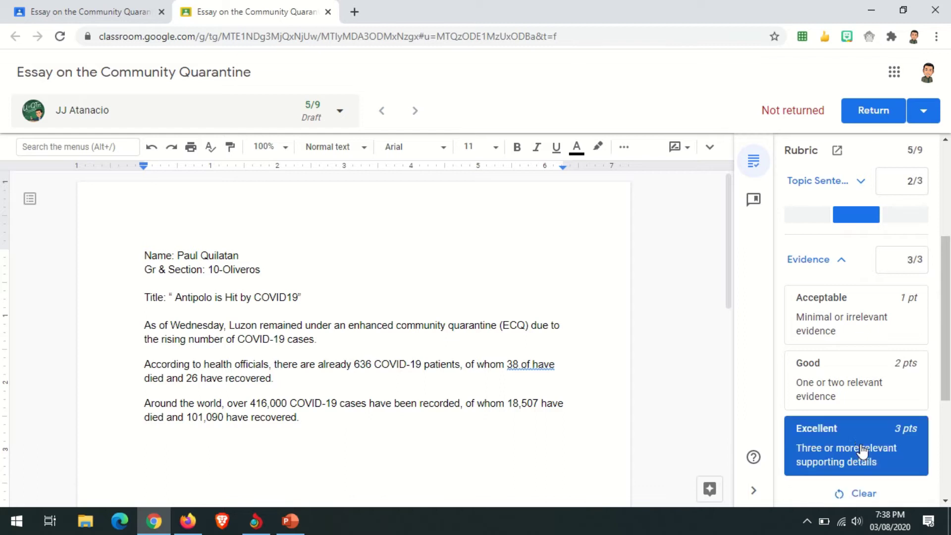
pyautogui.click(829, 261)
pyautogui.click(812, 340)
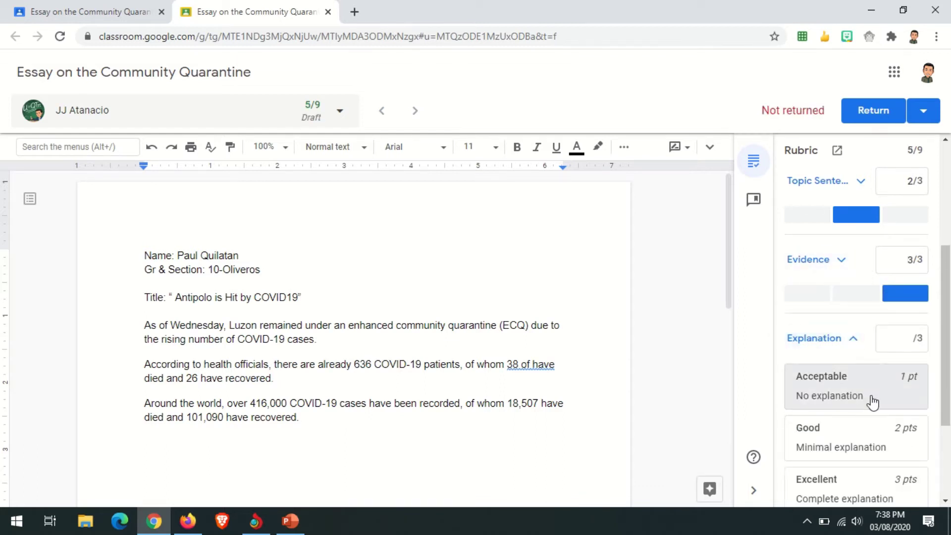
pyautogui.click(869, 438)
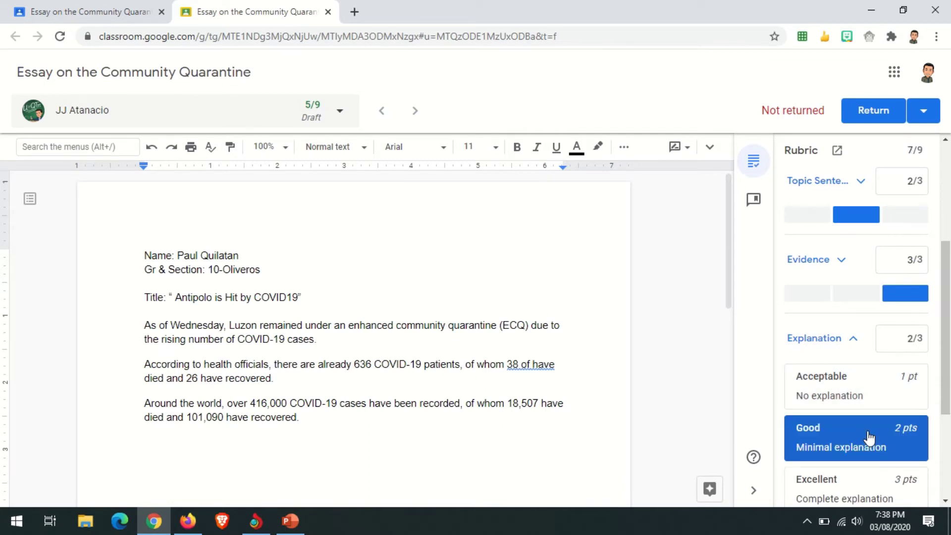
pyautogui.click(840, 345)
# Step: Write the private comment "use other reference for improvement of the essay" on the student's submission
pyautogui.scroll(-2, 810, 415)
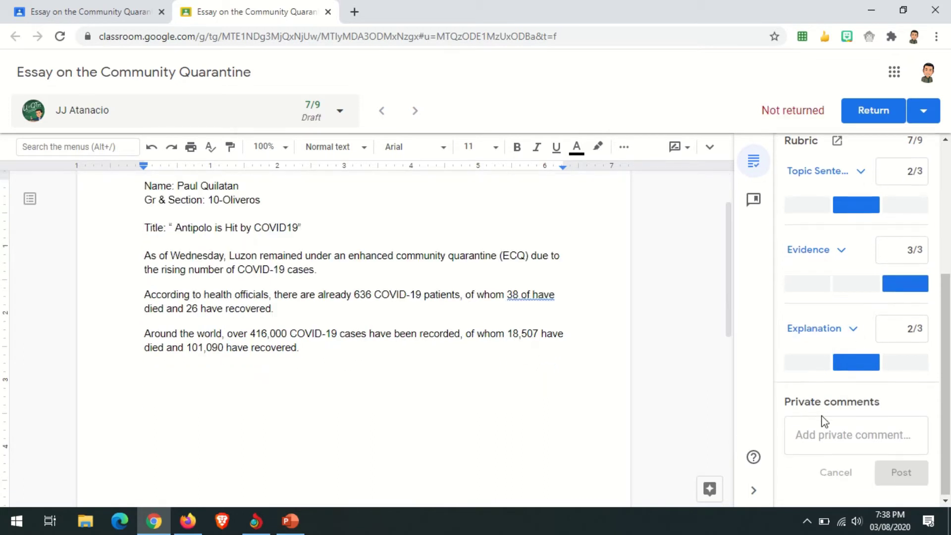
pyautogui.click(862, 445)
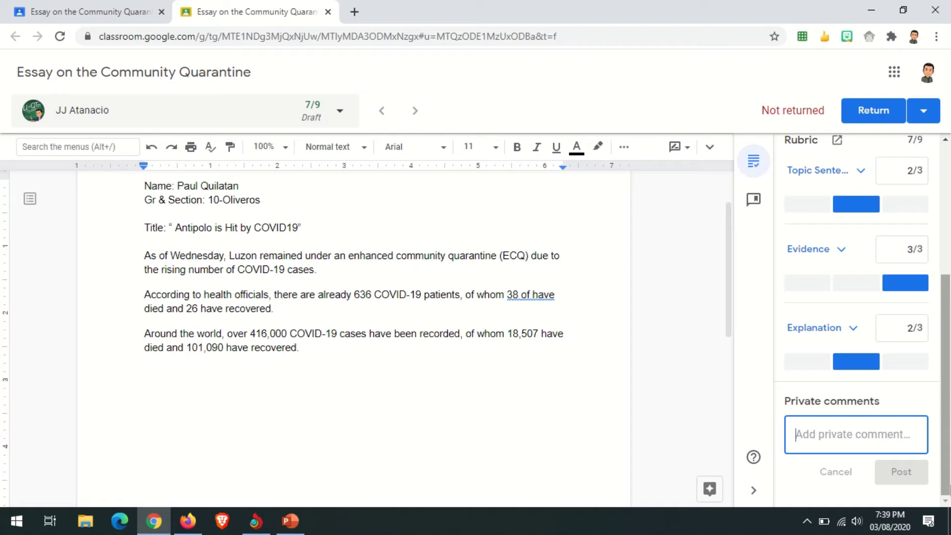
pyautogui.write('use other reference for')
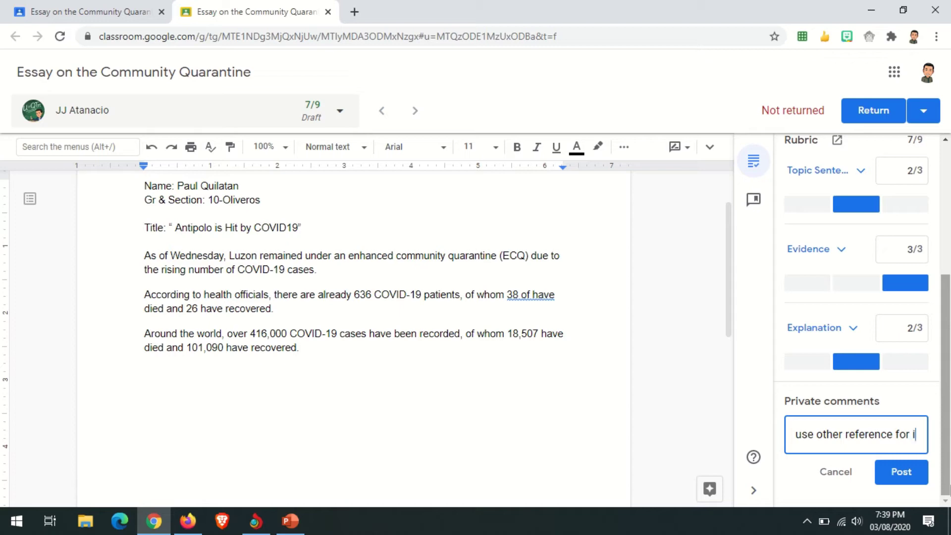
pyautogui.write('improvement o')
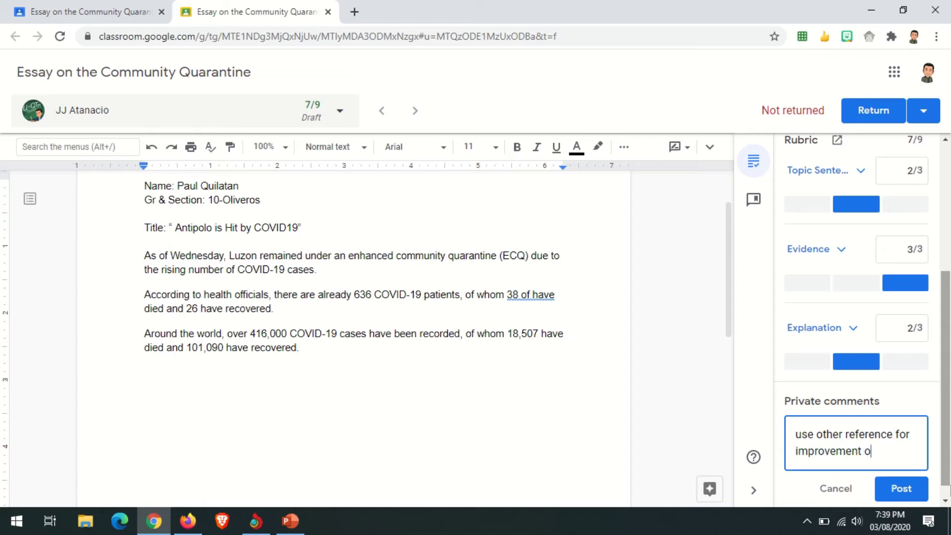
pyautogui.write('e essay')
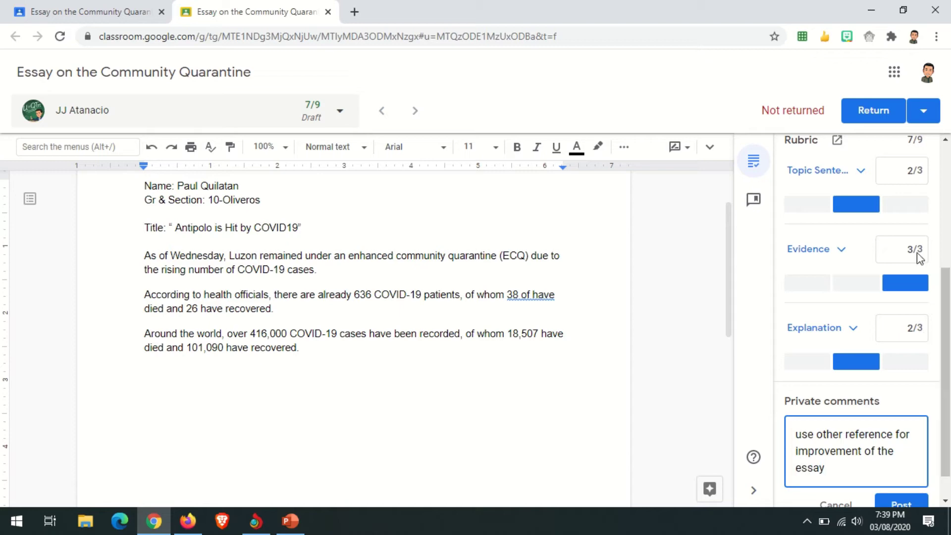
# Step: Review the submission's overall grade together with the scores of the three rubric criteria
pyautogui.scroll(4, 872, 305)
pyautogui.scroll(1, 876, 327)
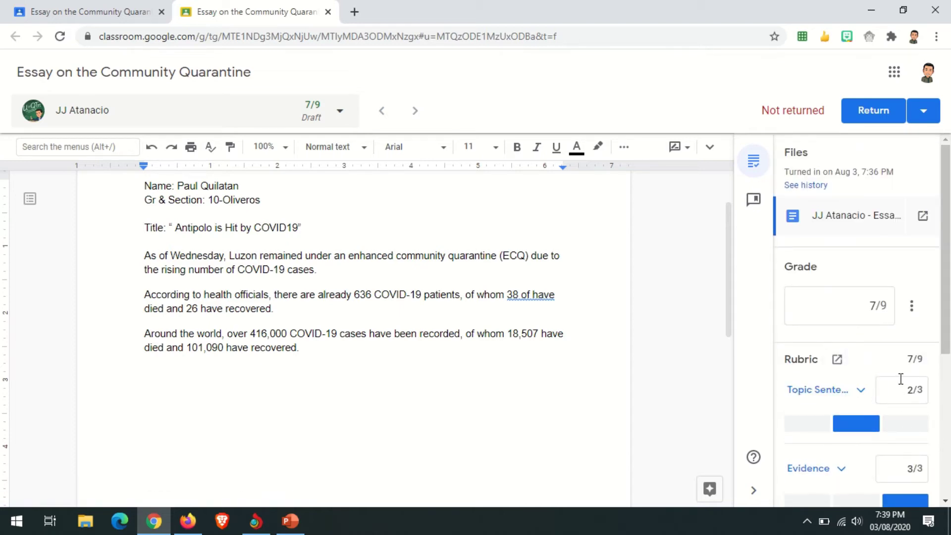
pyautogui.scroll(-5, 919, 403)
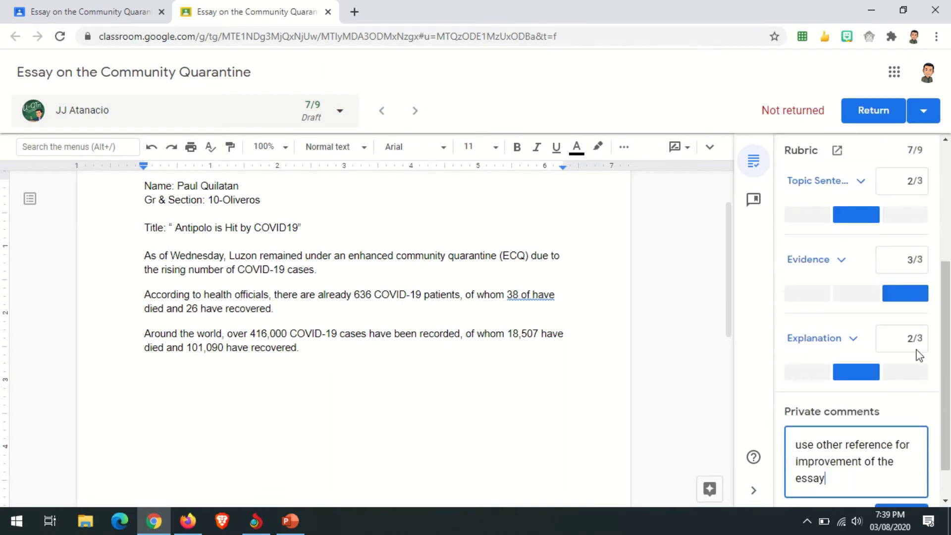
pyautogui.scroll(4, 915, 347)
pyautogui.click(852, 305)
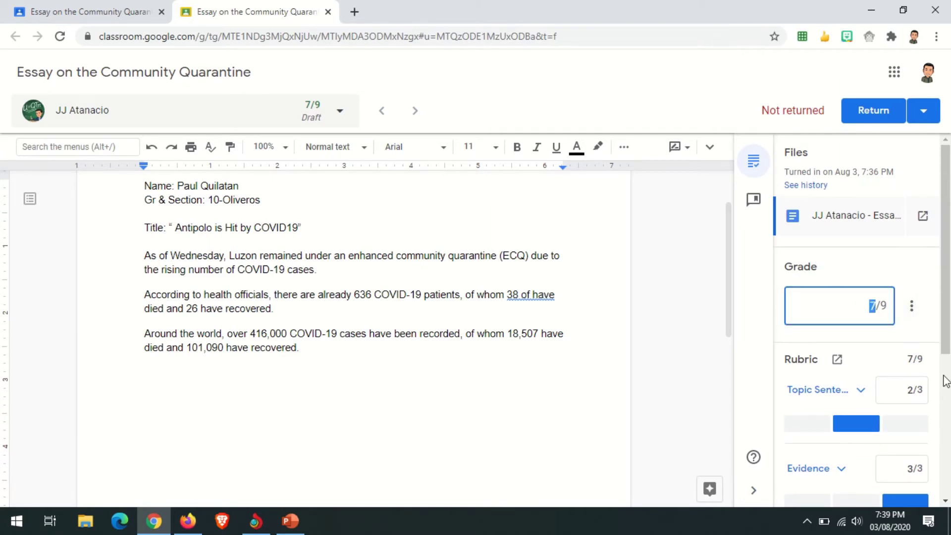
# Step: Check the student's draft grade in the assignment's student work overview and go back to the essay being graded
pyautogui.click(30, 9)
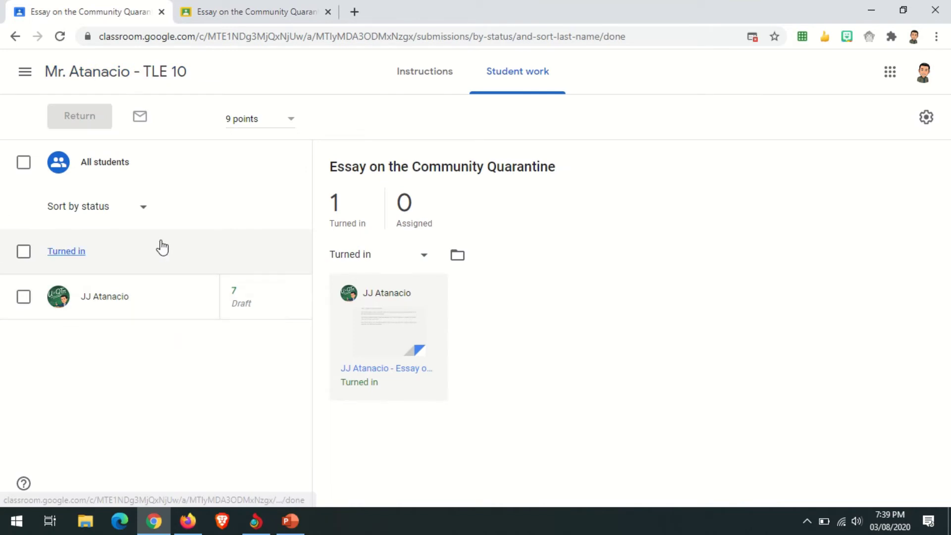
pyautogui.click(401, 320)
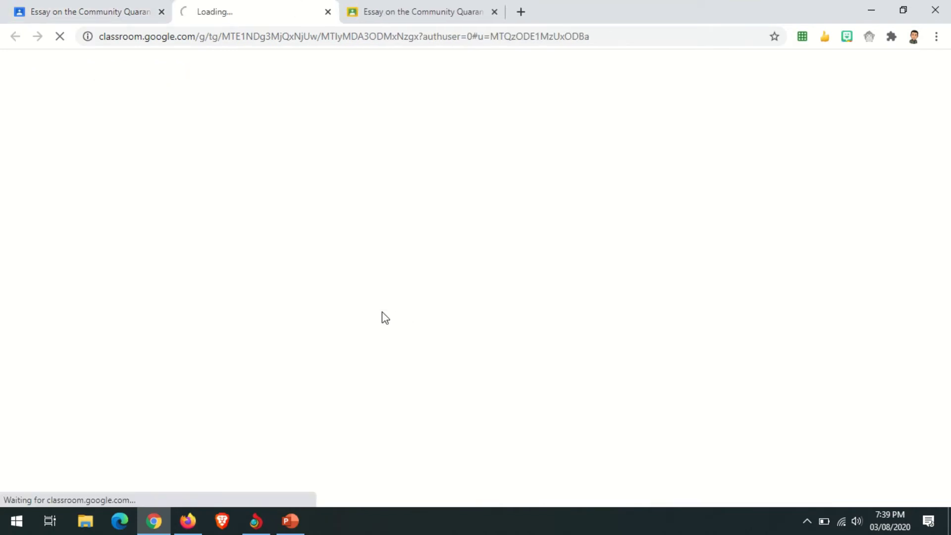
pyautogui.click(328, 11)
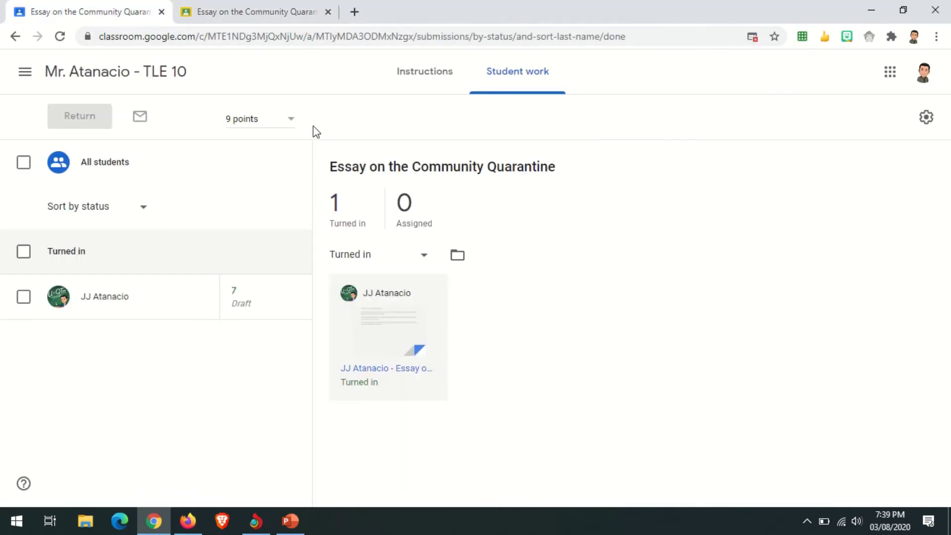
pyautogui.click(266, 12)
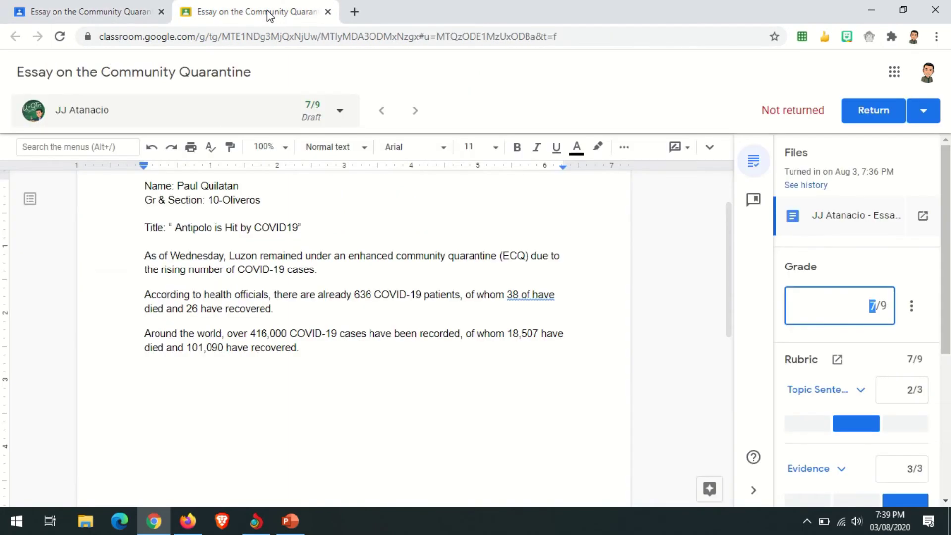
pyautogui.click(619, 272)
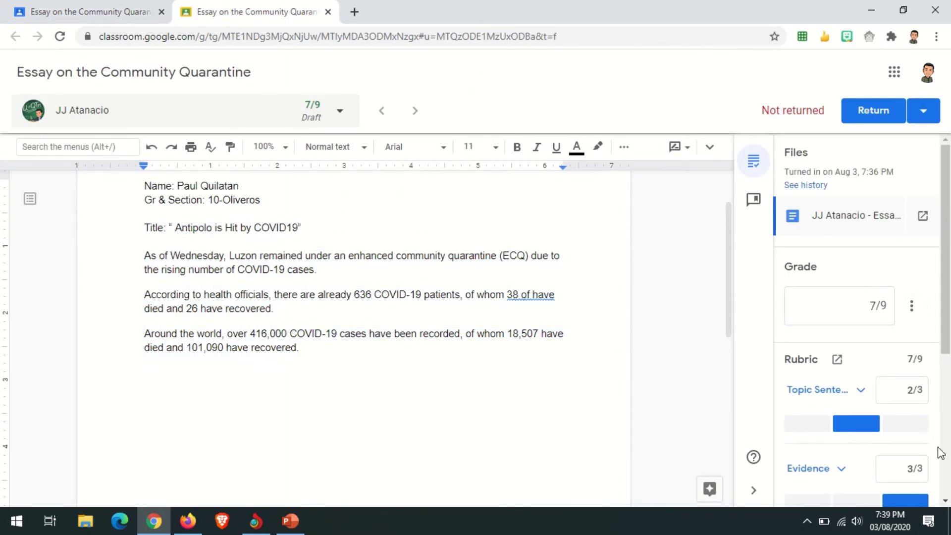
# Step: Recheck the rubric scores and post the drafted private comment to the student
pyautogui.scroll(-5, 909, 394)
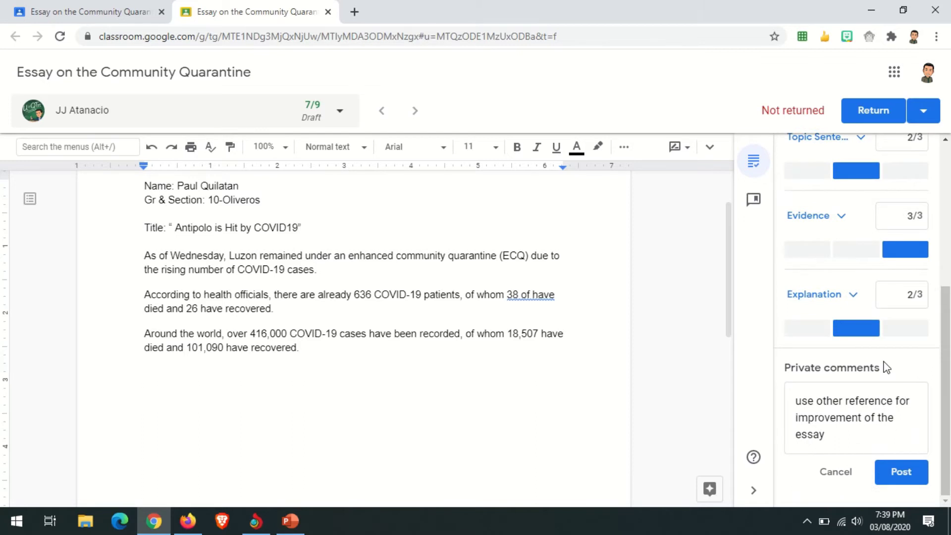
pyautogui.scroll(5, 892, 365)
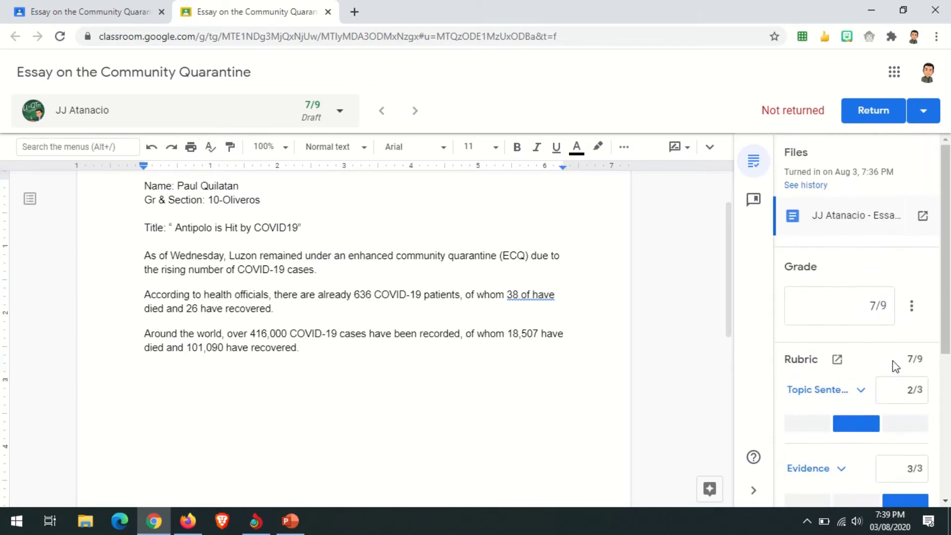
pyautogui.scroll(-5, 892, 365)
pyautogui.click(900, 471)
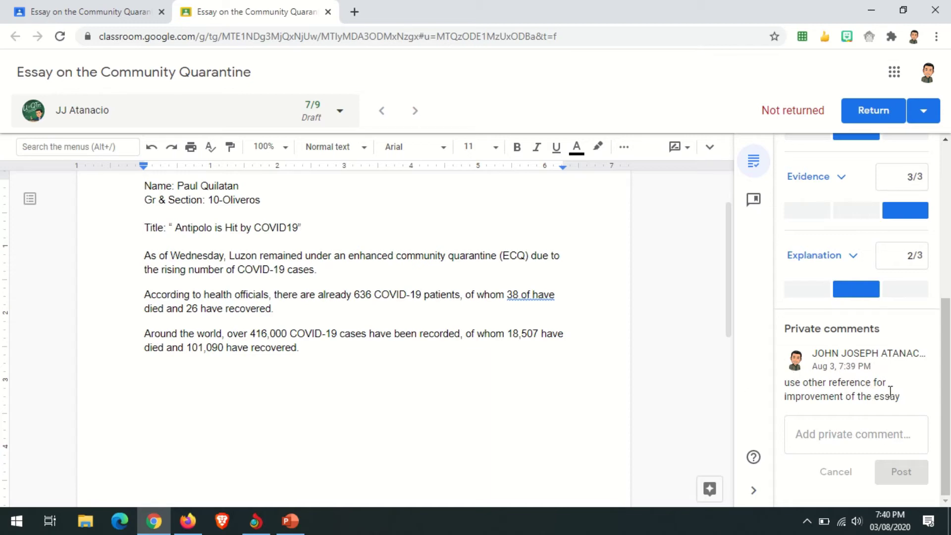
# Step: Try other rubric levels for Topic Sentence and Evidence, and restore them to Good, 2 points, and Excellent, 3 points
pyautogui.scroll(6, 889, 393)
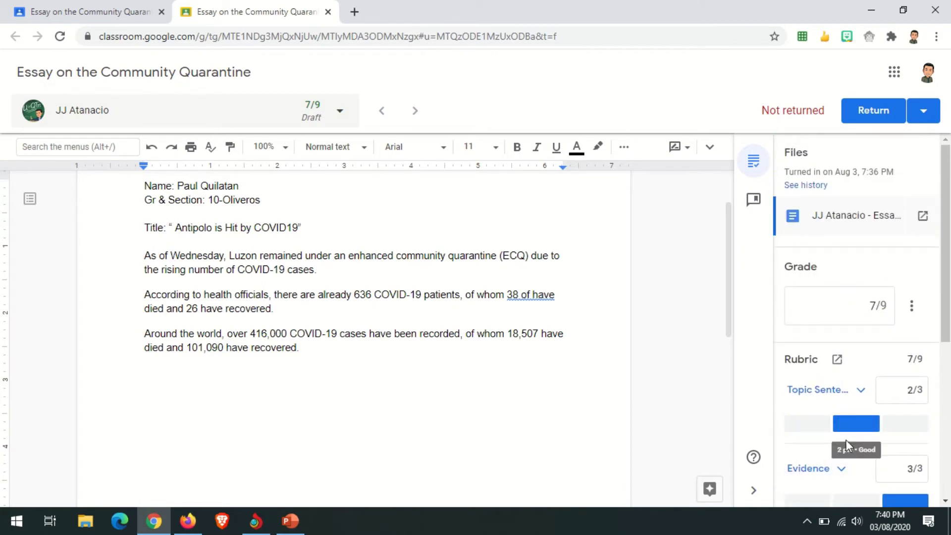
pyautogui.click(900, 424)
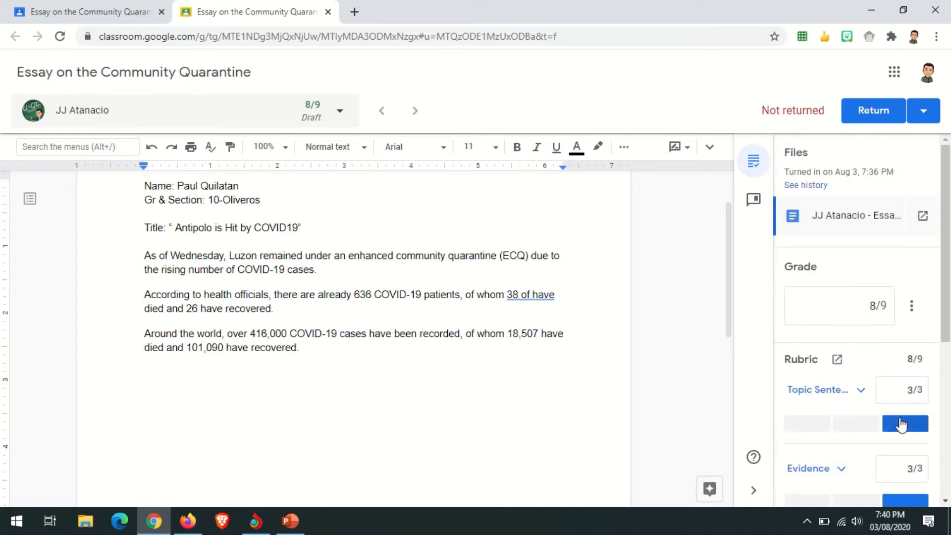
pyautogui.click(852, 424)
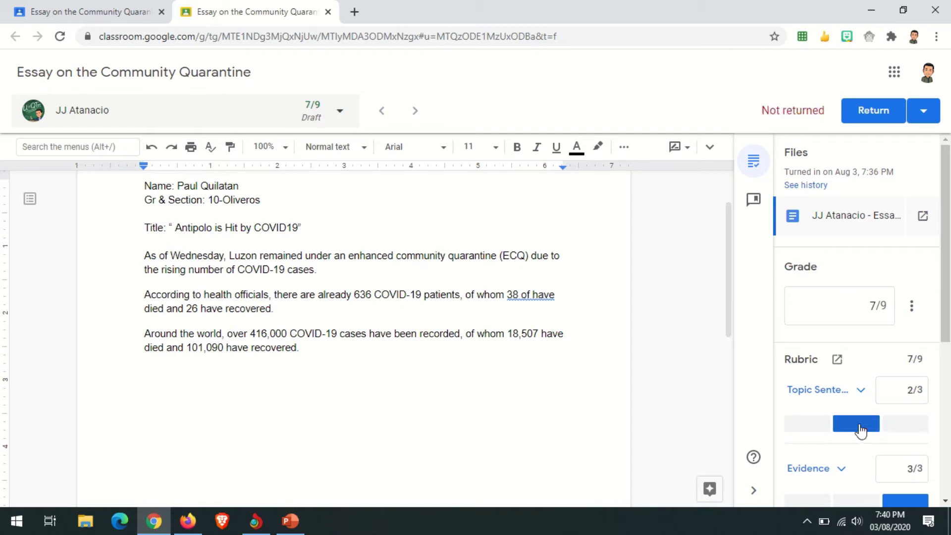
pyautogui.scroll(-3, 892, 401)
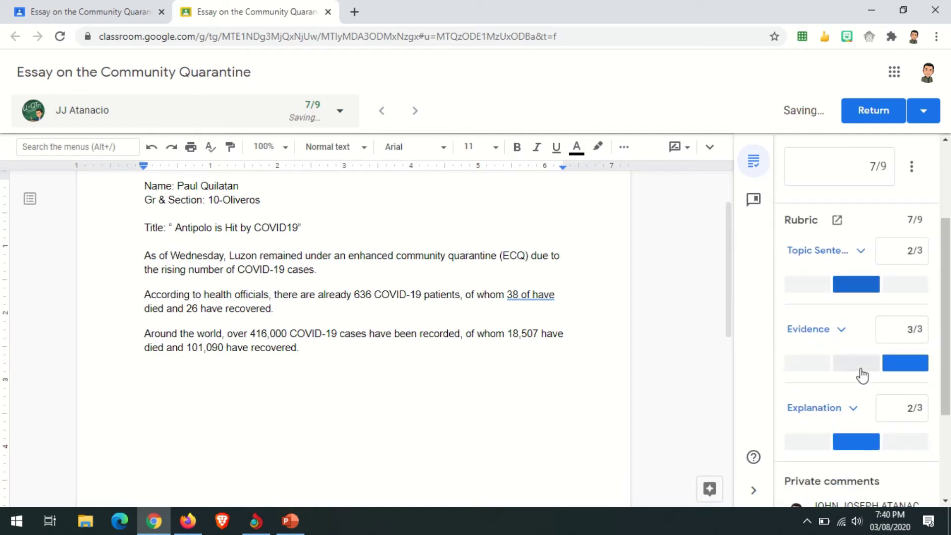
pyautogui.click(796, 367)
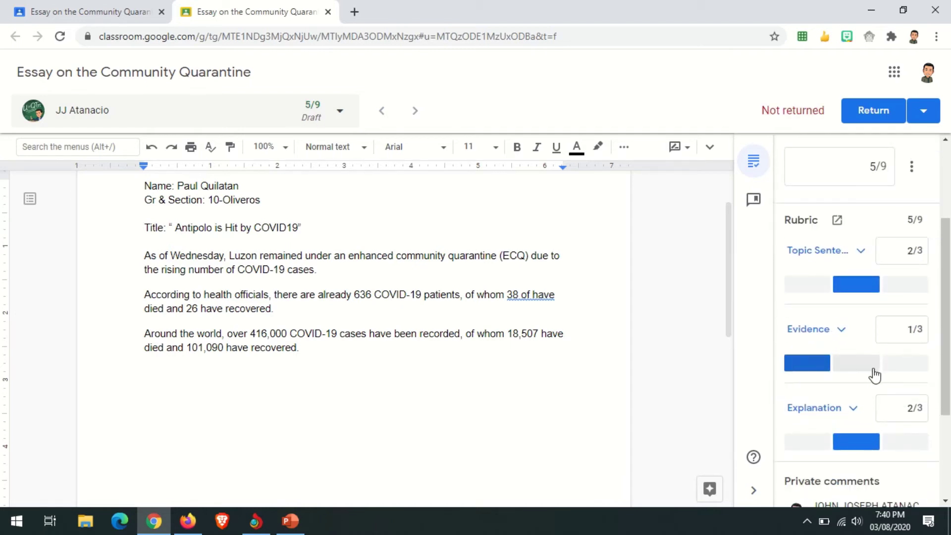
pyautogui.click(847, 369)
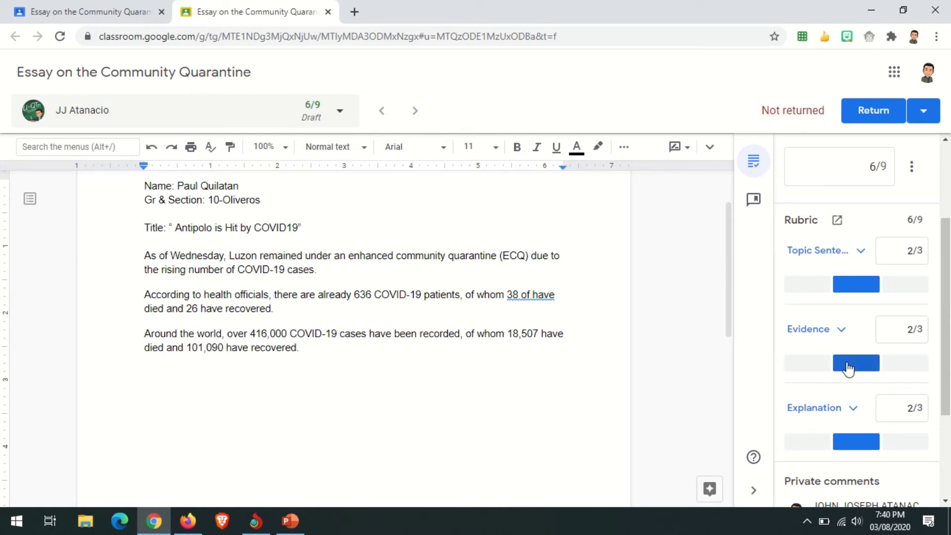
pyautogui.click(906, 369)
pyautogui.scroll(3, 887, 372)
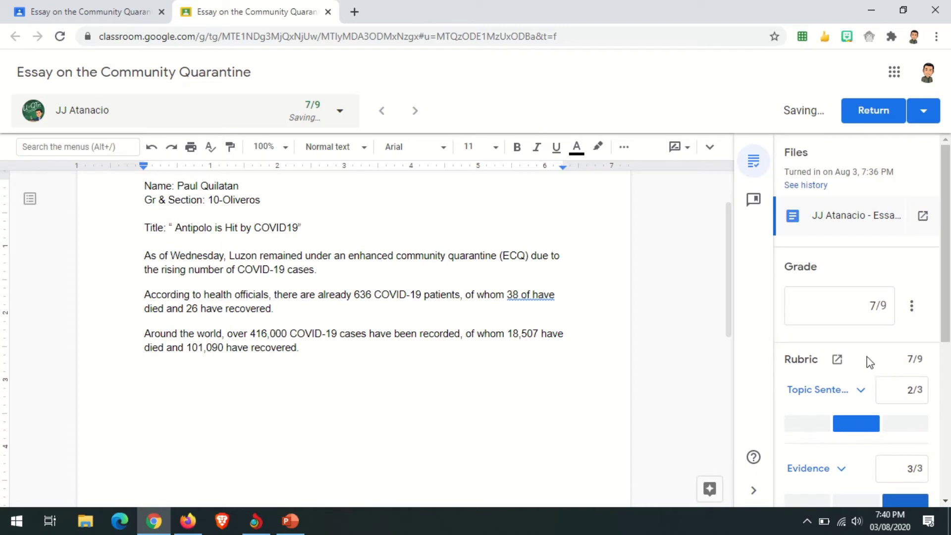
# Step: Look over the grade and return options, and return the graded essay to the student
pyautogui.click(914, 309)
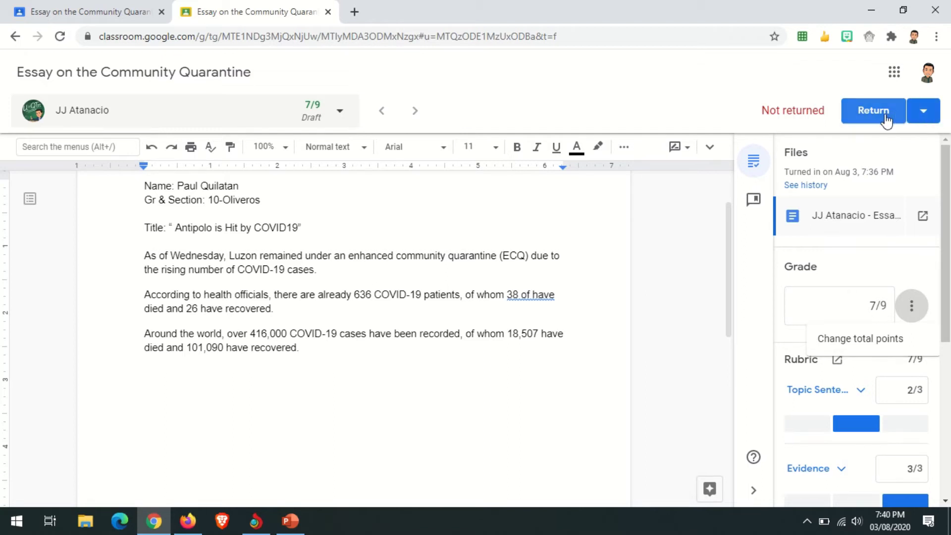
pyautogui.click(921, 115)
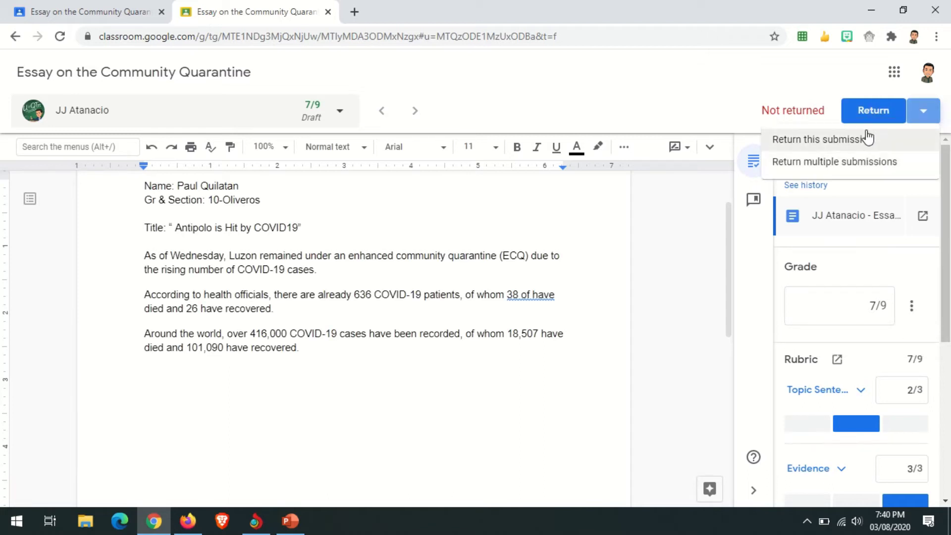
pyautogui.click(856, 85)
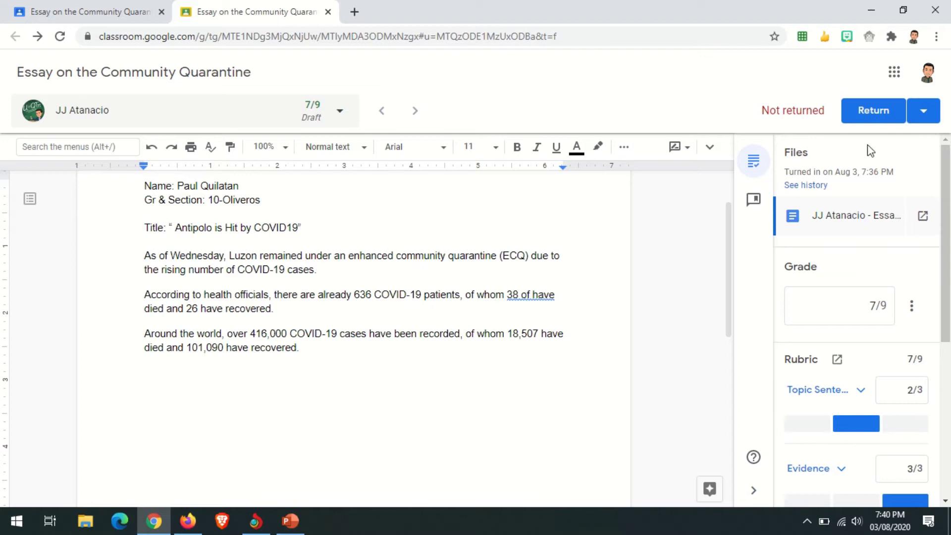
pyautogui.click(869, 117)
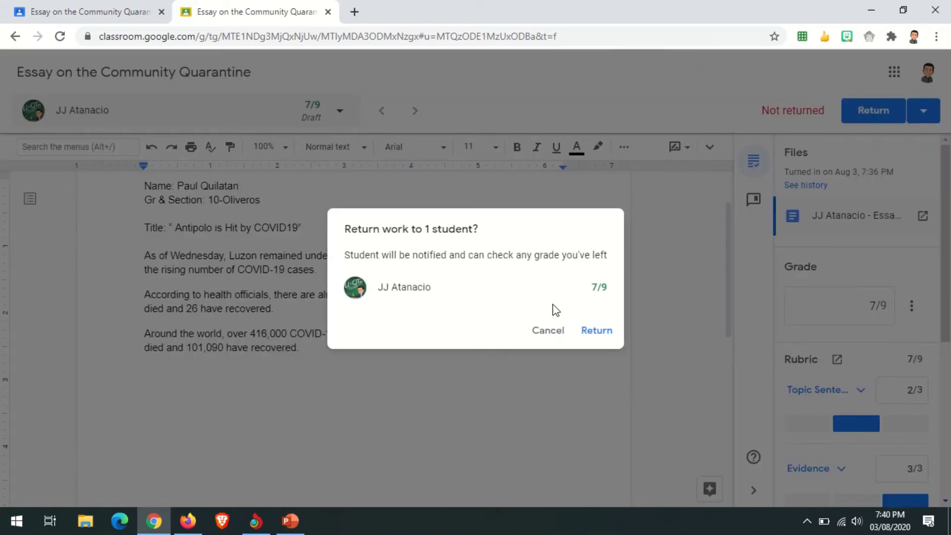
pyautogui.click(601, 332)
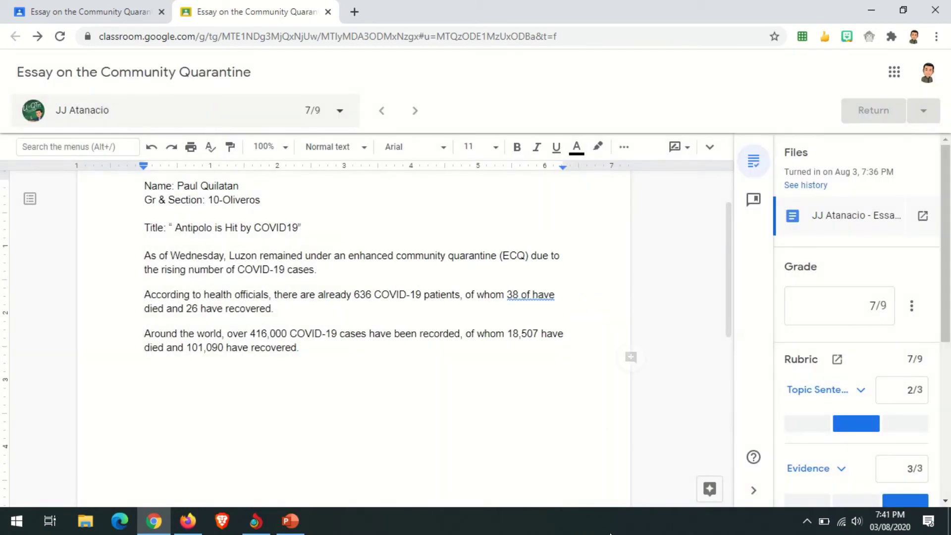
# Step: Switch to the student's Firefox session and open the marked "Essay on the Community Quarantine" assignment from the classwork
pyautogui.moveTo(375, 8)
pyautogui.click(379, 34)
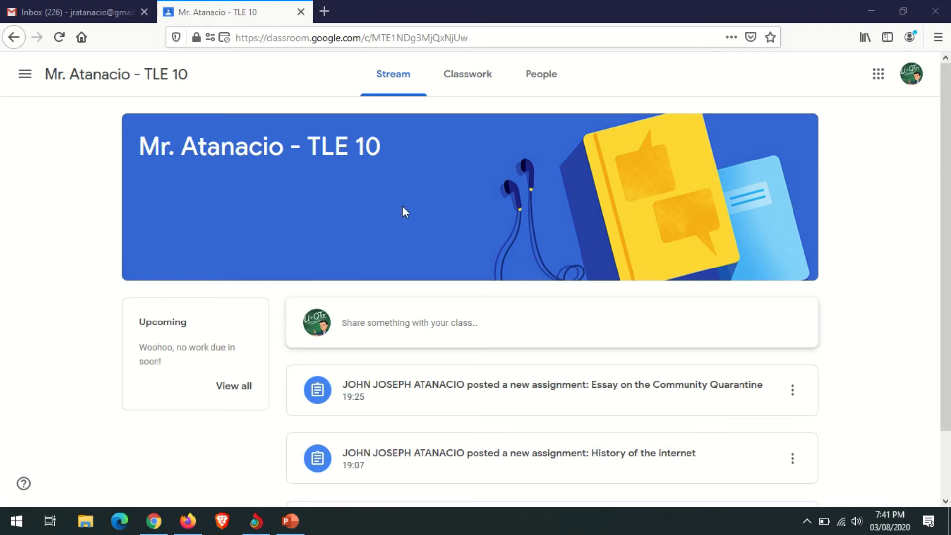
pyautogui.click(475, 79)
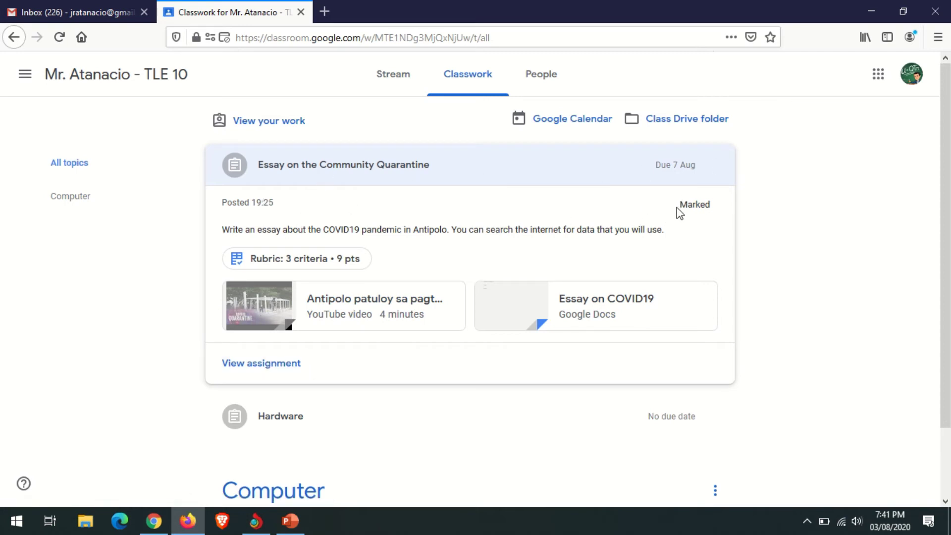
pyautogui.moveTo(684, 203); pyautogui.dragTo(717, 206)
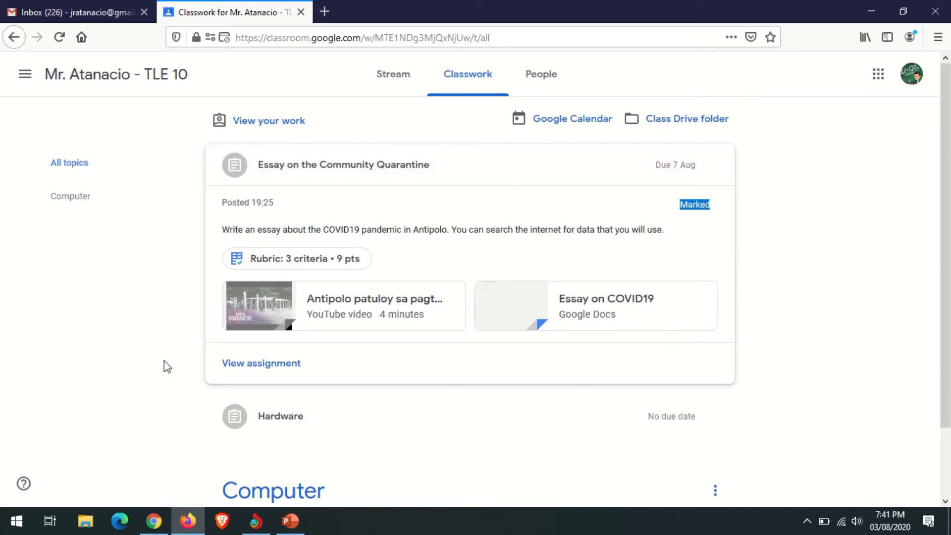
pyautogui.click(284, 364)
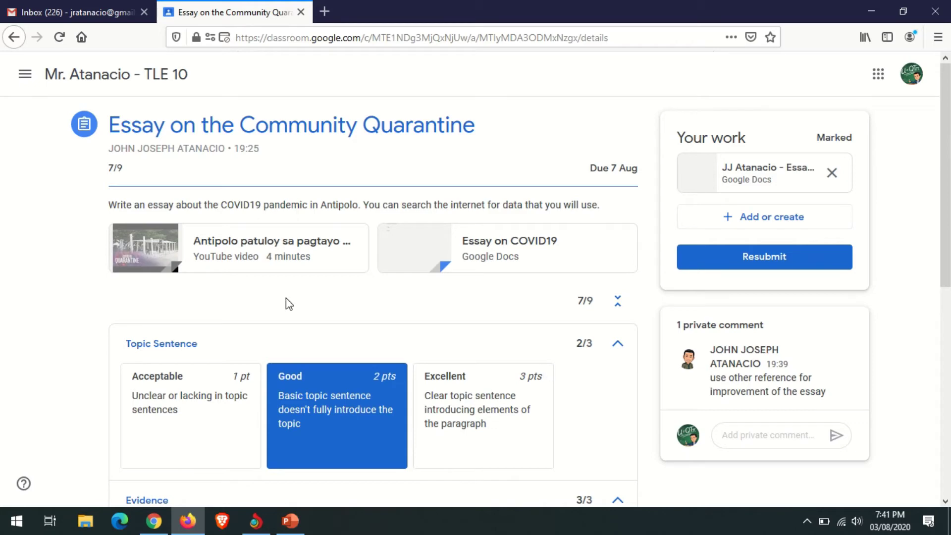
# Step: Examine the awarded levels for Topic Sentence, Evidence and Explanation in the student's view of the rubric
pyautogui.scroll(-3, 454, 325)
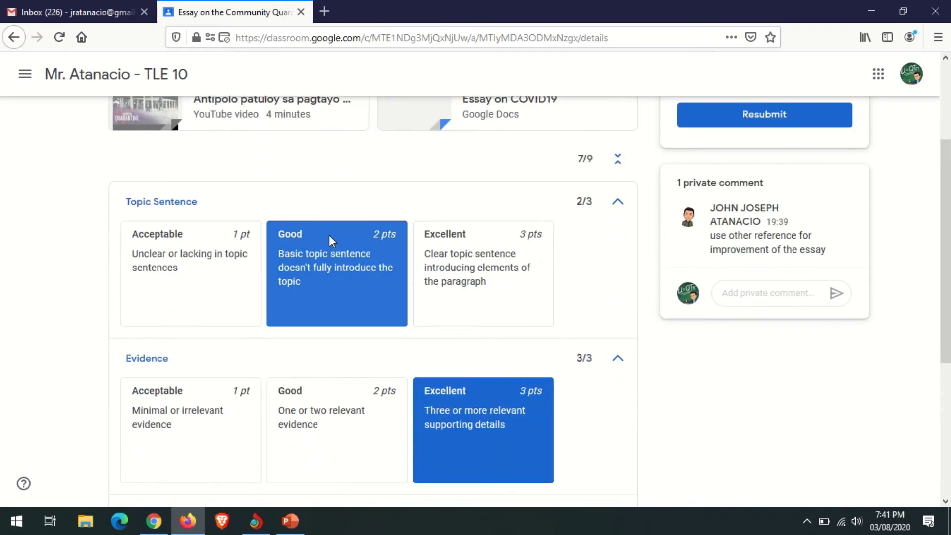
pyautogui.scroll(-4, 285, 394)
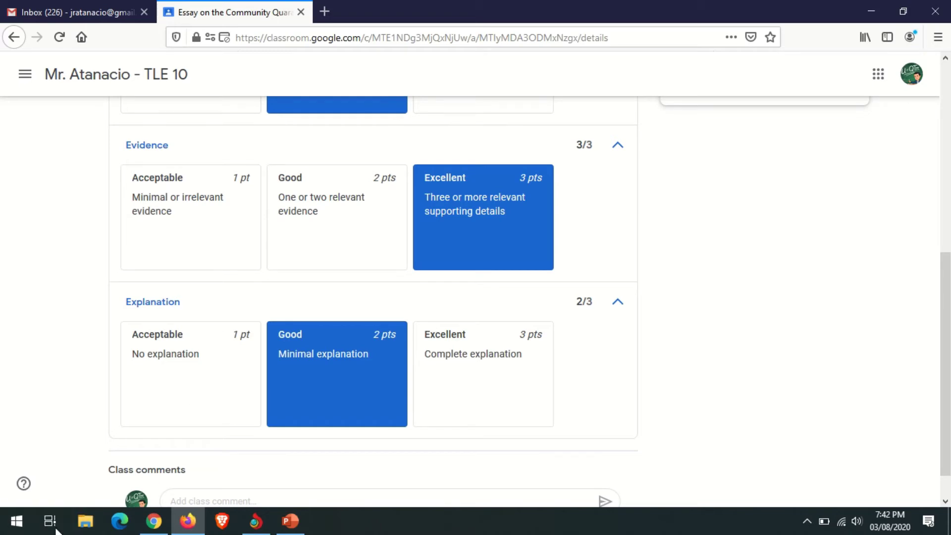
pyautogui.scroll(4, 53, 322)
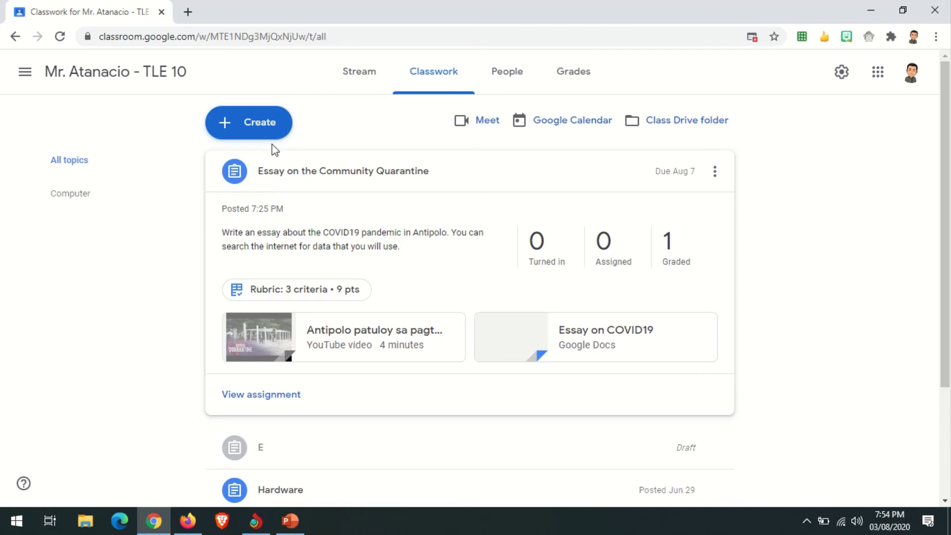
# Step: Create a new assignment in the teacher's classwork and title it "Topic: Japanese Art"
pyautogui.click(266, 132)
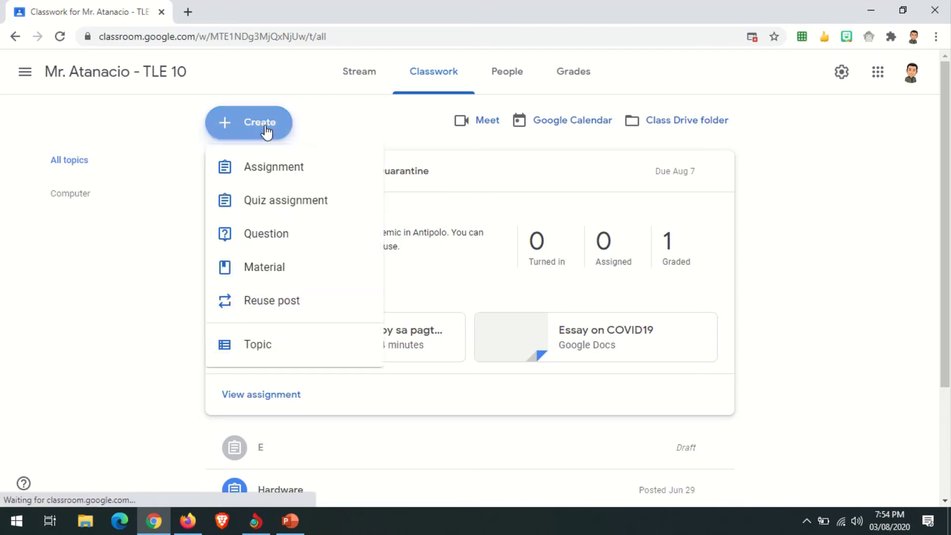
pyautogui.click(267, 174)
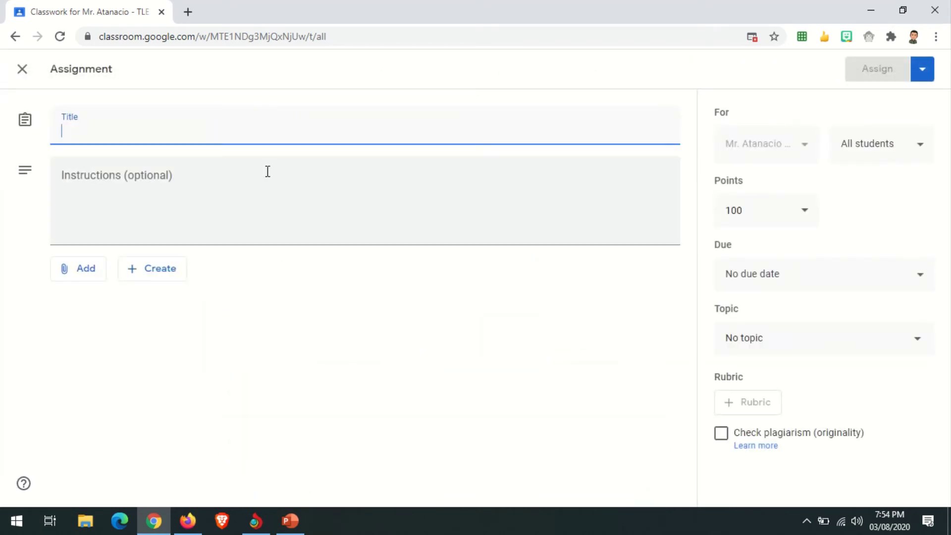
pyautogui.write('Topic')
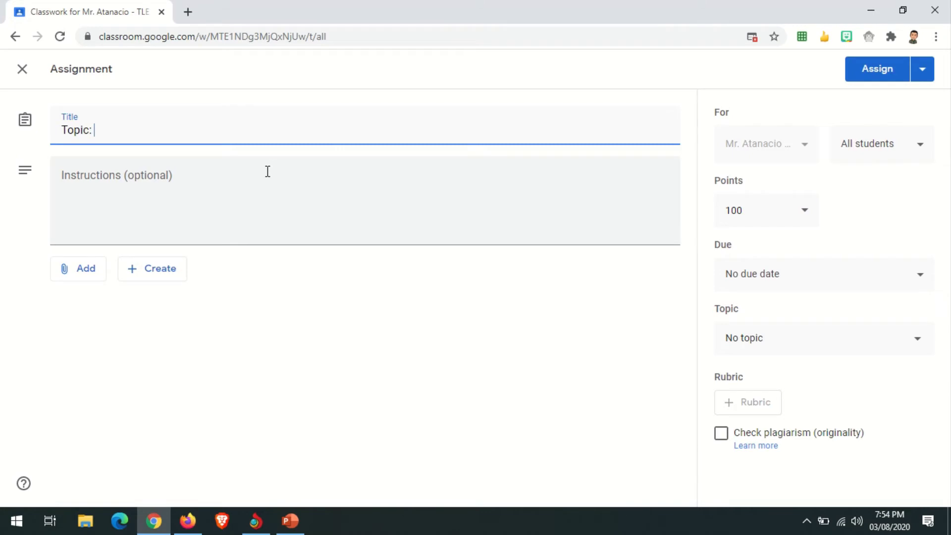
pyautogui.write(': Japanese Art')
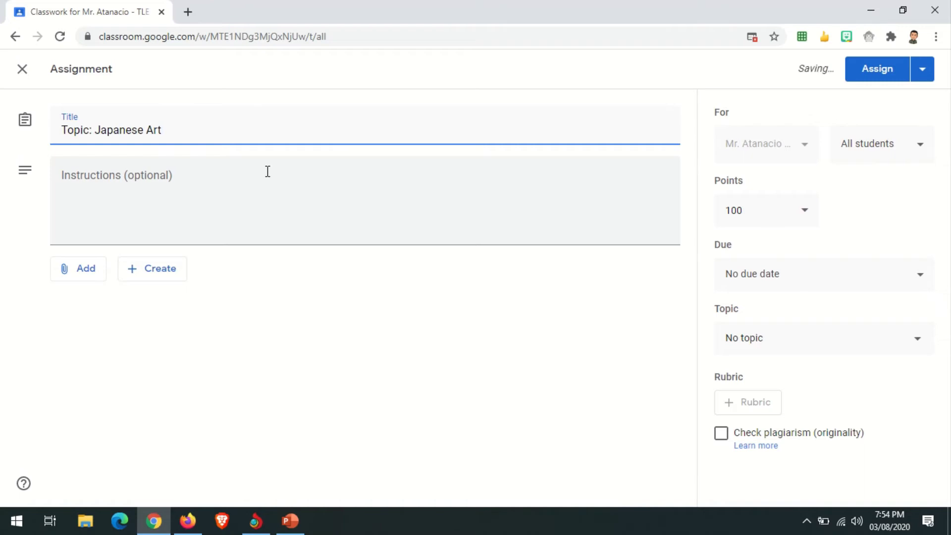
# Step: Enter the assignment instructions "Create a Slide Presentation about the different art forms of Japan"
pyautogui.click(225, 185)
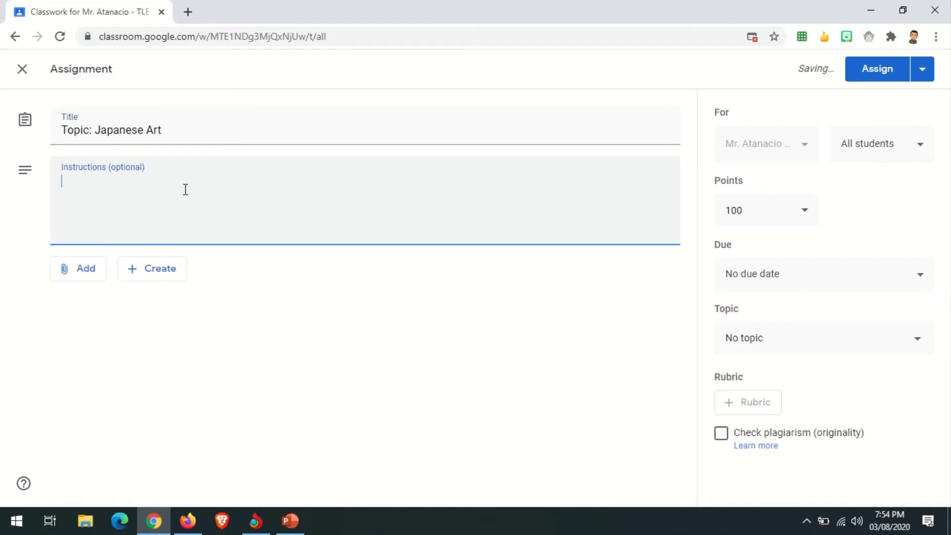
pyautogui.write('Create a Slide')
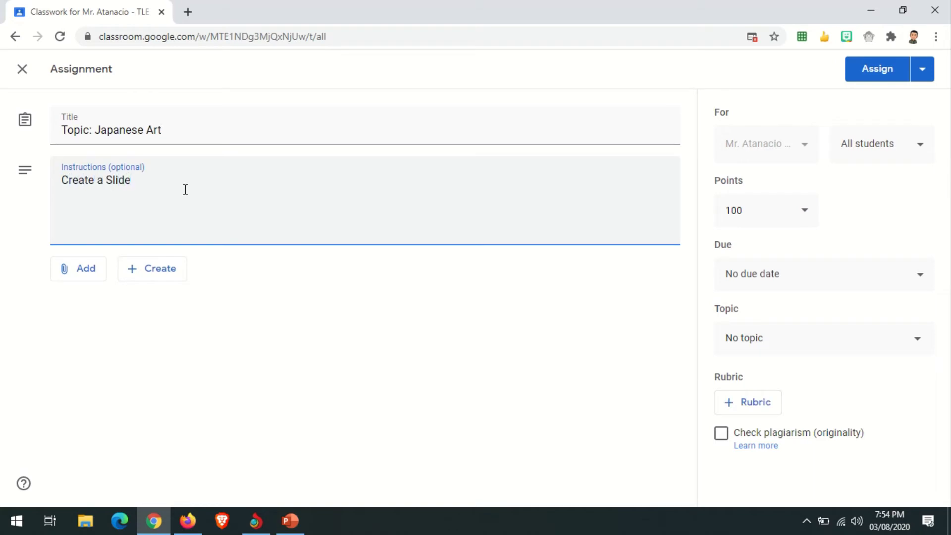
pyautogui.write(' Presentation about the different ')
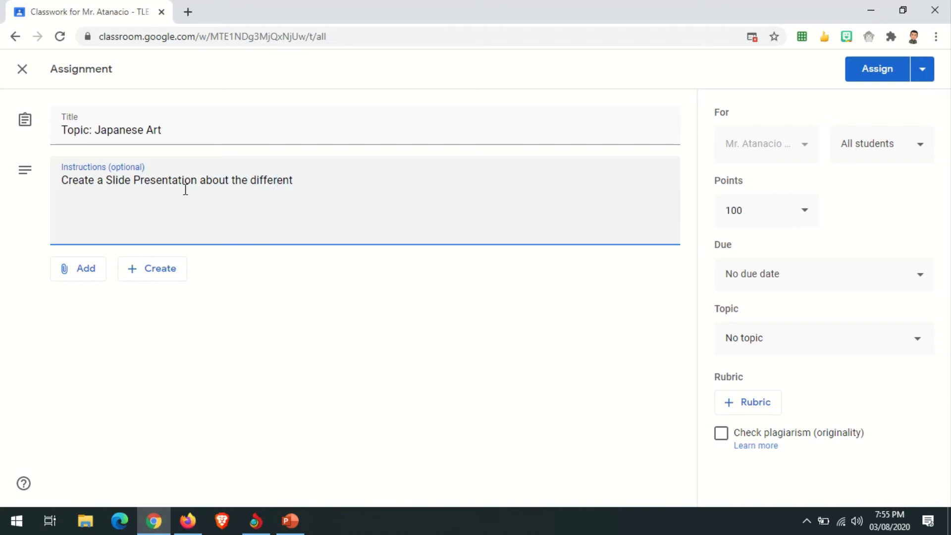
pyautogui.write('artforms of Ja')
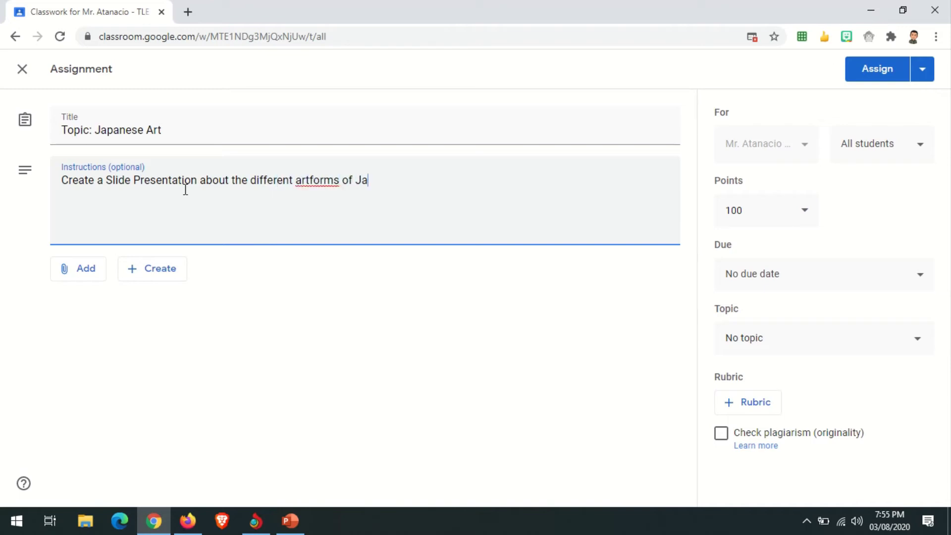
pyautogui.press('BackSpace')
pyautogui.press('BackSpace')
pyautogui.press('BackSpace')
pyautogui.press('BackSpace')
pyautogui.press('BackSpace')
pyautogui.press('BackSpace')
pyautogui.press('BackSpace')
pyautogui.press('BackSpace')
pyautogui.press('BackSpace')
pyautogui.press('BackSpace')
pyautogui.press('BackSpace')
pyautogui.press('BackSpace')
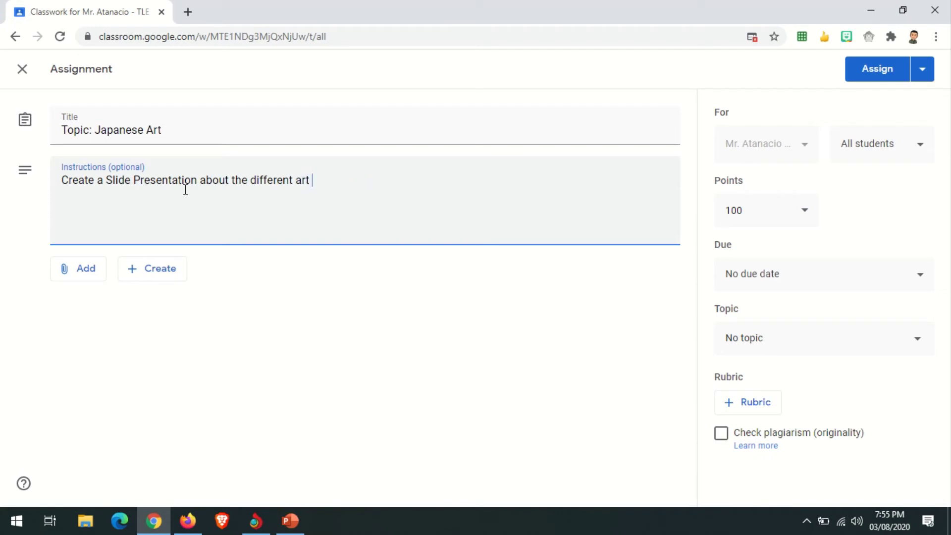
pyautogui.write('rt forms of Japan')
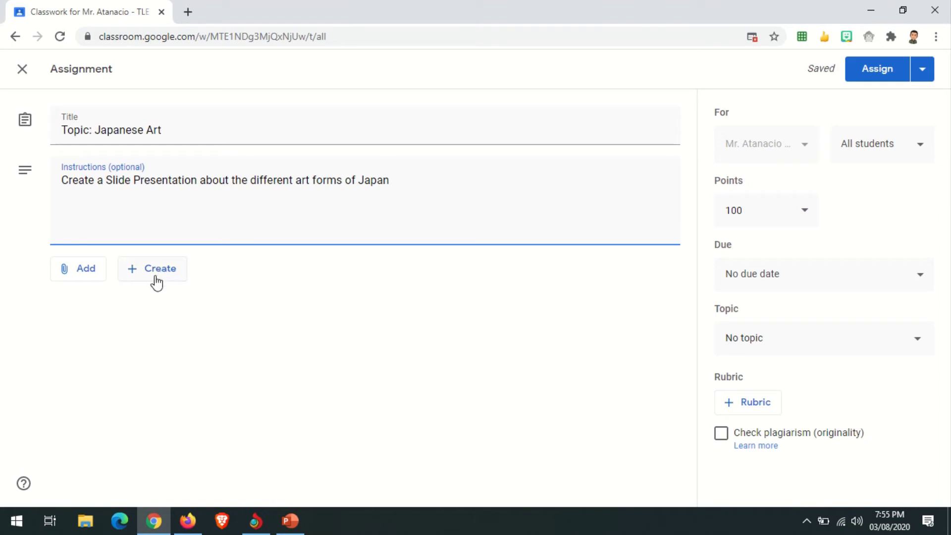
# Step: Search YouTube for "japanese art" and attach the video "Ikebana: Japanese art of flower arrangement" to the assignment
pyautogui.click(79, 273)
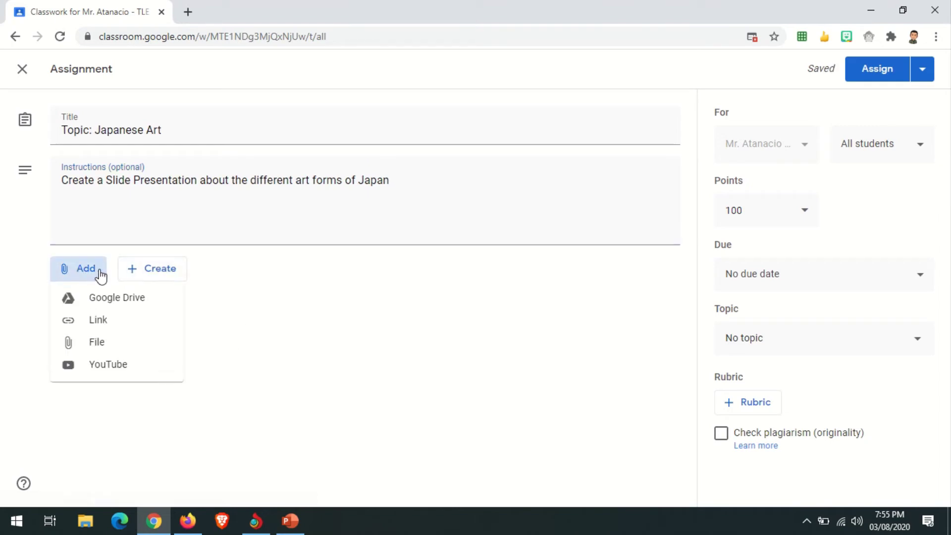
pyautogui.click(167, 275)
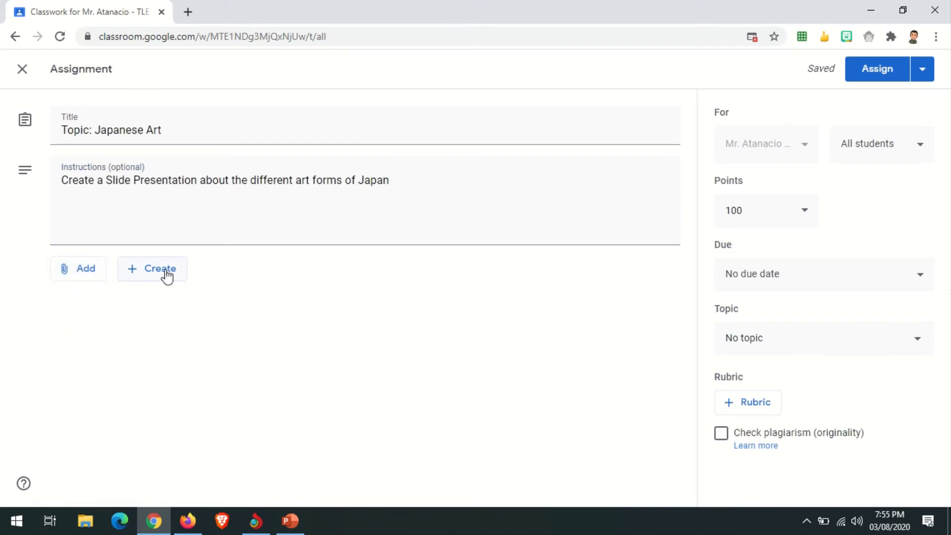
pyautogui.click(81, 274)
pyautogui.click(97, 363)
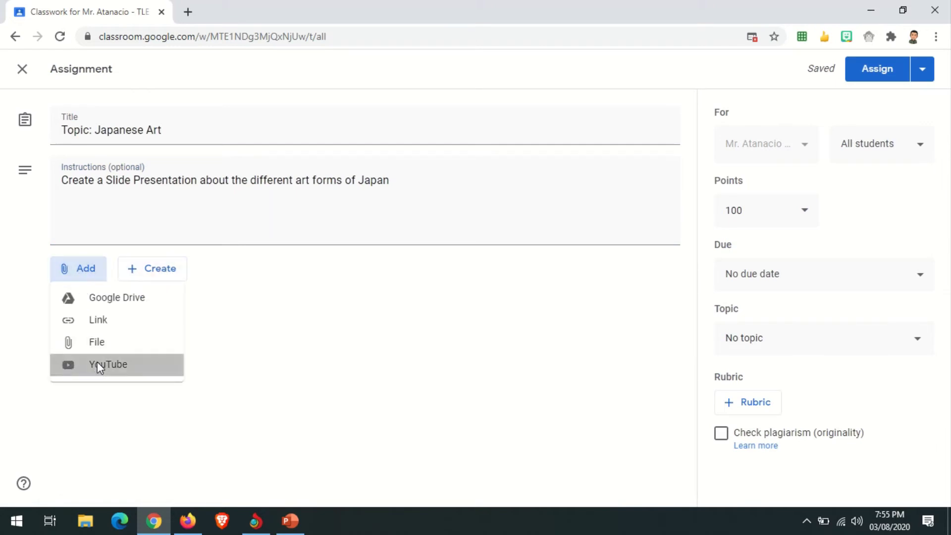
pyautogui.click(336, 187)
pyautogui.write('japanese ')
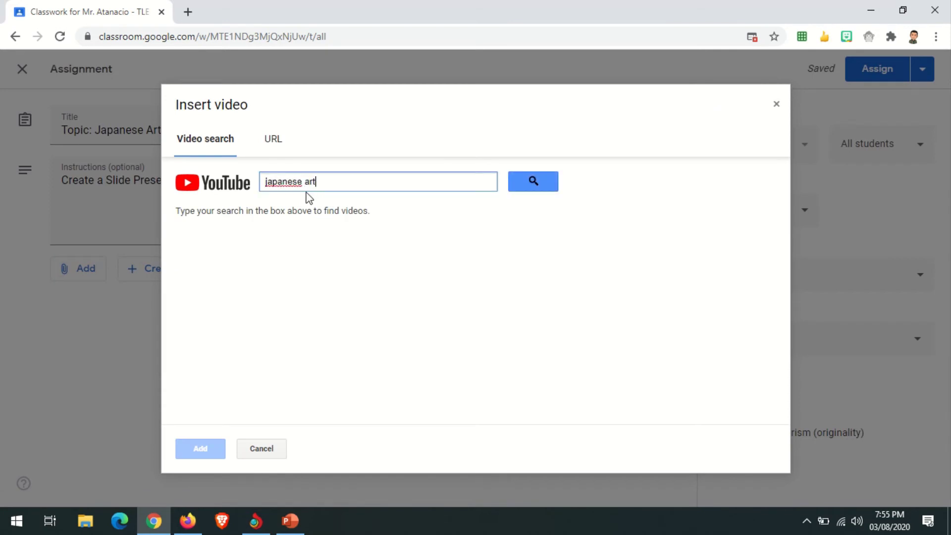
pyautogui.write('art')
pyautogui.press('Return')
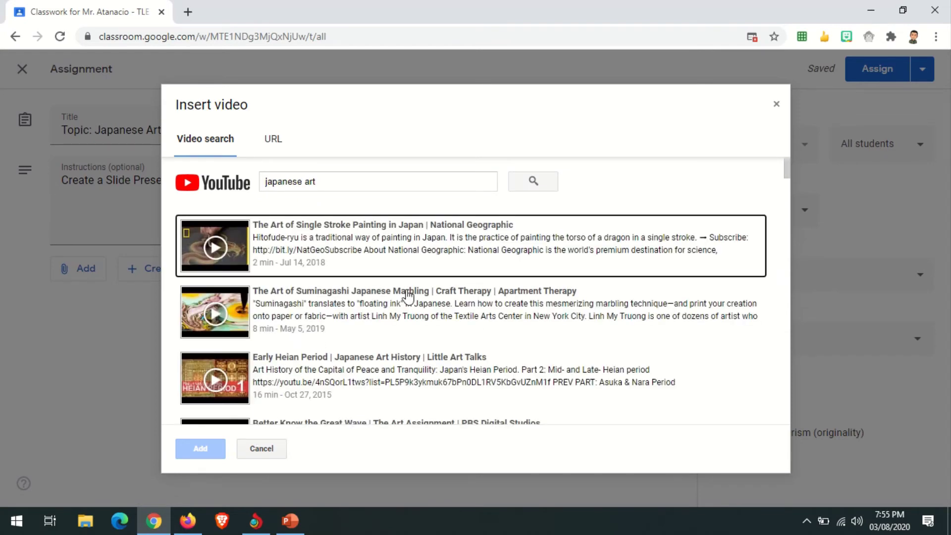
pyautogui.scroll(-2, 400, 292)
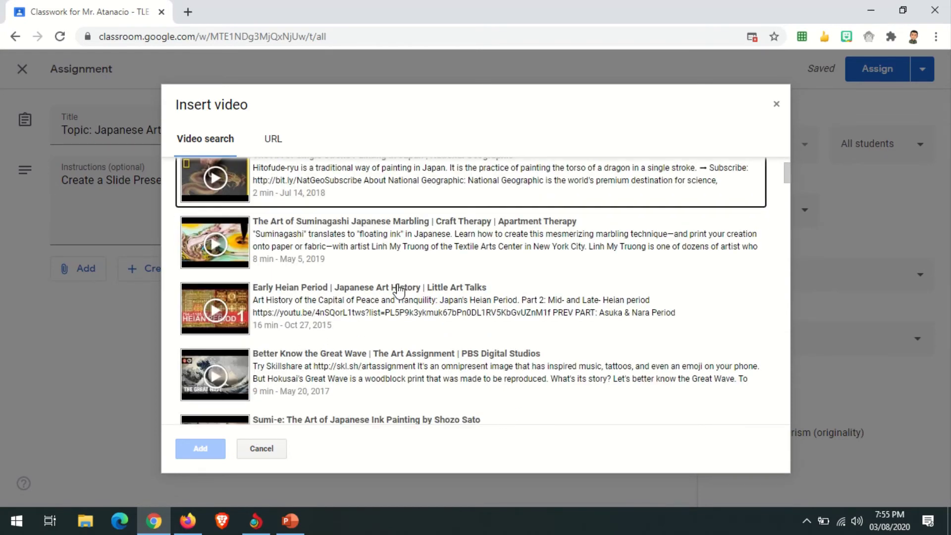
pyautogui.scroll(-2, 400, 292)
pyautogui.scroll(-6, 399, 290)
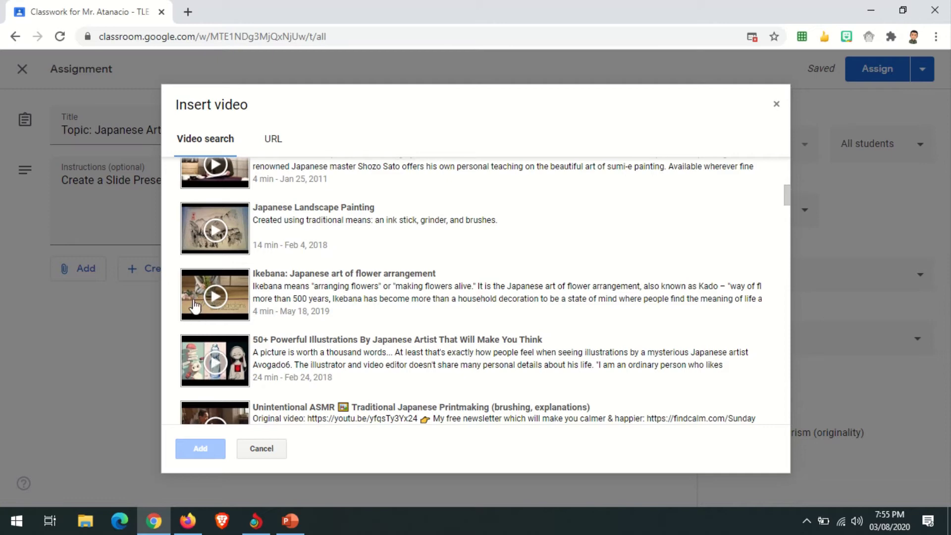
pyautogui.click(228, 296)
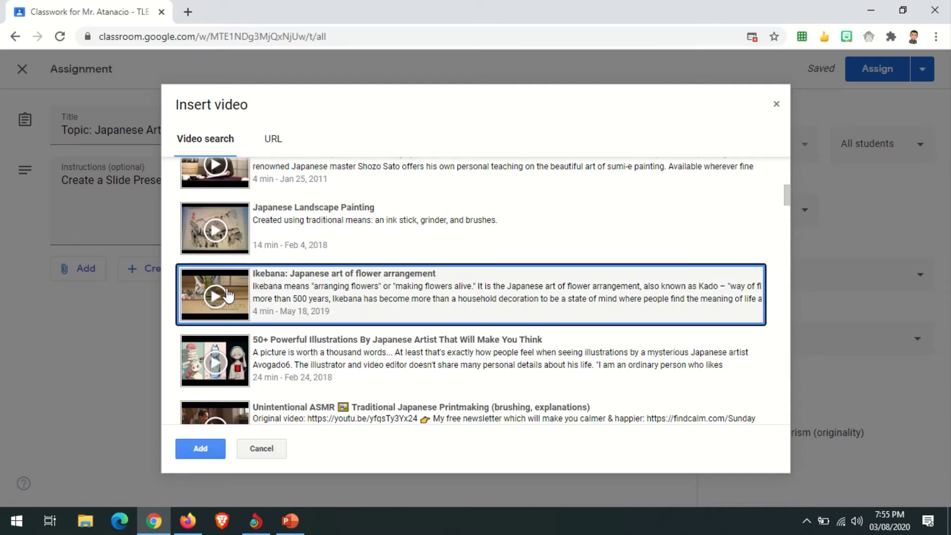
pyautogui.click(199, 448)
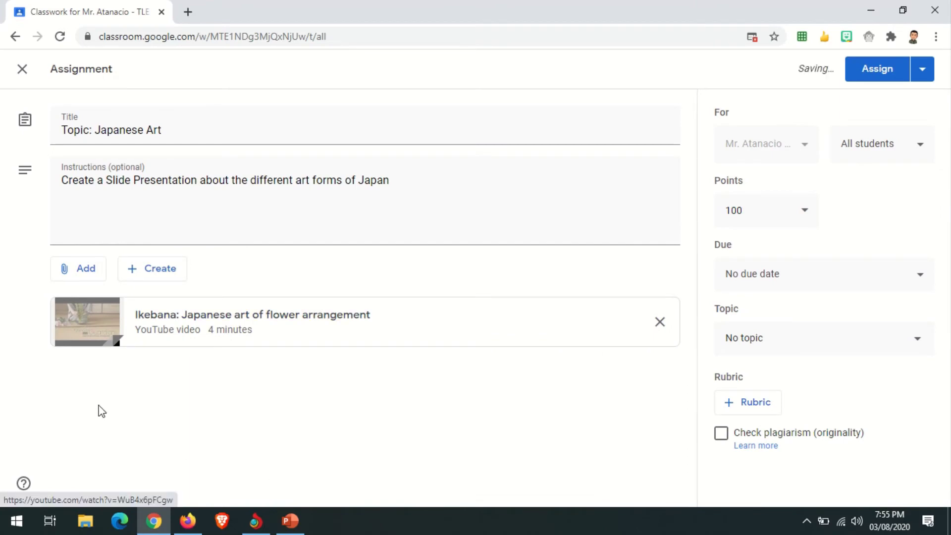
# Step: Search YouTube again for "japanese art" and attach "Japanese Landscape Painting" as the assignment's second video
pyautogui.click(98, 278)
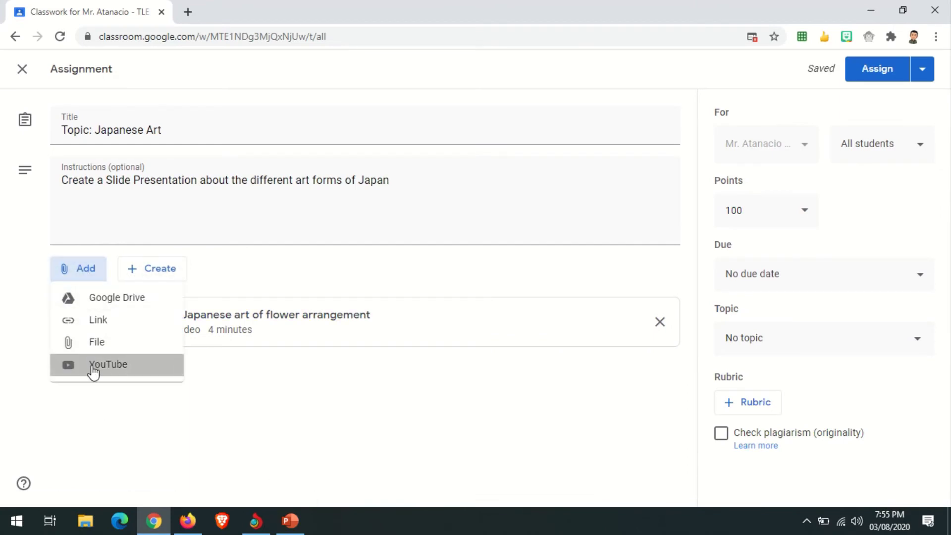
pyautogui.click(95, 373)
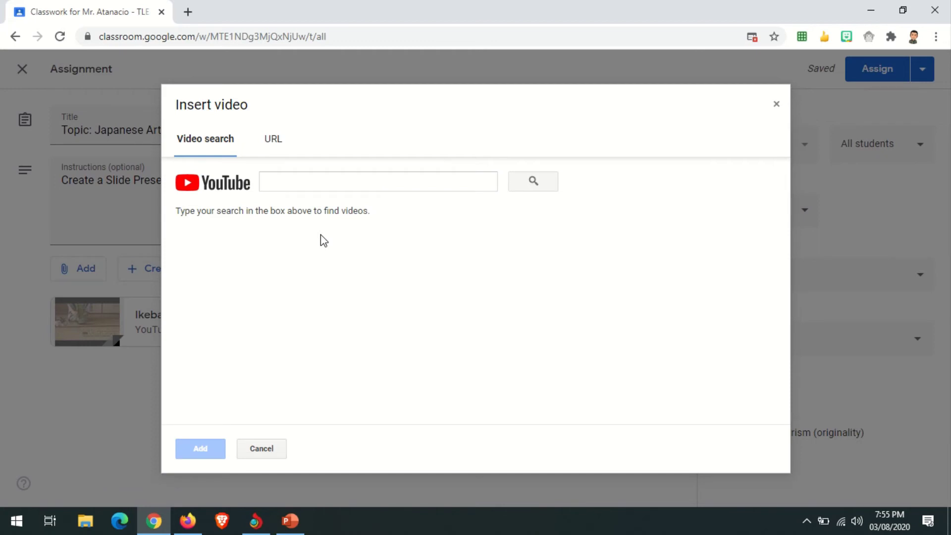
pyautogui.click(347, 186)
pyautogui.write('japanese art')
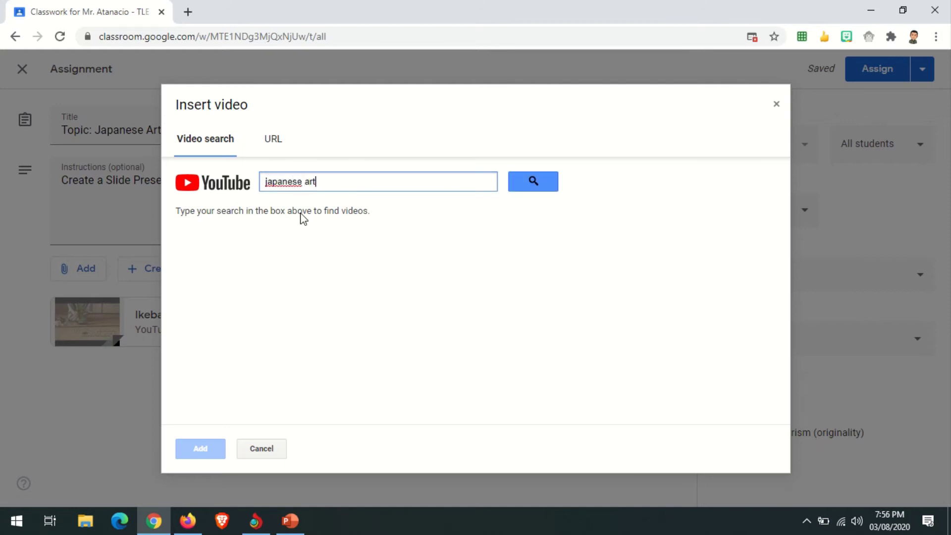
pyautogui.press('Return')
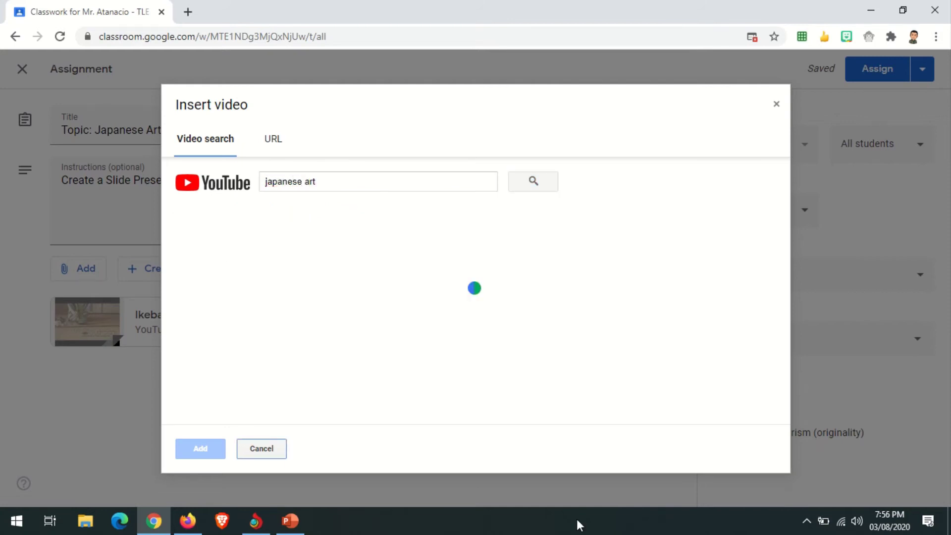
pyautogui.scroll(-10, 346, 305)
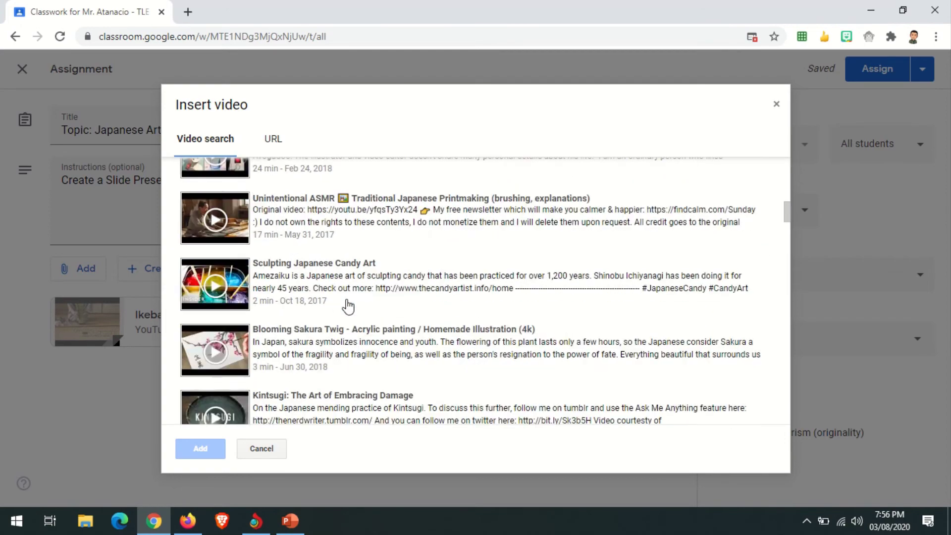
pyautogui.scroll(1, 348, 306)
pyautogui.scroll(1, 348, 306)
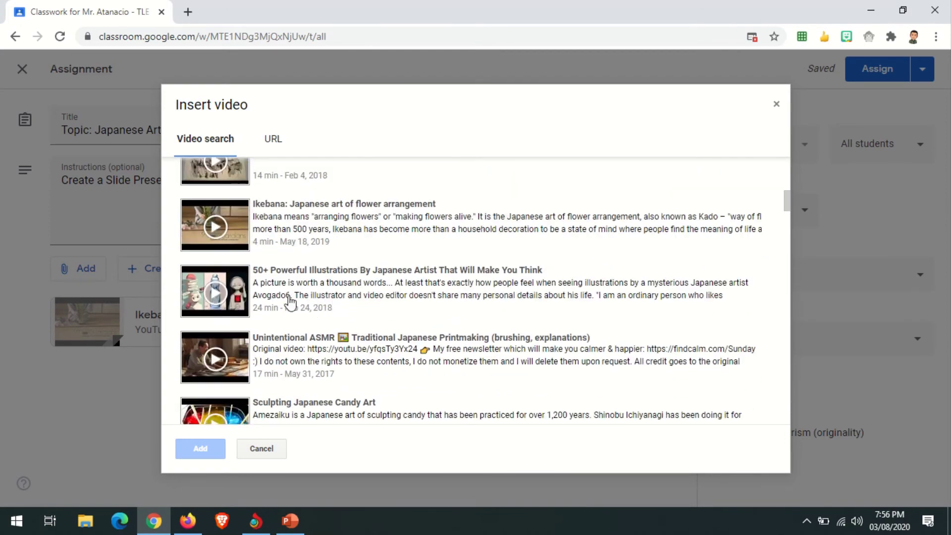
pyautogui.scroll(1, 308, 297)
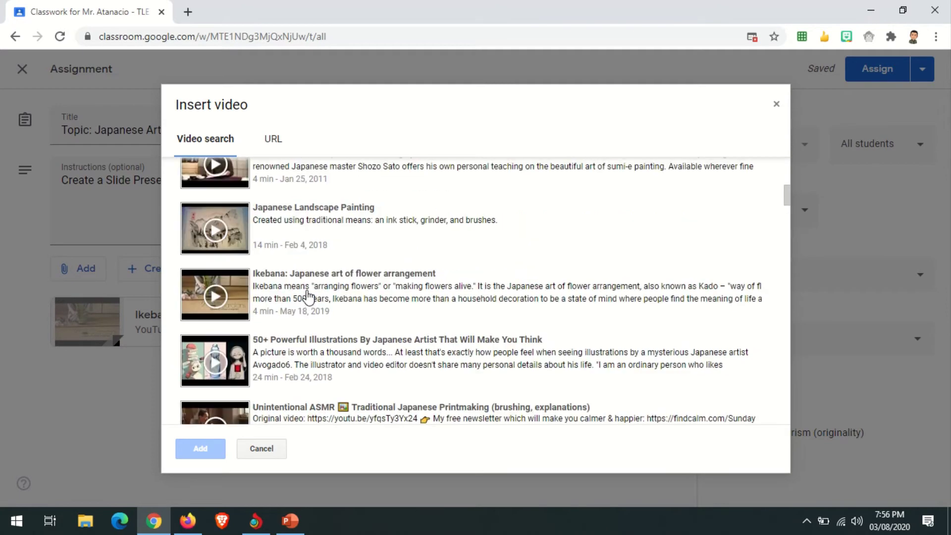
pyautogui.click(214, 224)
pyautogui.click(199, 449)
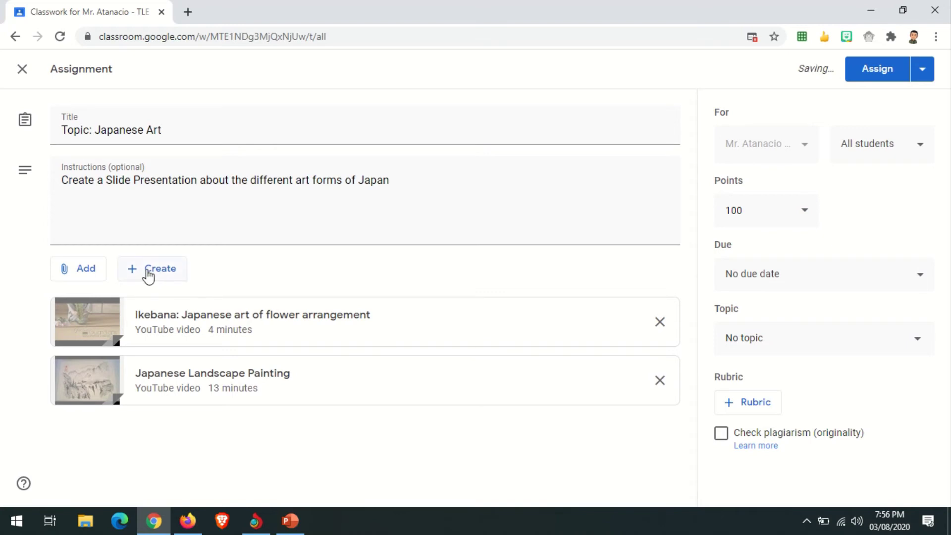
# Step: Look over the assignment's student and points options without changing them
pyautogui.click(913, 148)
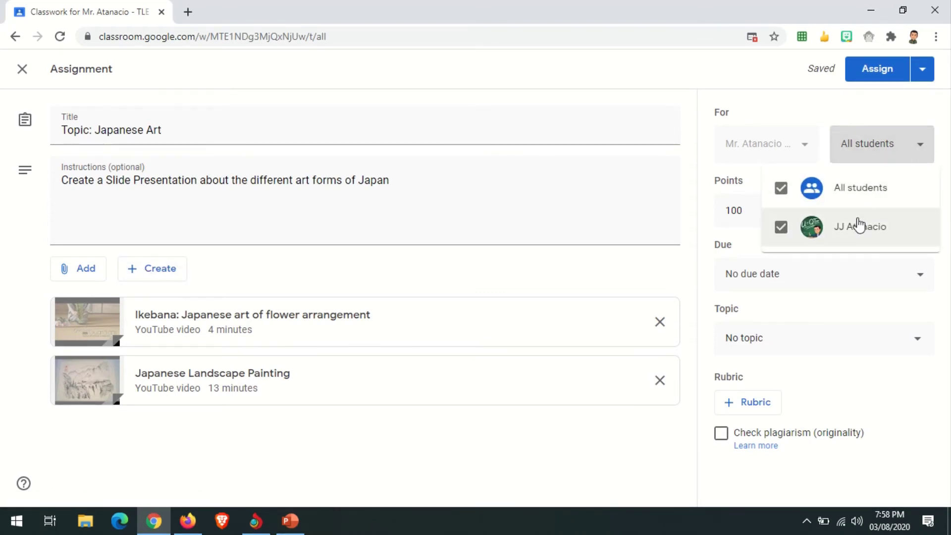
pyautogui.click(901, 152)
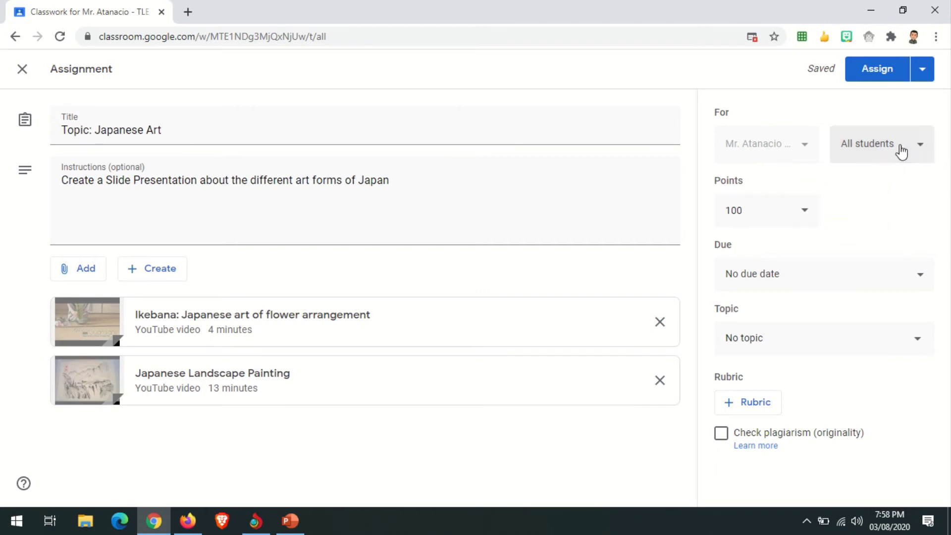
pyautogui.click(807, 213)
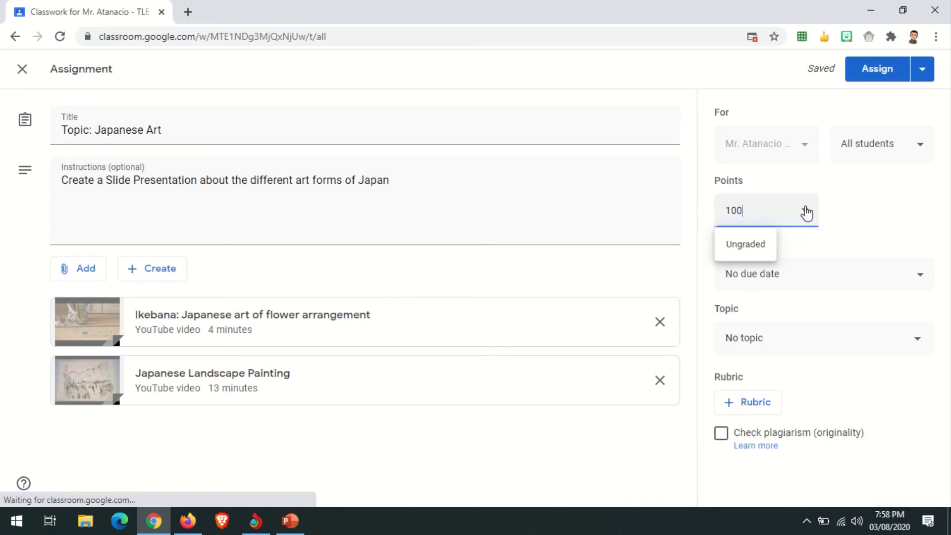
pyautogui.click(862, 197)
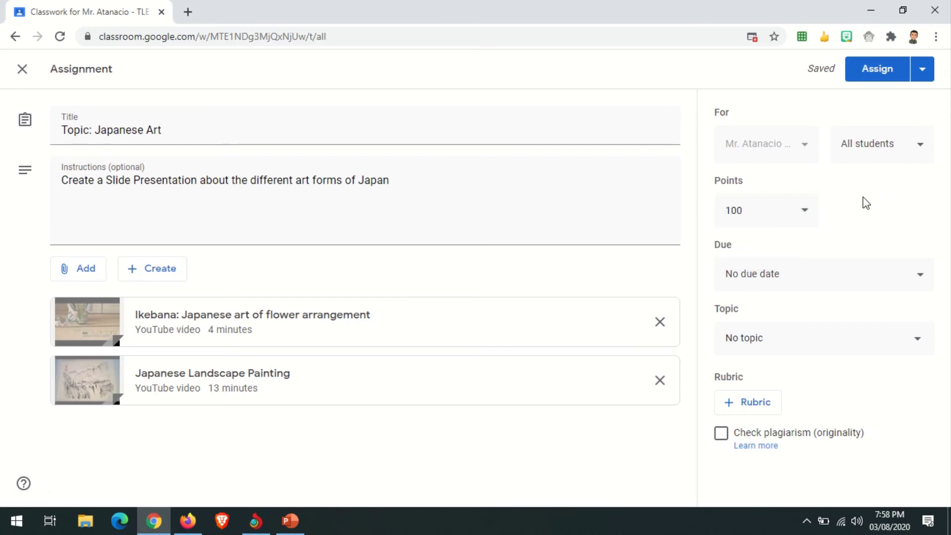
# Step: Set the assignment's due date to August 10, 2020, without a time
pyautogui.click(890, 273)
pyautogui.click(825, 328)
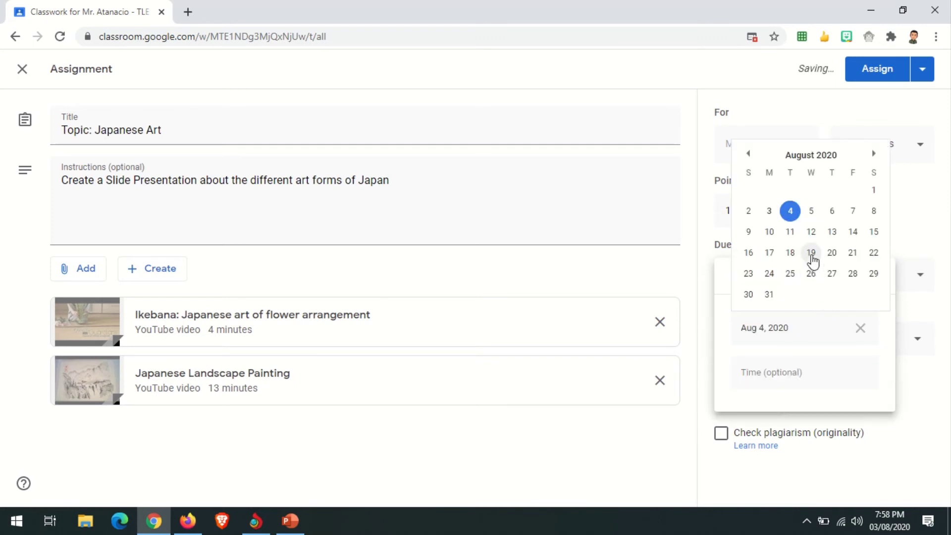
pyautogui.click(769, 232)
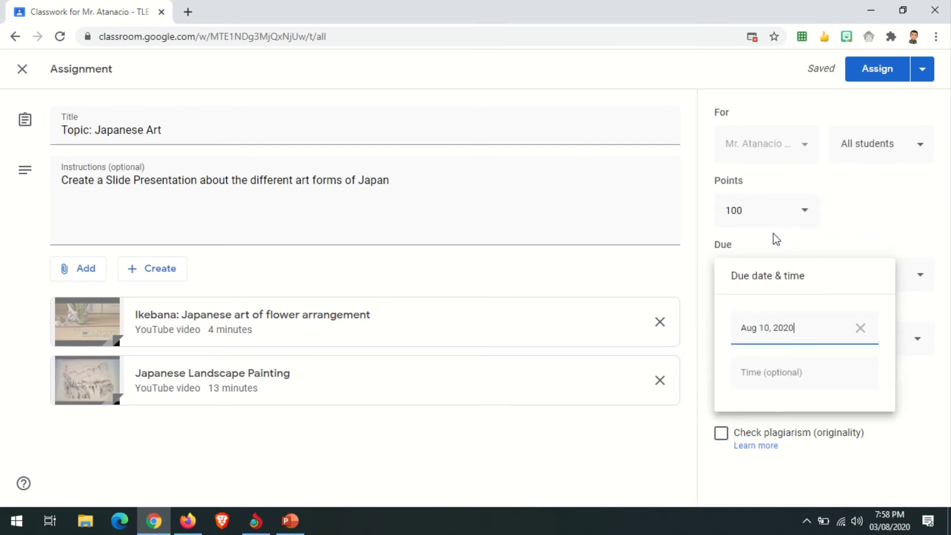
pyautogui.click(905, 218)
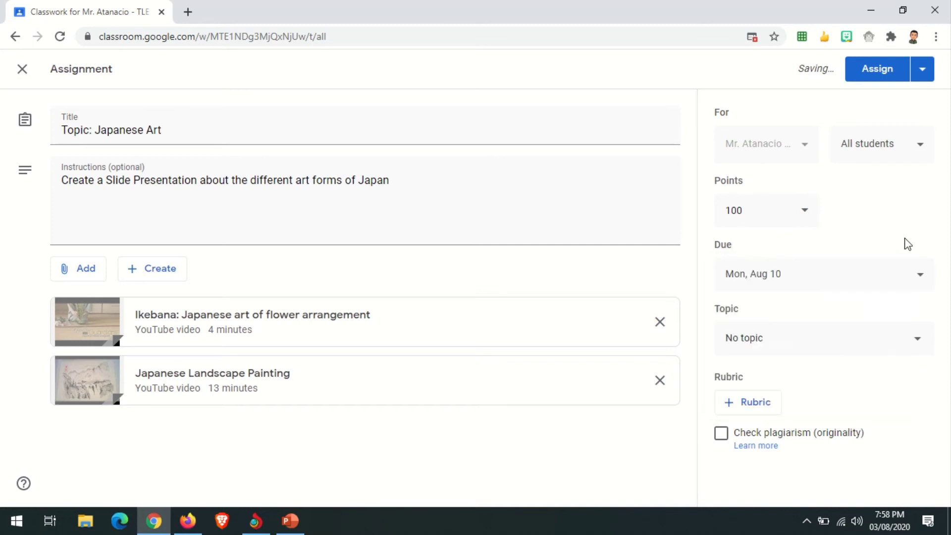
pyautogui.click(828, 337)
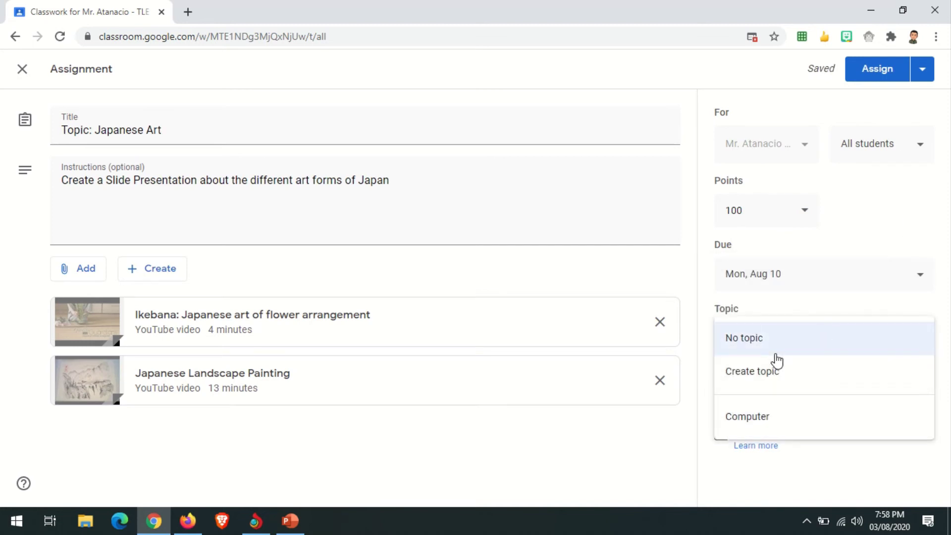
pyautogui.click(777, 378)
pyautogui.click(917, 339)
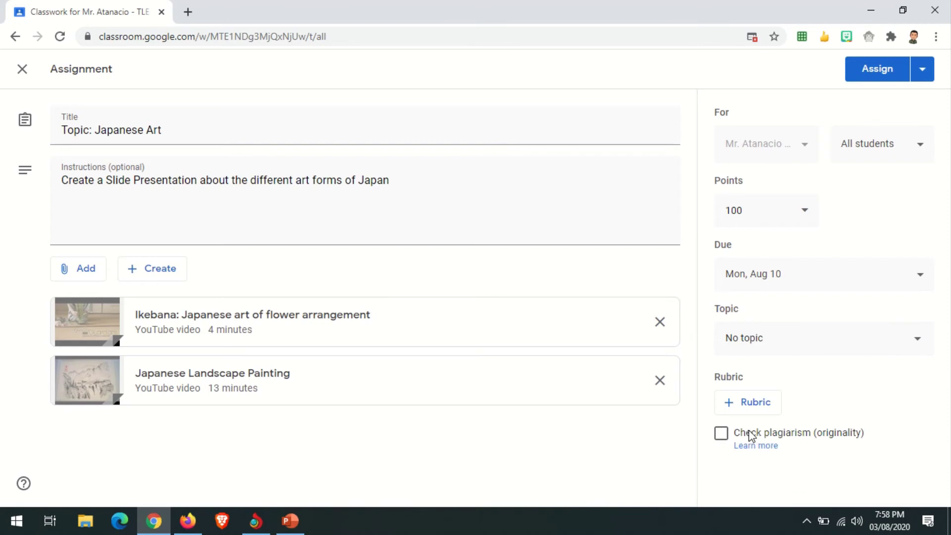
# Step: Reuse the rubric from "Essay on the Community Quarantine" for the Japanese Art assignment
pyautogui.click(746, 405)
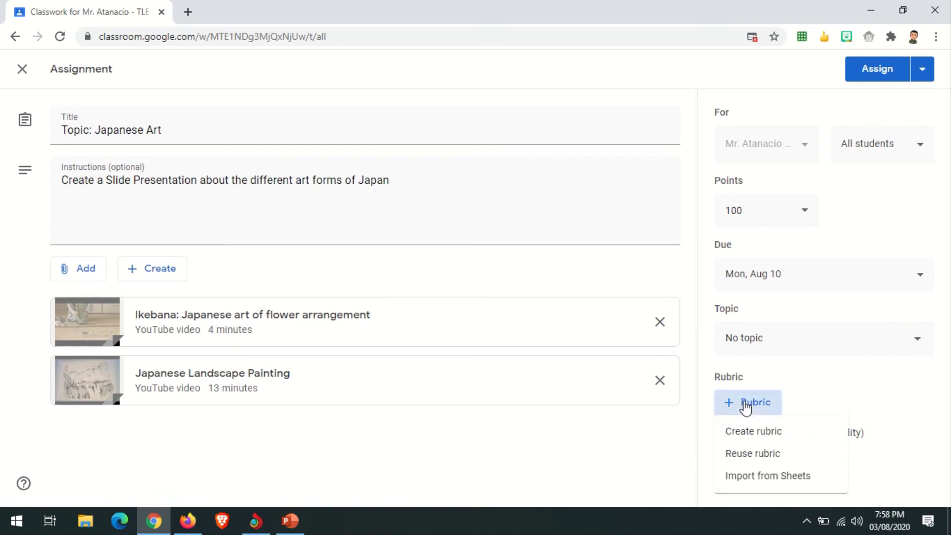
pyautogui.click(759, 456)
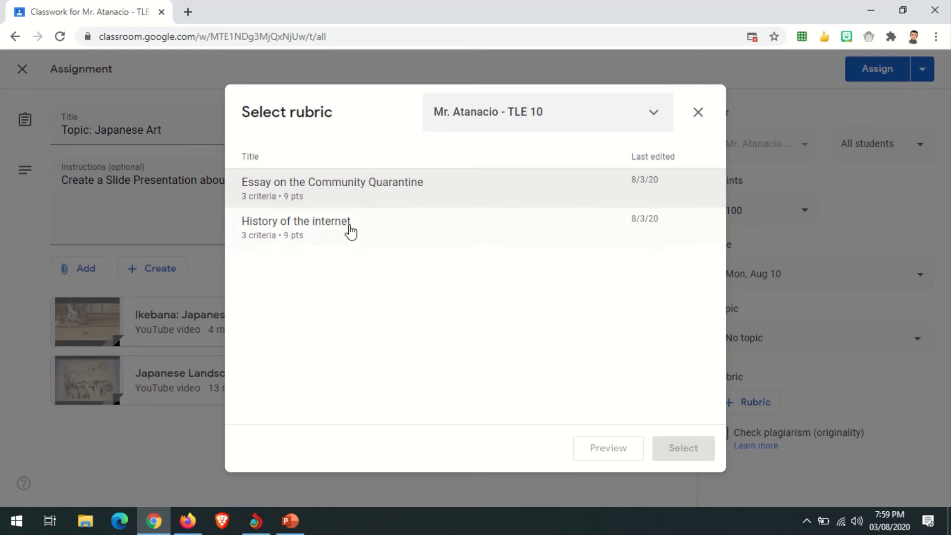
pyautogui.click(371, 195)
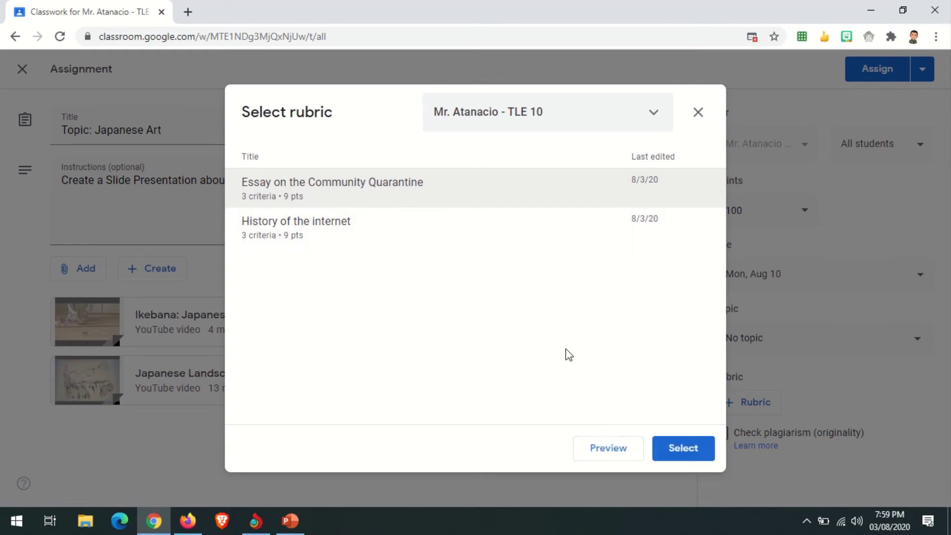
pyautogui.click(688, 448)
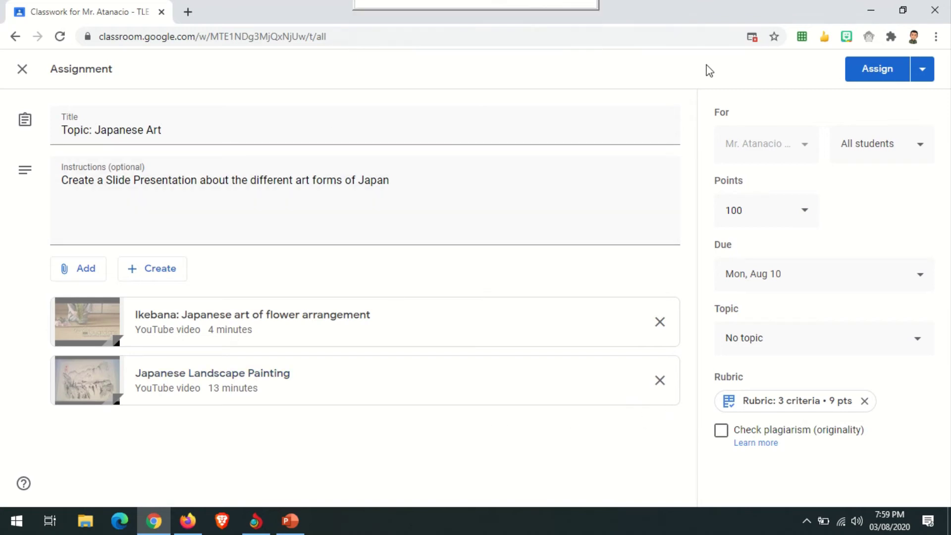
# Step: Schedule the Japanese Art assignment to be posted on August 6, 2020 at 8:00 AM
pyautogui.click(922, 74)
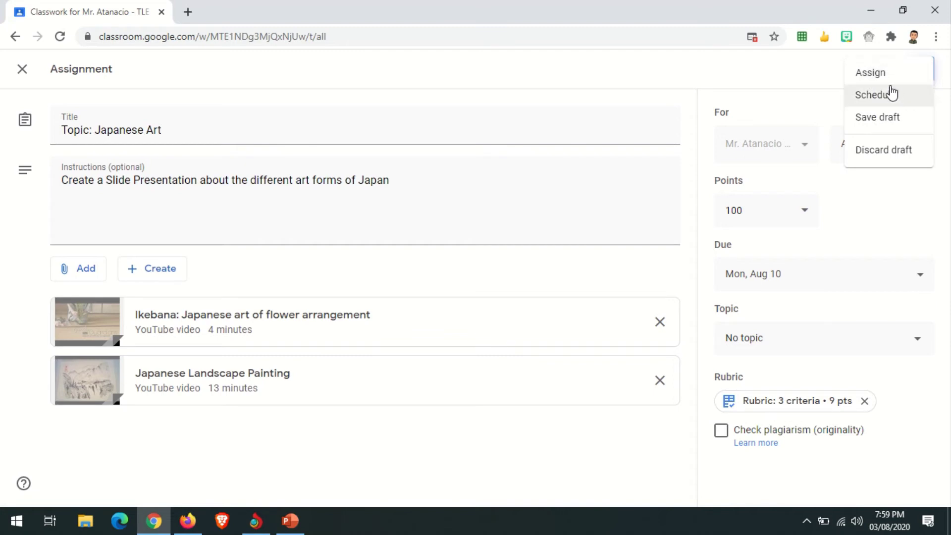
pyautogui.click(748, 83)
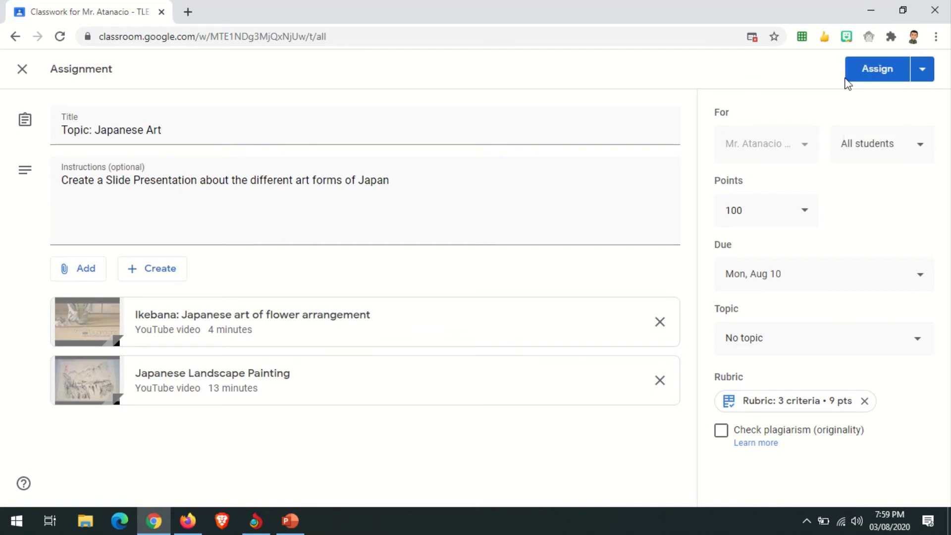
pyautogui.click(922, 74)
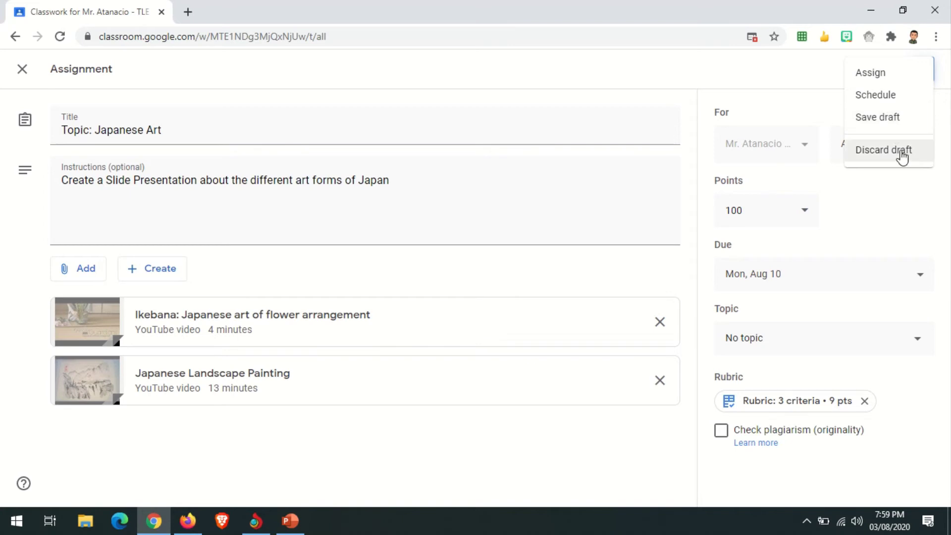
pyautogui.click(894, 99)
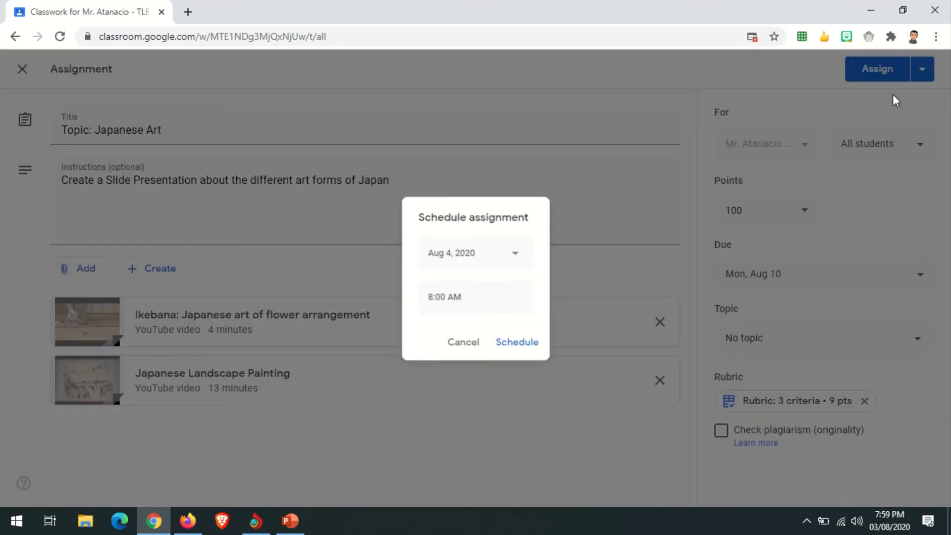
pyautogui.click(513, 254)
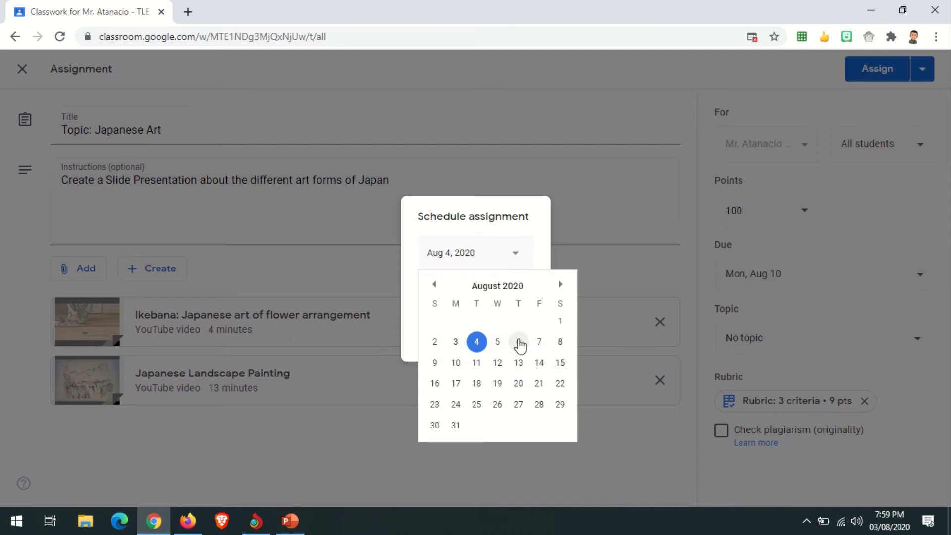
pyautogui.click(517, 344)
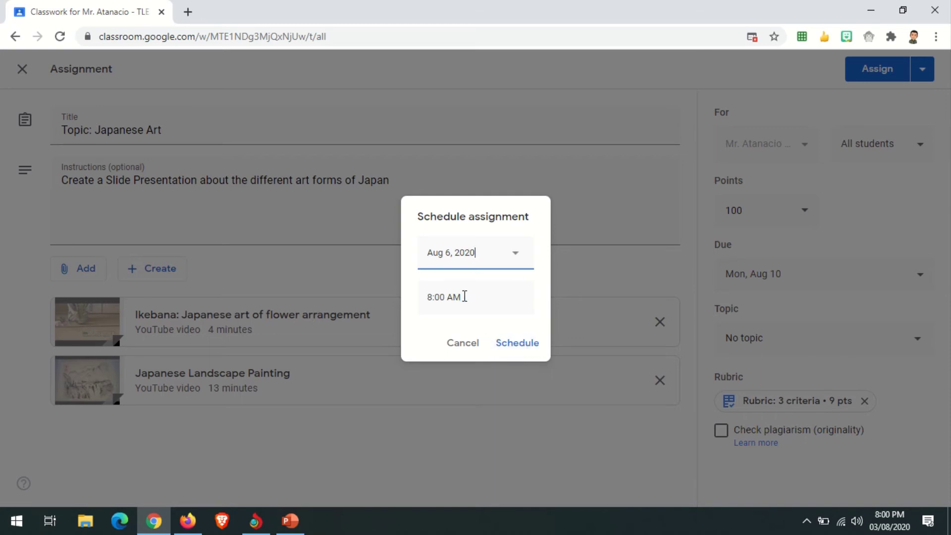
pyautogui.click(519, 344)
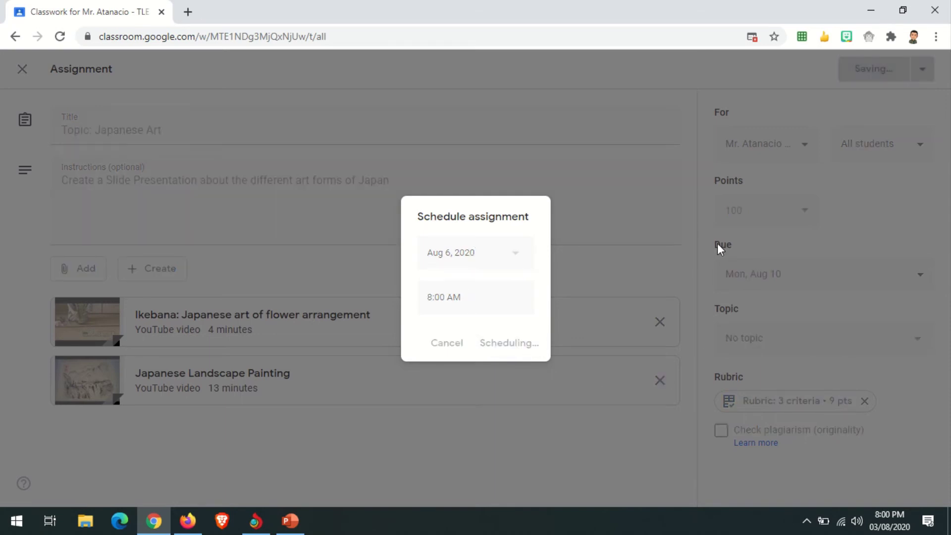
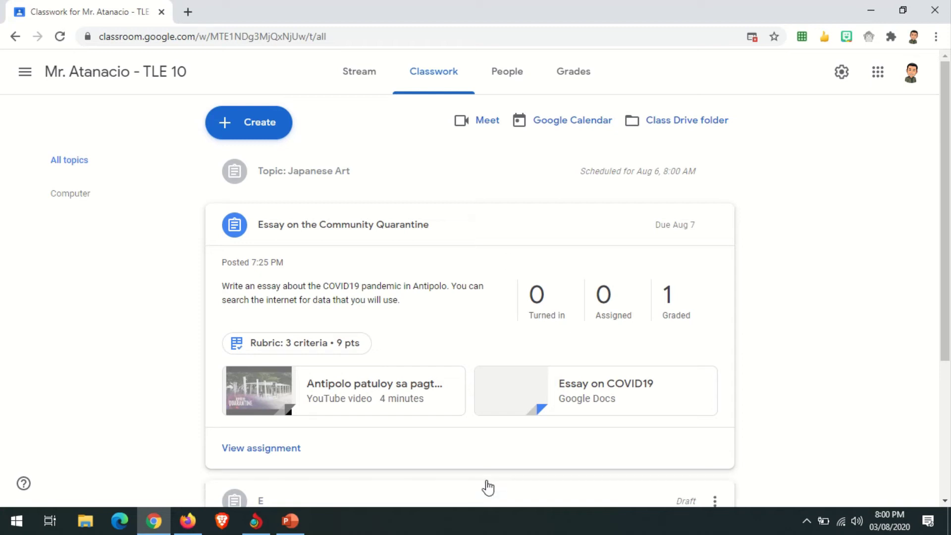
pyautogui.moveTo(395, 24)
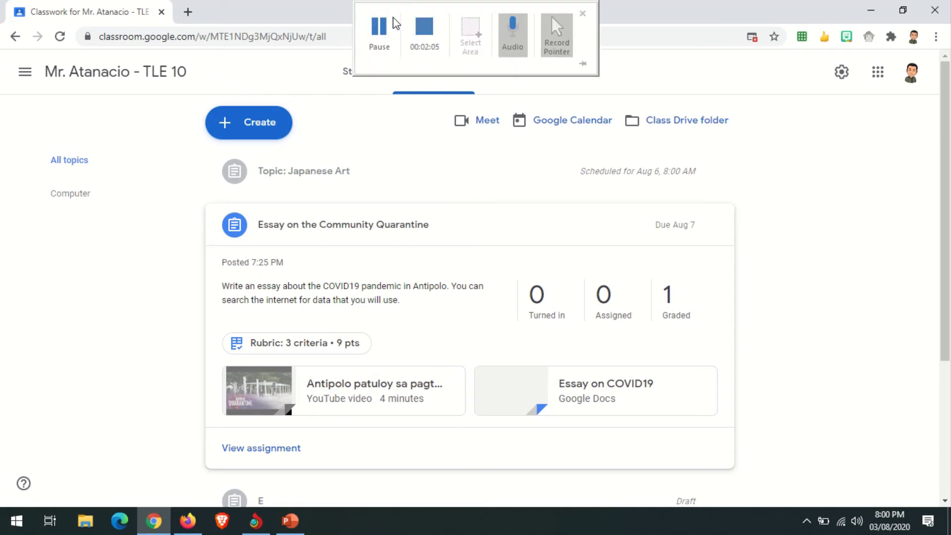
pyautogui.click(380, 31)
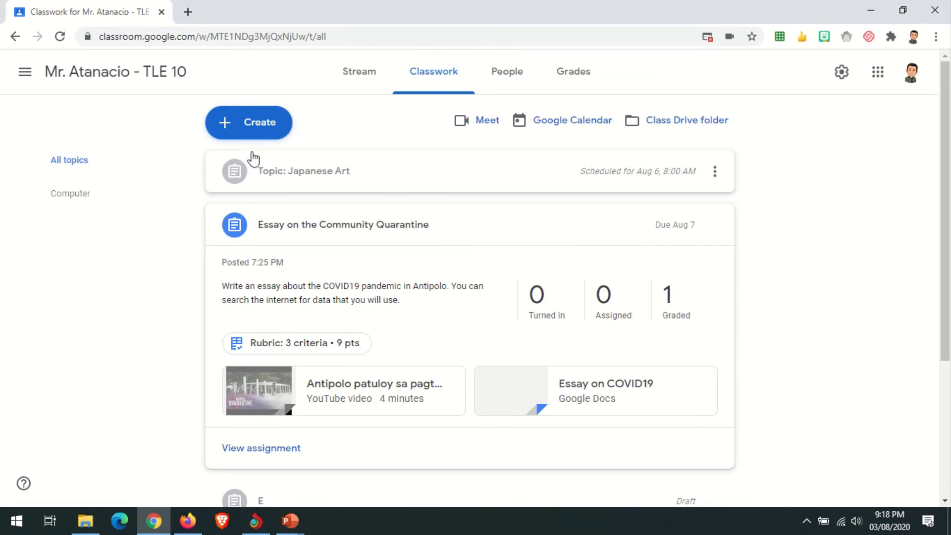
# Step: Create a quiz assignment titled "Short Quiz" with the instructions "Choose the Correct Answers"
pyautogui.click(259, 132)
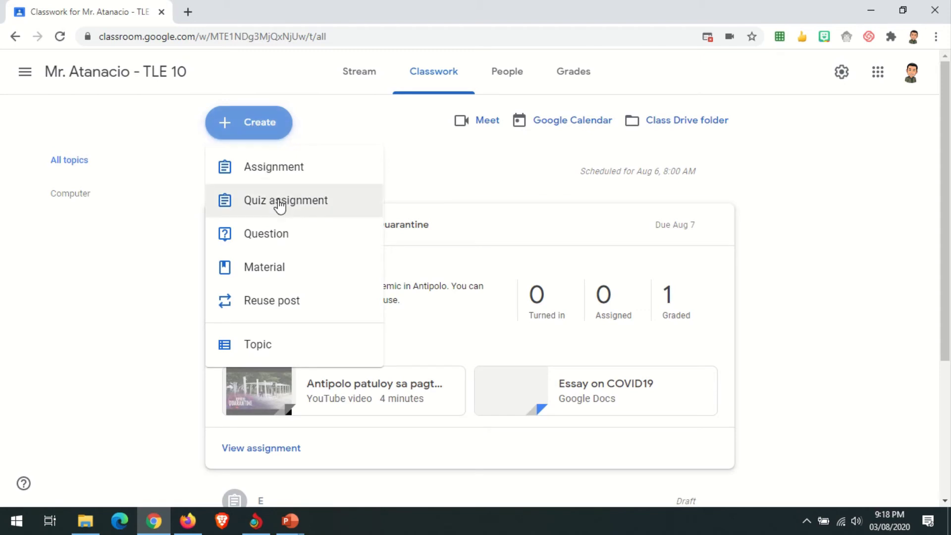
pyautogui.click(279, 204)
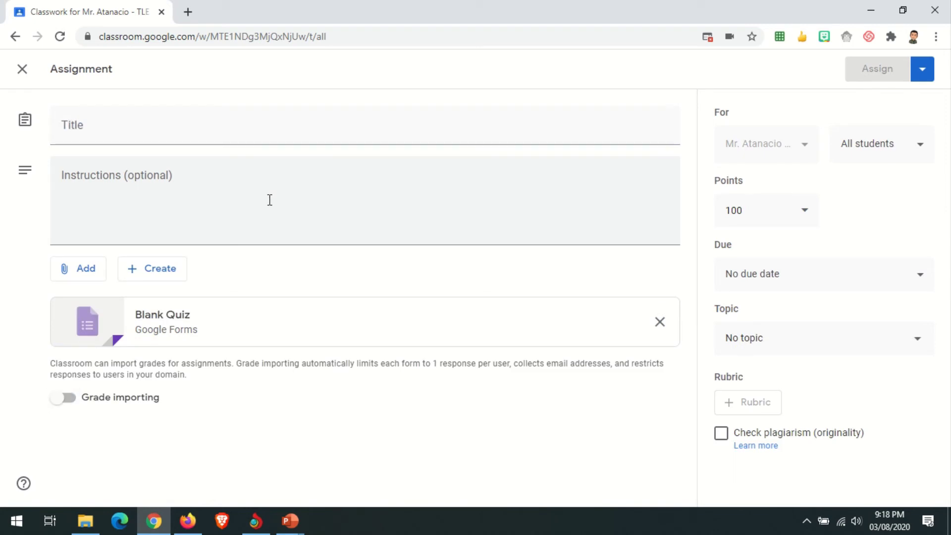
pyautogui.click(138, 128)
pyautogui.write('Short Quiz')
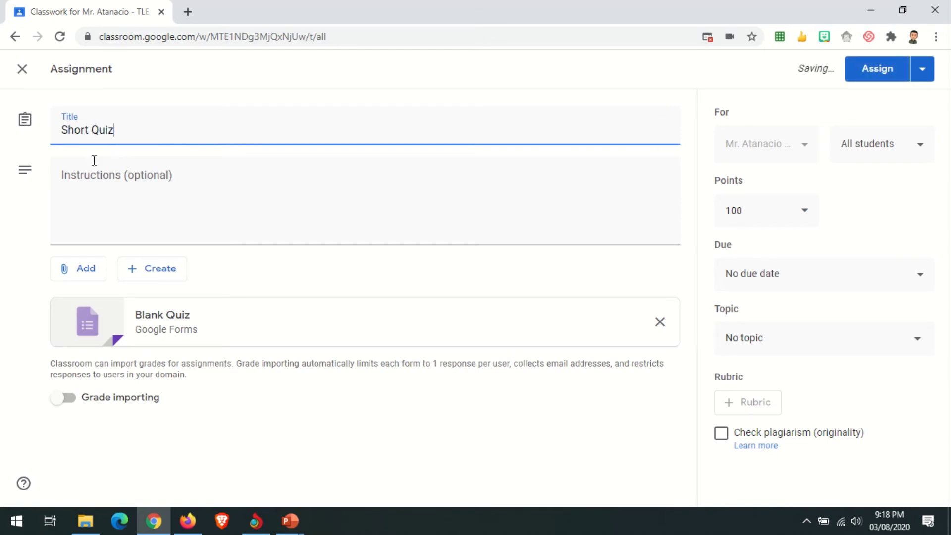
pyautogui.click(155, 188)
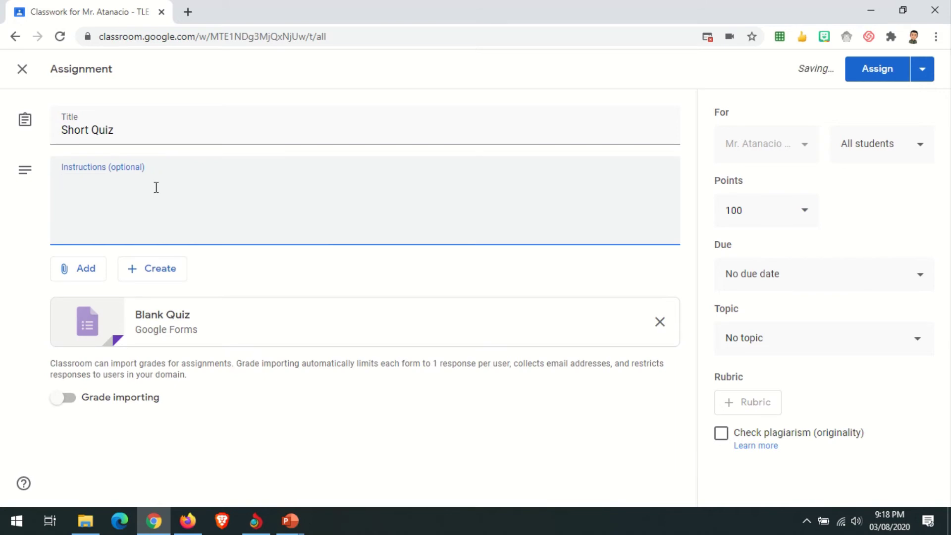
pyautogui.write('Choose the Correc')
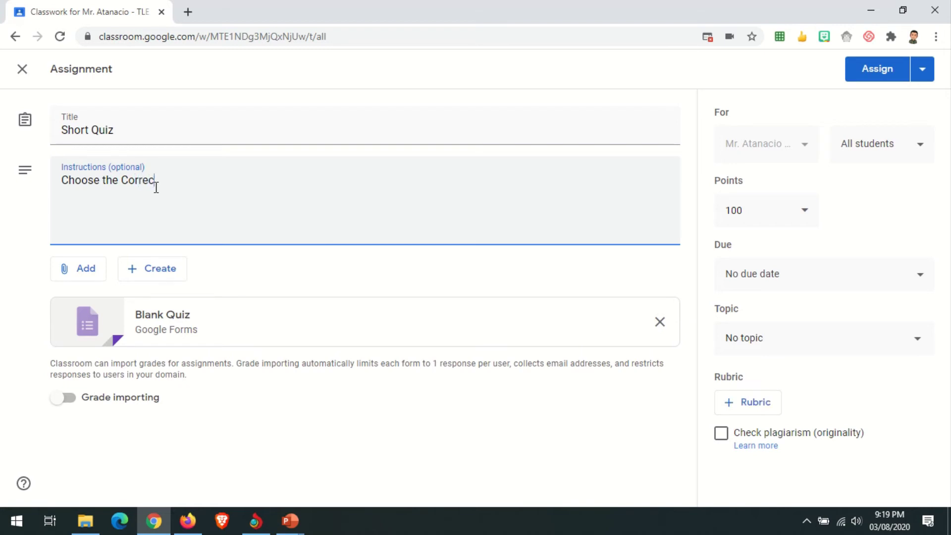
pyautogui.write('t Answers')
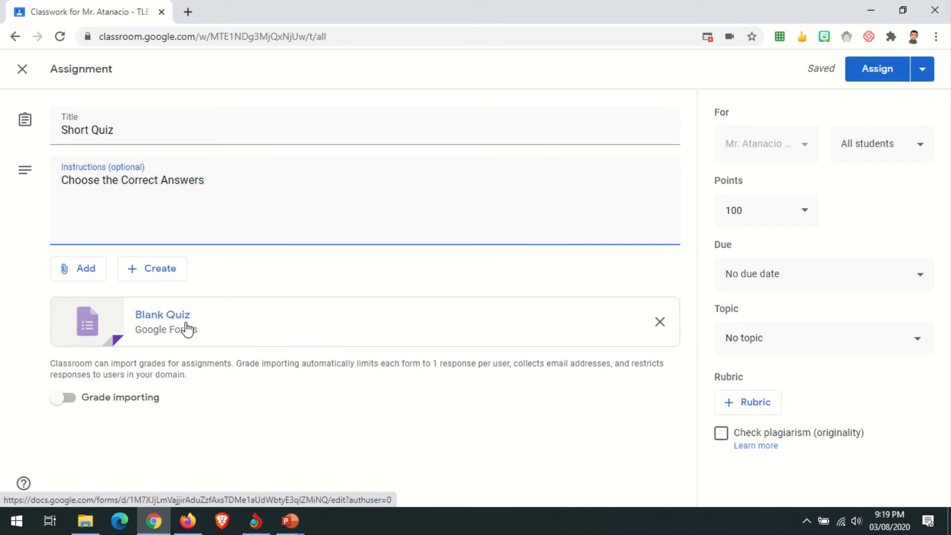
# Step: Open the attached Blank Quiz form in Google Forms and change its heading to "Short Quiz"
pyautogui.click(161, 318)
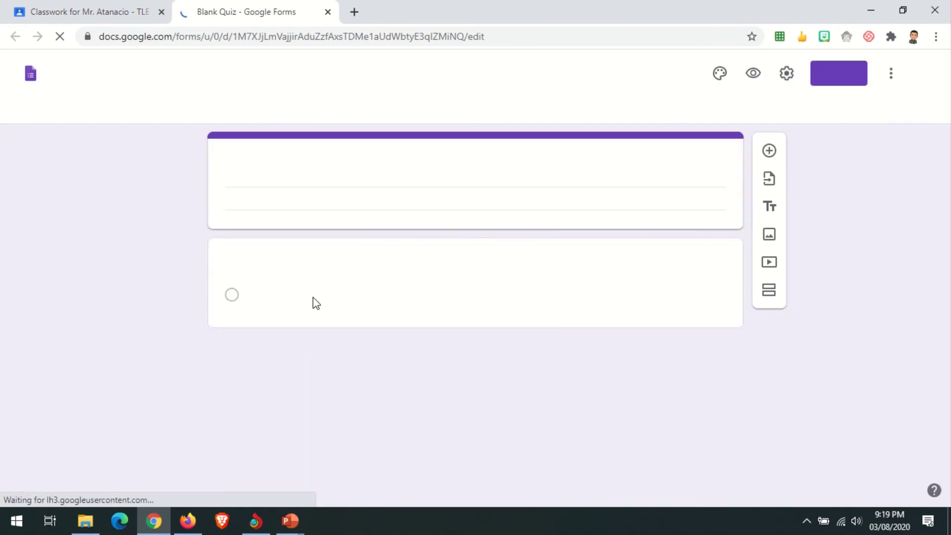
pyautogui.moveTo(340, 1)
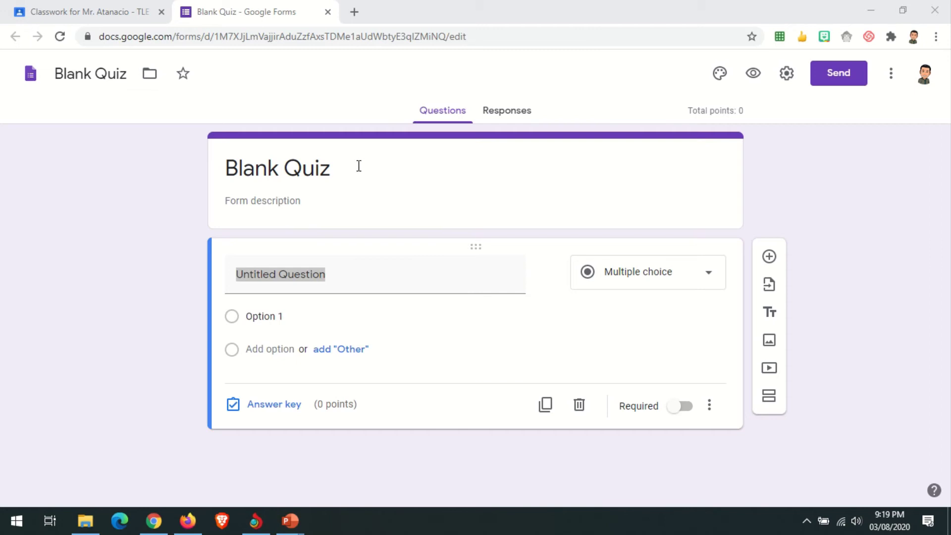
pyautogui.moveTo(358, 165); pyautogui.dragTo(221, 178)
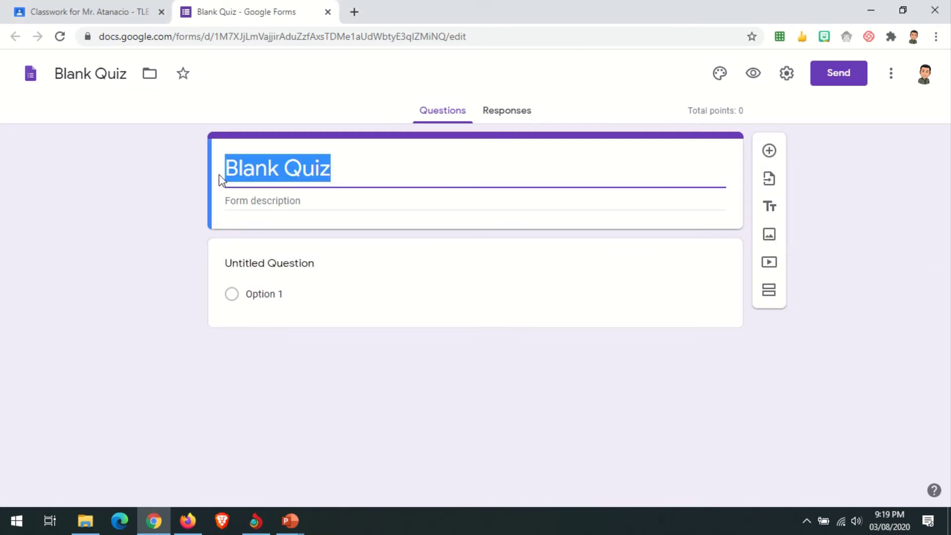
pyautogui.write('Short ')
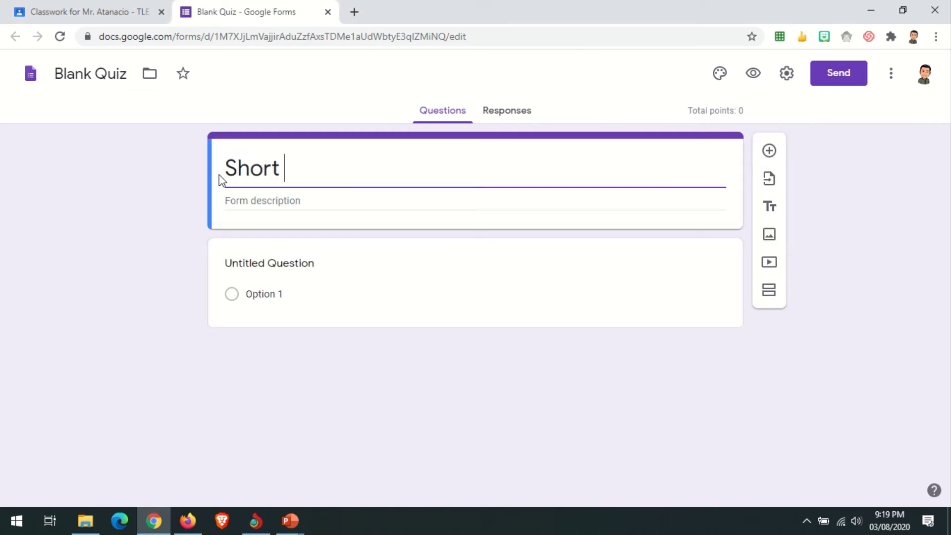
pyautogui.write('Quiz')
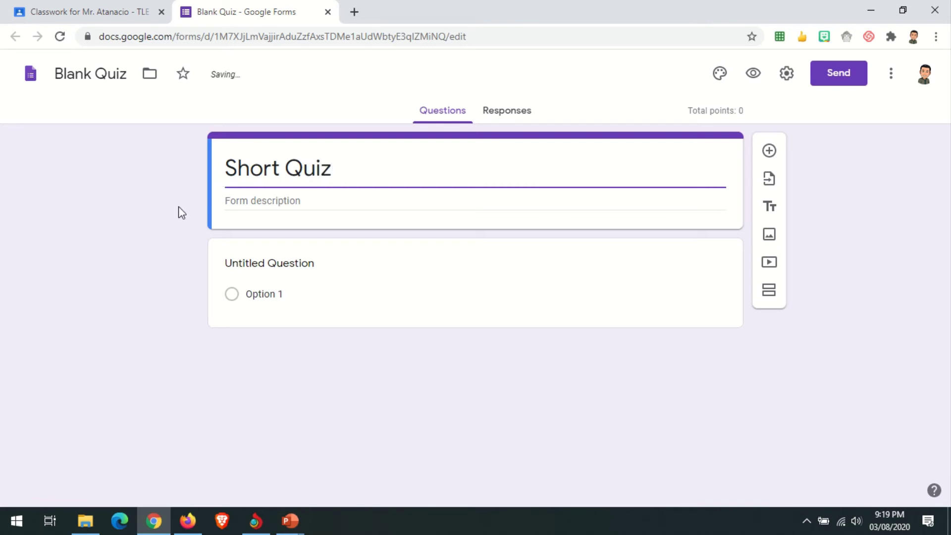
# Step: Make the first multiple-choice question "1+1=?" with the answer options 1, 2 and 3
pyautogui.click(292, 261)
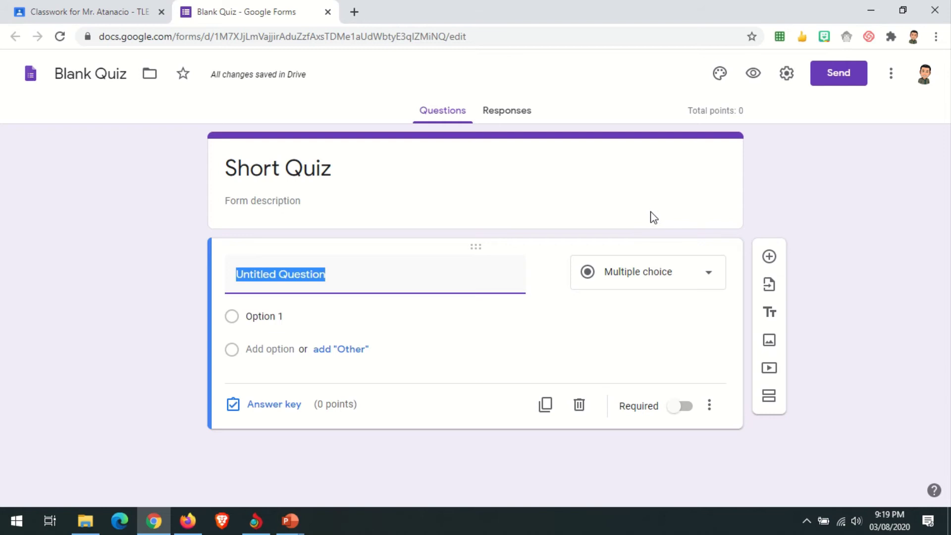
pyautogui.write('1+1=?')
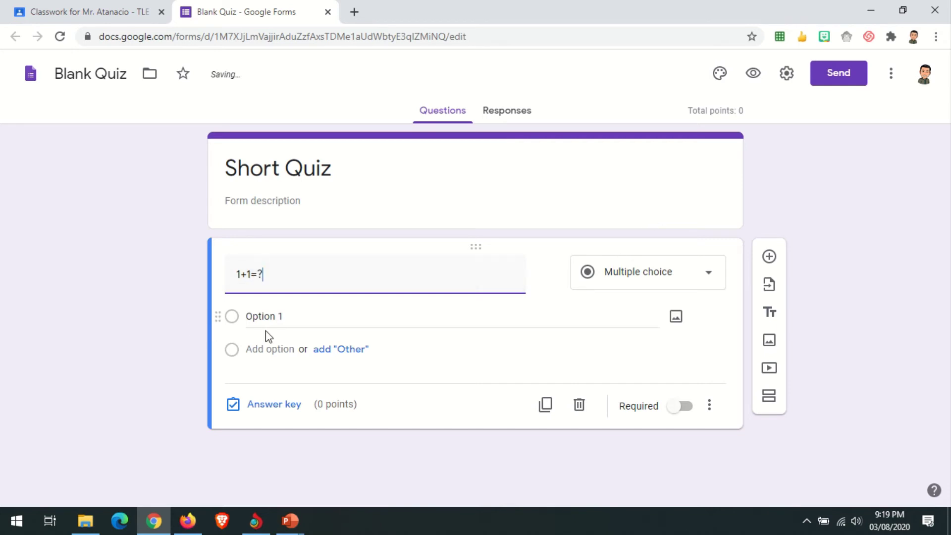
pyautogui.click(317, 318)
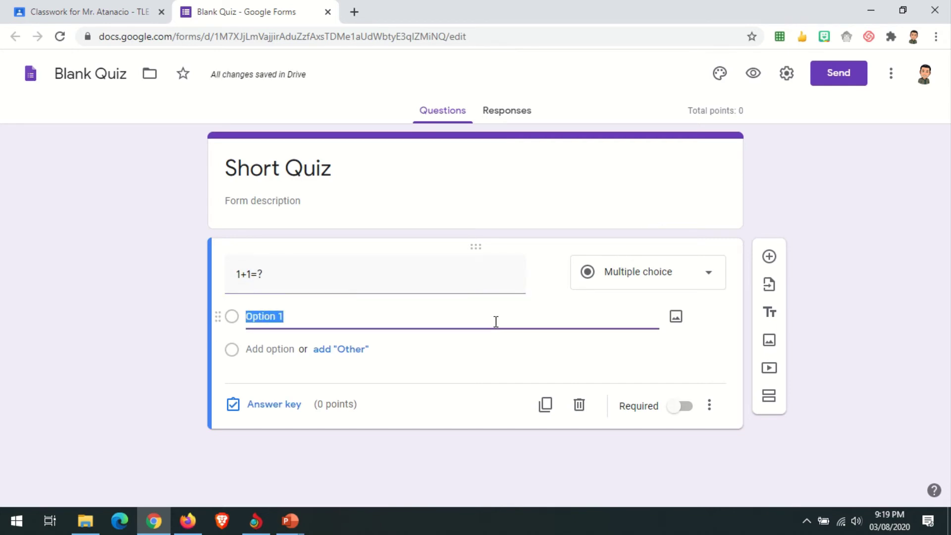
pyautogui.write('1')
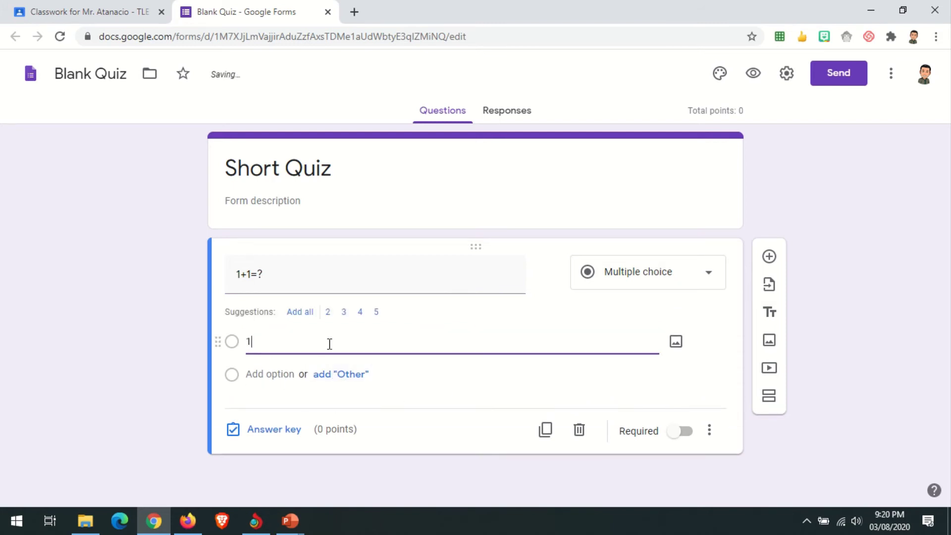
pyautogui.click(286, 369)
pyautogui.write('2')
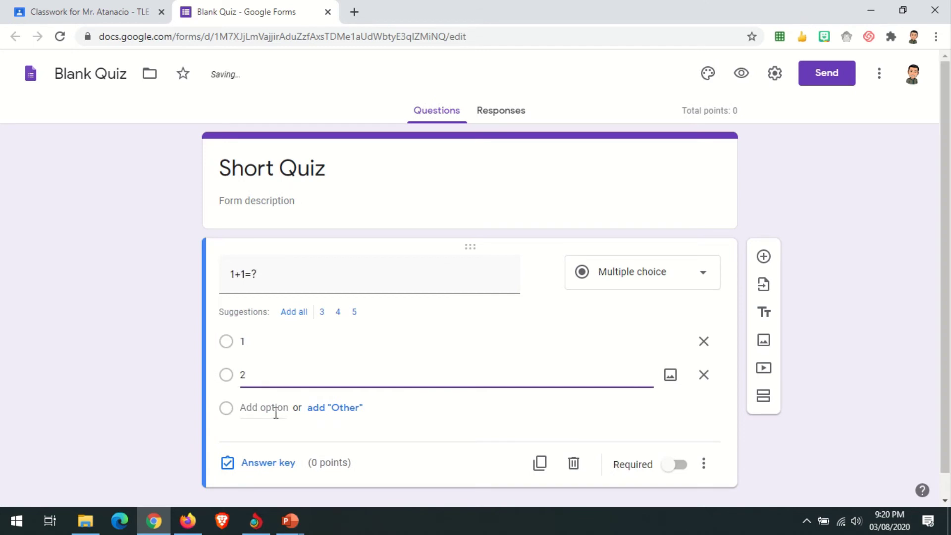
pyautogui.click(273, 408)
pyautogui.write('3')
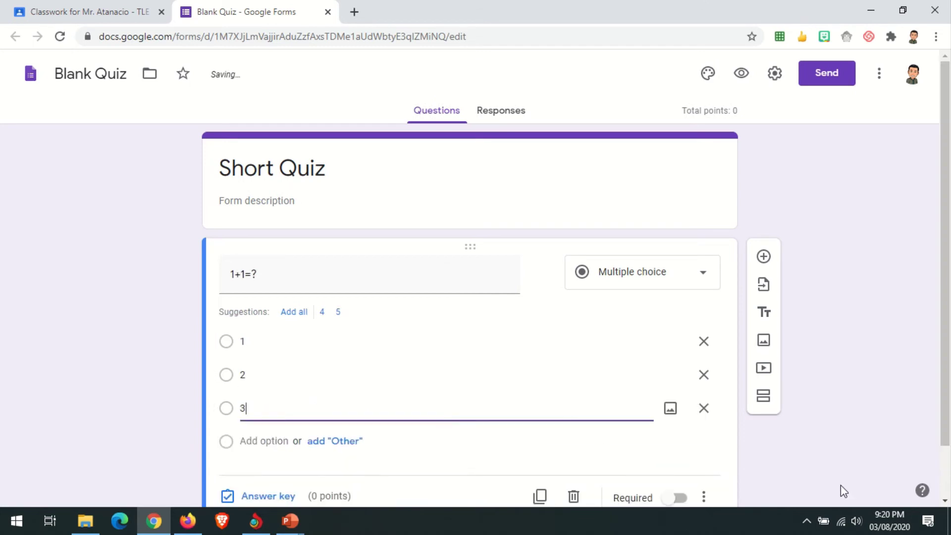
pyautogui.scroll(-1, 644, 440)
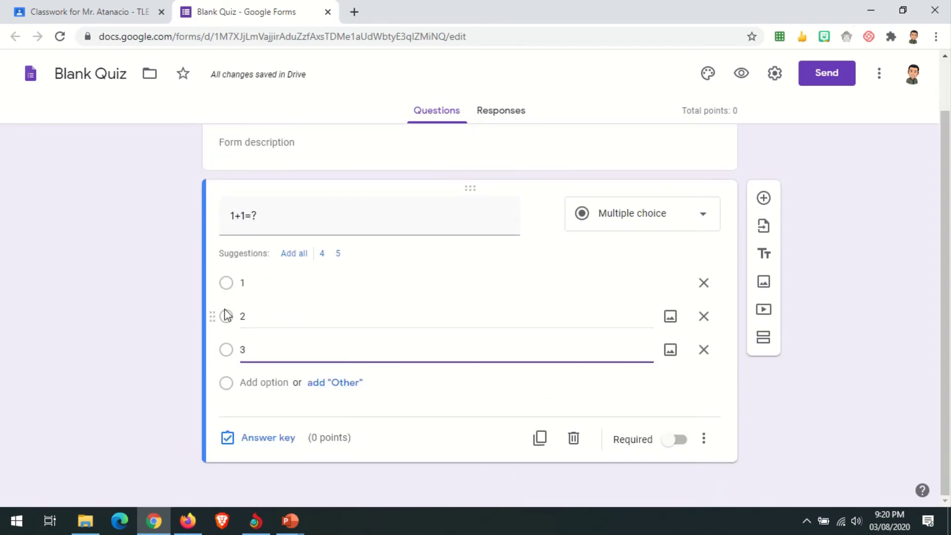
pyautogui.click(259, 317)
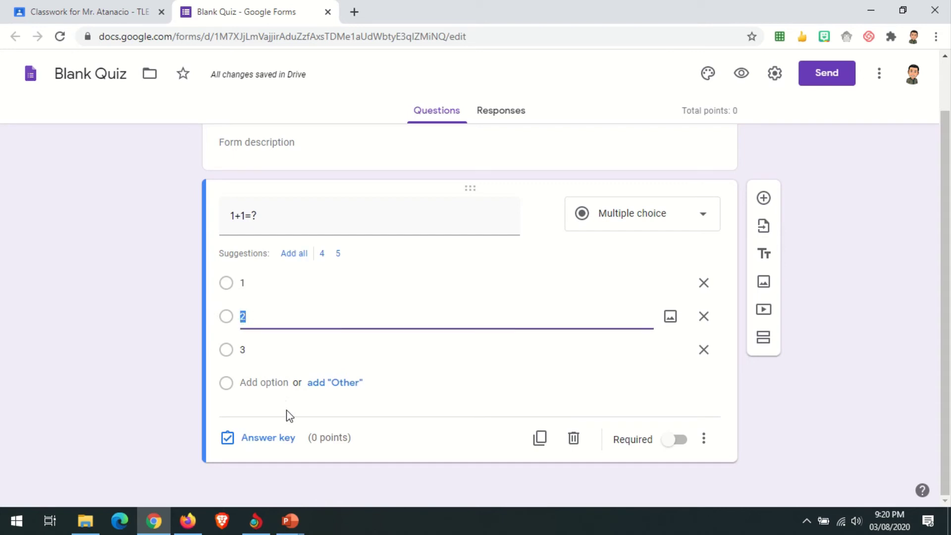
# Step: Mark 2 as the correct answer in the answer key of the "1+1=?" question
pyautogui.click(260, 442)
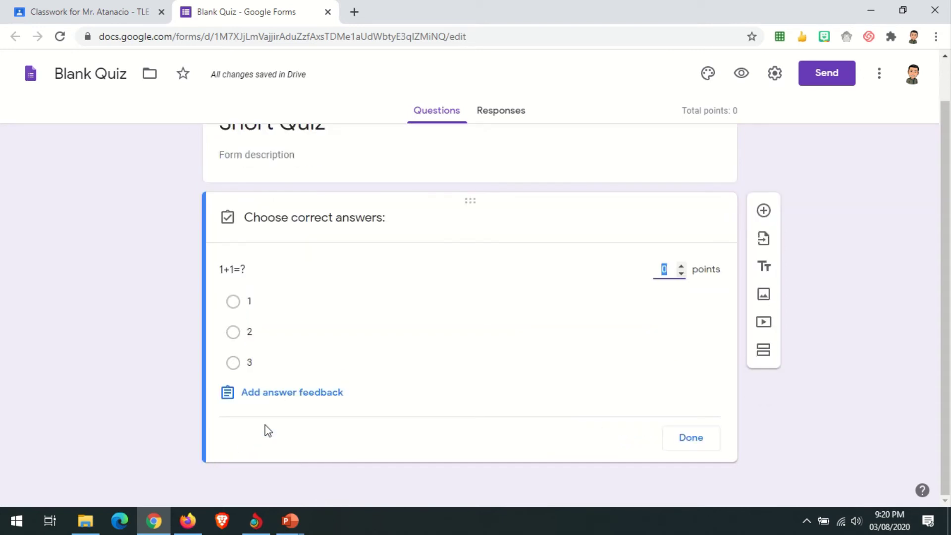
pyautogui.click(309, 394)
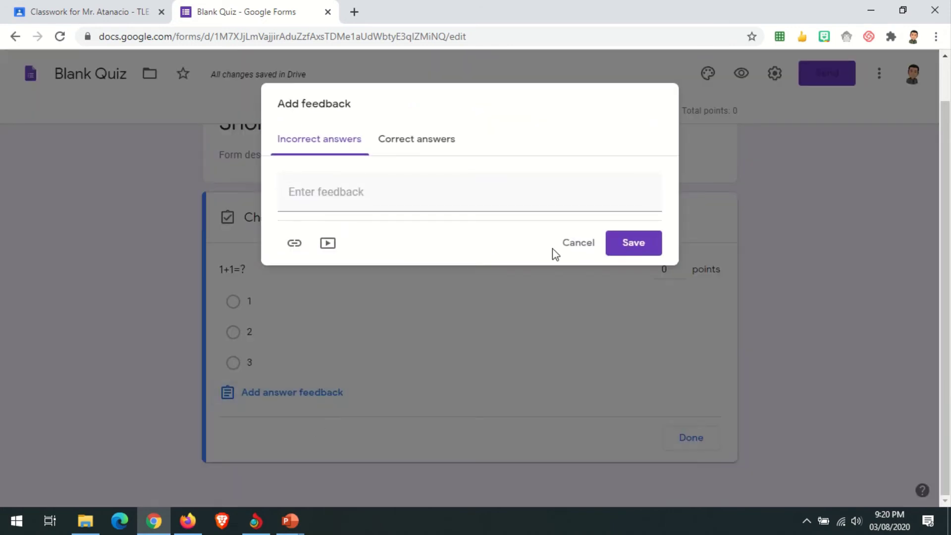
pyautogui.click(577, 245)
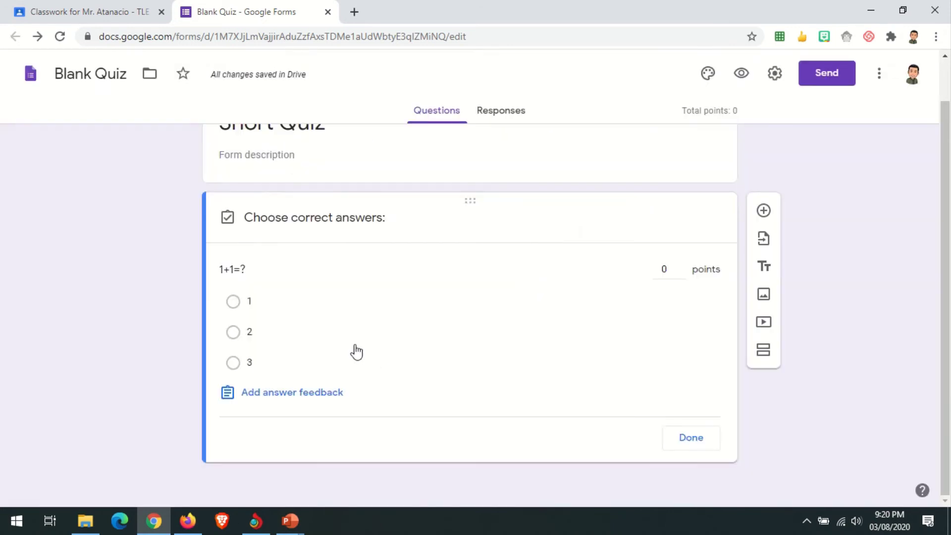
pyautogui.click(285, 332)
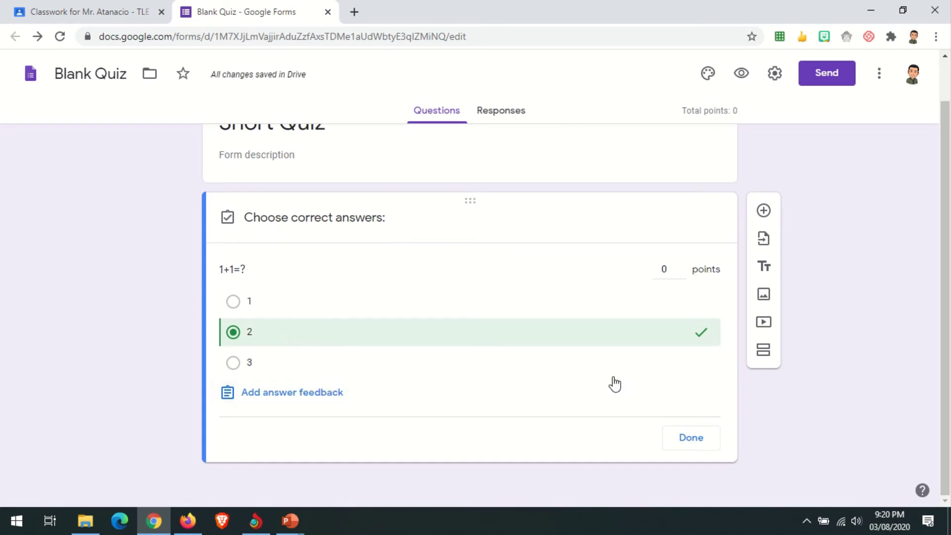
pyautogui.moveTo(346, 7)
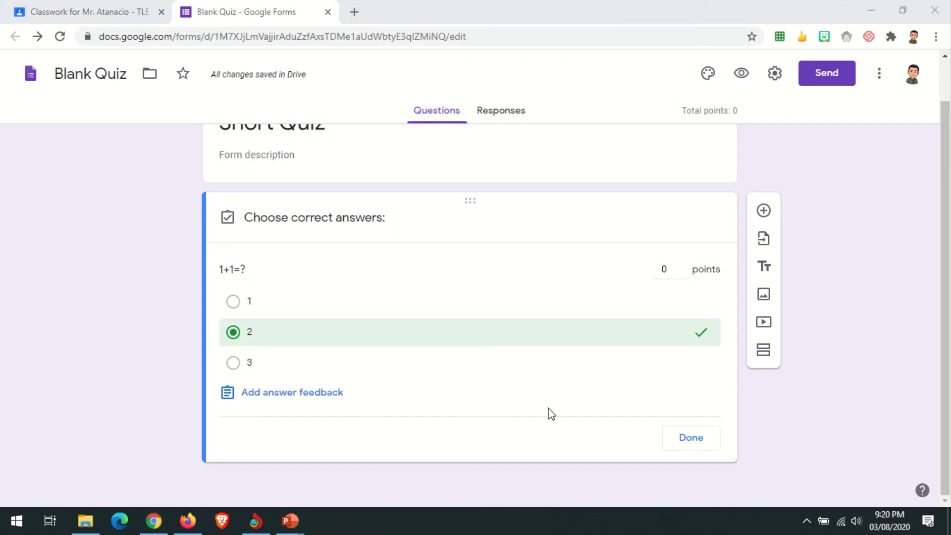
# Step: Enter the answer feedback "Try Again" for incorrect answers and "Correct" for correct answers on the "1+1=?" question
pyautogui.click(289, 397)
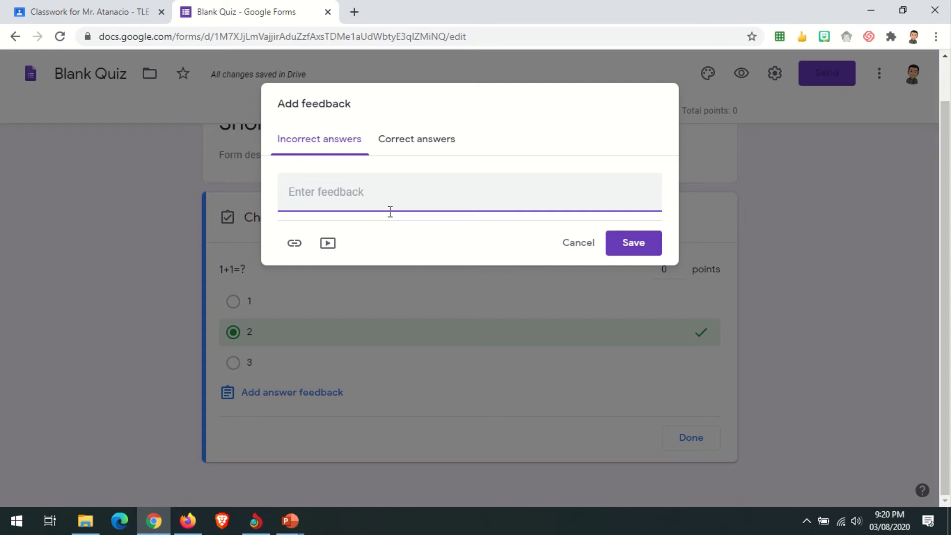
pyautogui.write('Try Again')
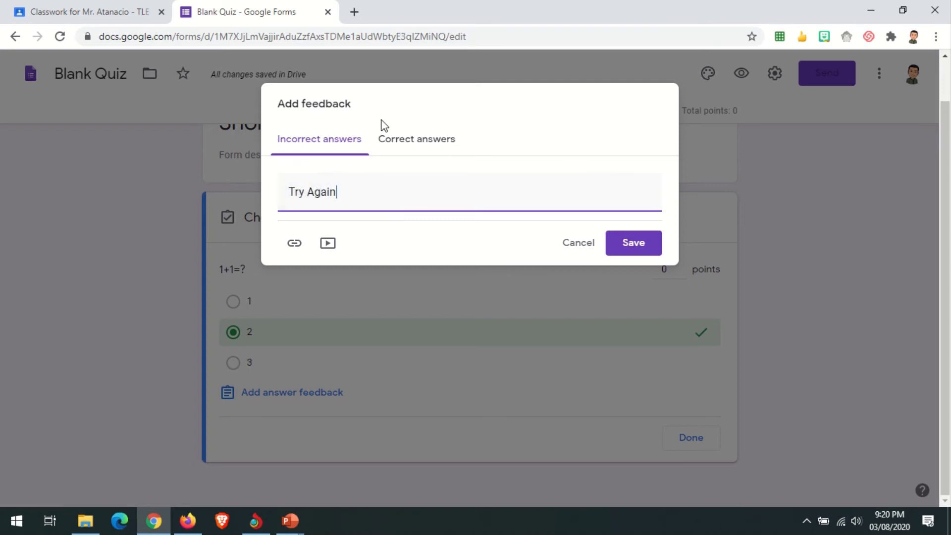
pyautogui.click(440, 145)
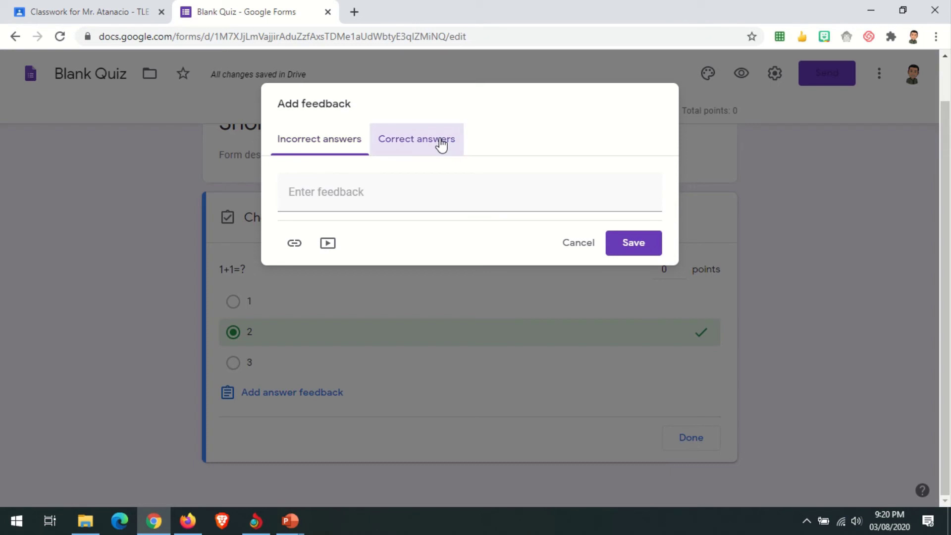
pyautogui.click(411, 189)
pyautogui.write('Correct')
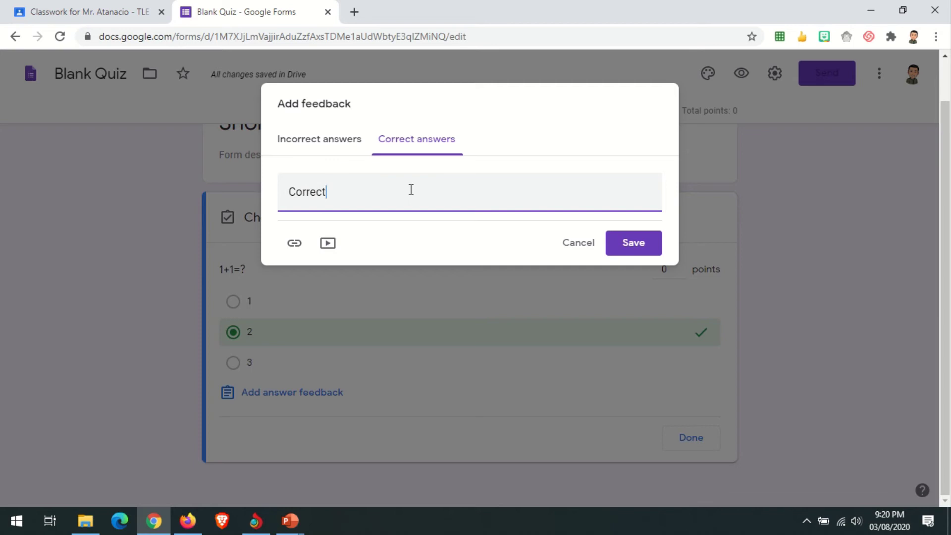
pyautogui.click(294, 245)
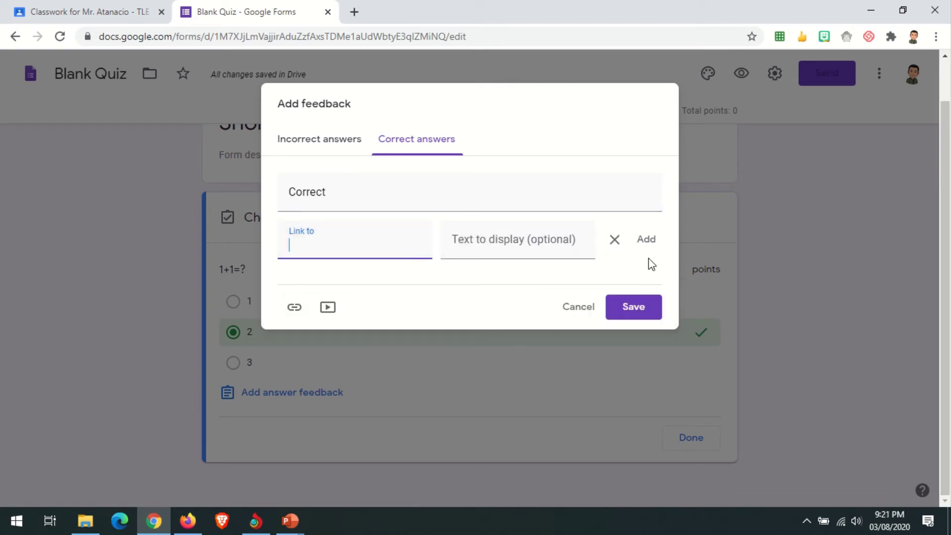
pyautogui.click(327, 308)
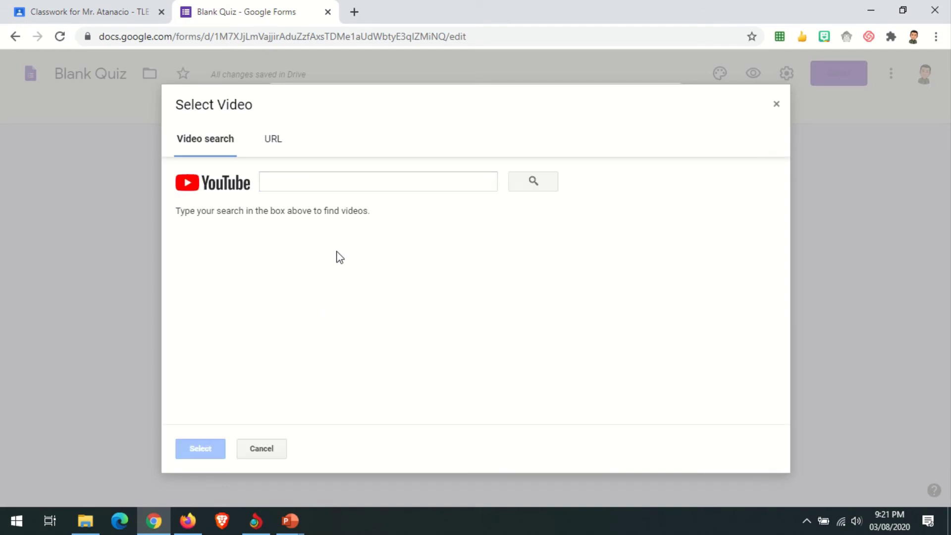
pyautogui.click(776, 104)
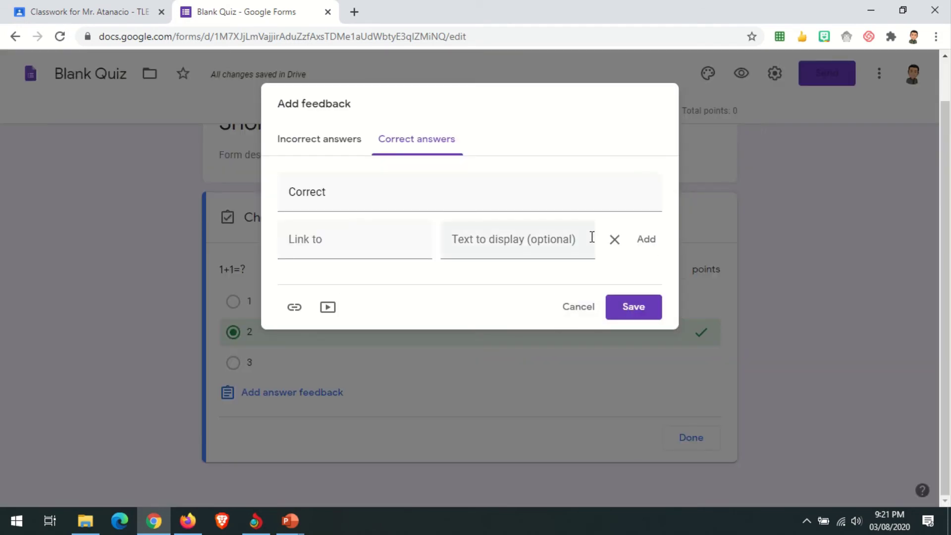
pyautogui.click(613, 241)
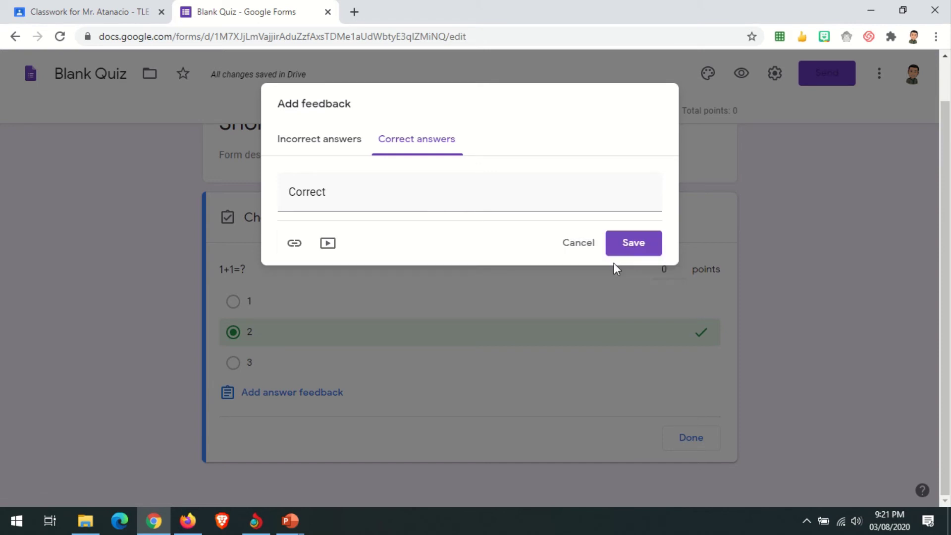
# Step: Save the answer feedback for the "1+1=?" question and review it in the answer key
pyautogui.click(641, 244)
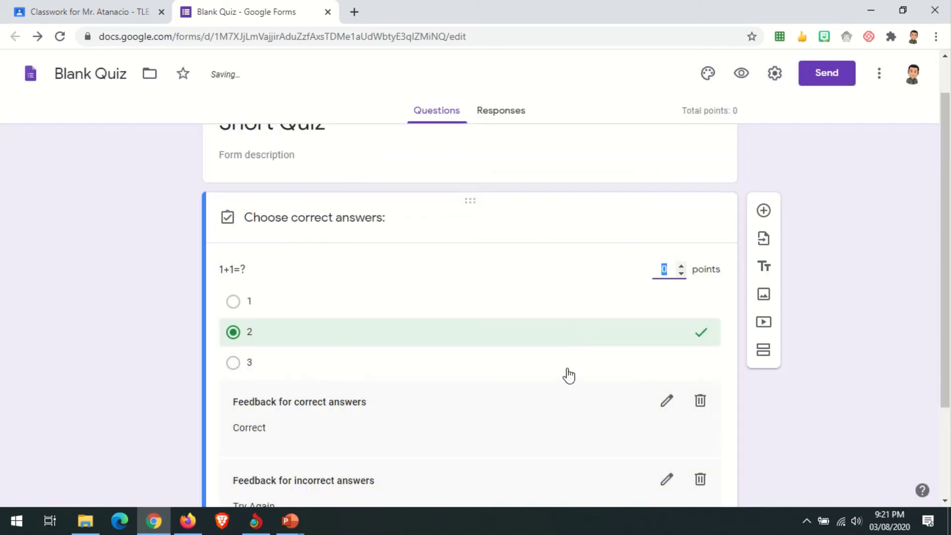
pyautogui.scroll(-3, 536, 391)
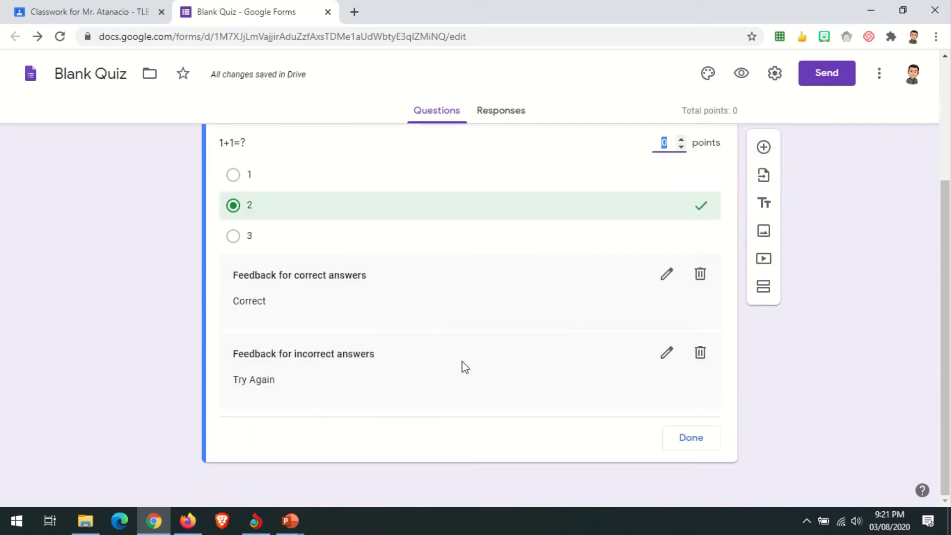
pyautogui.scroll(1, 510, 298)
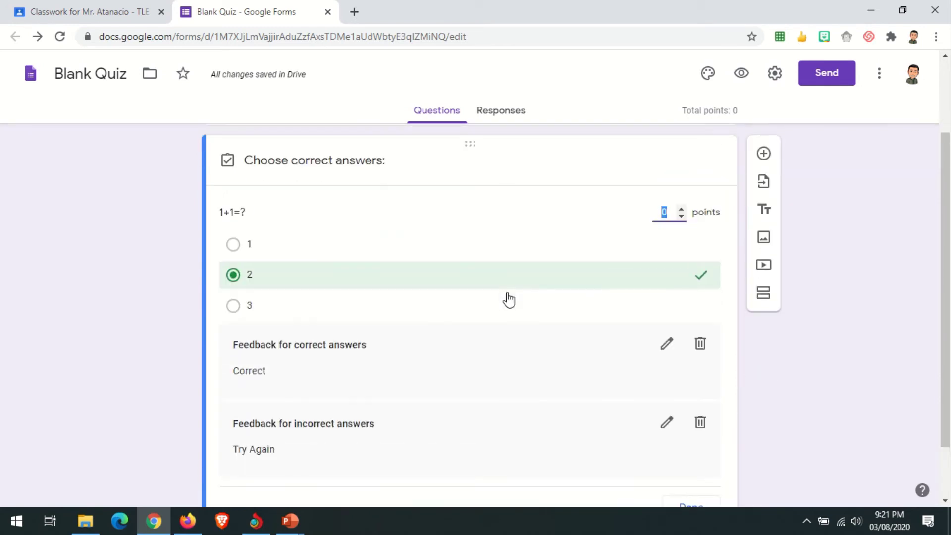
pyautogui.scroll(-1, 508, 300)
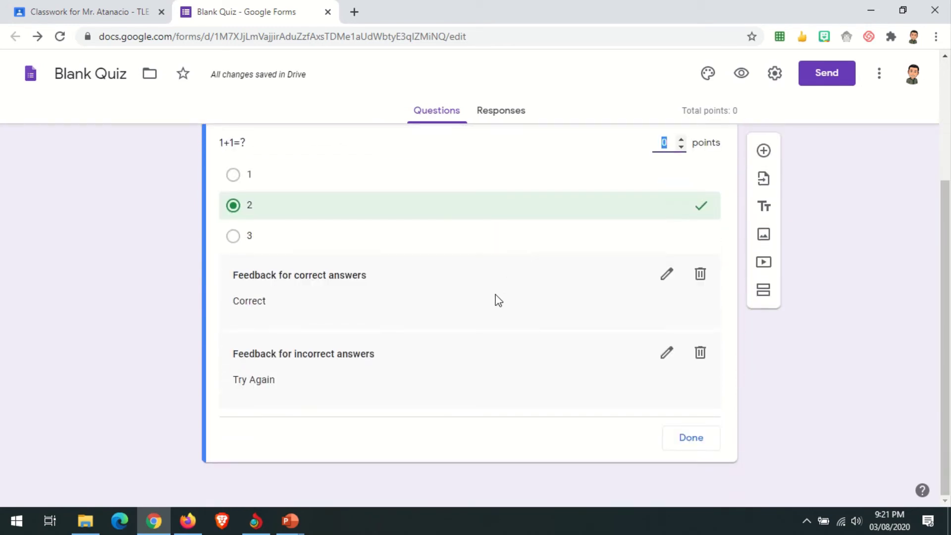
# Step: Add a second multiple-choice question reading "What is the square root of 9?"
pyautogui.click(763, 152)
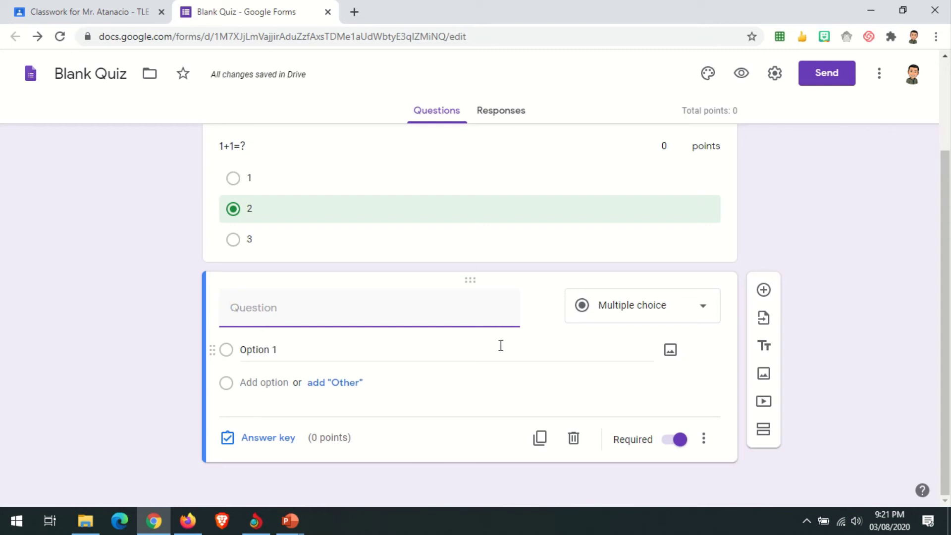
pyautogui.write('what is')
pyautogui.press('BackSpace')
pyautogui.press('BackSpace')
pyautogui.press('BackSpace')
pyautogui.press('BackSpace')
pyautogui.press('BackSpace')
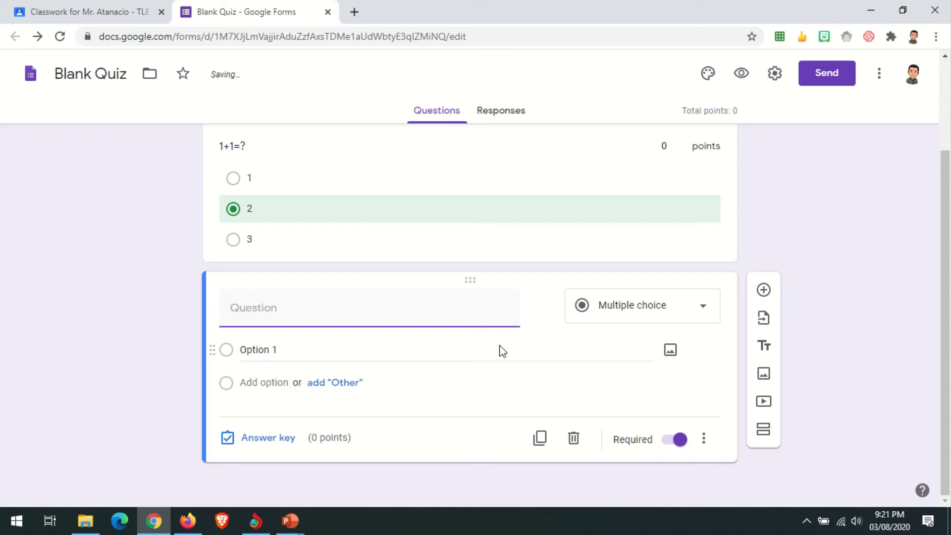
pyautogui.write('What is the')
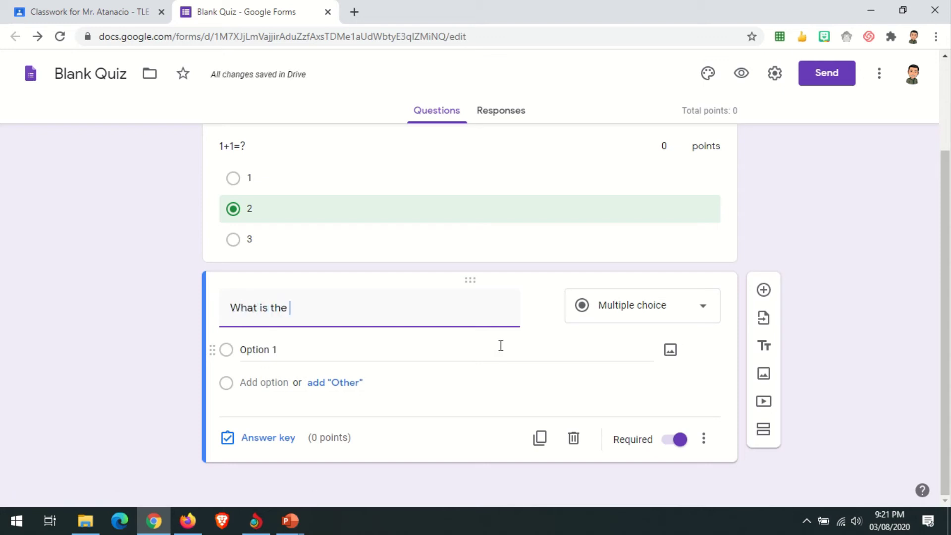
pyautogui.write(' square root of')
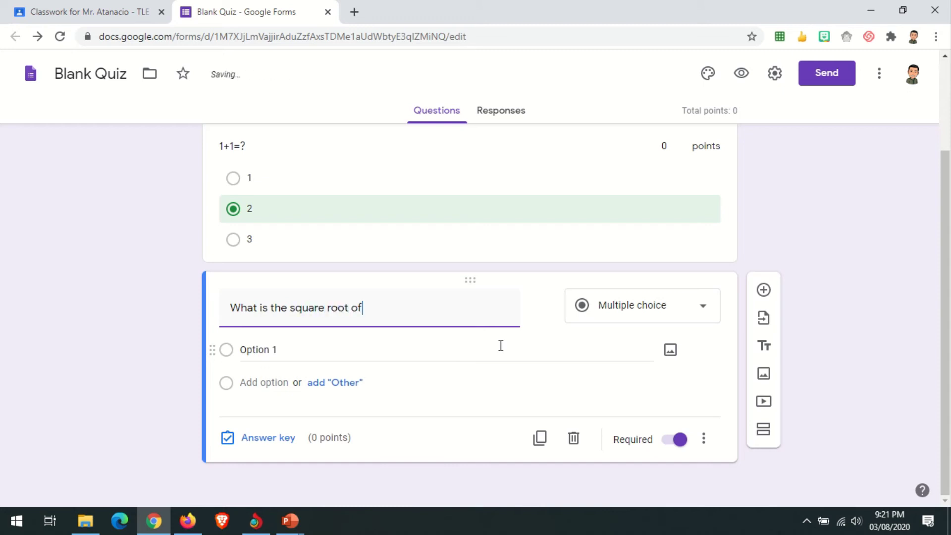
pyautogui.write(' 9?')
# Step: Give the square root question the answer options 3, 6 and 9
pyautogui.click(291, 354)
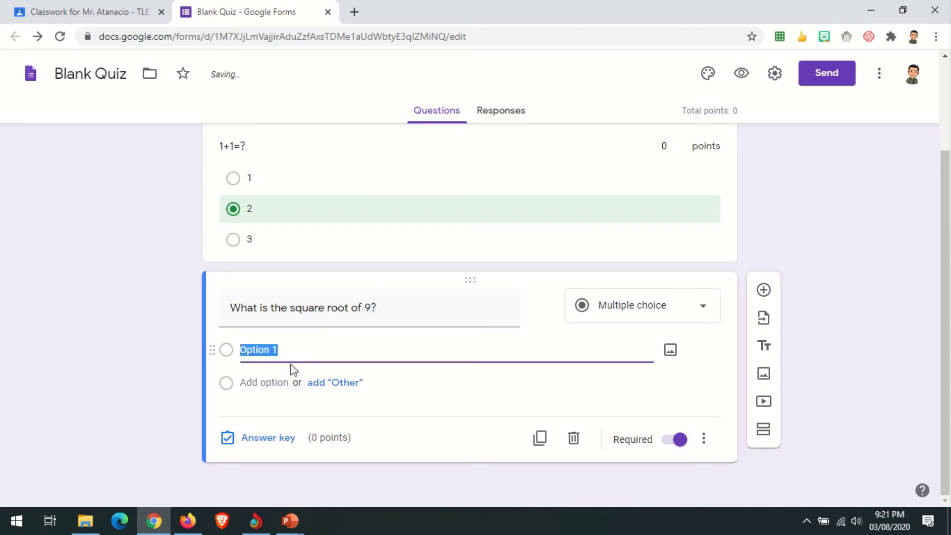
pyautogui.write('3')
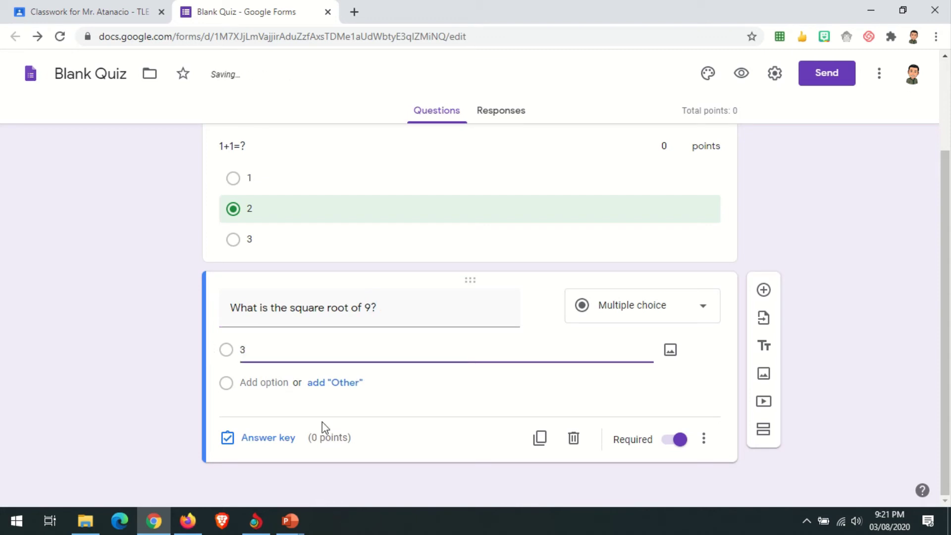
pyautogui.click(283, 383)
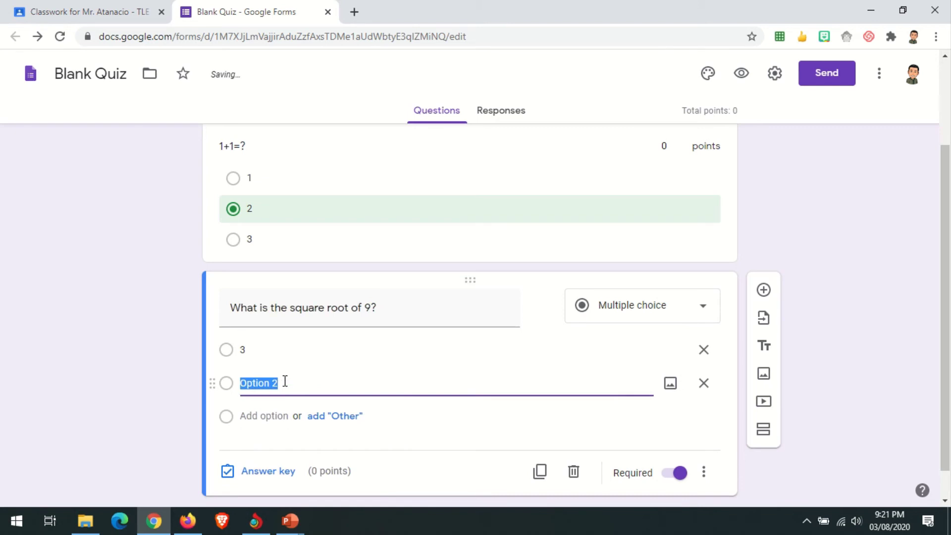
pyautogui.write('6')
pyautogui.click(286, 417)
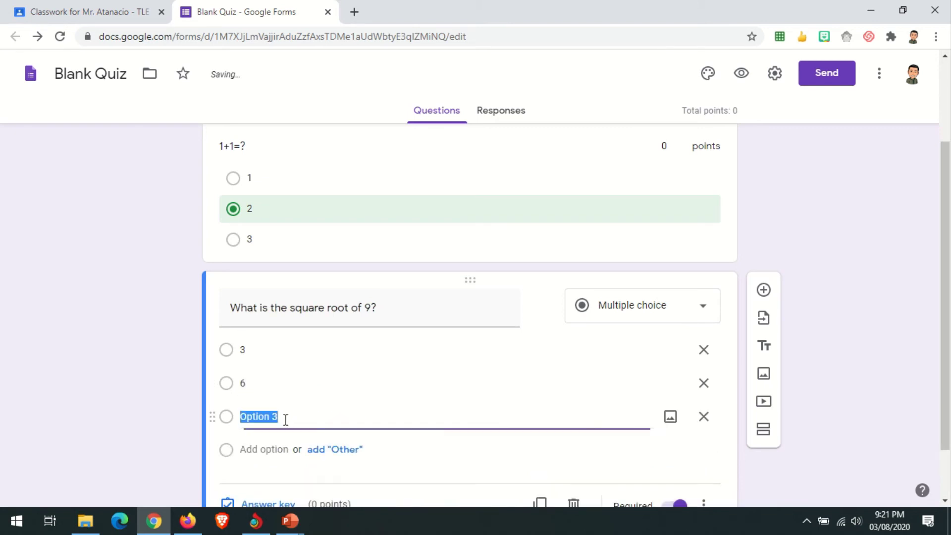
pyautogui.write('9')
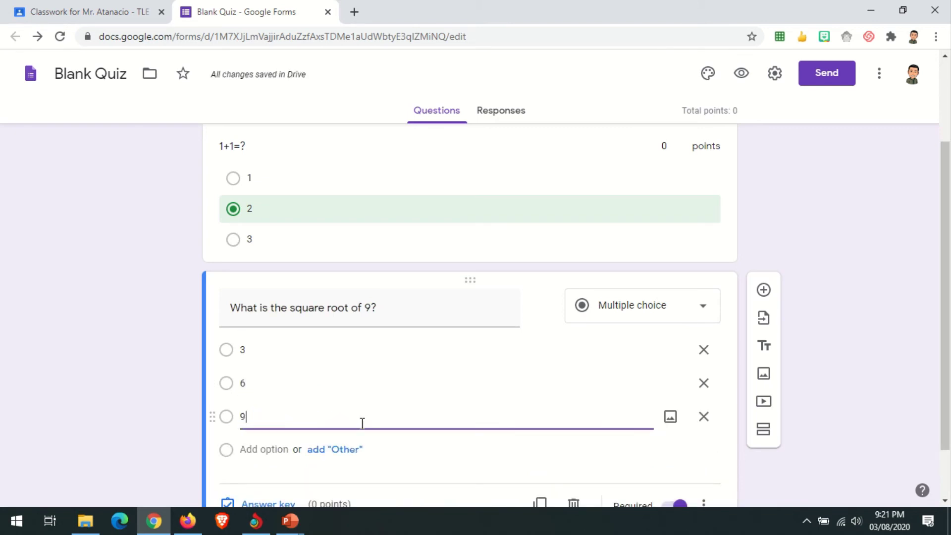
pyautogui.scroll(-1, 558, 382)
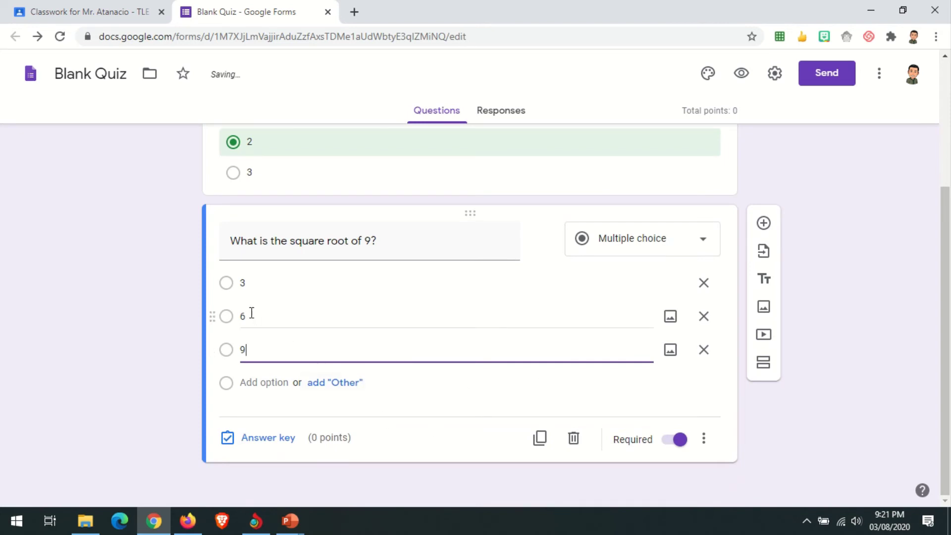
pyautogui.click(227, 320)
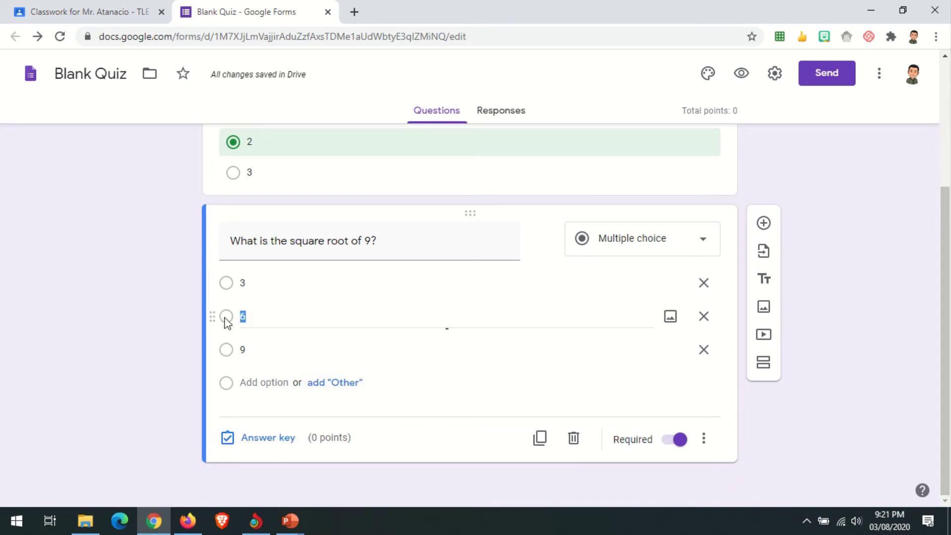
pyautogui.click(227, 282)
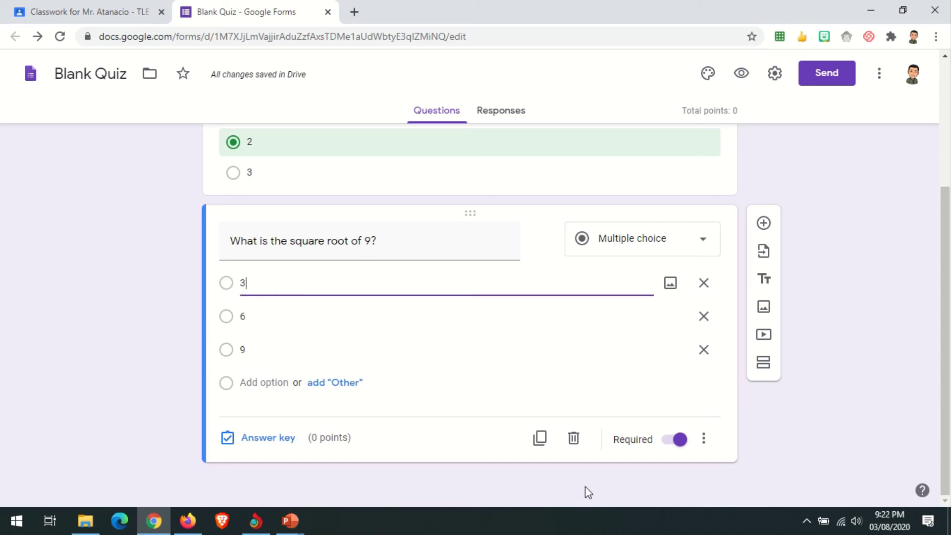
pyautogui.scroll(3, 556, 460)
pyautogui.scroll(-3, 451, 435)
pyautogui.click(263, 437)
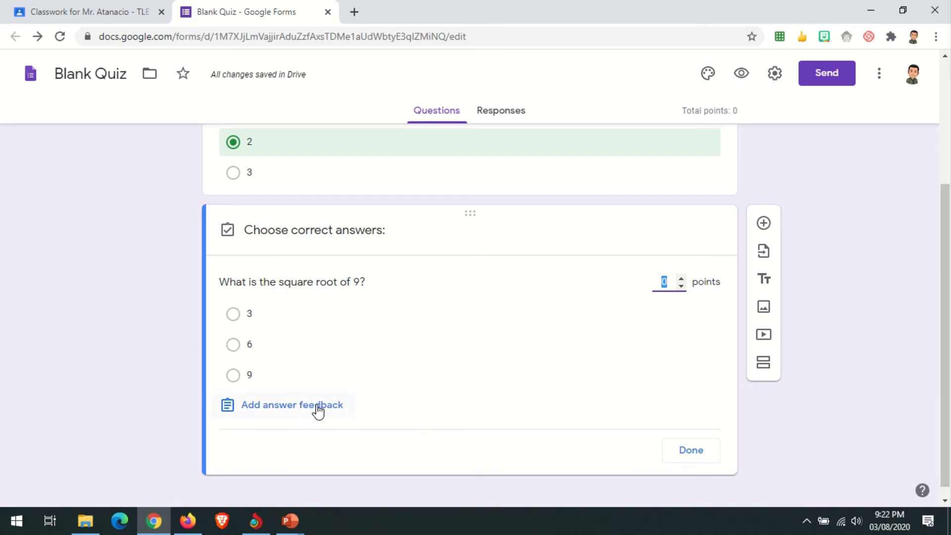
# Step: Set the point value of the "1+1=?" question to 2
pyautogui.scroll(4, 420, 393)
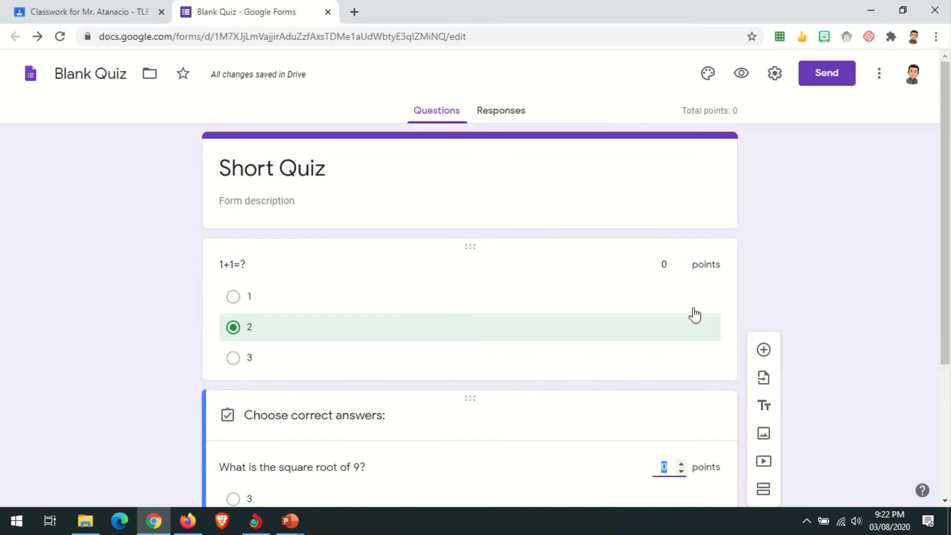
pyautogui.click(664, 275)
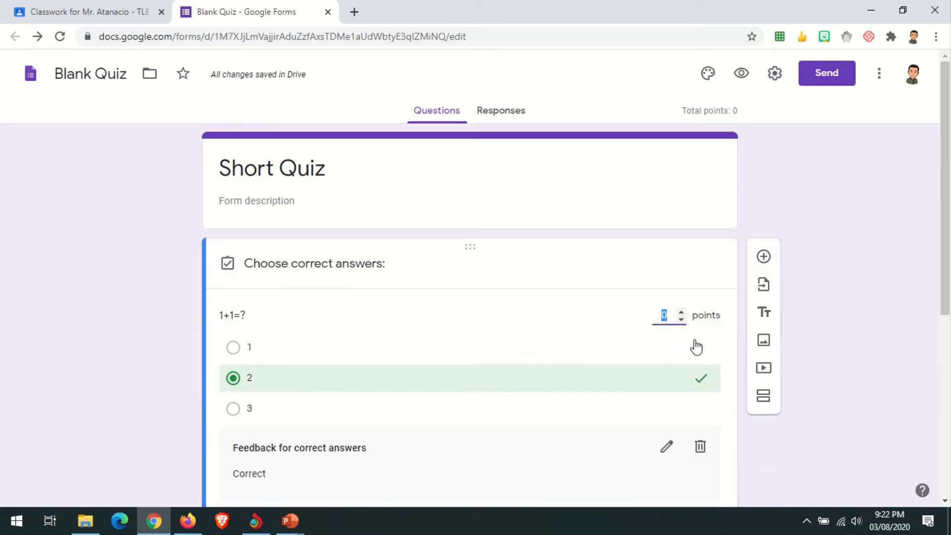
pyautogui.write('2')
# Step: Set the square root question's point value to 1 in the answer key and close the quiz form
pyautogui.scroll(-4, 645, 350)
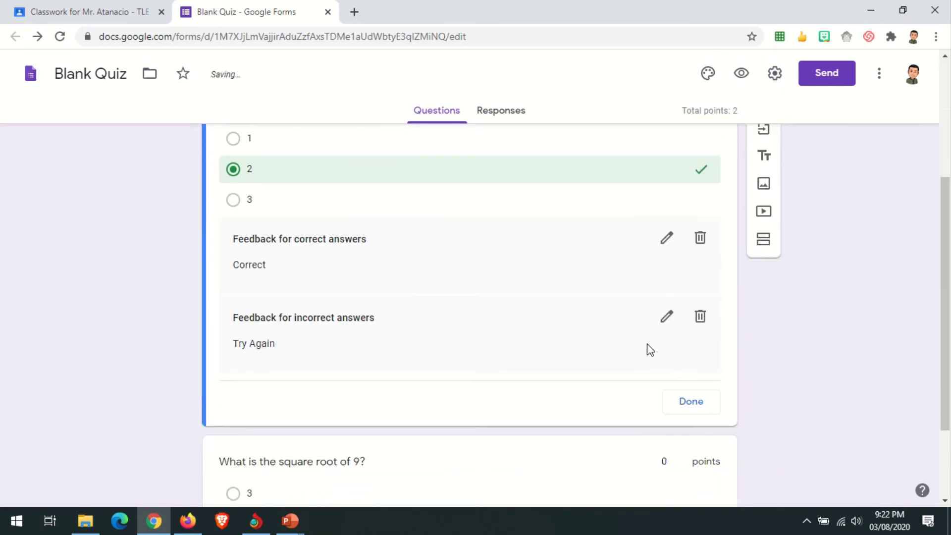
pyautogui.scroll(-3, 684, 411)
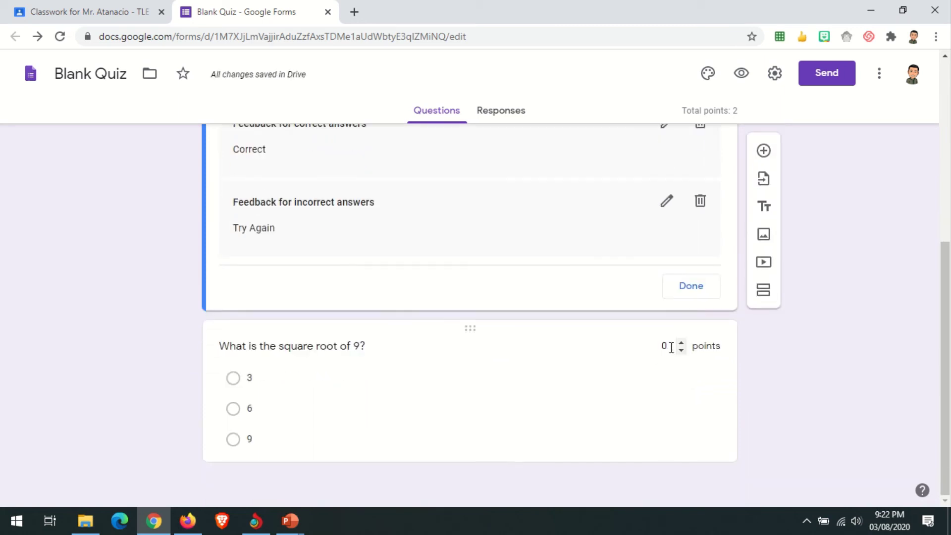
pyautogui.click(671, 347)
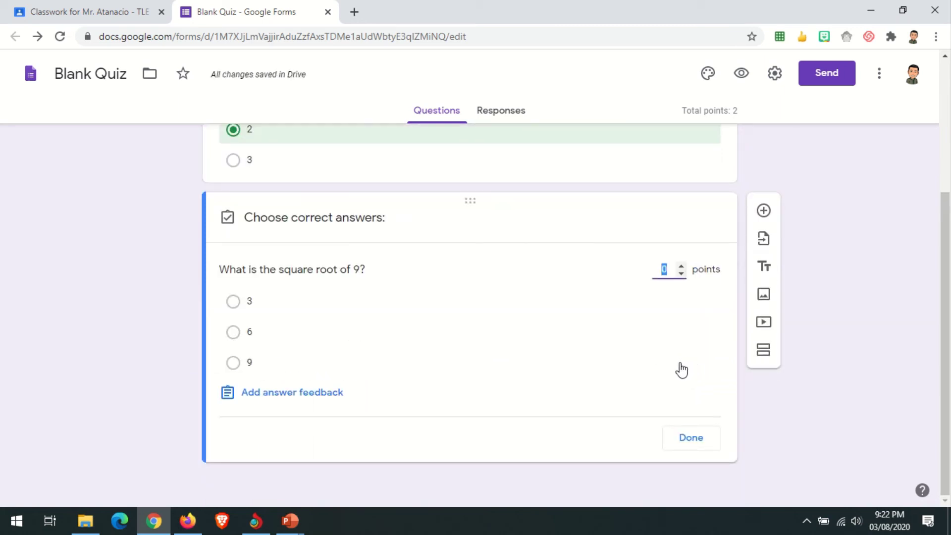
pyautogui.write('1')
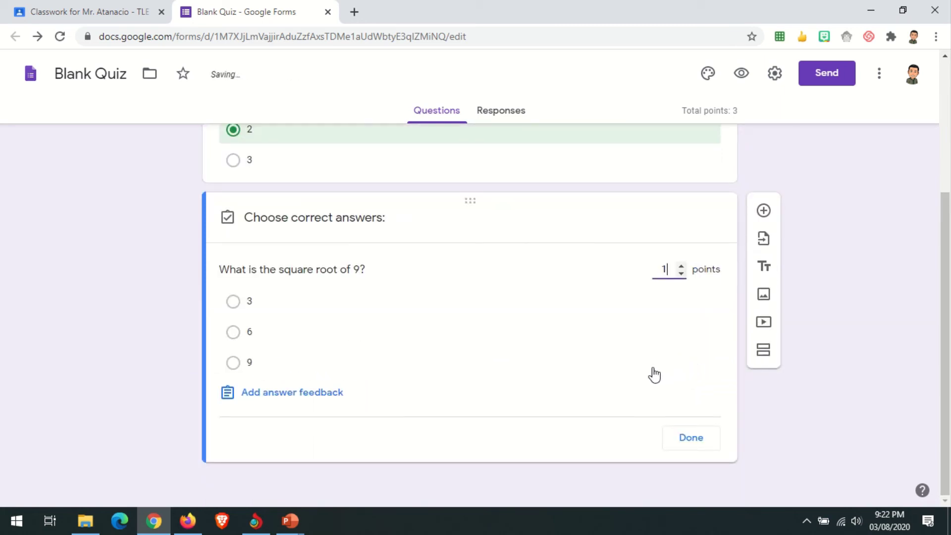
pyautogui.click(692, 439)
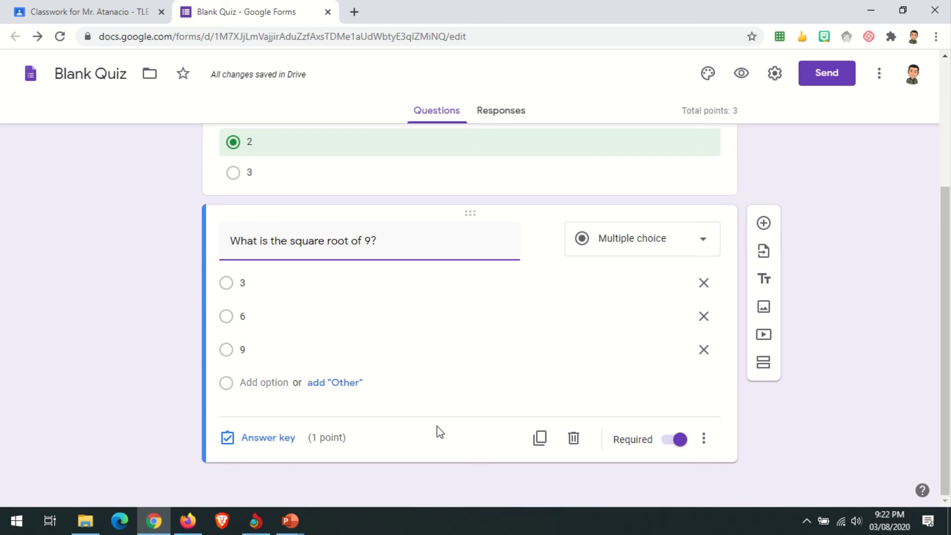
pyautogui.scroll(4, 503, 425)
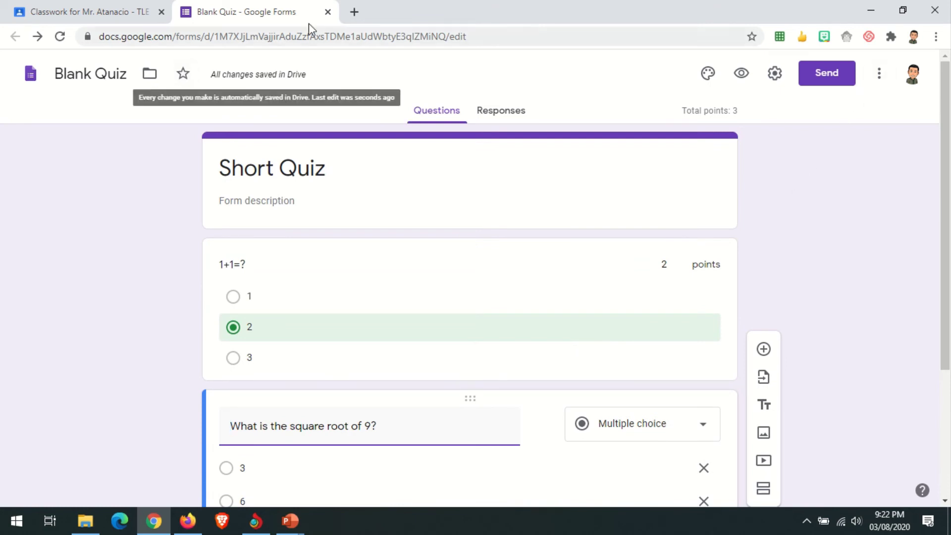
pyautogui.click(327, 12)
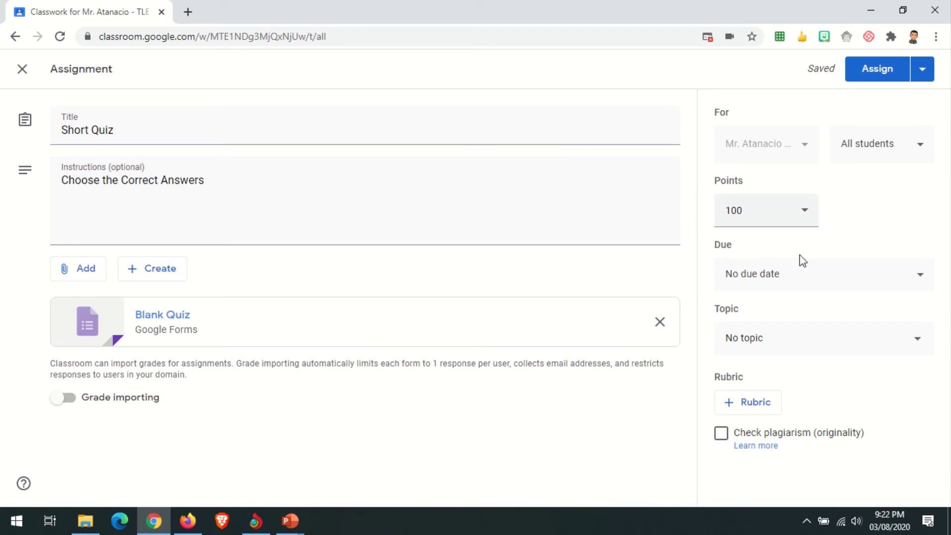
# Step: Set the Short Quiz assignment's due date to August 6, 2020
pyautogui.click(803, 276)
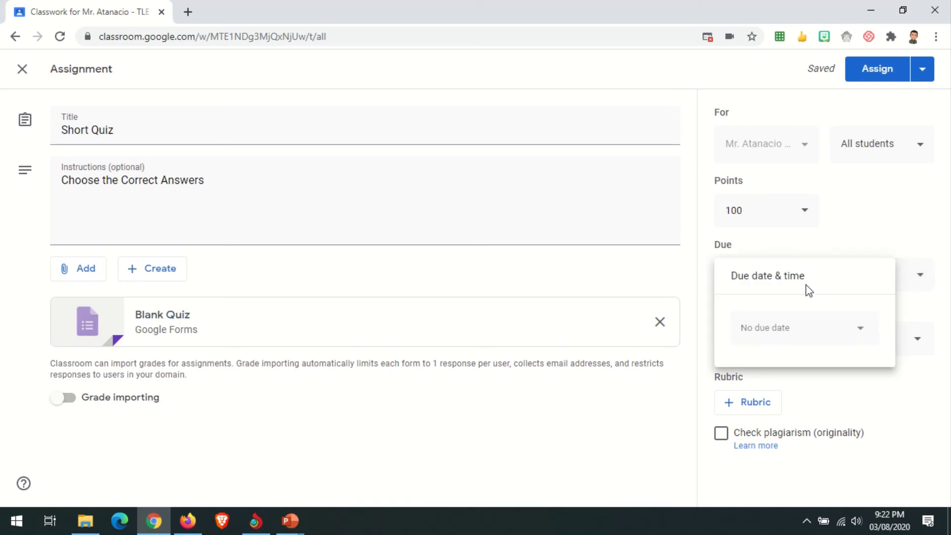
pyautogui.click(832, 336)
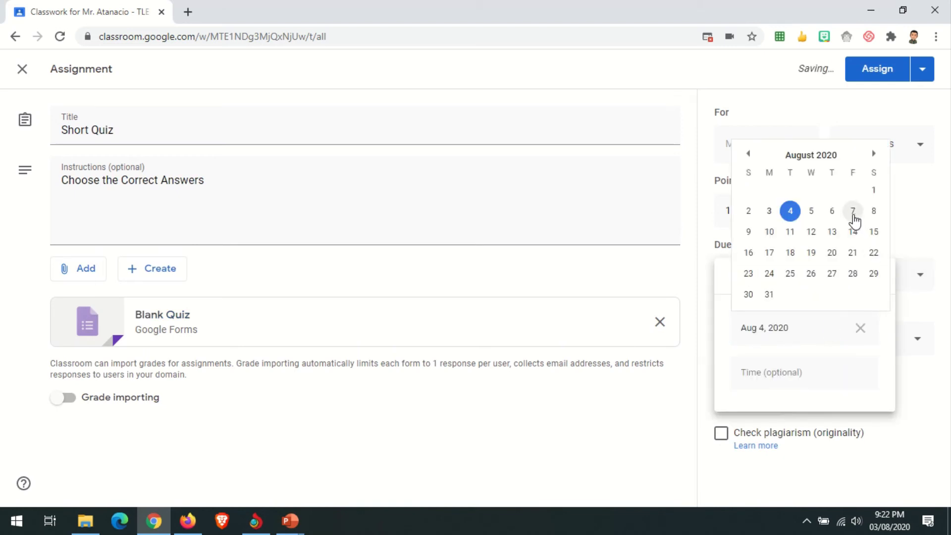
pyautogui.click(832, 210)
pyautogui.click(905, 234)
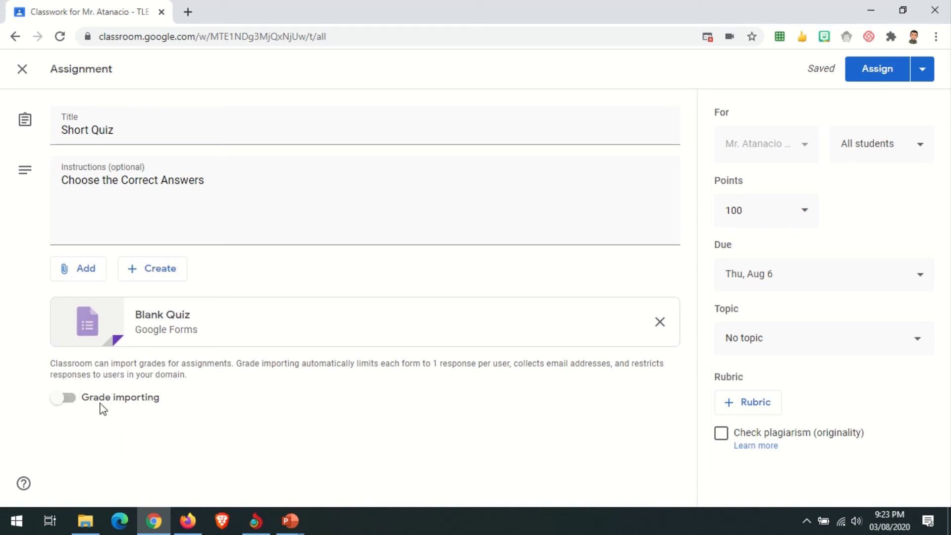
# Step: Turn on grade importing for the Short Quiz and assign it to all students
pyautogui.click(70, 405)
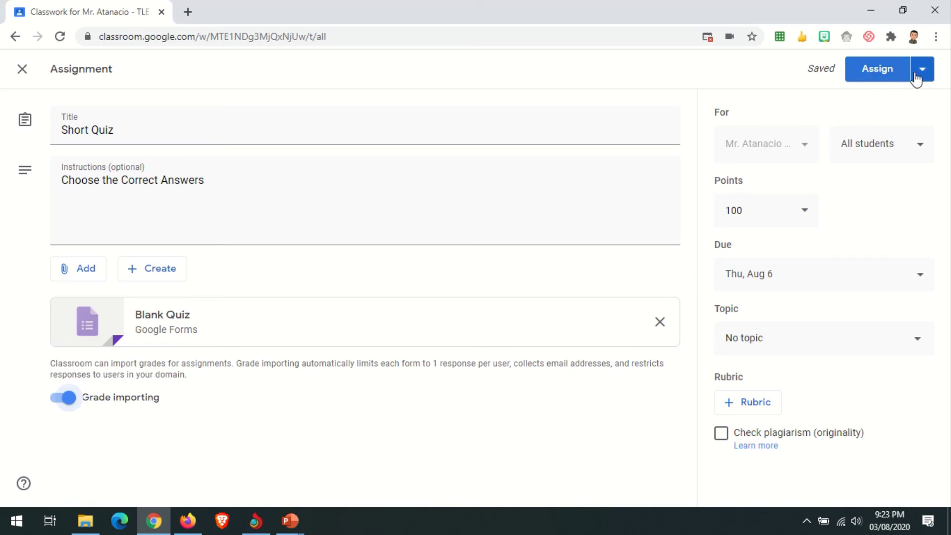
pyautogui.click(881, 73)
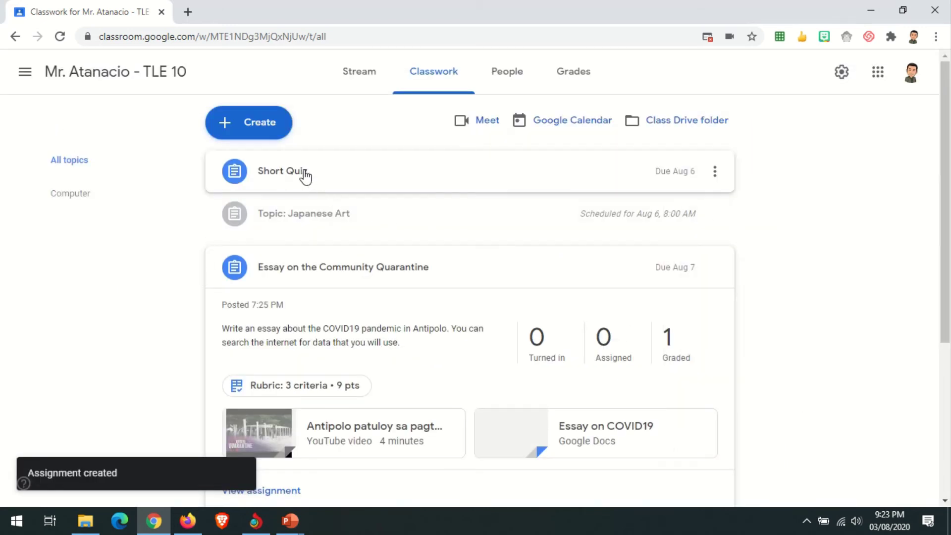
# Step: Check the Short Quiz post in the class stream
pyautogui.click(351, 78)
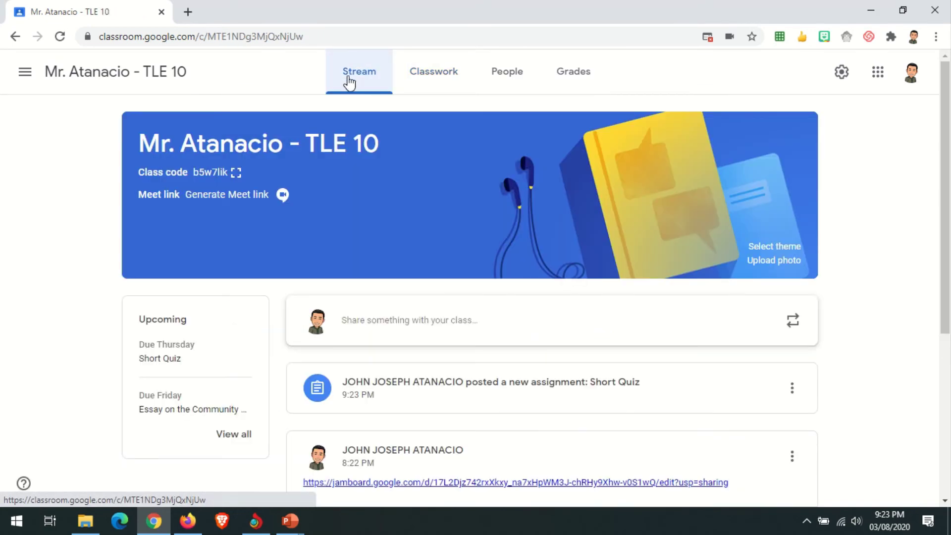
pyautogui.scroll(-1, 574, 364)
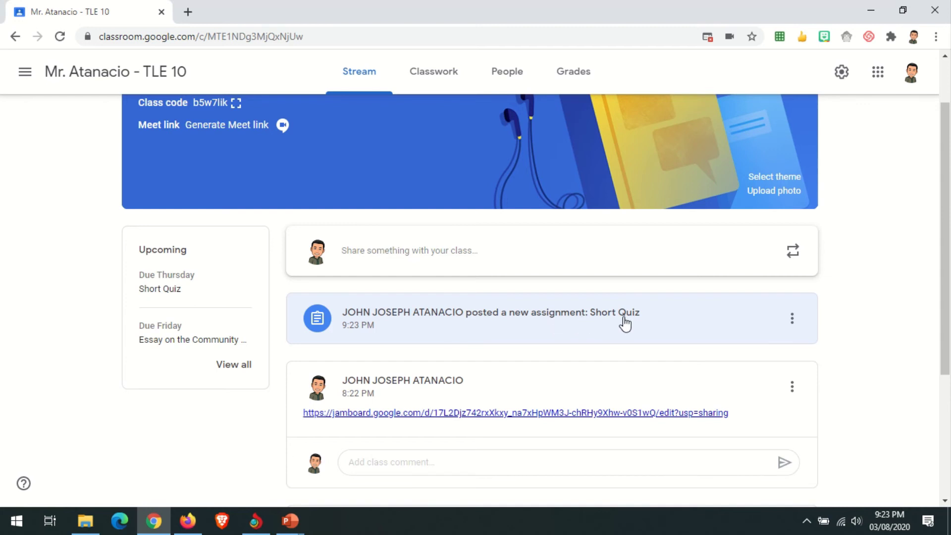
pyautogui.scroll(1, 549, 335)
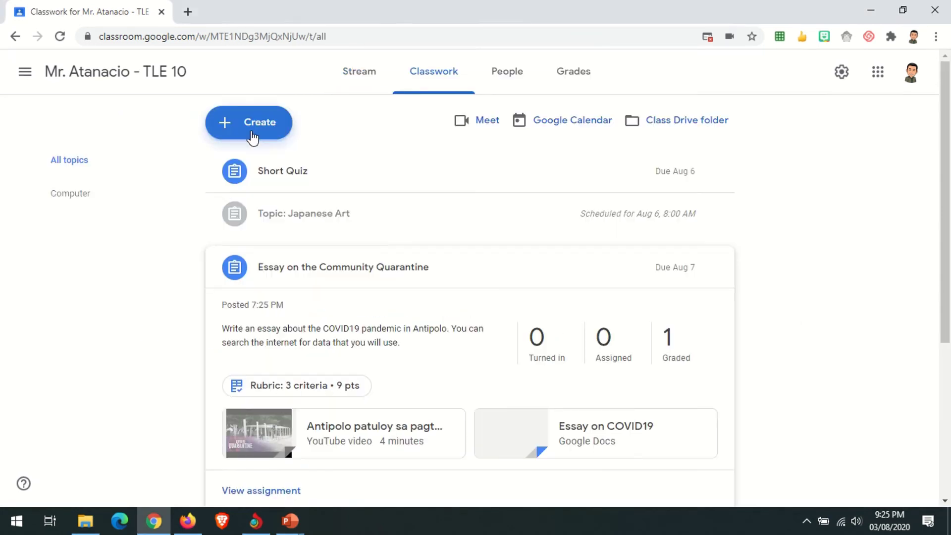
# Step: Examine the attachment sources and creatable file types in a new quiz assignment, and close it without posting
pyautogui.click(253, 121)
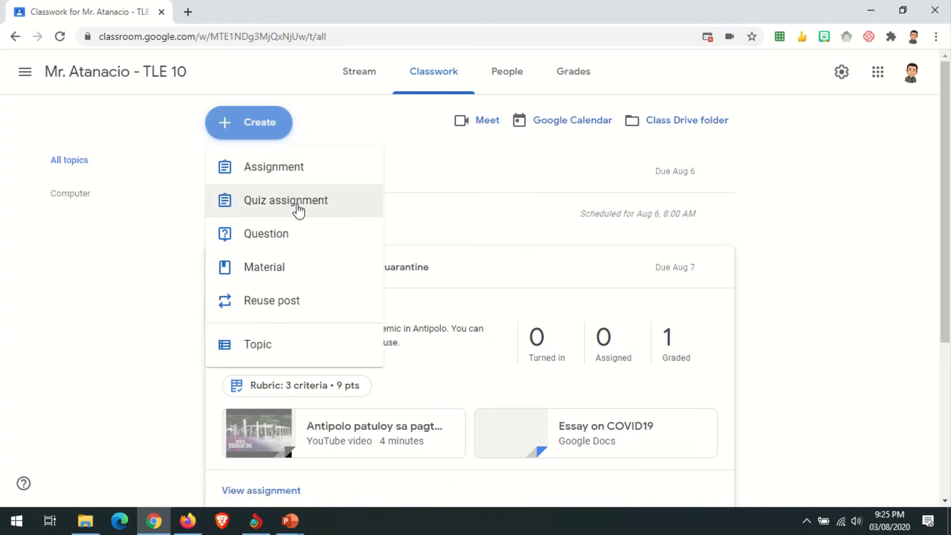
pyautogui.click(298, 210)
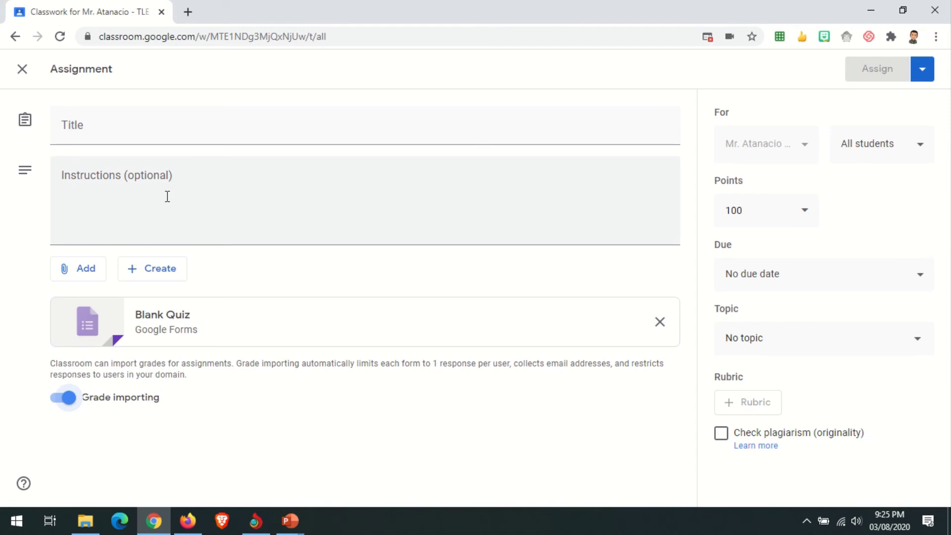
pyautogui.click(85, 268)
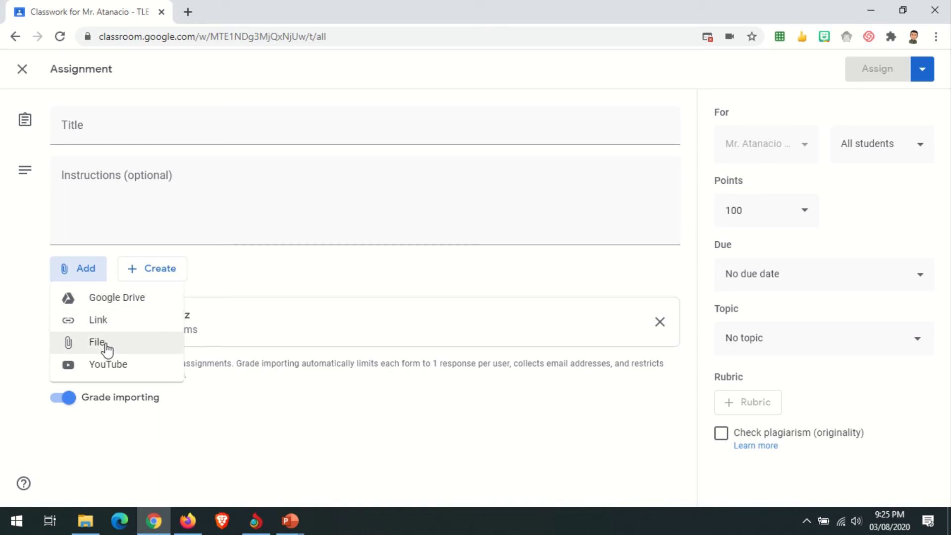
pyautogui.click(169, 271)
pyautogui.click(169, 270)
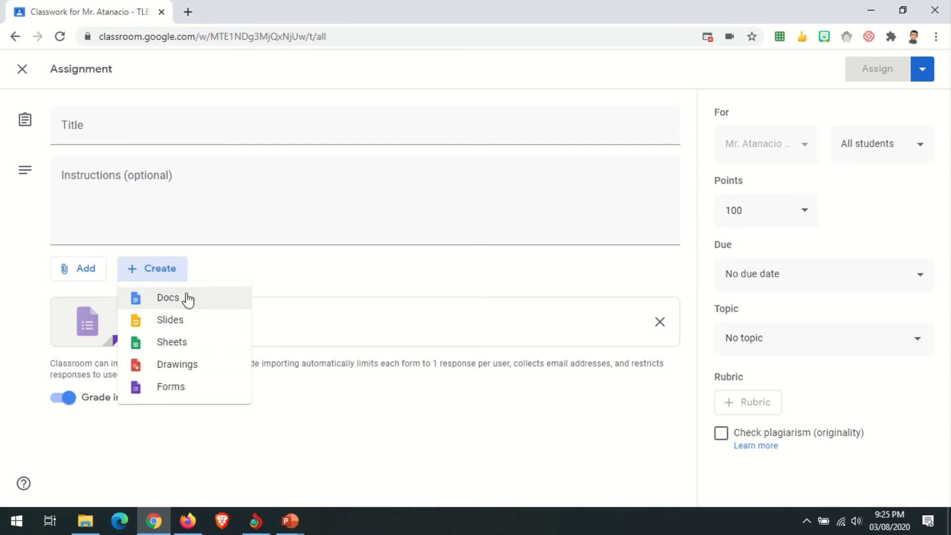
pyautogui.click(206, 267)
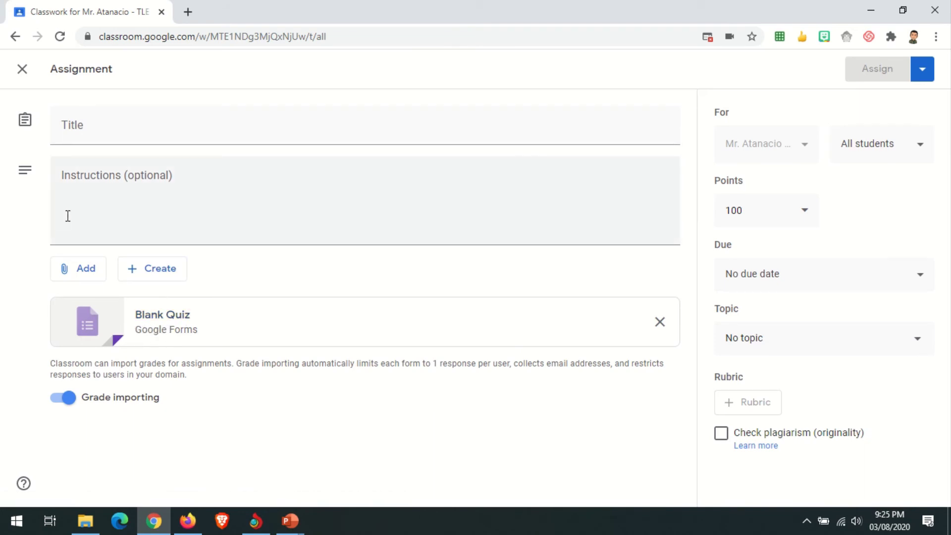
pyautogui.click(22, 69)
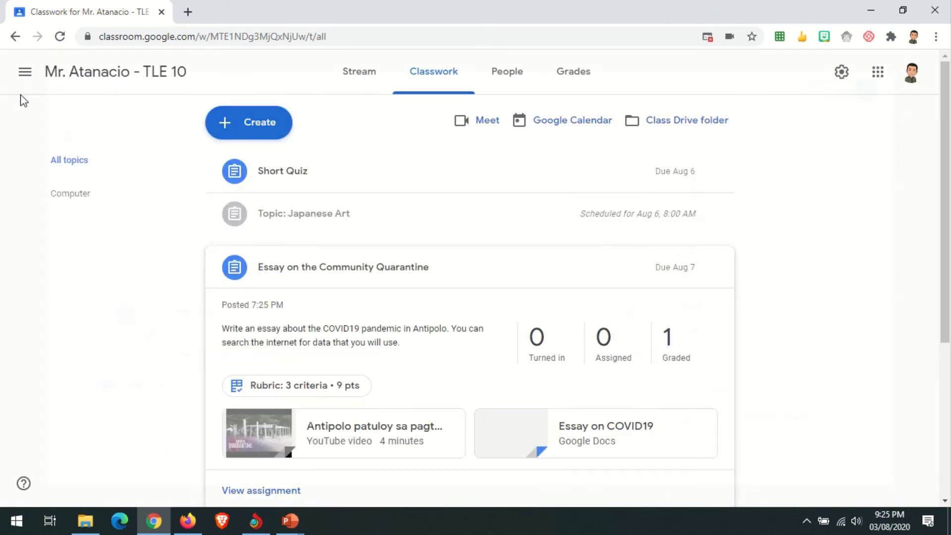
# Step: Examine the answer types available for a new classwork question, and close it without asking
pyautogui.click(253, 123)
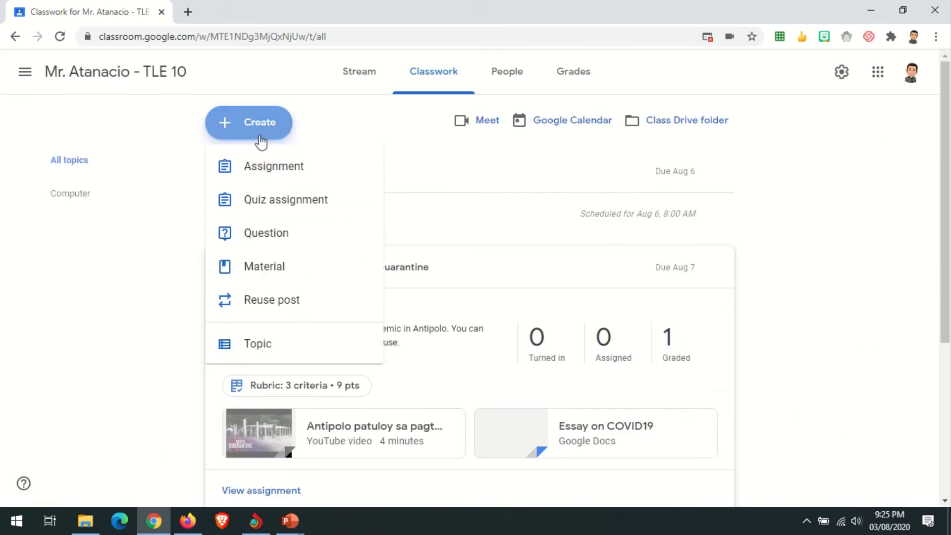
pyautogui.click(275, 237)
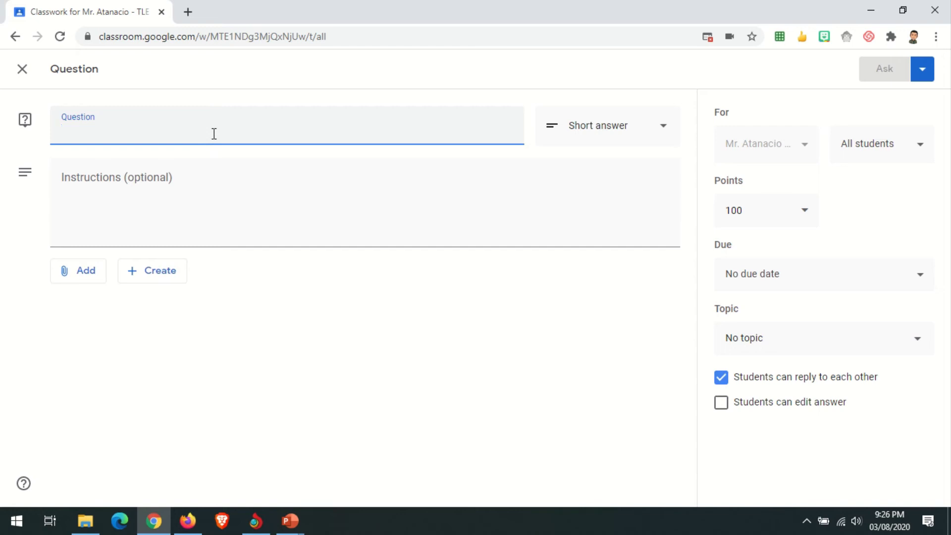
pyautogui.click(660, 130)
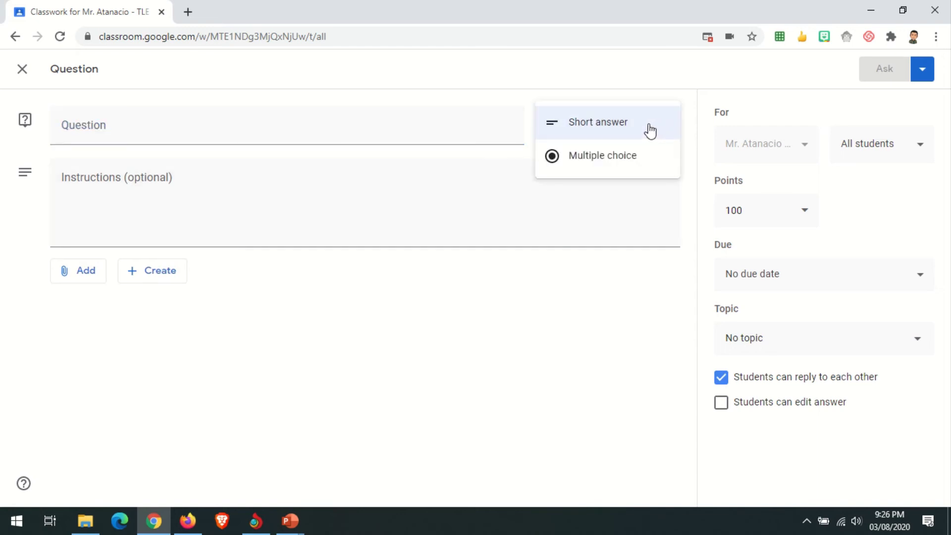
pyautogui.click(650, 131)
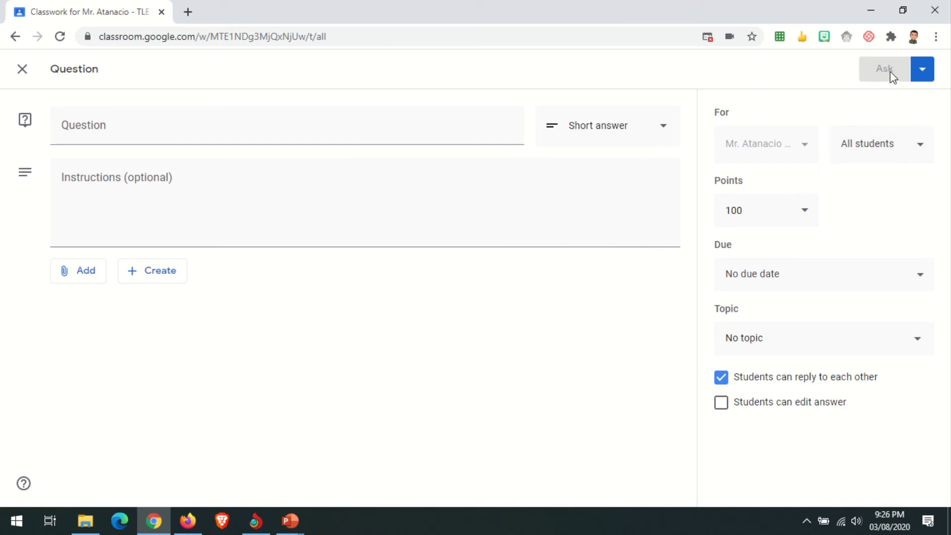
pyautogui.click(24, 72)
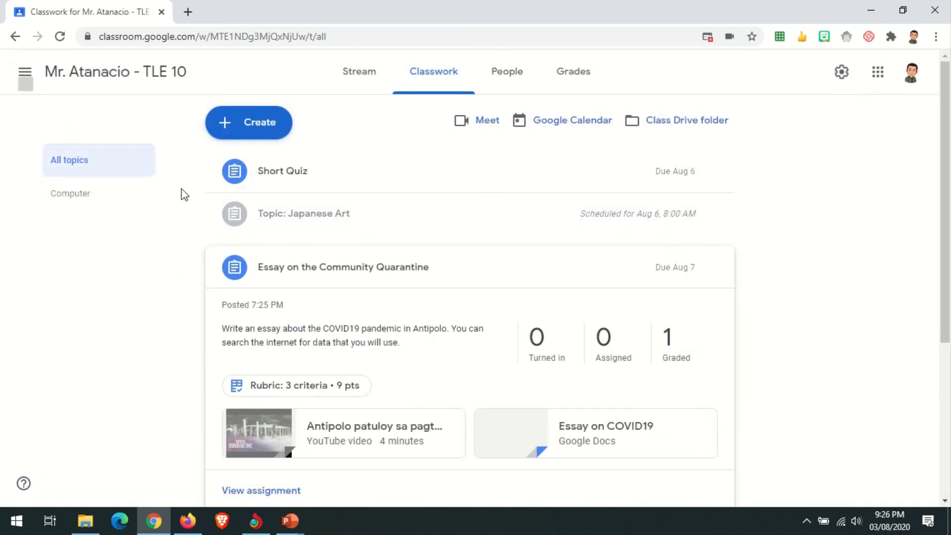
# Step: Examine the attachment sources and creatable file types in a new material post, and close it without posting
pyautogui.click(249, 123)
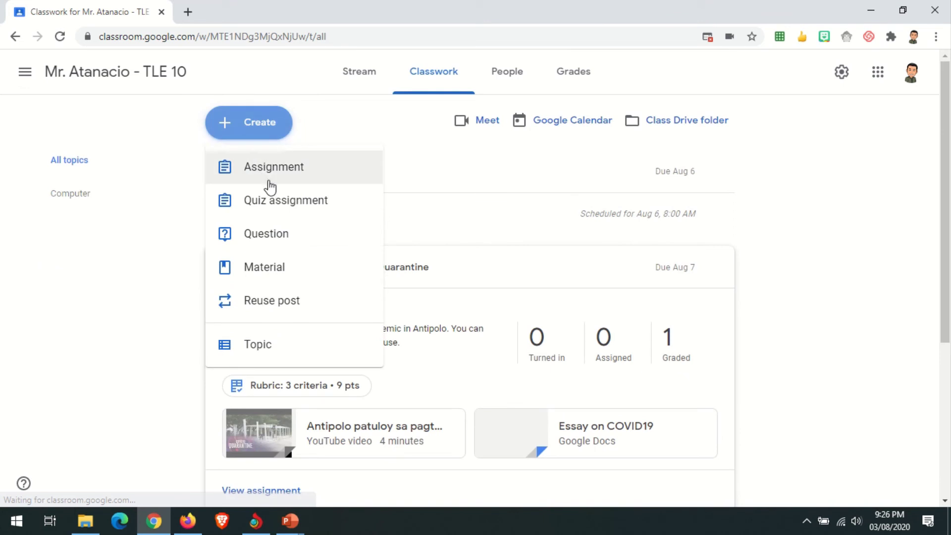
pyautogui.click(264, 271)
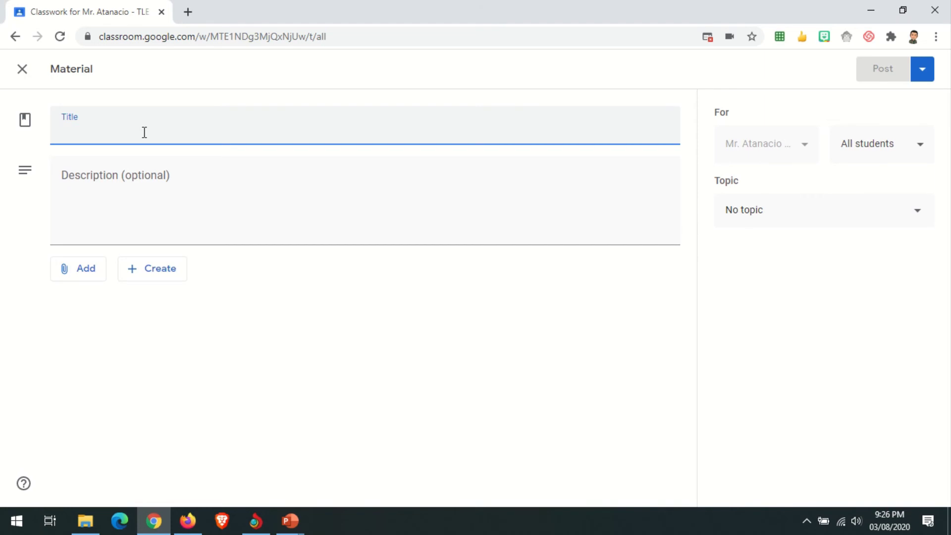
pyautogui.click(96, 274)
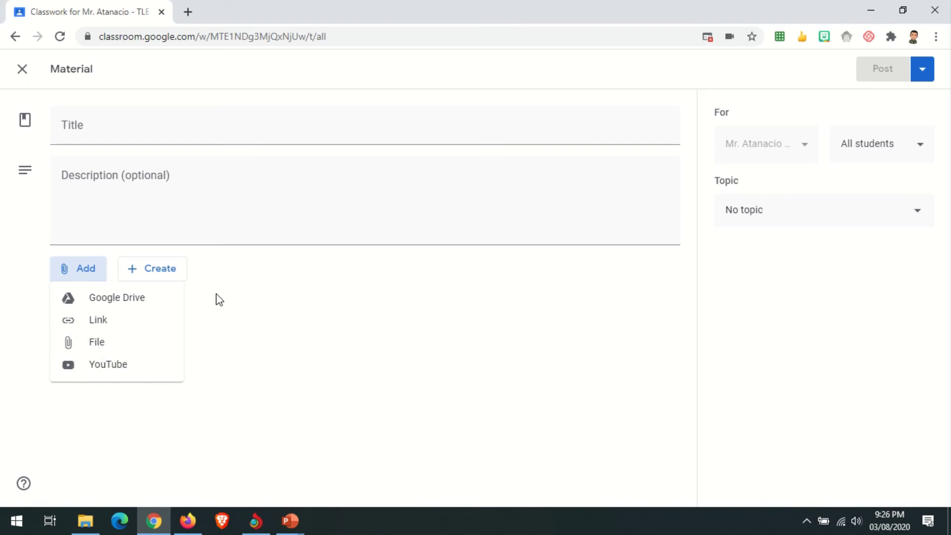
pyautogui.click(256, 283)
pyautogui.click(162, 274)
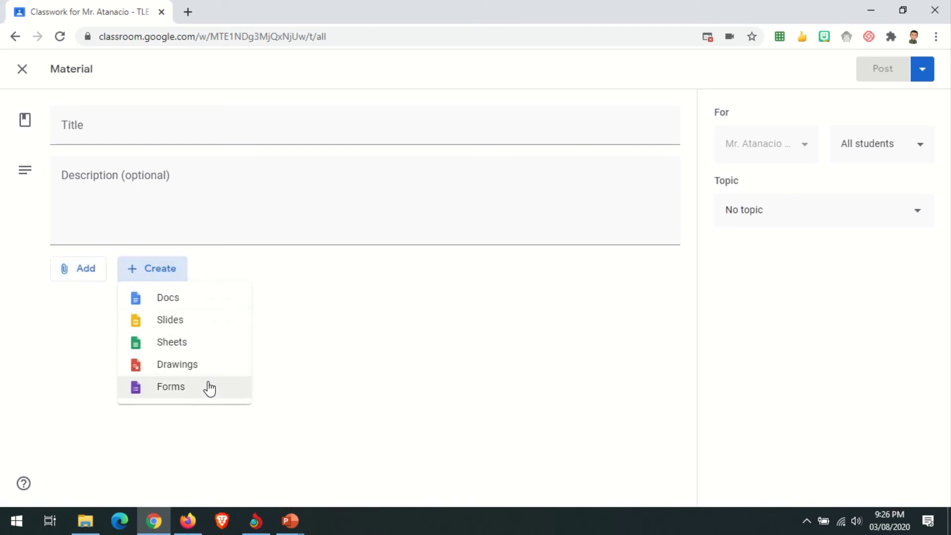
pyautogui.moveTo(431, 10)
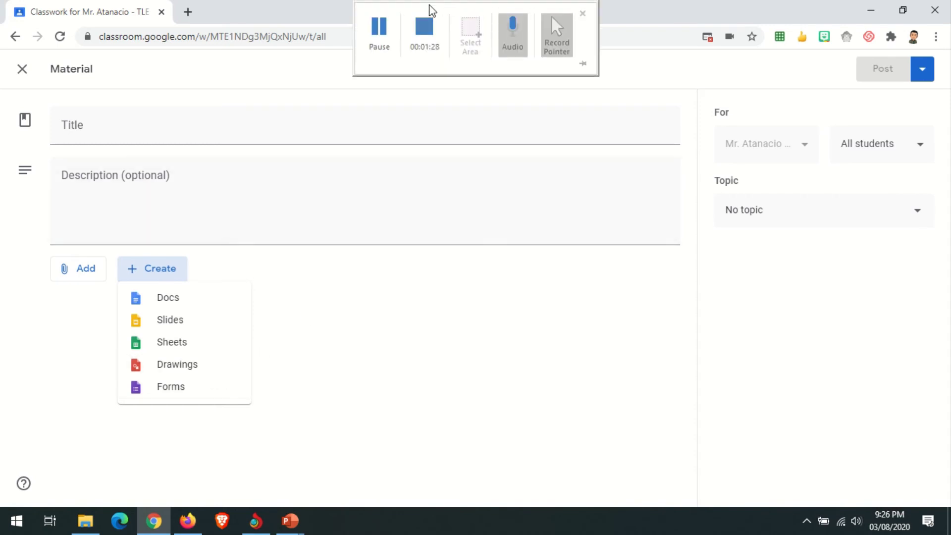
pyautogui.click(380, 32)
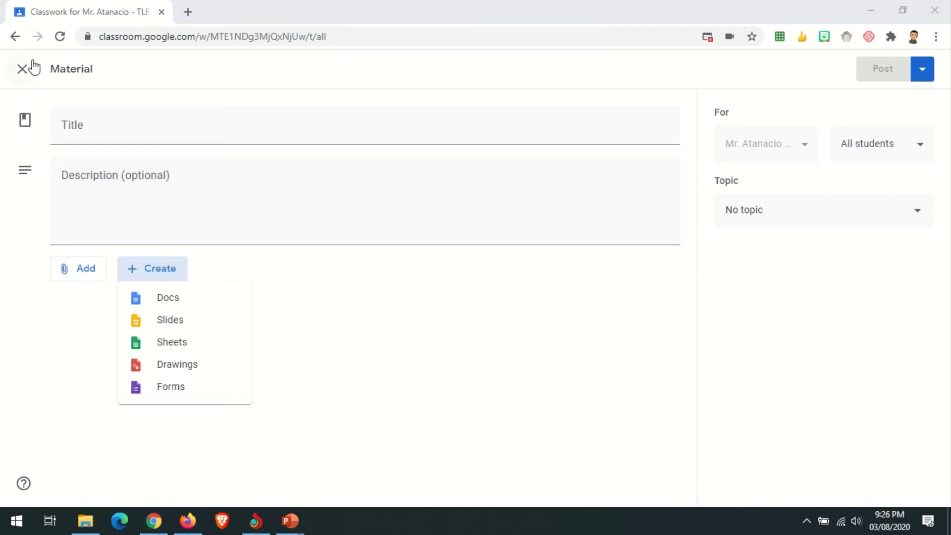
pyautogui.click(20, 74)
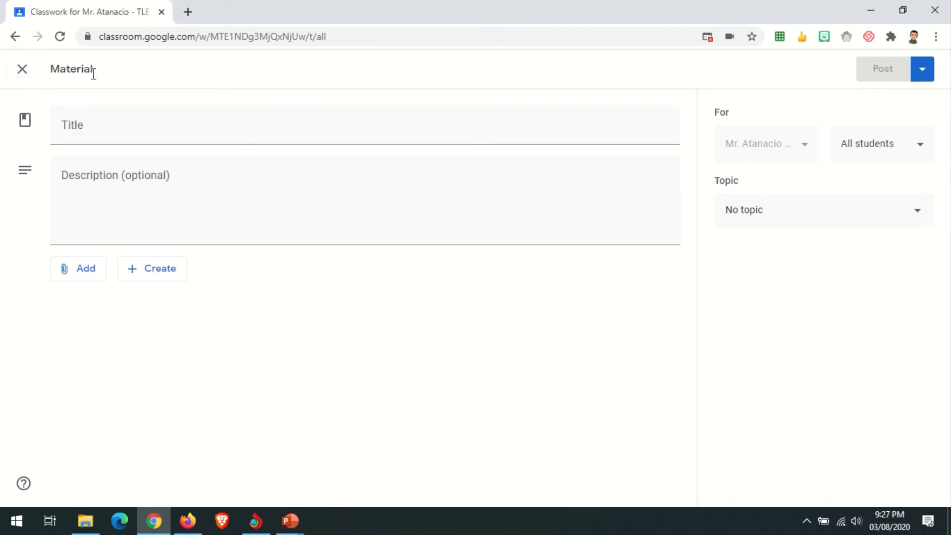
pyautogui.click(23, 71)
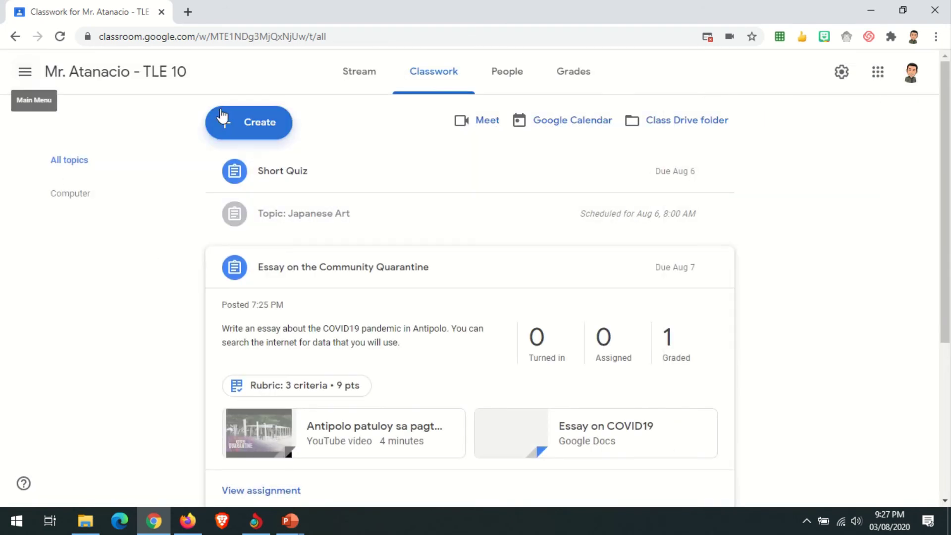
# Step: Reuse the "History of the internet" post from the TLE 10 class as a new assignment, without new attachment copies
pyautogui.click(252, 120)
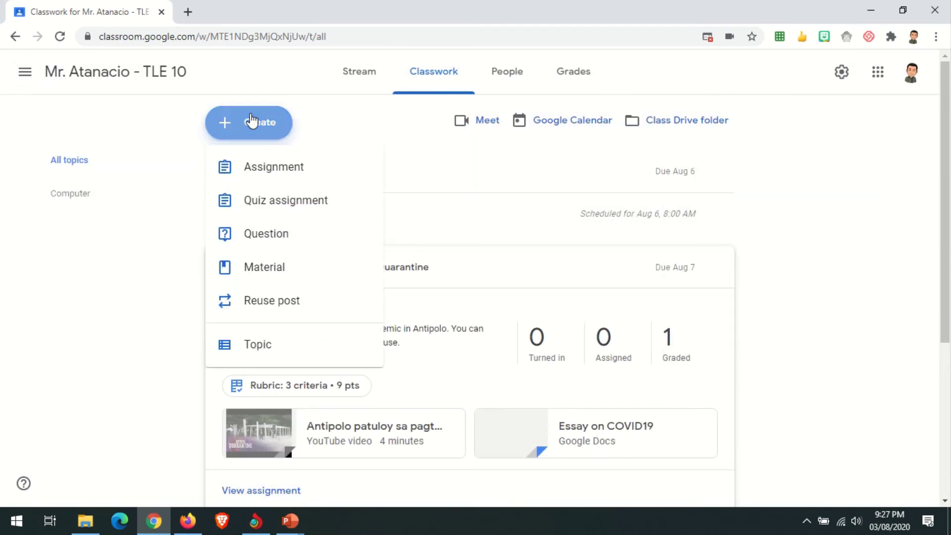
pyautogui.click(284, 309)
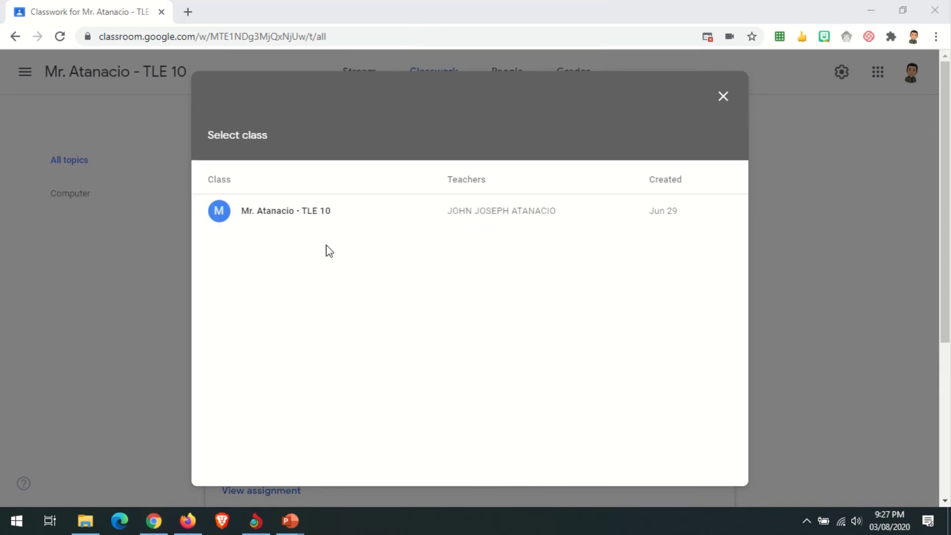
pyautogui.click(292, 216)
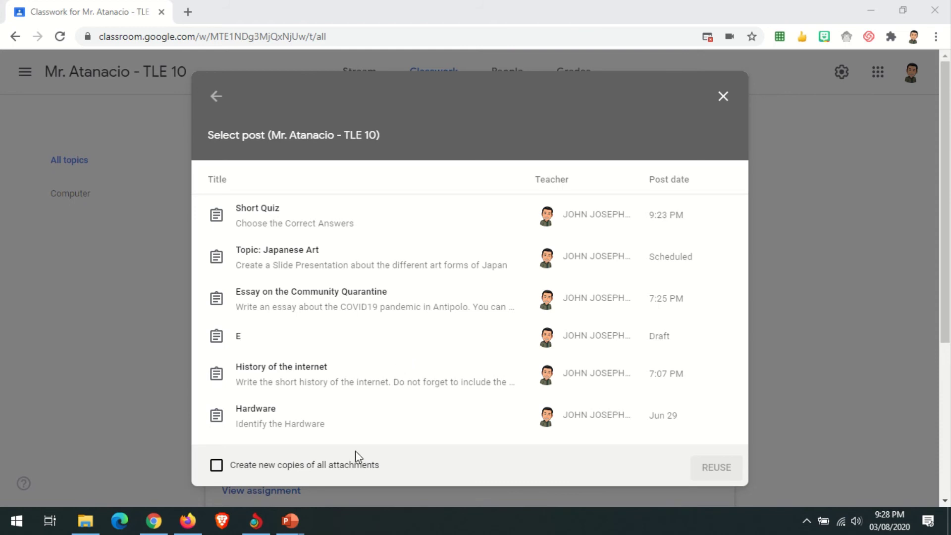
pyautogui.click(332, 380)
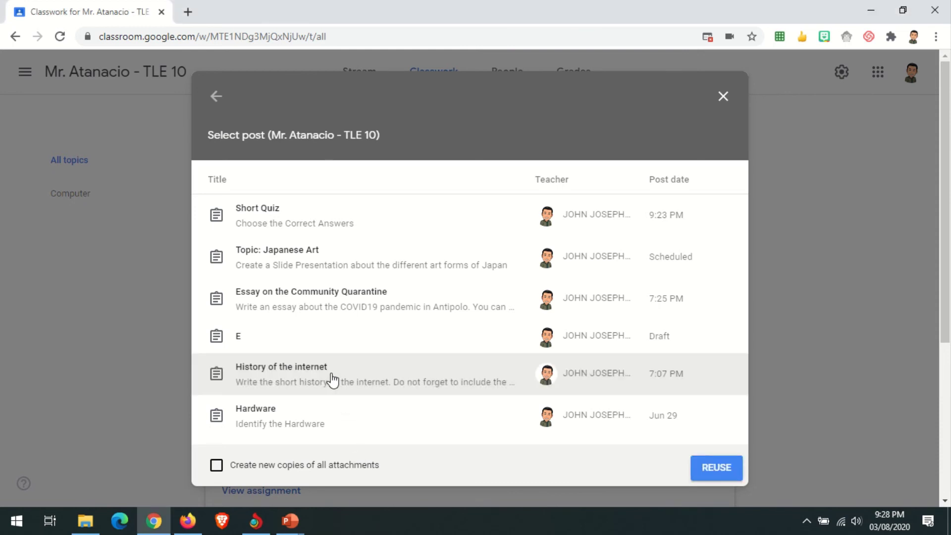
pyautogui.click(722, 475)
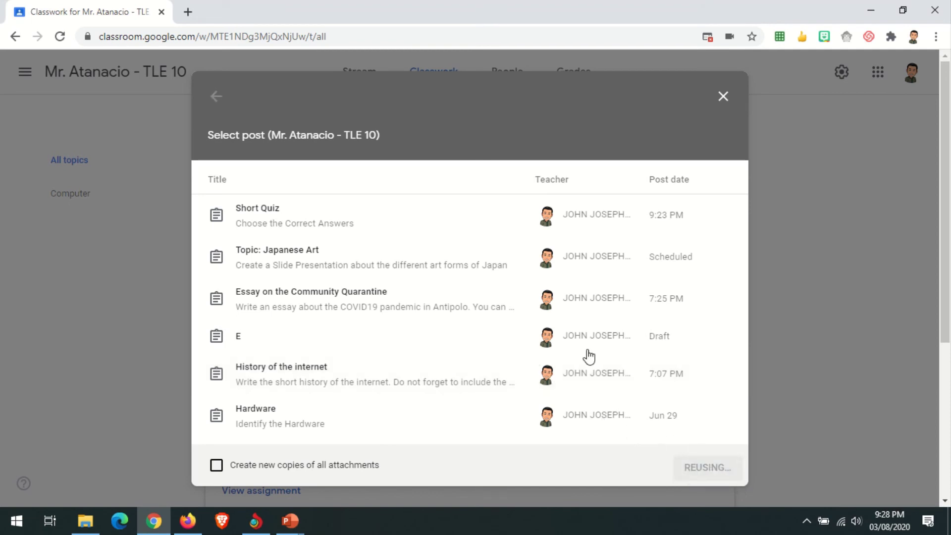
pyautogui.moveTo(361, 7)
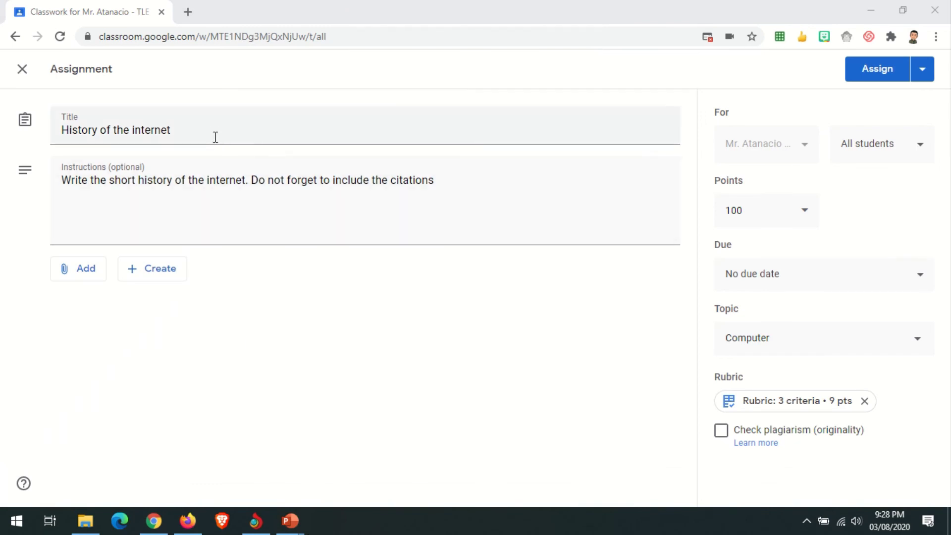
# Step: Retitle the reused assignment "Data Privacy" and replace its instructions with "Write and essay about data privacy"
pyautogui.moveTo(216, 137); pyautogui.dragTo(36, 145)
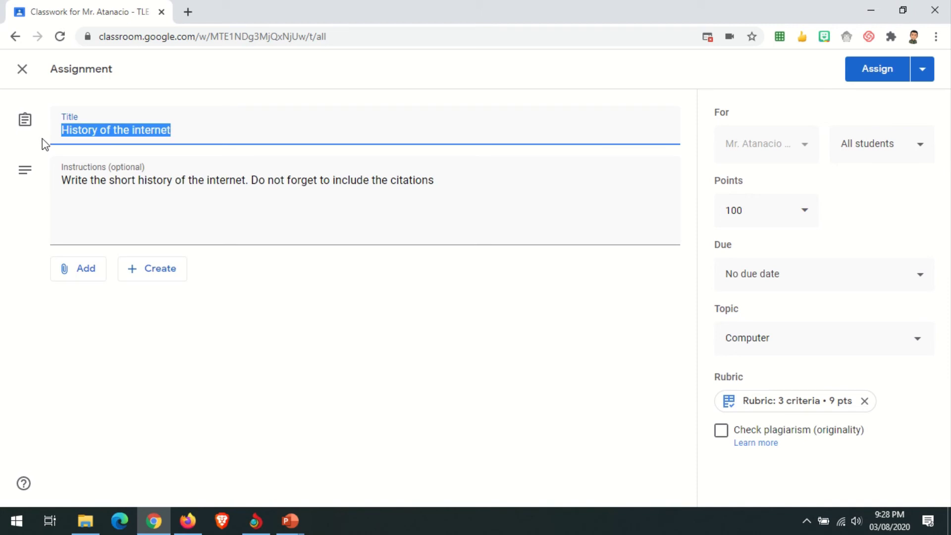
pyautogui.write('Hi')
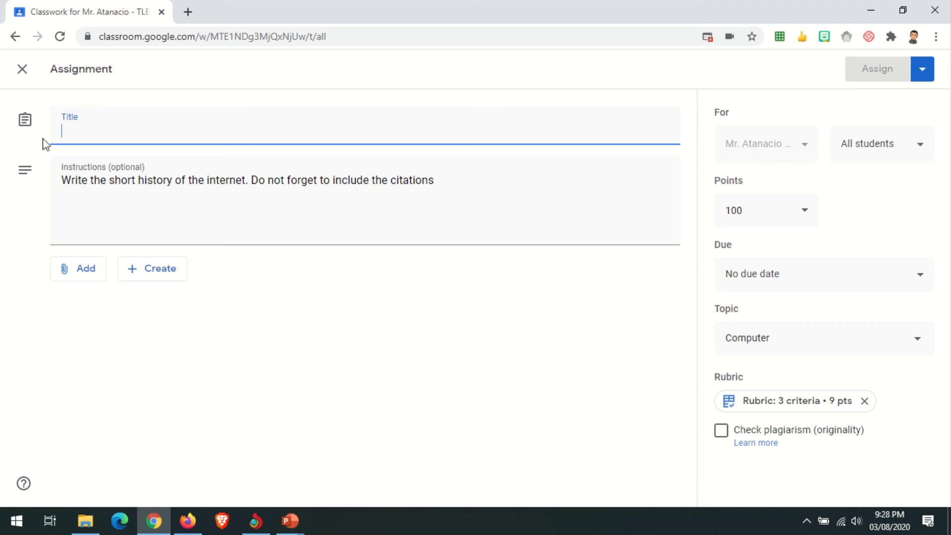
pyautogui.moveTo(379, 4)
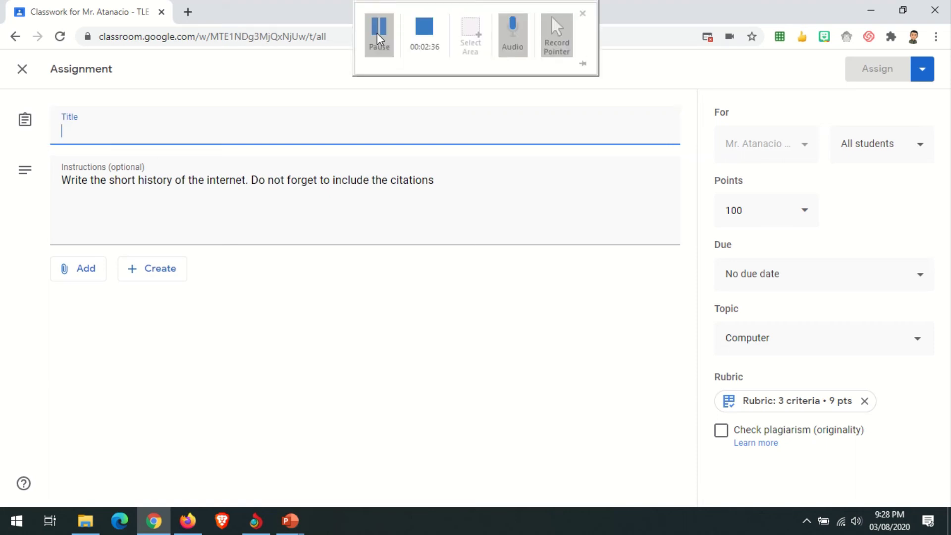
pyautogui.write('Data Privacy')
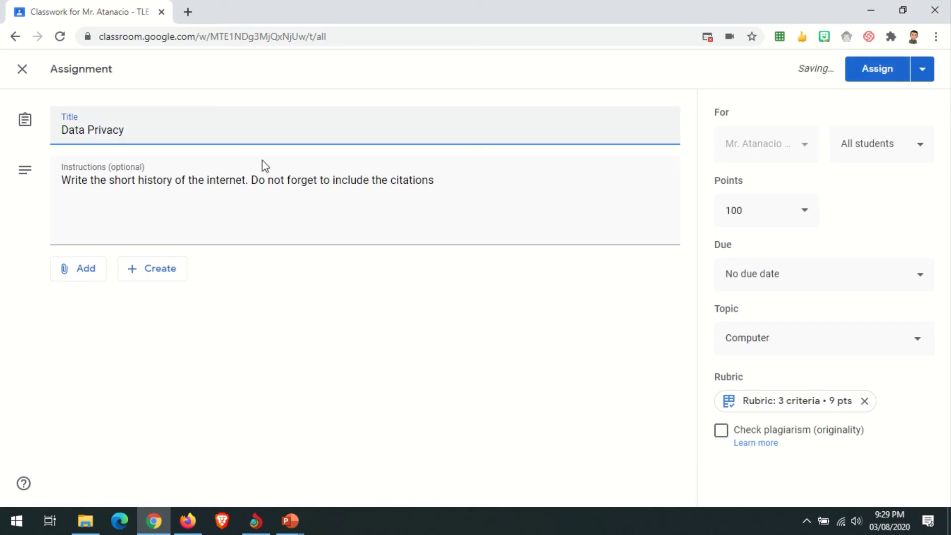
pyautogui.moveTo(485, 180); pyautogui.dragTo(4, 195)
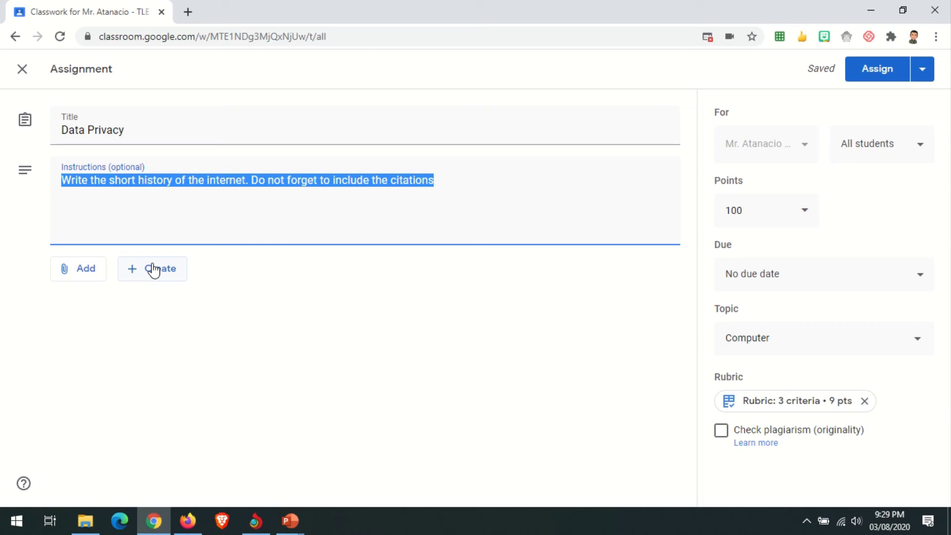
pyautogui.write('Write and essay about data privacy')
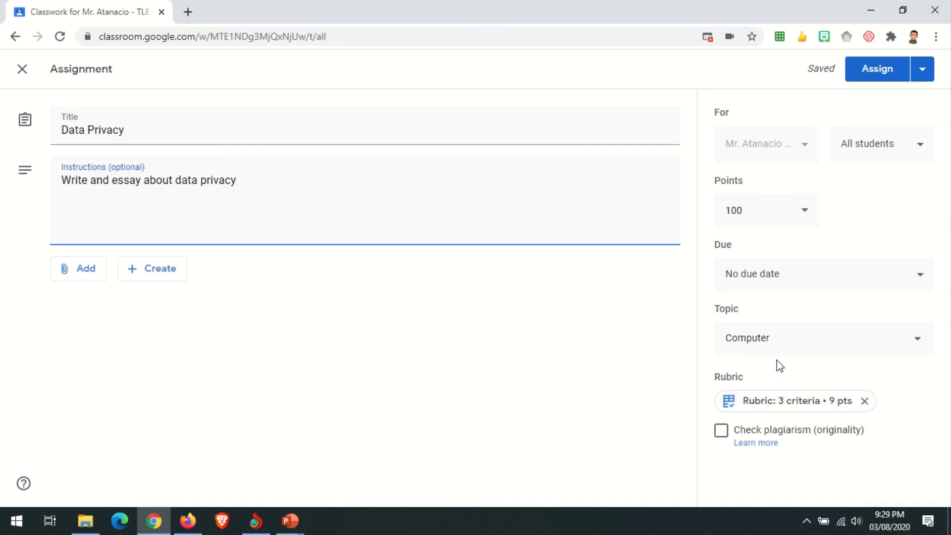
# Step: Set the Data Privacy assignment's due date to Aug 13, 2020
pyautogui.click(838, 271)
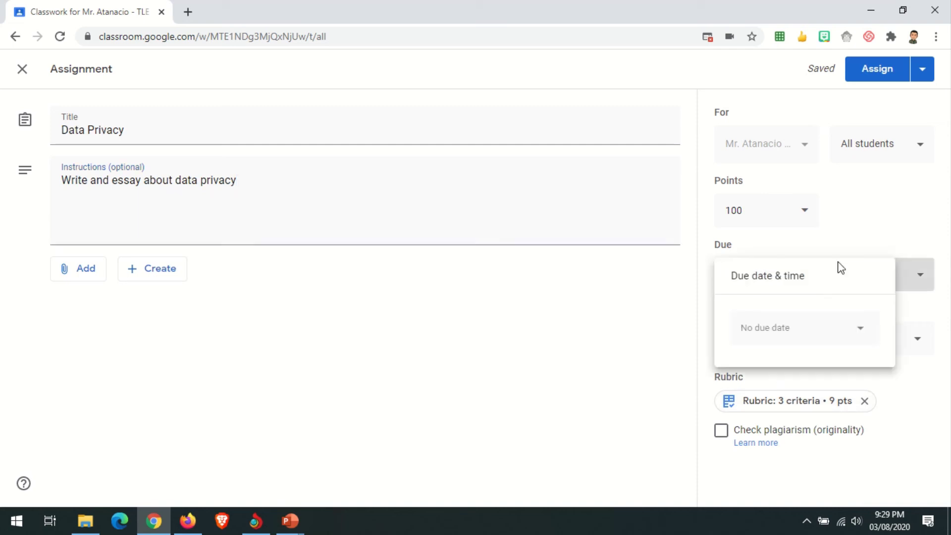
pyautogui.click(802, 341)
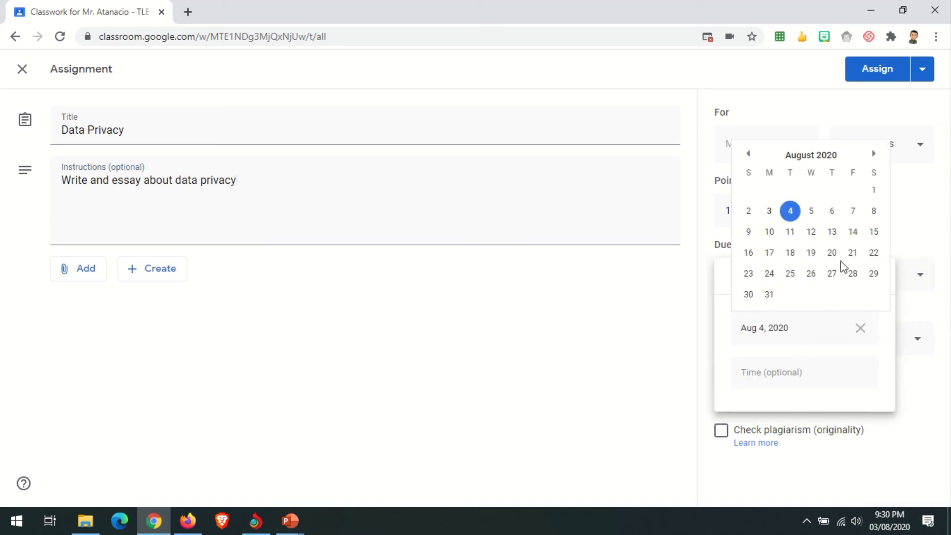
pyautogui.click(833, 232)
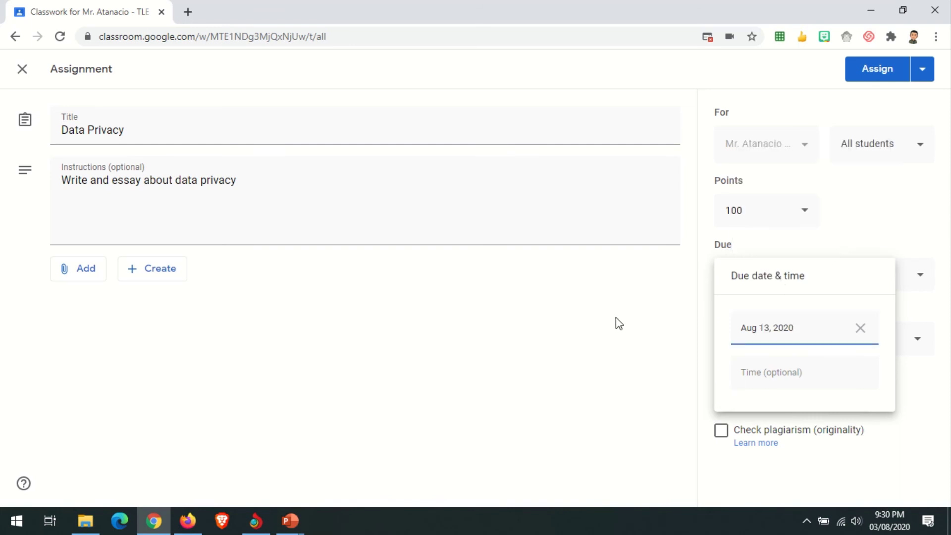
# Step: Look over the attachment sources and creatable file types for the Data Privacy assignment, and assign it to all students
pyautogui.click(94, 278)
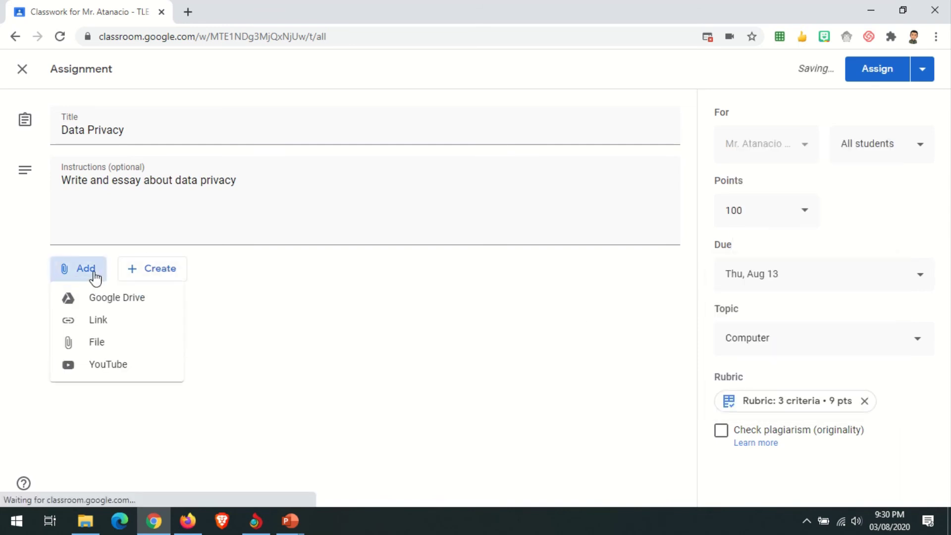
pyautogui.click(175, 275)
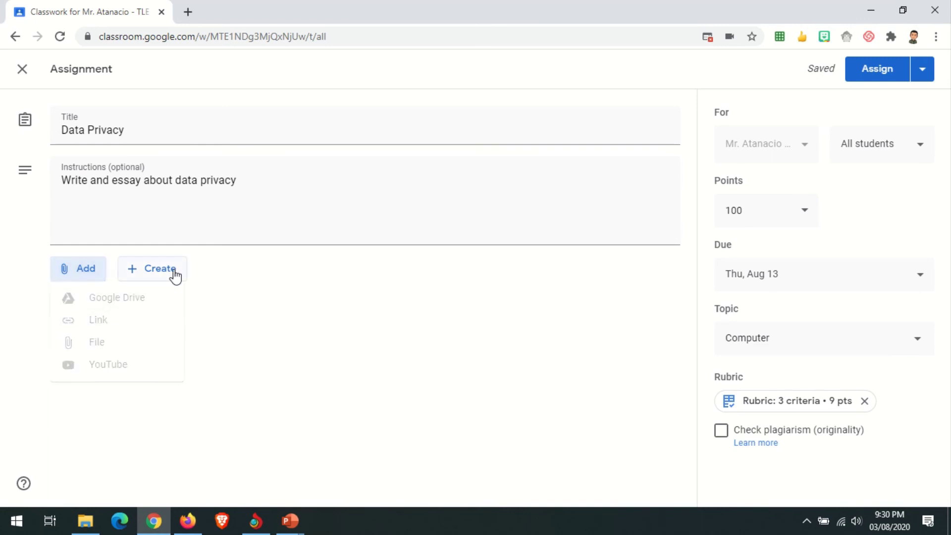
pyautogui.click(169, 276)
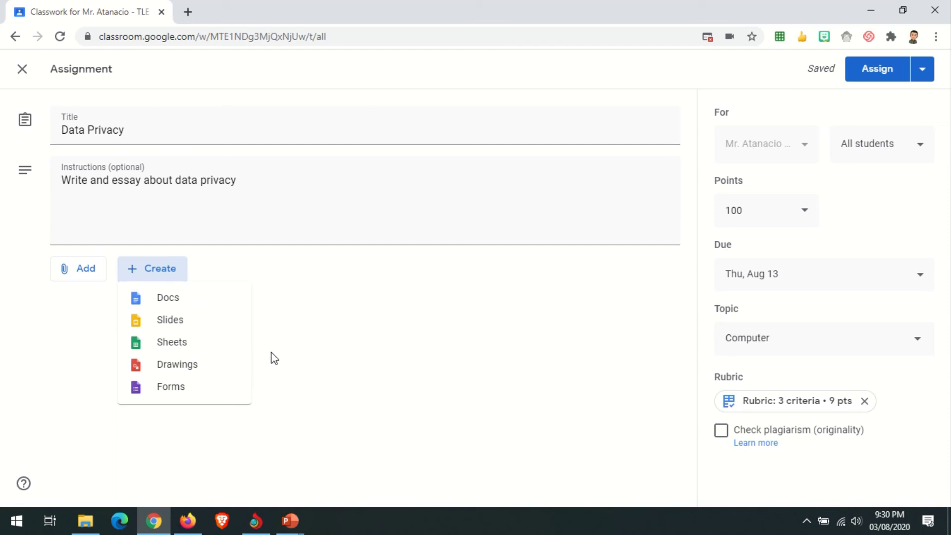
pyautogui.click(520, 275)
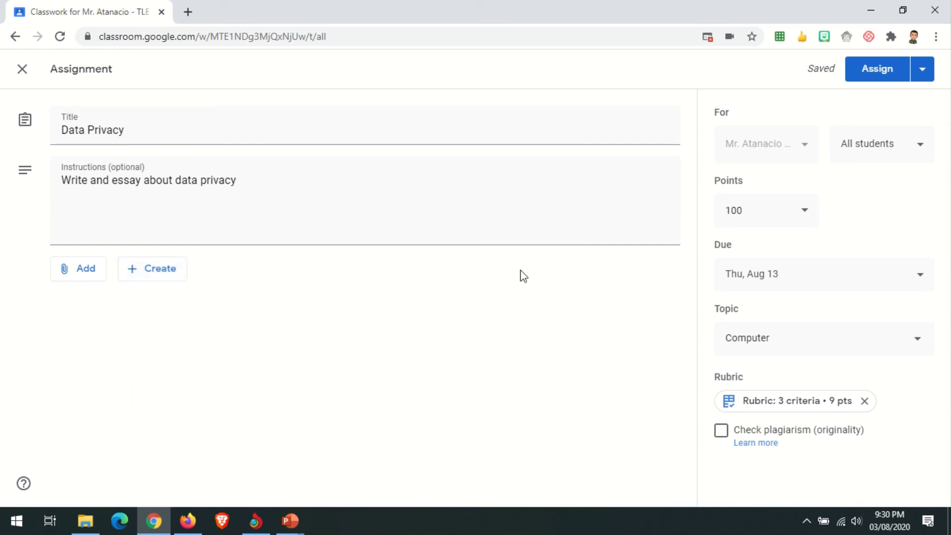
pyautogui.click(880, 70)
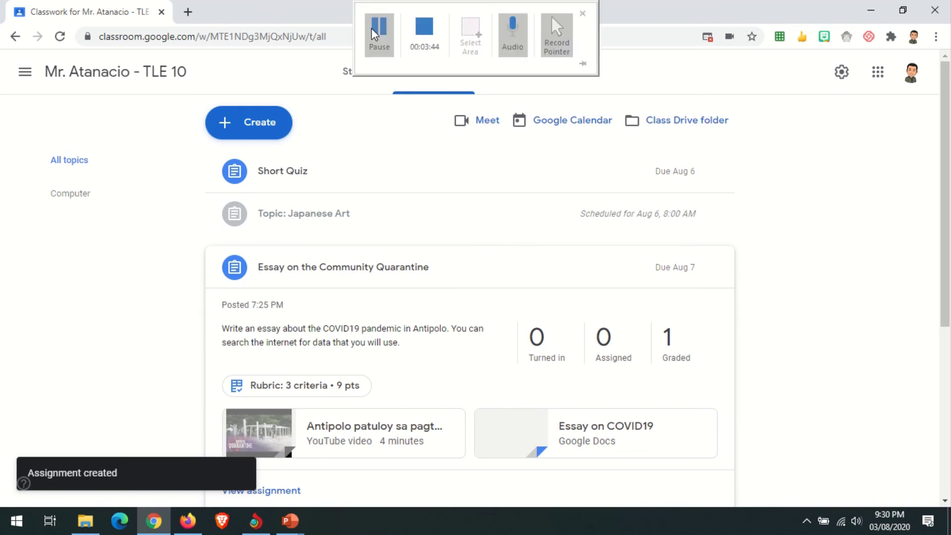
# Step: Check the Data Privacy assignment under the Computer topic in the classwork list
pyautogui.click(375, 35)
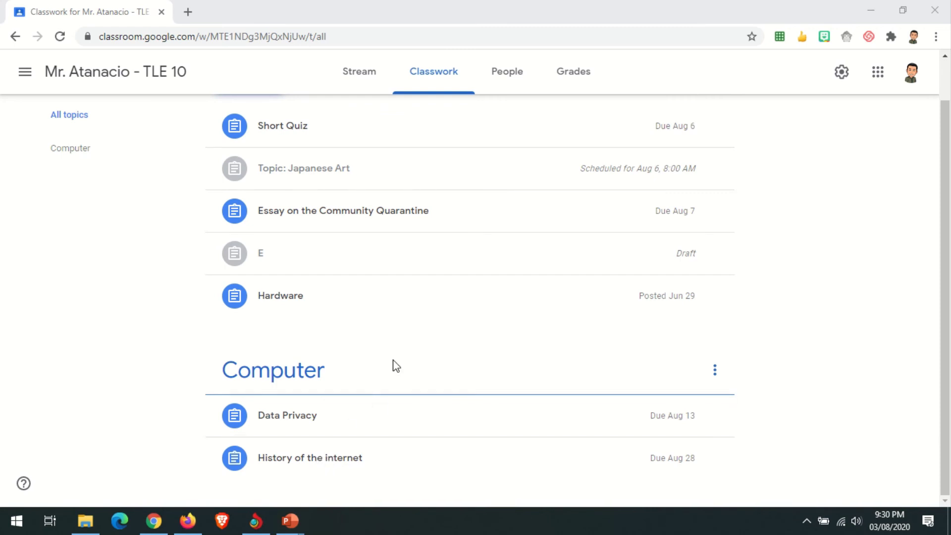
pyautogui.scroll(1, 344, 284)
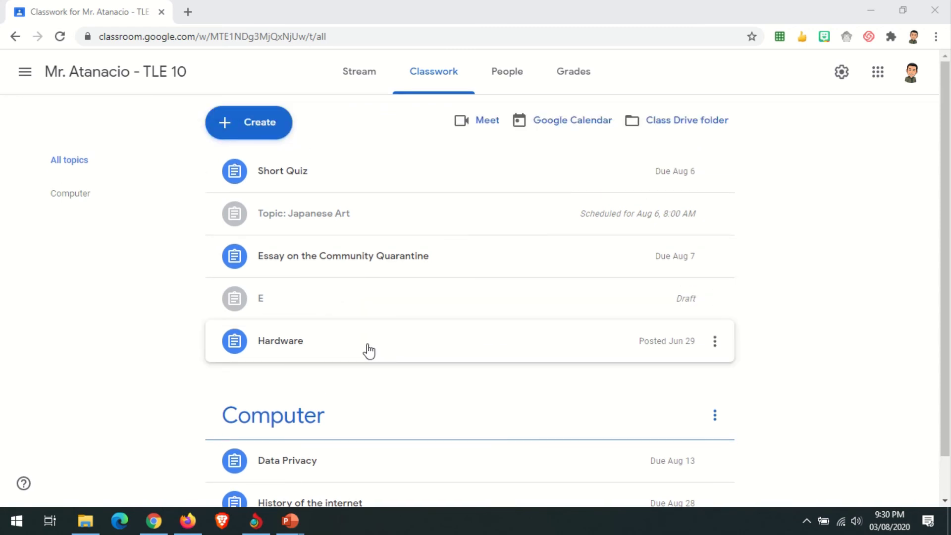
pyautogui.scroll(-1, 355, 350)
pyautogui.scroll(1, 405, 266)
pyautogui.moveTo(424, 2)
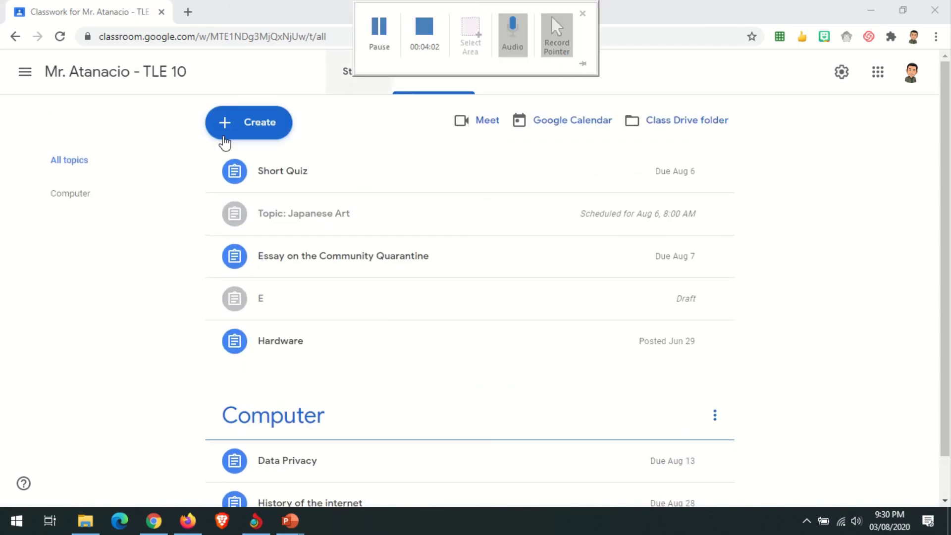
# Step: Add a classwork topic named "Entrepreneurship"
pyautogui.click(252, 123)
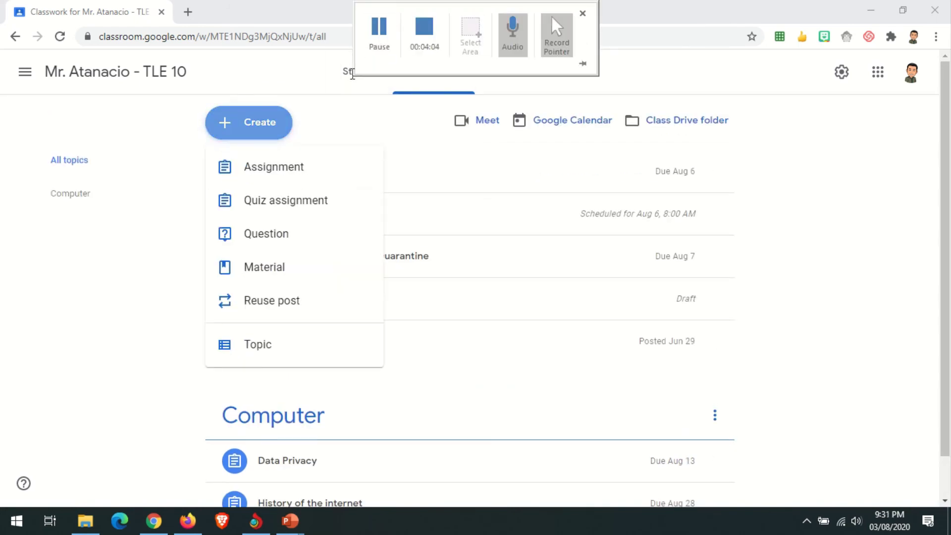
pyautogui.click(257, 124)
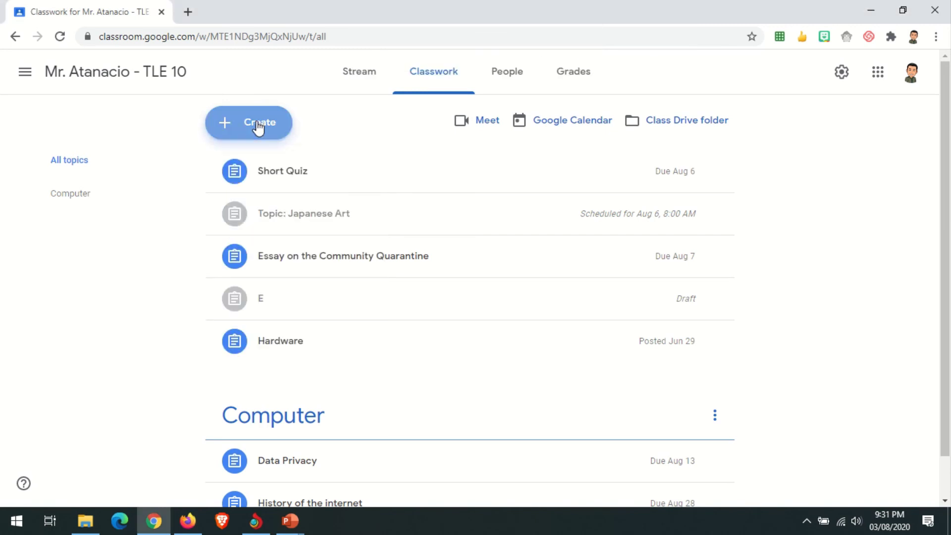
pyautogui.click(258, 124)
pyautogui.click(261, 345)
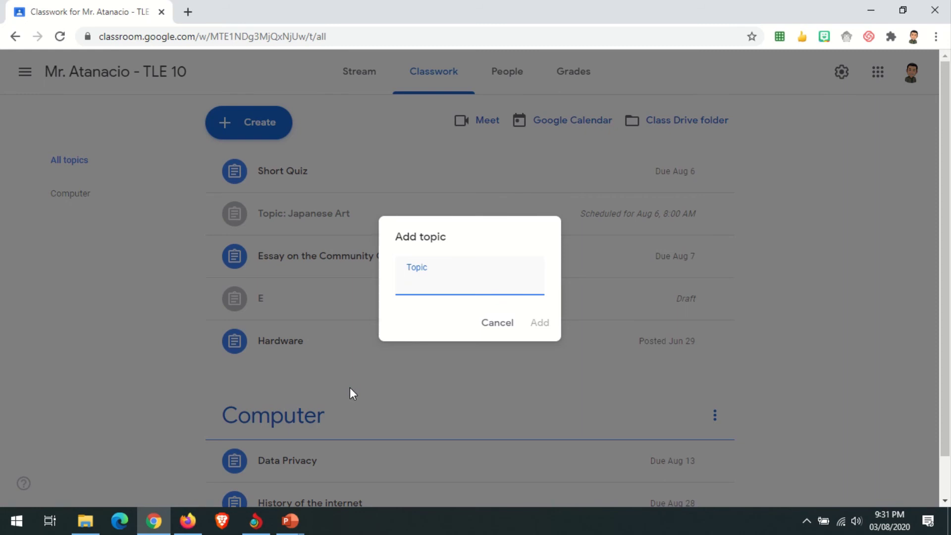
pyautogui.write('Entrepreneurship')
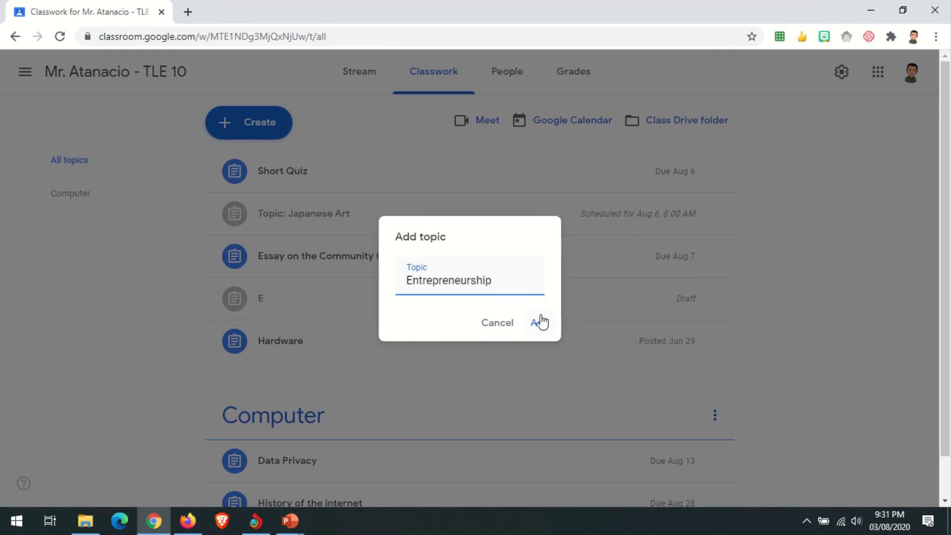
pyautogui.click(539, 322)
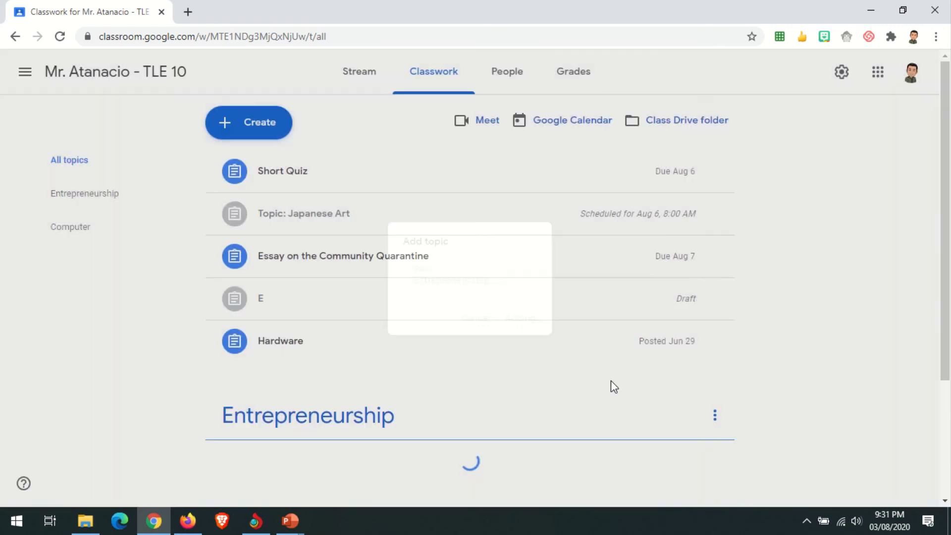
# Step: Look over the classwork page with the new Entrepreneurship topic
pyautogui.scroll(-3, 492, 296)
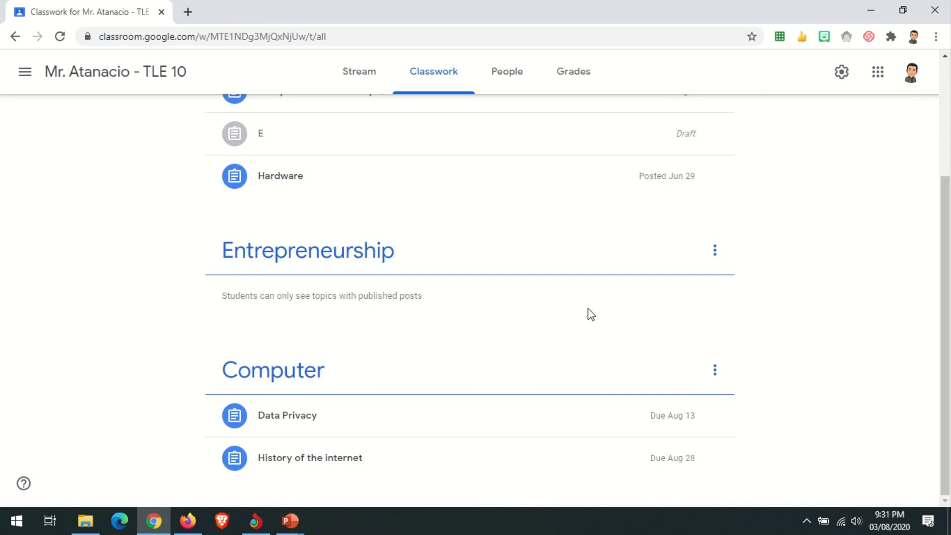
pyautogui.scroll(3, 476, 310)
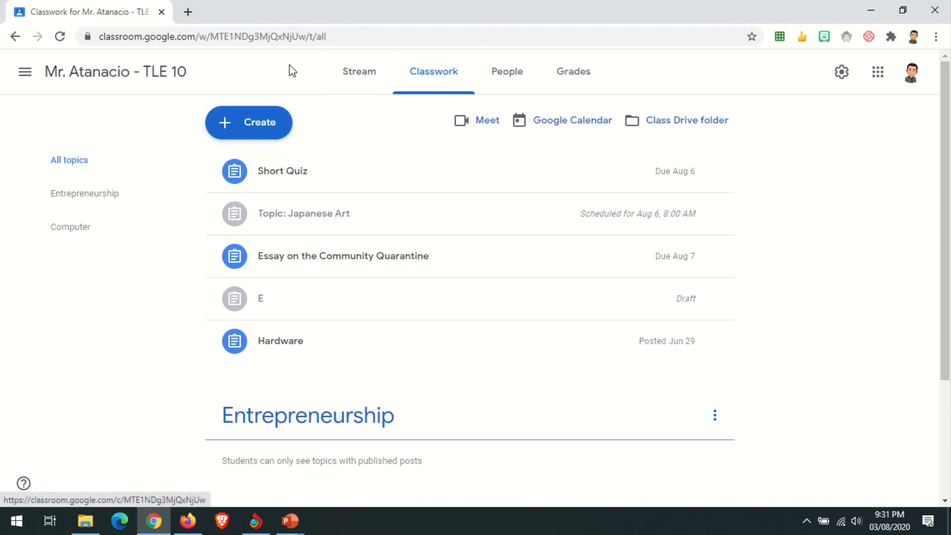
pyautogui.click(424, 36)
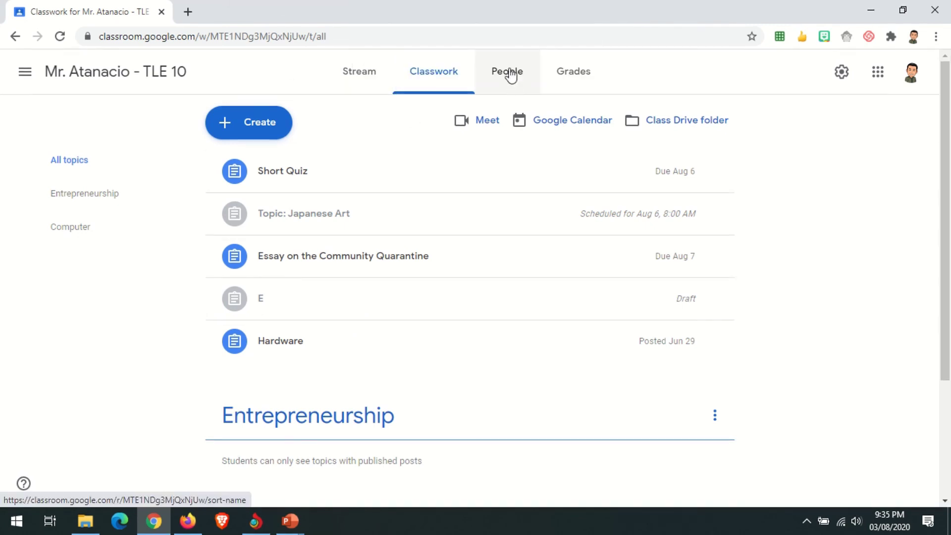
# Step: Invite a fellow teacher to the TLE 10 class by searching for "rap" and picking the matching account
pyautogui.click(509, 74)
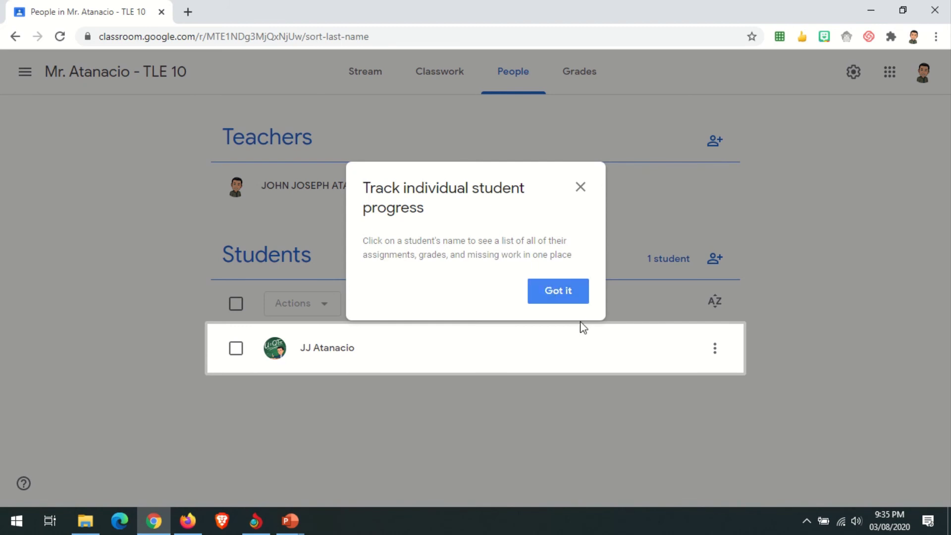
pyautogui.click(573, 296)
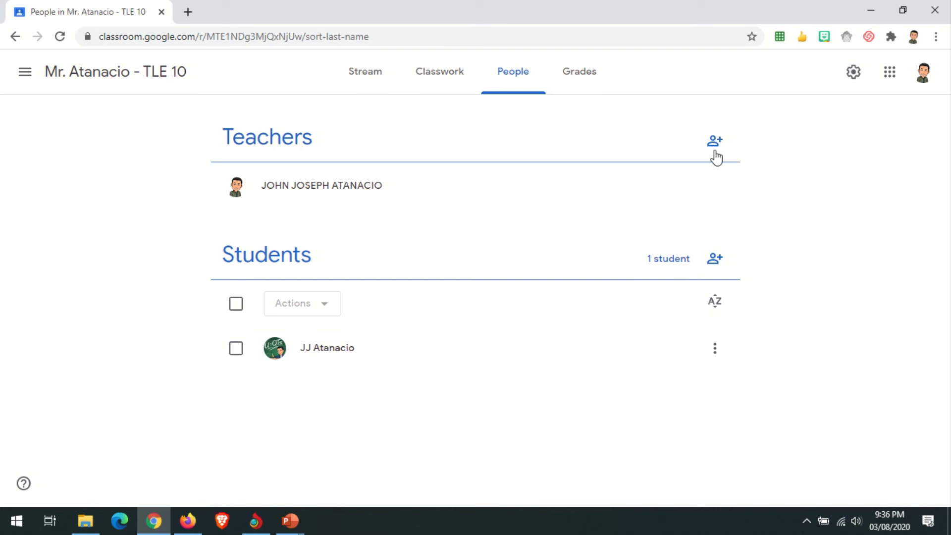
pyautogui.click(716, 144)
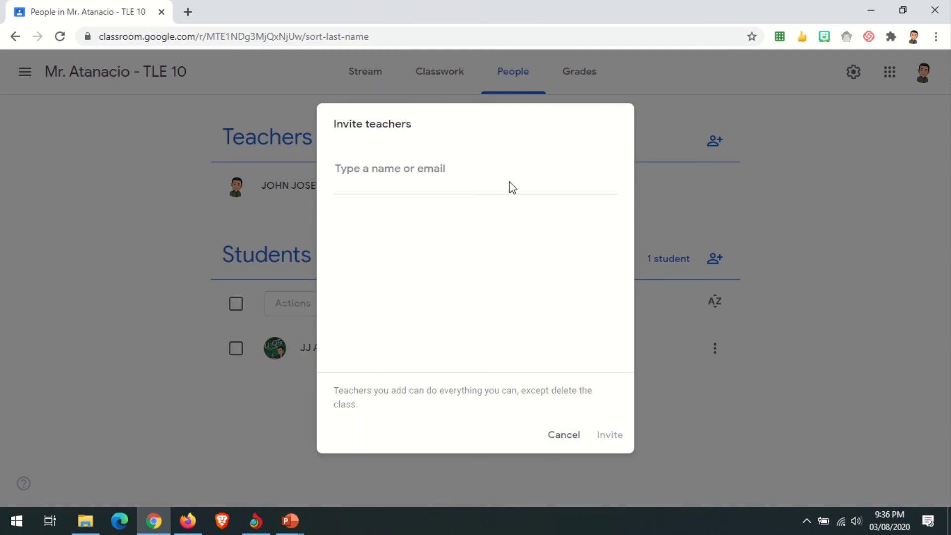
pyautogui.write('rap')
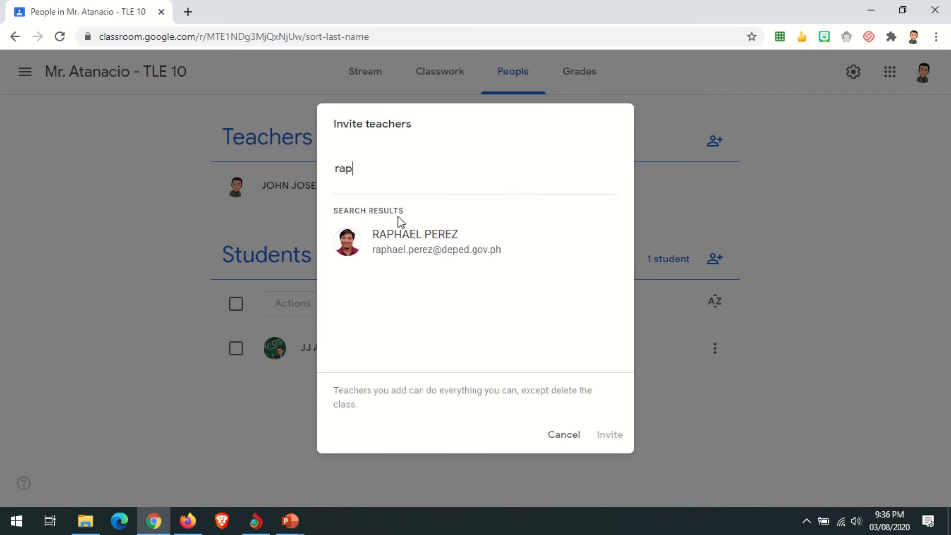
pyautogui.click(434, 244)
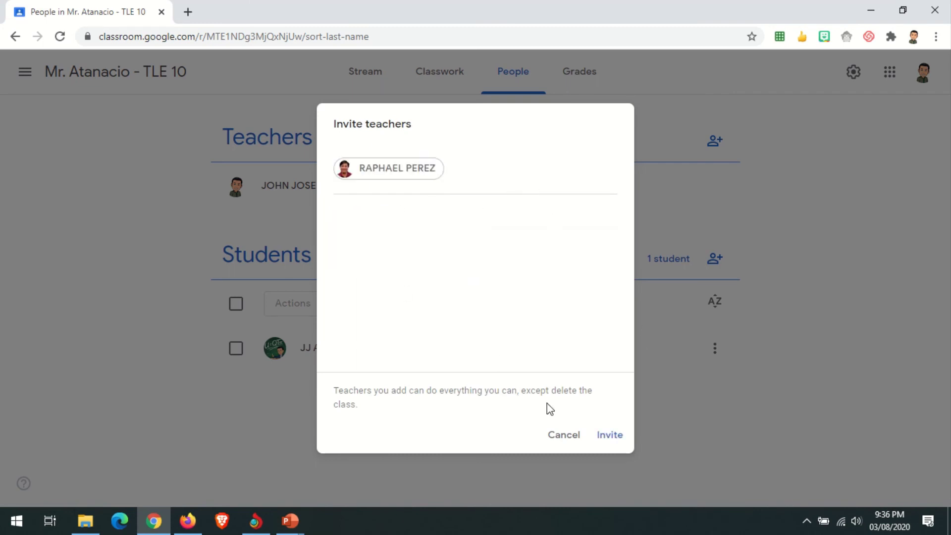
pyautogui.click(610, 439)
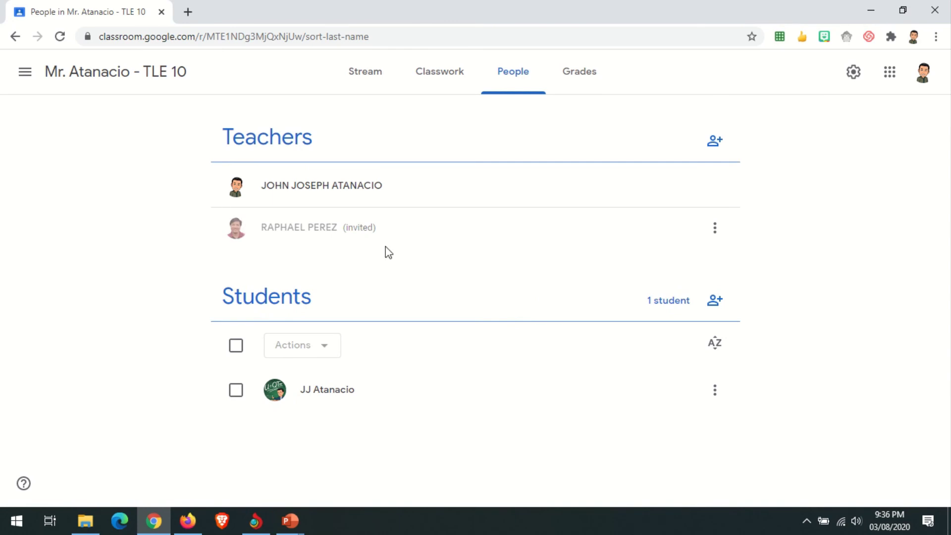
pyautogui.moveTo(444, 1)
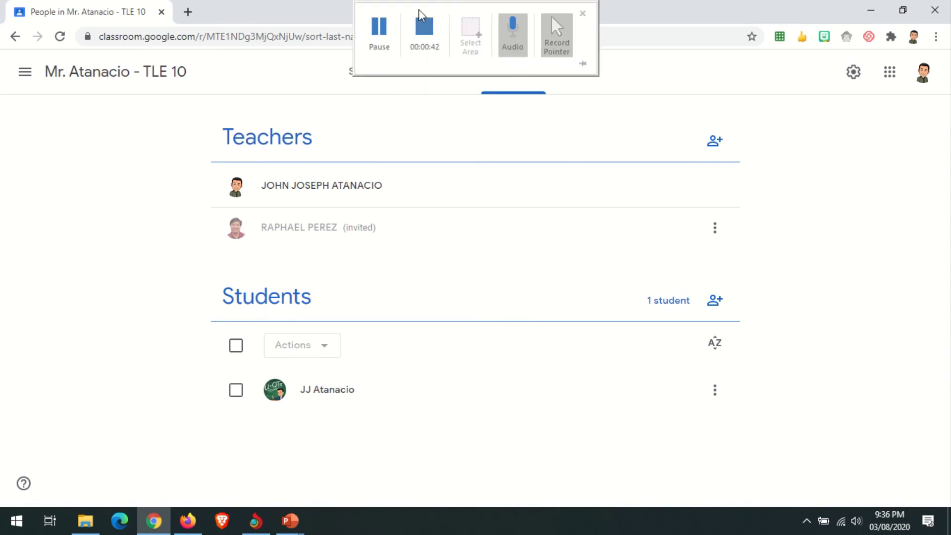
pyautogui.click(384, 28)
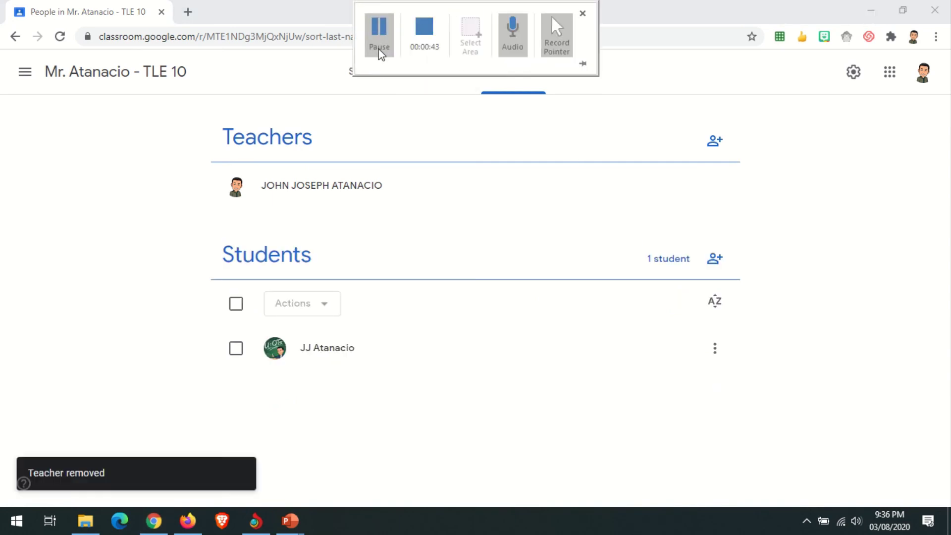
# Step: Open the form for inviting students to the class
pyautogui.click(715, 259)
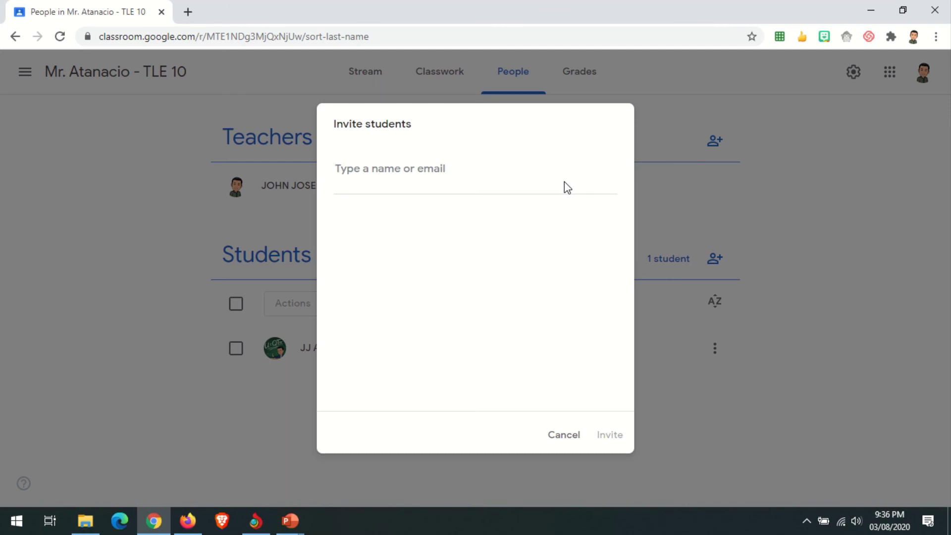
pyautogui.moveTo(424, 1)
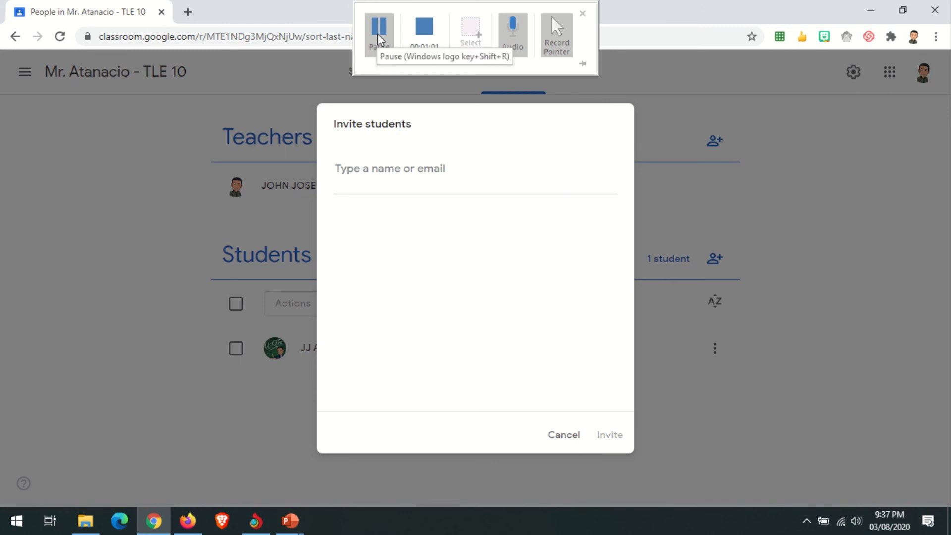
pyautogui.click(379, 35)
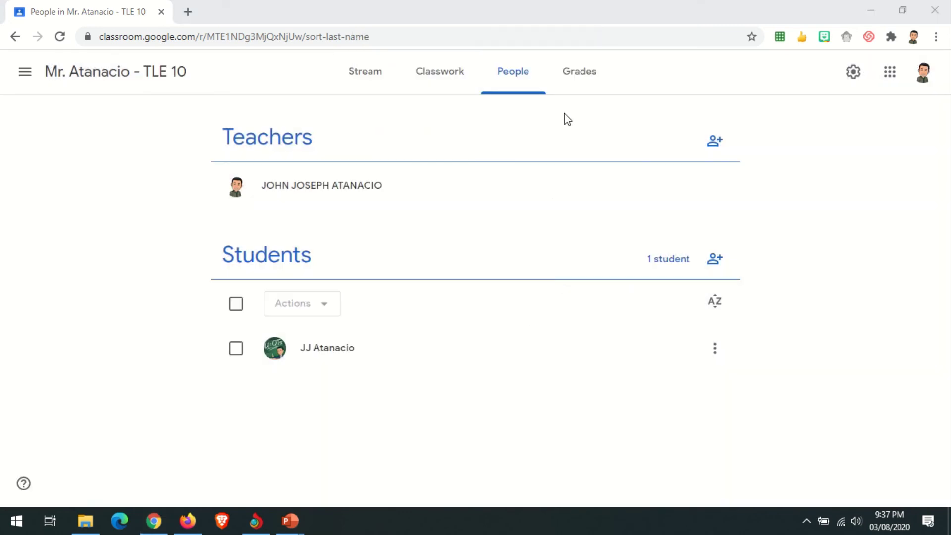
# Step: Open the class gradebook and look over the student's scores for each assignment
pyautogui.click(584, 74)
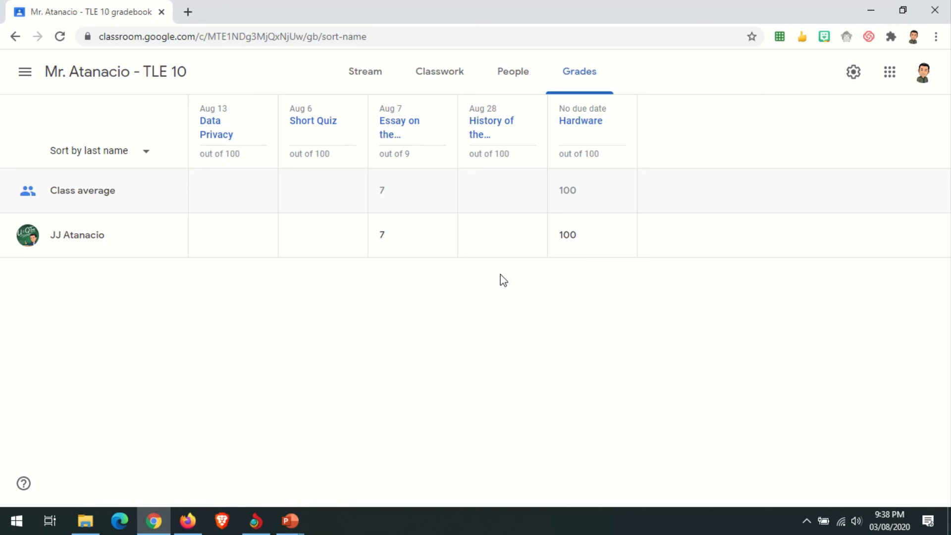
pyautogui.moveTo(518, 107)
pyautogui.moveTo(500, 4)
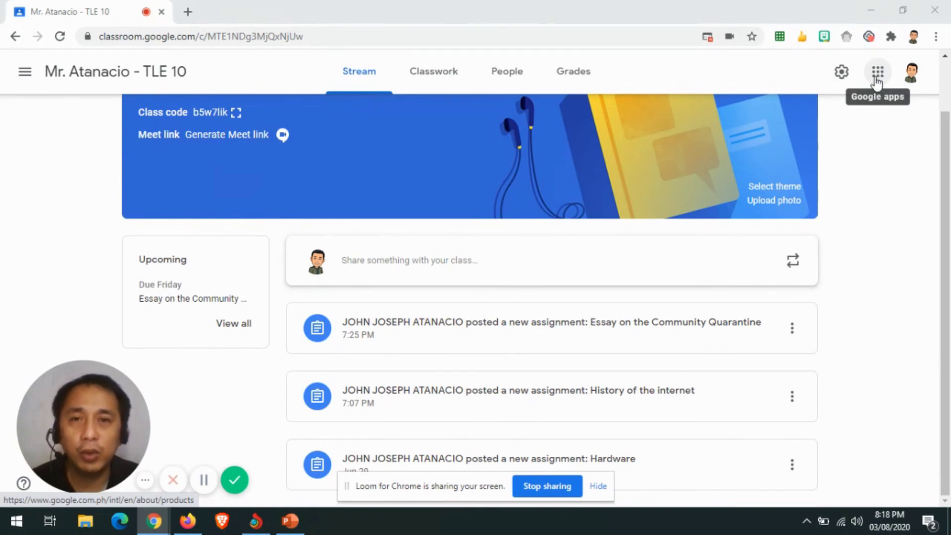
# Step: Switch from the class stream to Google Jamboard through the Google apps and create a new jam
pyautogui.click(877, 82)
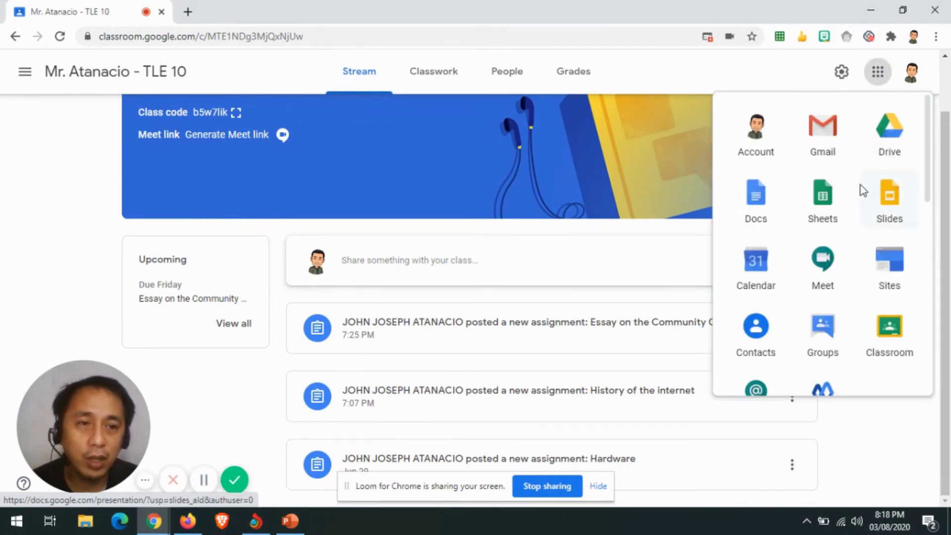
pyautogui.scroll(-3, 863, 189)
pyautogui.scroll(-3, 863, 188)
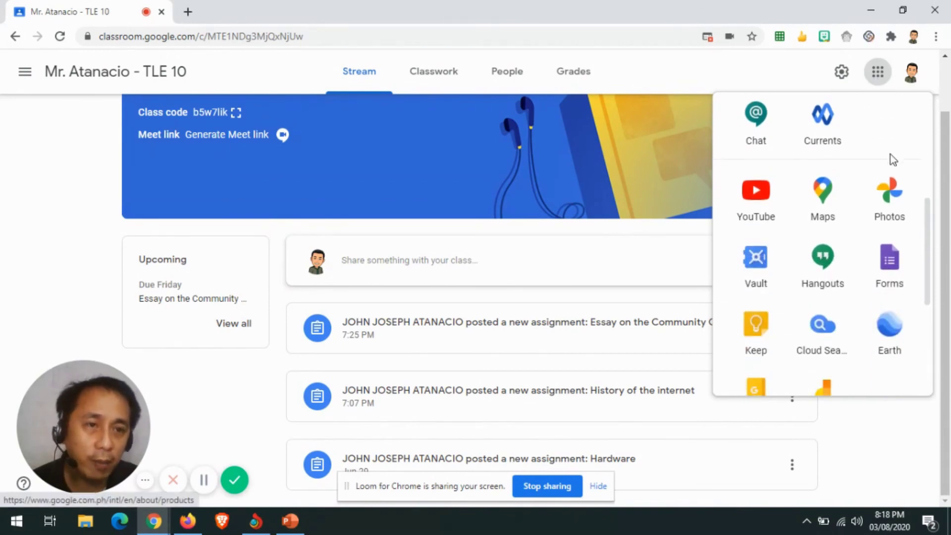
pyautogui.scroll(-3, 887, 164)
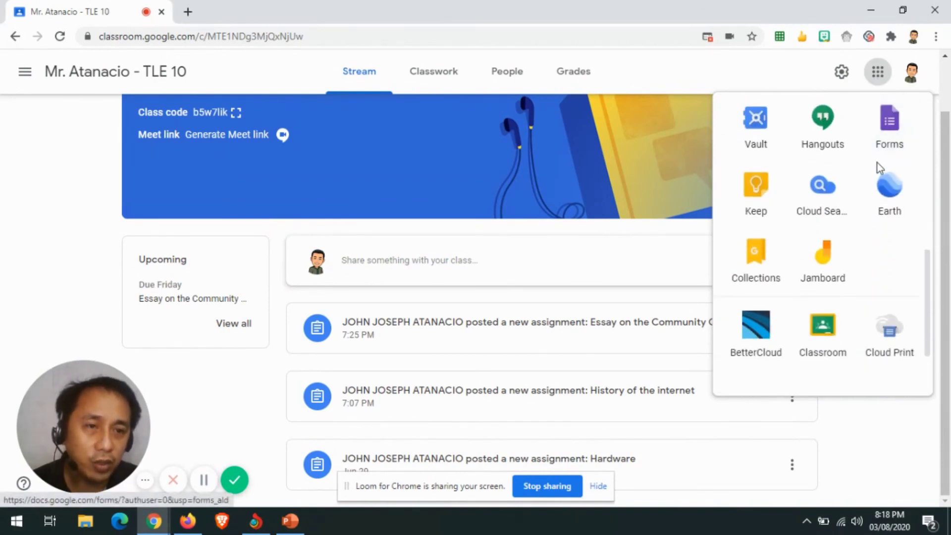
pyautogui.click(831, 266)
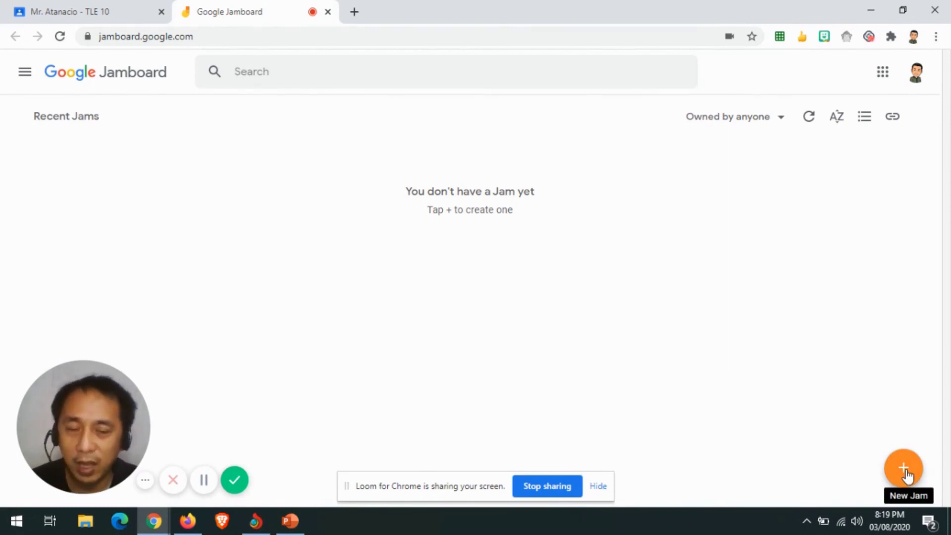
pyautogui.click(906, 474)
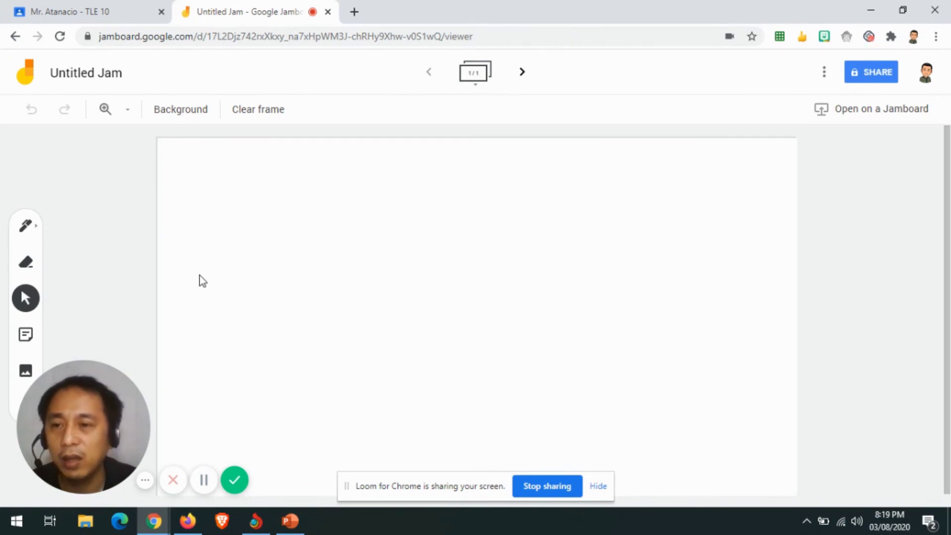
pyautogui.moveTo(92, 412)
pyautogui.moveTo(93, 425); pyautogui.dragTo(869, 452)
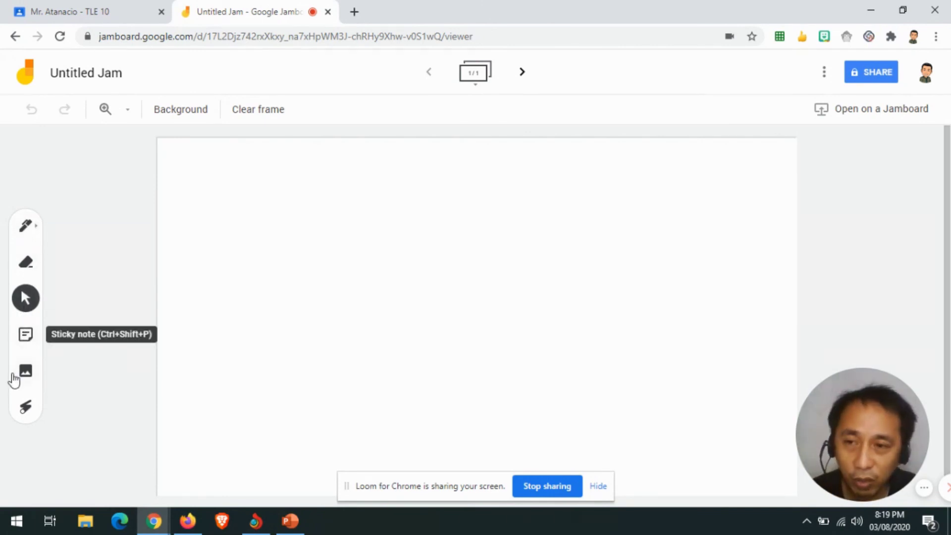
# Step: Try out the laser tool with a few freehand strokes across the blank frame
pyautogui.click(25, 407)
pyautogui.moveTo(327, 285)
pyautogui.mouseDown()
pyautogui.moveTo(567, 305)
pyautogui.moveTo(482, 373)
pyautogui.moveTo(305, 253)
pyautogui.moveTo(330, 237)
pyautogui.mouseUp()
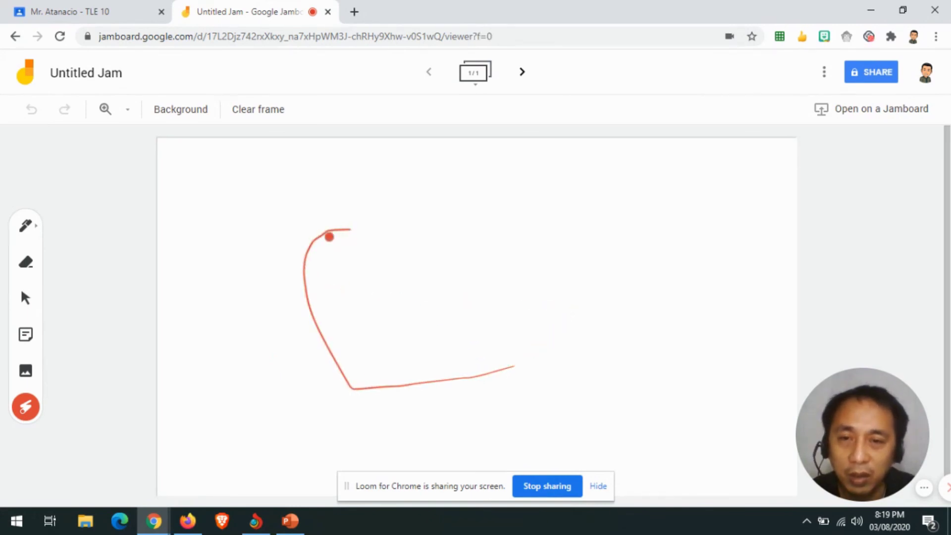
pyautogui.moveTo(255, 380); pyautogui.dragTo(656, 386)
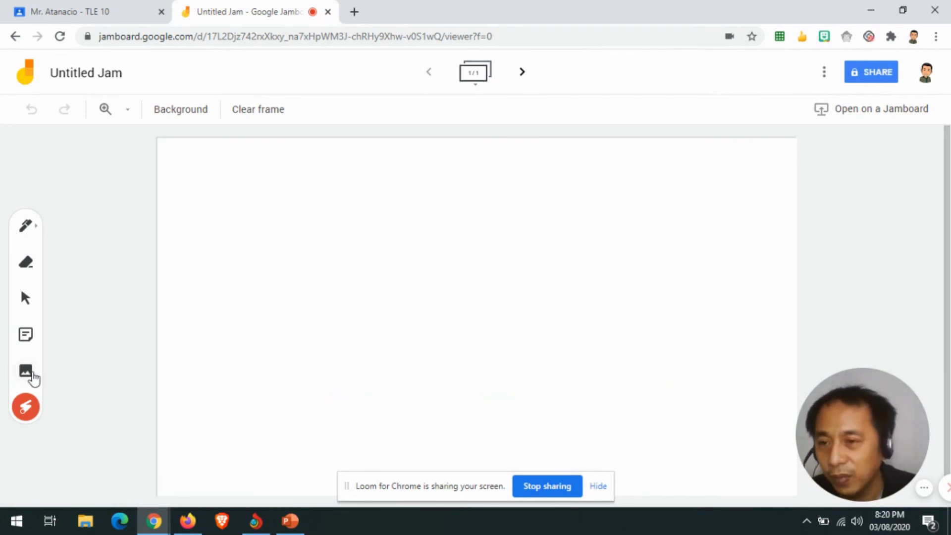
# Step: Insert the image 246x0w from the device's Pictures folder and move it to the upper-left corner of the frame
pyautogui.click(30, 375)
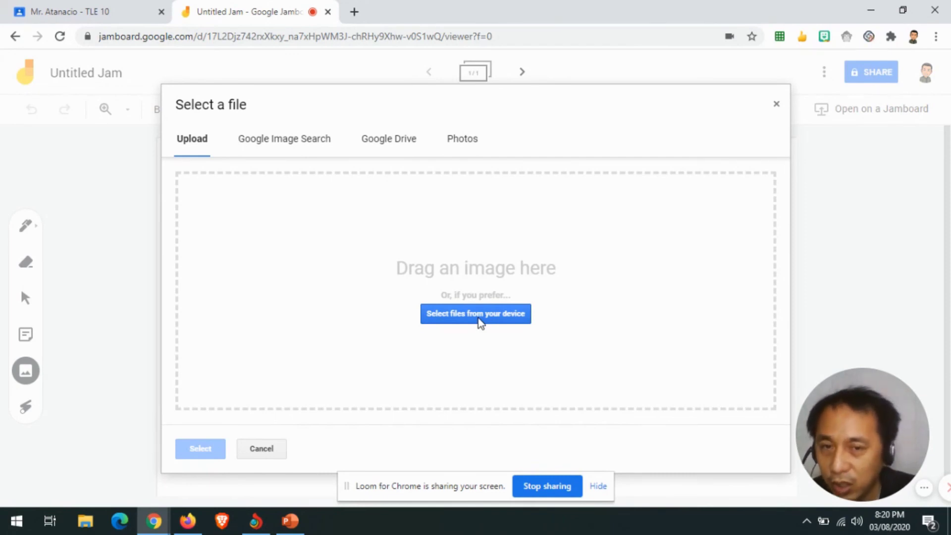
pyautogui.click(475, 317)
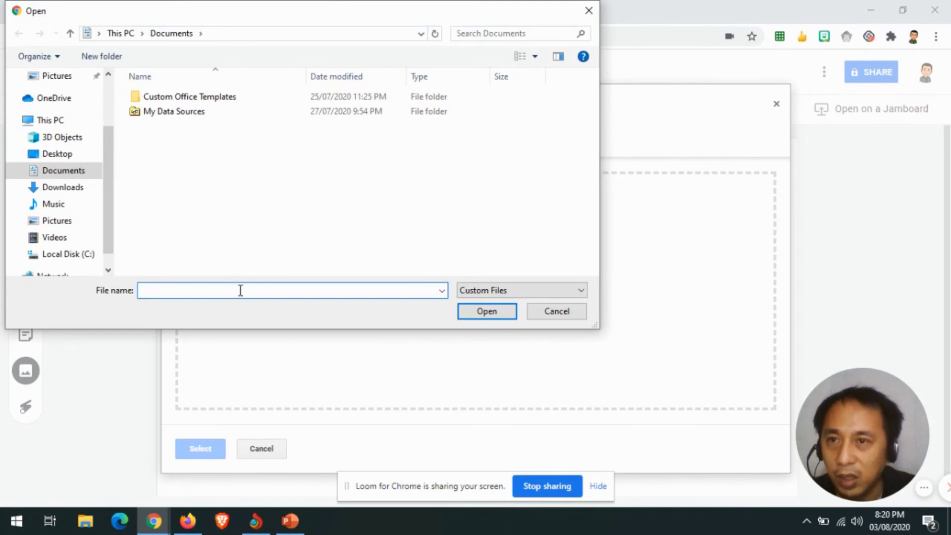
pyautogui.click(75, 223)
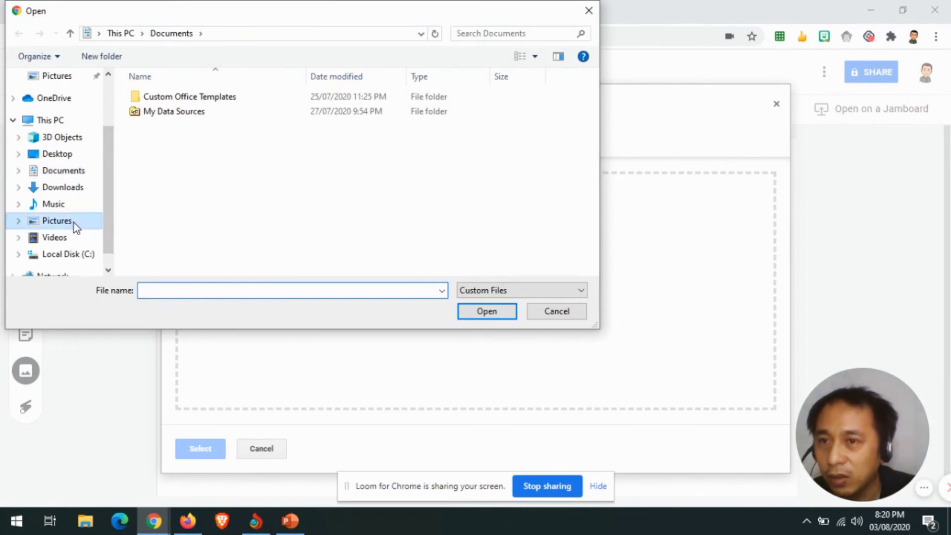
pyautogui.click(327, 115)
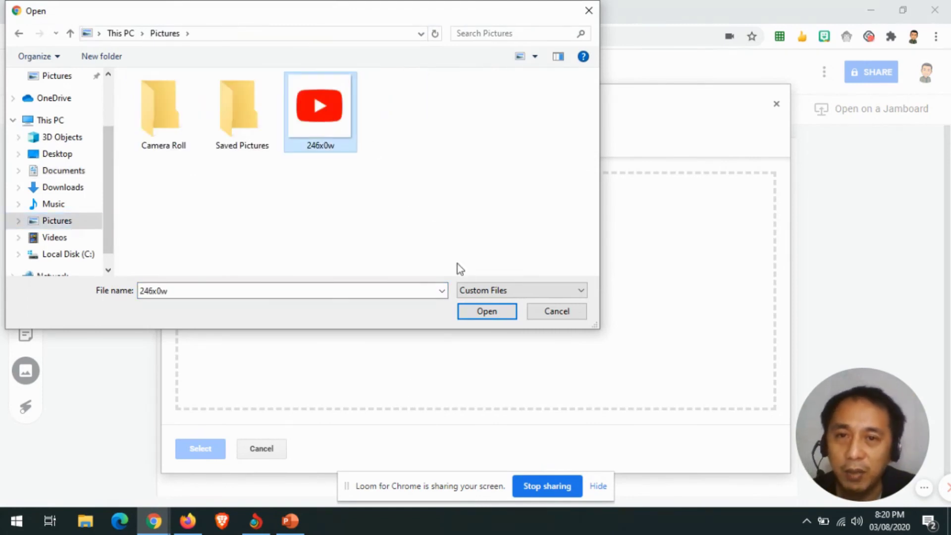
pyautogui.click(488, 312)
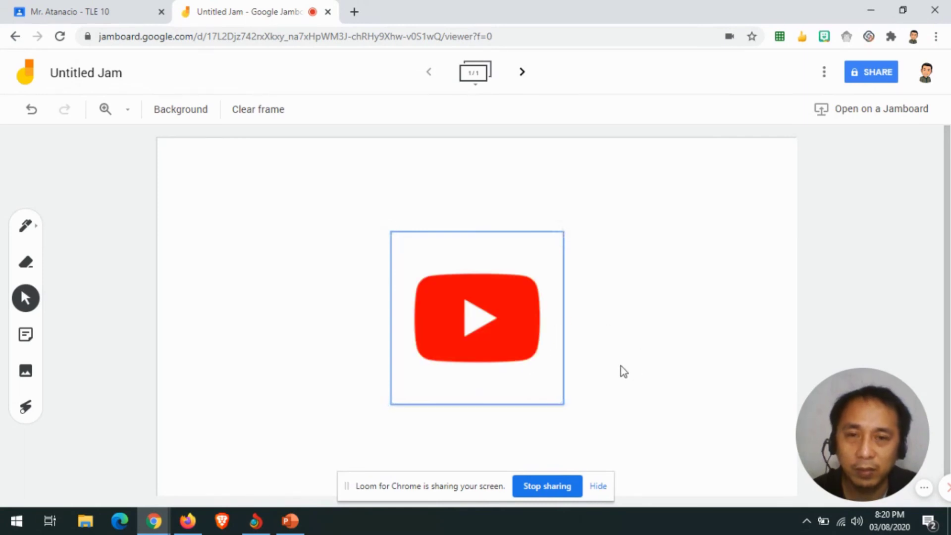
pyautogui.moveTo(438, 286); pyautogui.dragTo(262, 226)
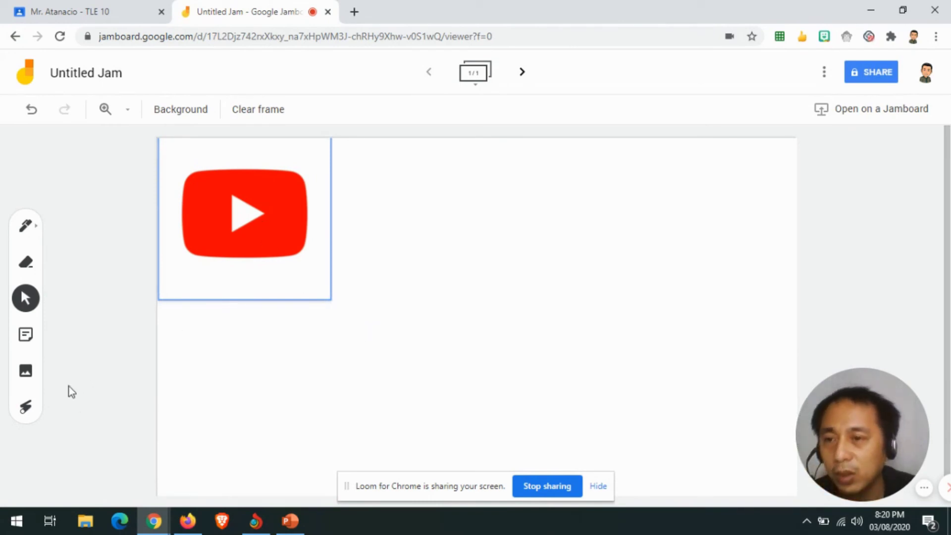
# Step: Add a yellow sticky note reading "Attendance: bit.ly/aug24" to the frame
pyautogui.click(26, 335)
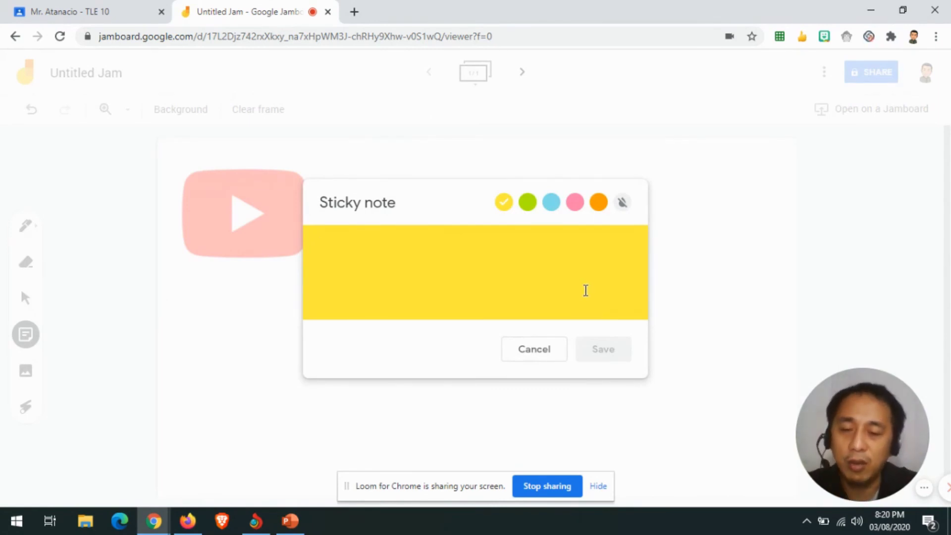
pyautogui.write('Attendance')
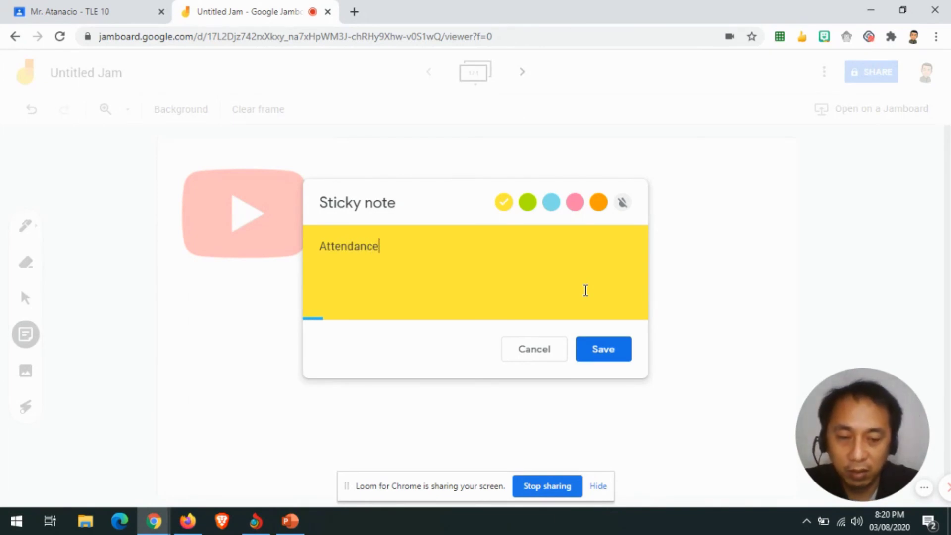
pyautogui.write('bi')
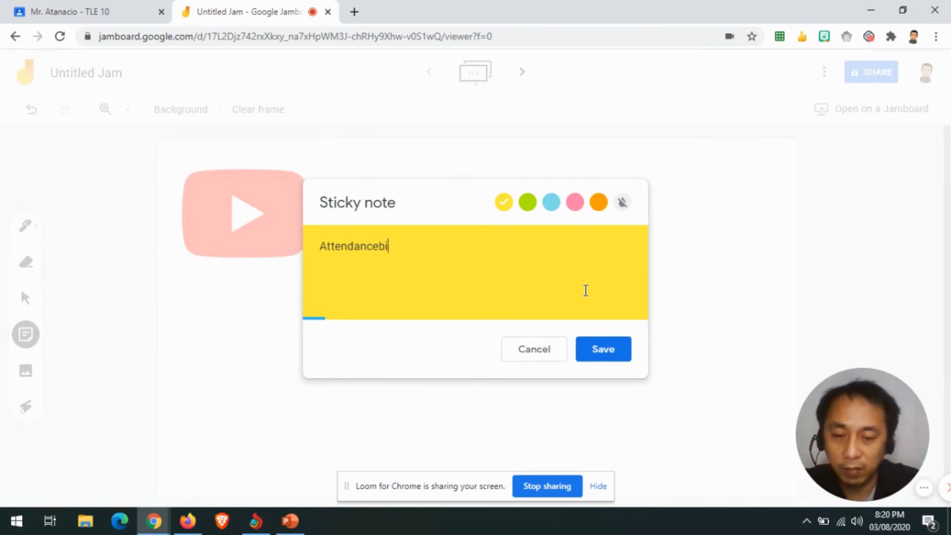
pyautogui.write('t.lu')
pyautogui.press('BackSpace')
pyautogui.write('y')
pyautogui.press('BackSpace')
pyautogui.press('BackSpace')
pyautogui.press('BackSpace')
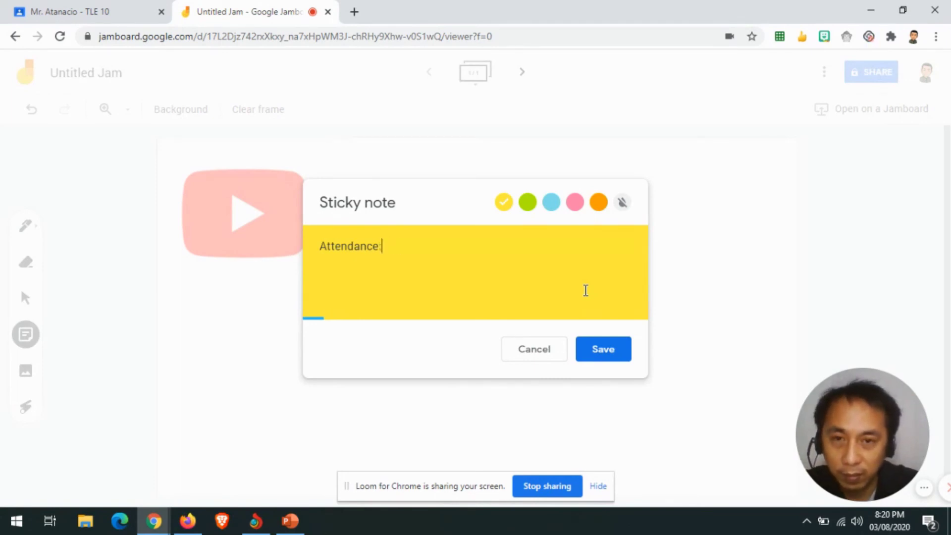
pyautogui.write('bit.')
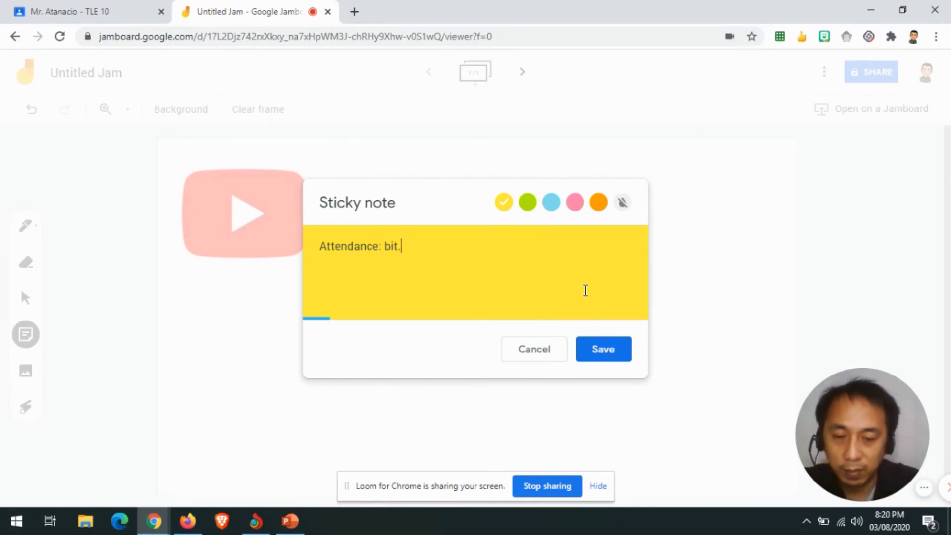
pyautogui.write('ly')
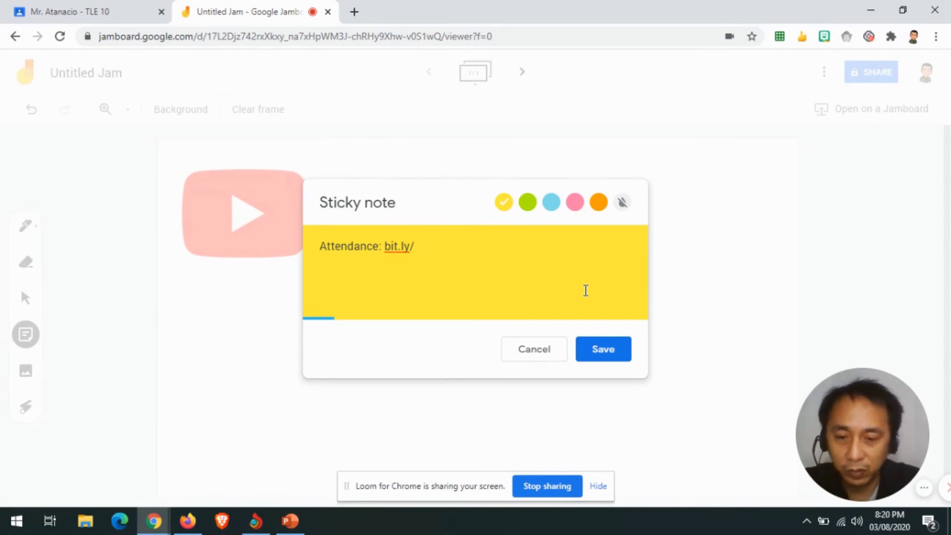
pyautogui.write('/aug24')
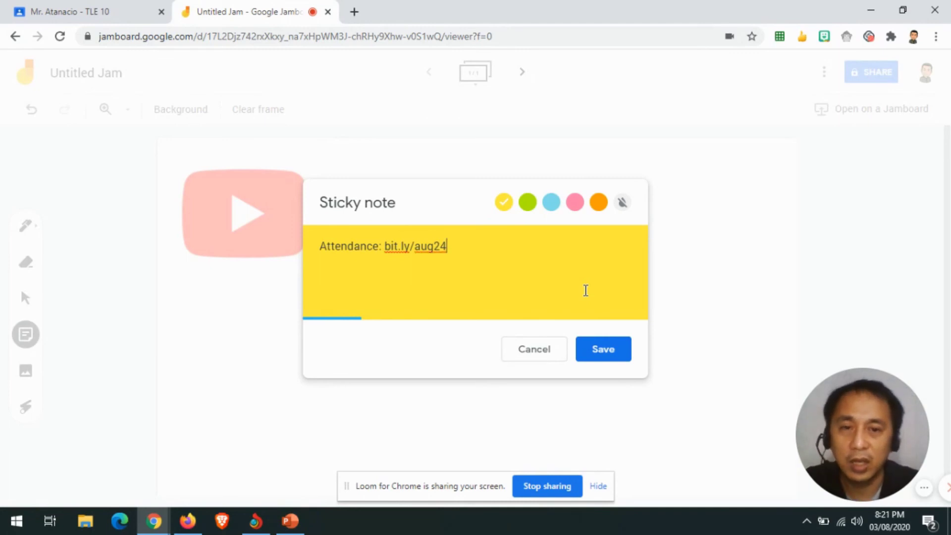
pyautogui.click(613, 357)
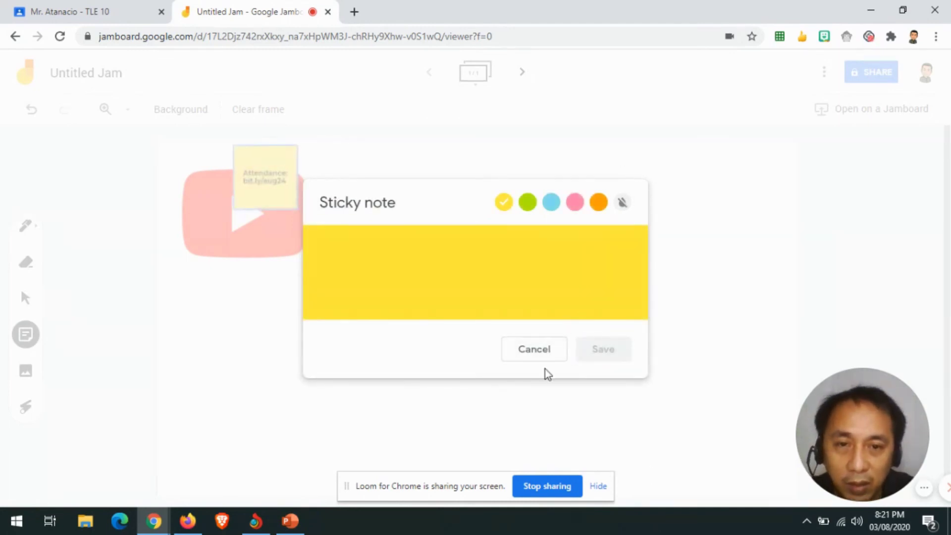
# Step: Discard the blank second sticky note and move the attendance note to the upper-right corner of the frame
pyautogui.click(540, 352)
pyautogui.moveTo(331, 176); pyautogui.dragTo(775, 168)
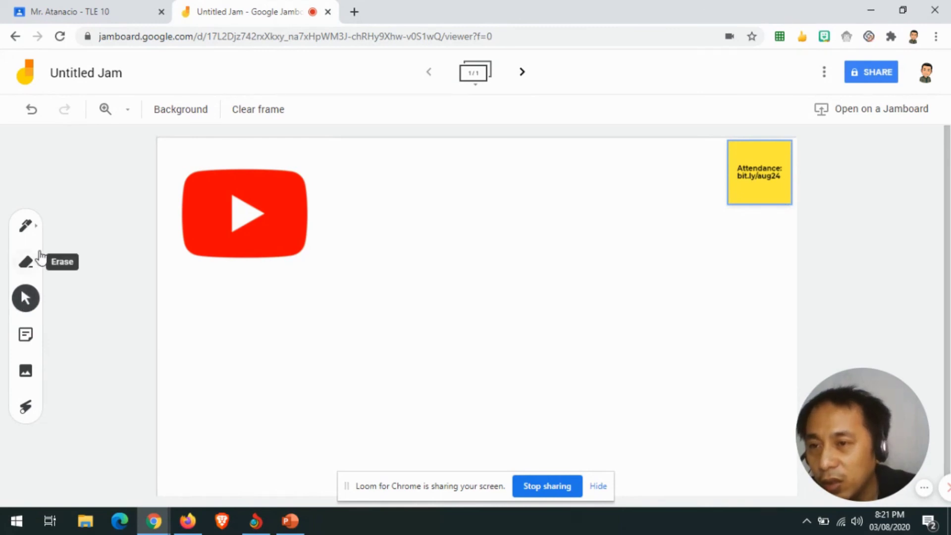
# Step: Draw a looping black marker stroke in the middle of the frame and erase it
pyautogui.click(24, 270)
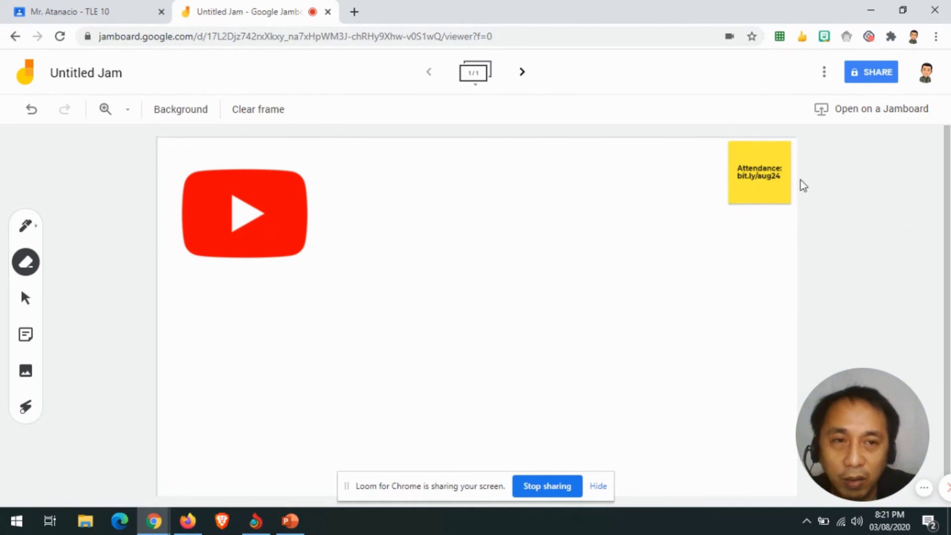
pyautogui.click(28, 228)
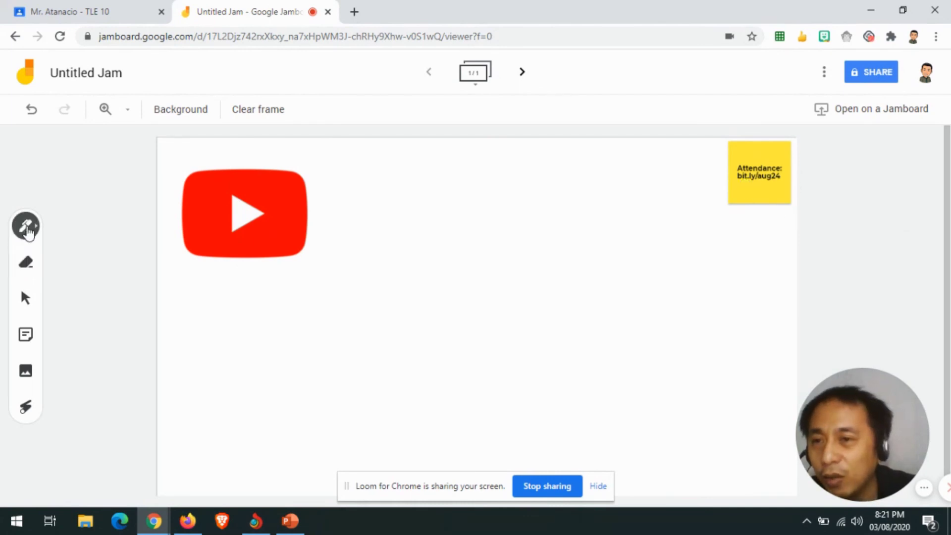
pyautogui.click(28, 229)
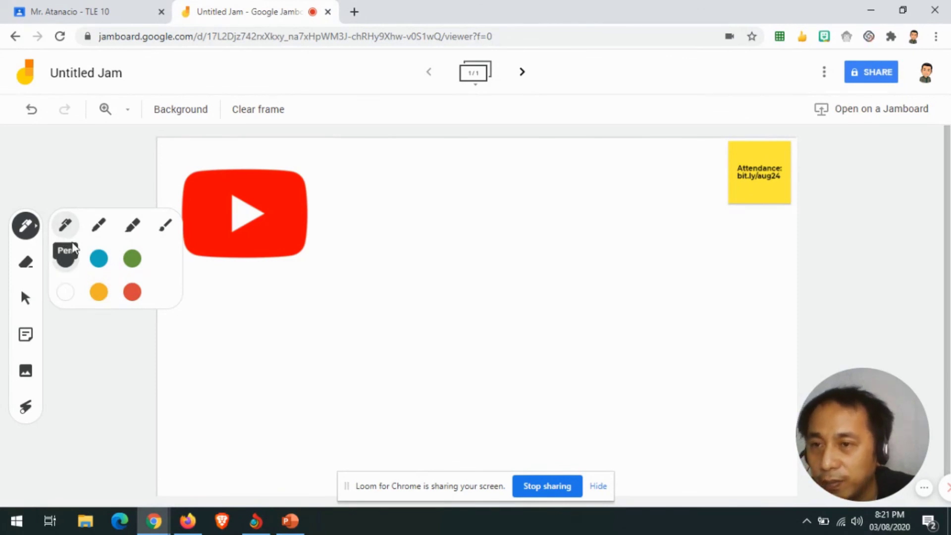
pyautogui.click(99, 227)
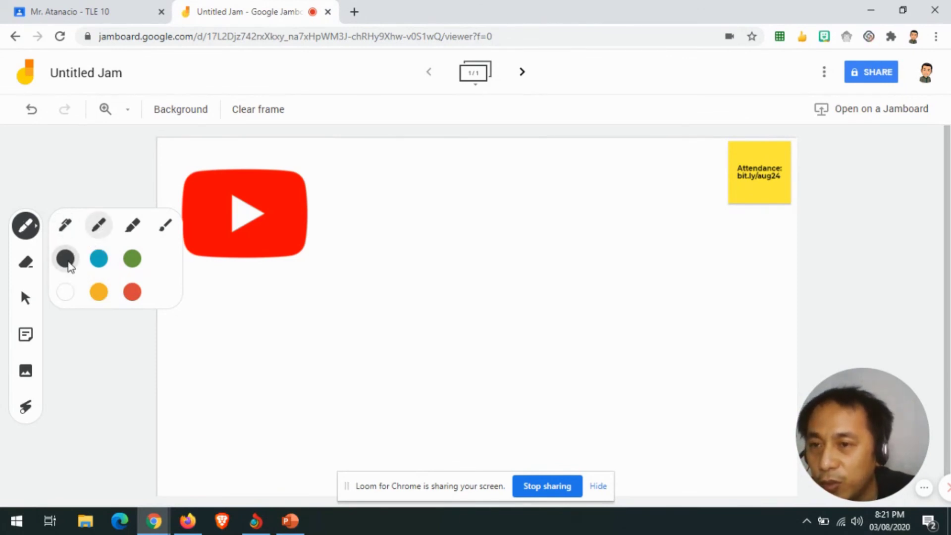
pyautogui.moveTo(396, 259)
pyautogui.mouseDown()
pyautogui.moveTo(487, 313)
pyautogui.moveTo(333, 326)
pyautogui.mouseUp()
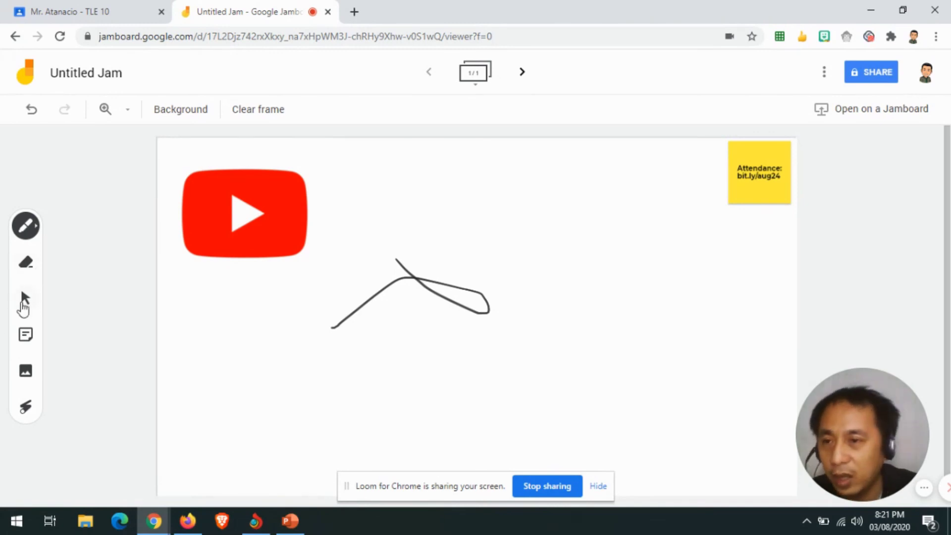
pyautogui.click(27, 262)
pyautogui.moveTo(399, 257)
pyautogui.mouseDown()
pyautogui.moveTo(457, 315)
pyautogui.moveTo(498, 317)
pyautogui.moveTo(470, 286)
pyautogui.moveTo(493, 307)
pyautogui.moveTo(418, 282)
pyautogui.moveTo(323, 337)
pyautogui.moveTo(370, 310)
pyautogui.moveTo(393, 274)
pyautogui.moveTo(384, 295)
pyautogui.moveTo(409, 284)
pyautogui.moveTo(401, 285)
pyautogui.moveTo(497, 325)
pyautogui.moveTo(473, 308)
pyautogui.moveTo(484, 293)
pyautogui.moveTo(491, 320)
pyautogui.moveTo(478, 288)
pyautogui.mouseUp()
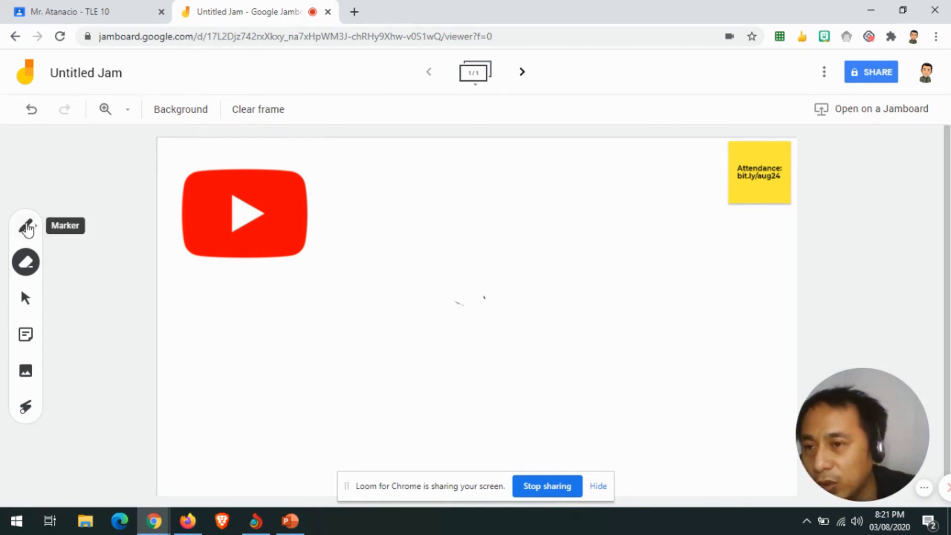
# Step: Paint a red X with the brush on the frame below the YouTube image
pyautogui.click(27, 229)
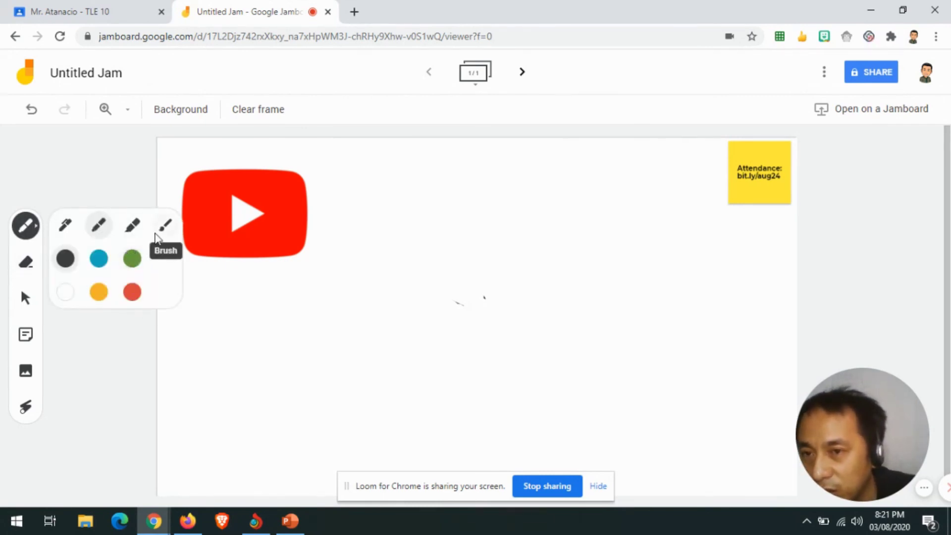
pyautogui.click(165, 226)
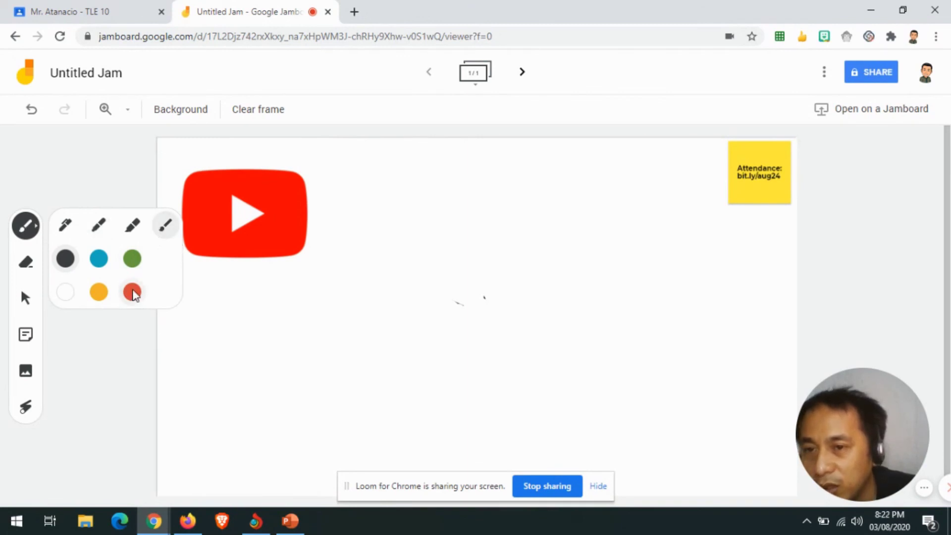
pyautogui.click(132, 291)
pyautogui.moveTo(250, 296); pyautogui.dragTo(307, 374)
pyautogui.moveTo(323, 304); pyautogui.dragTo(238, 399)
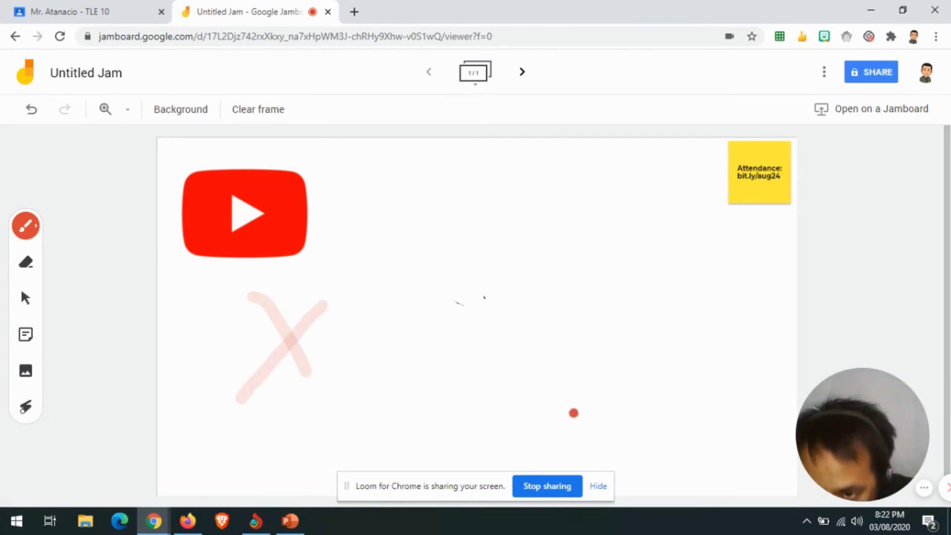
# Step: Change the drawing tool from the brush to the highlighter, keeping red as its color
pyautogui.click(25, 226)
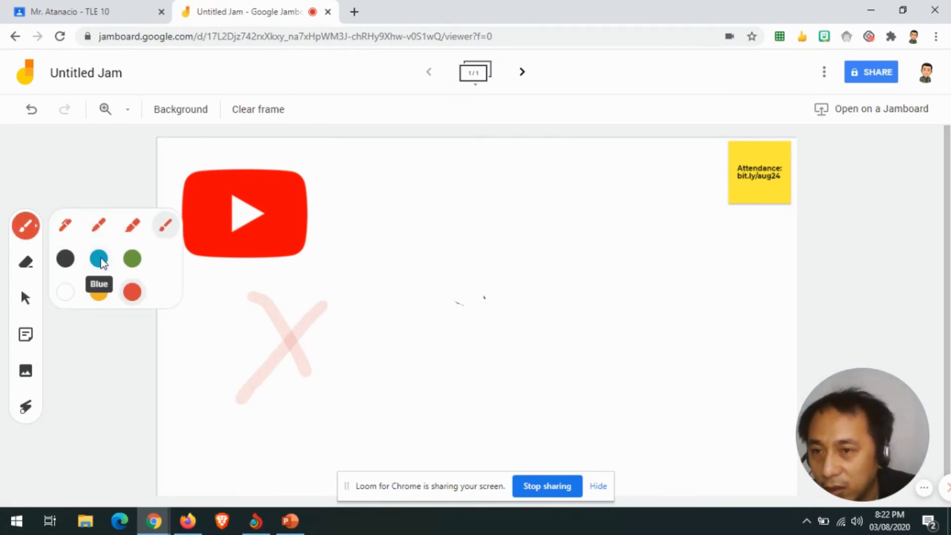
pyautogui.click(131, 228)
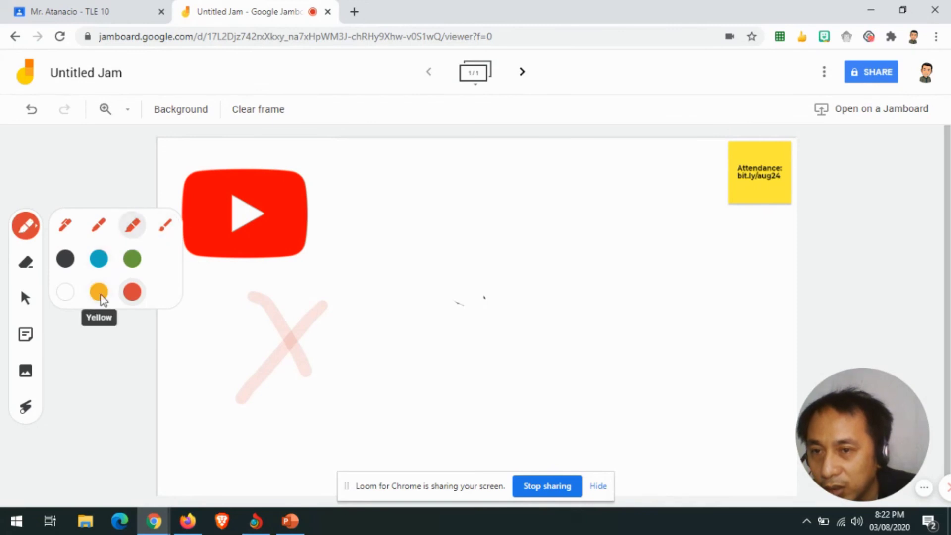
pyautogui.click(26, 226)
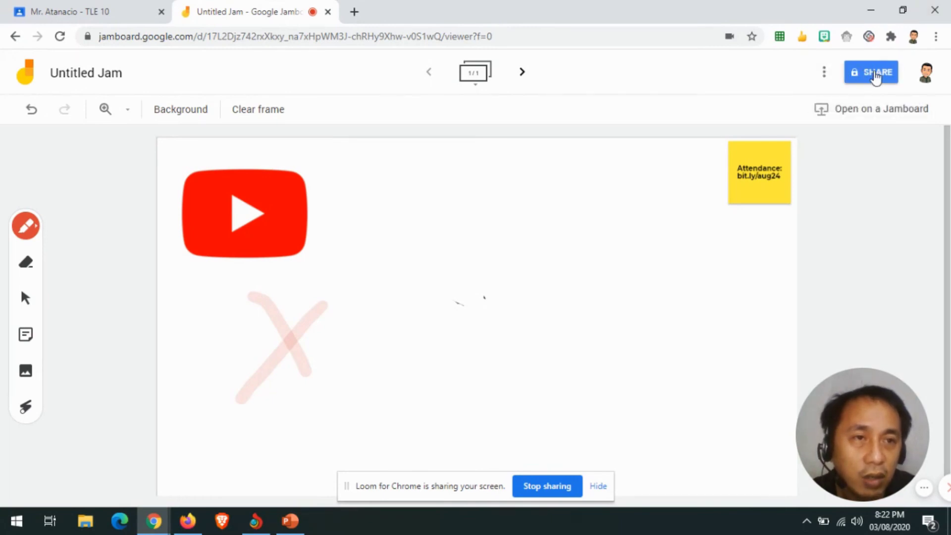
# Step: Set the jam's link sharing to Anyone with the link and copy the link
pyautogui.click(873, 74)
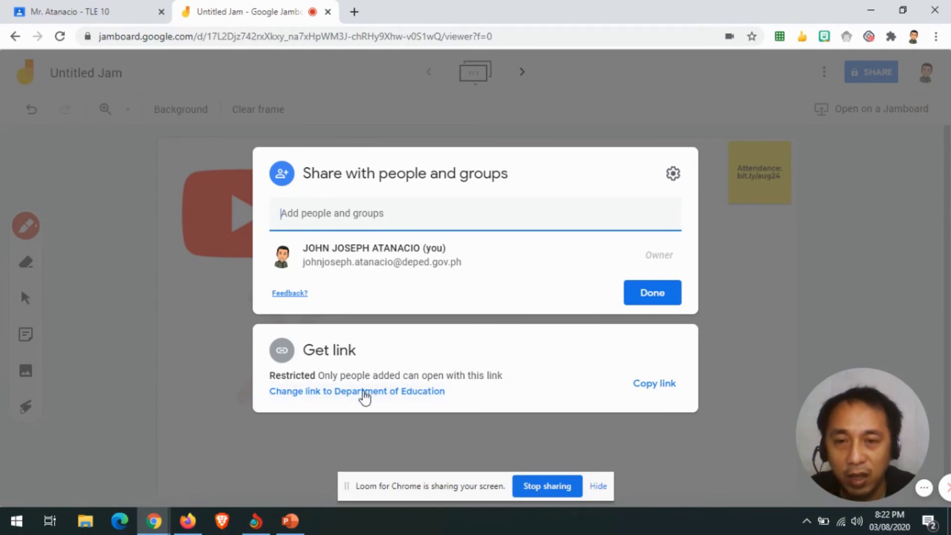
pyautogui.click(363, 394)
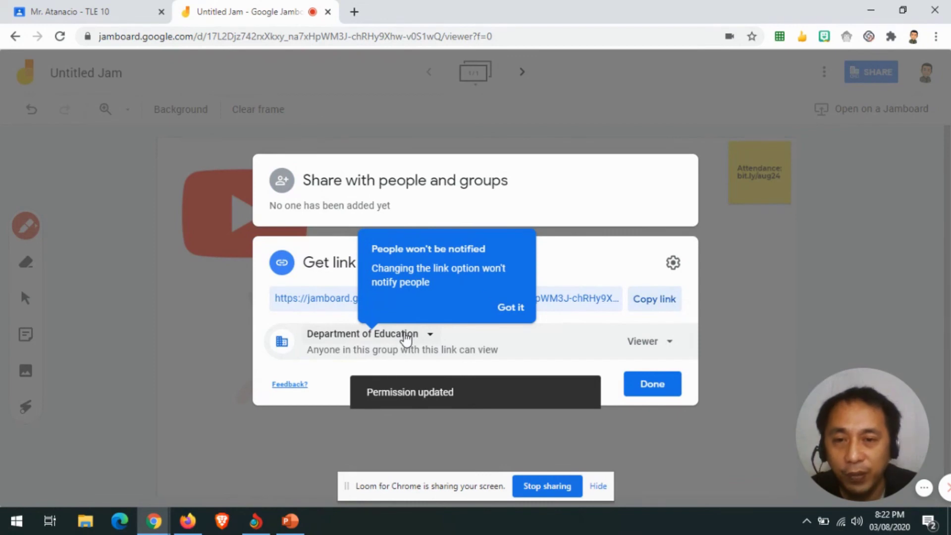
pyautogui.click(404, 335)
pyautogui.click(381, 456)
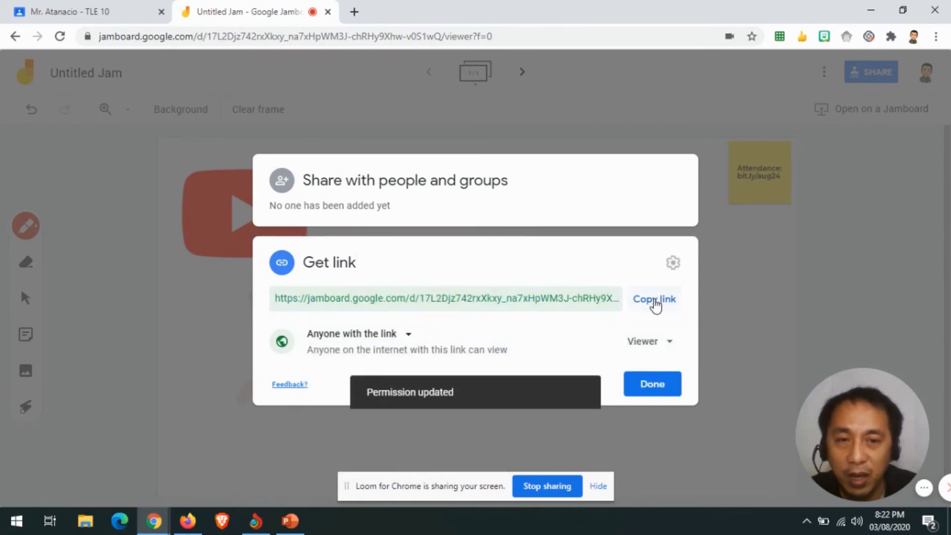
pyautogui.click(656, 305)
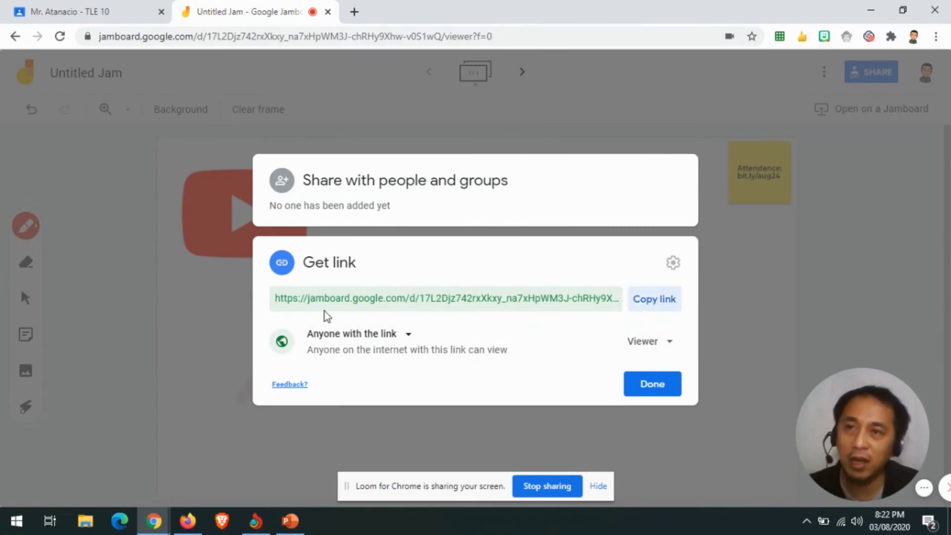
# Step: Post the copied jam link as an announcement for all students in the TLE 10 class stream
pyautogui.click(127, 10)
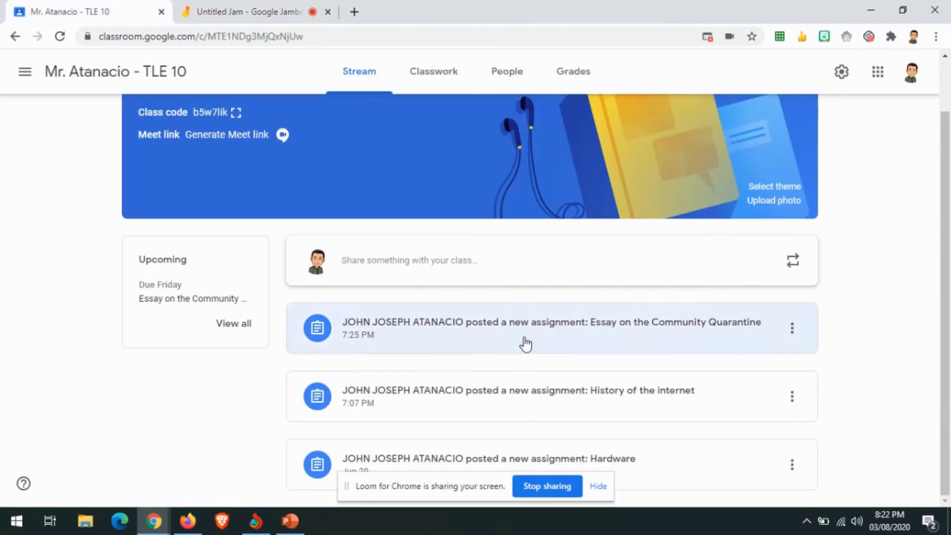
pyautogui.click(411, 262)
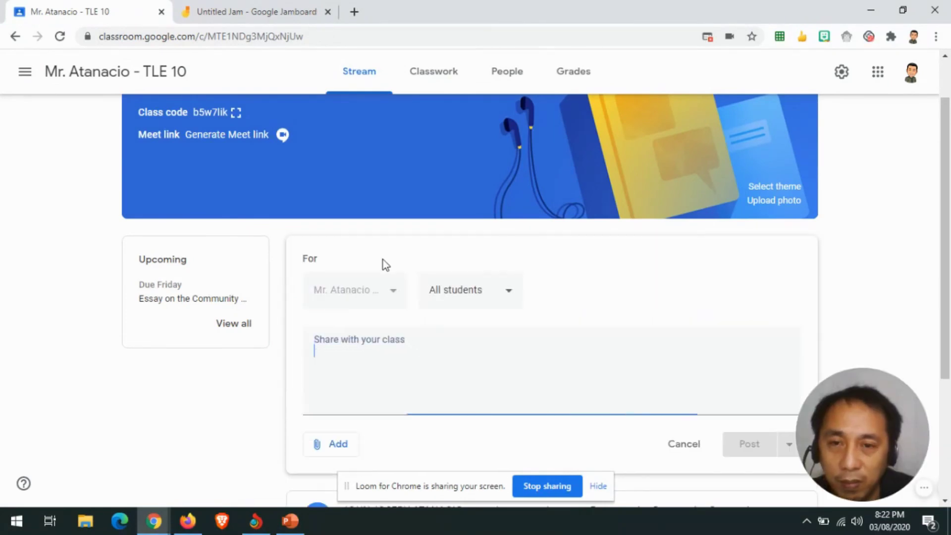
pyautogui.rightClick(355, 365)
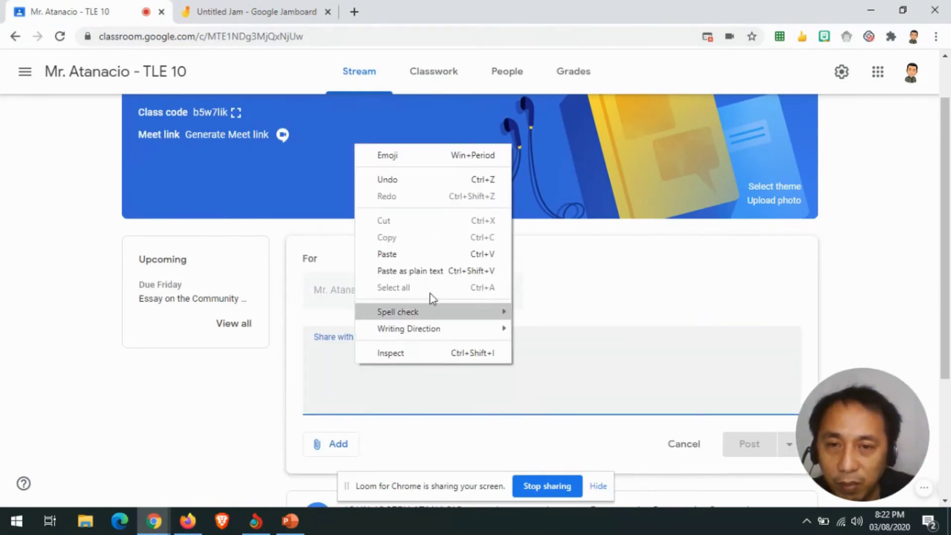
pyautogui.click(394, 255)
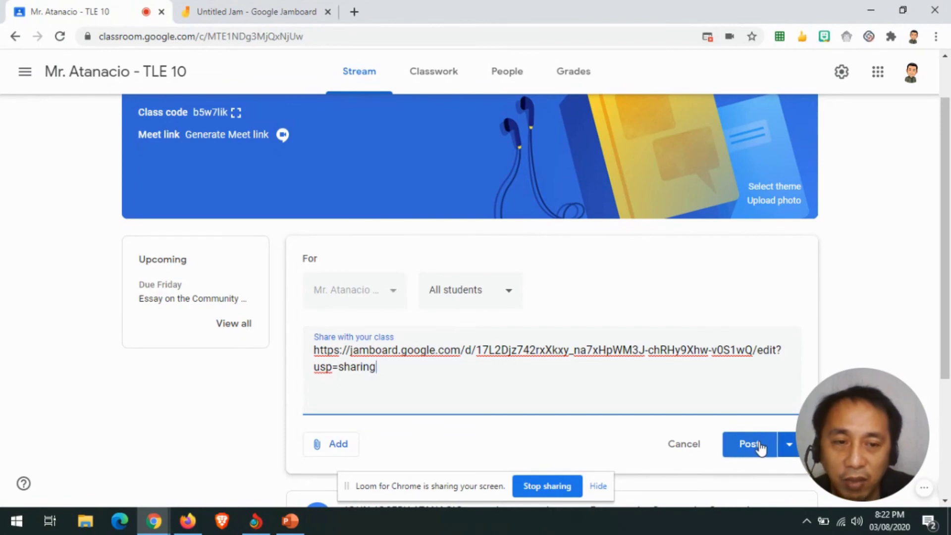
pyautogui.click(760, 448)
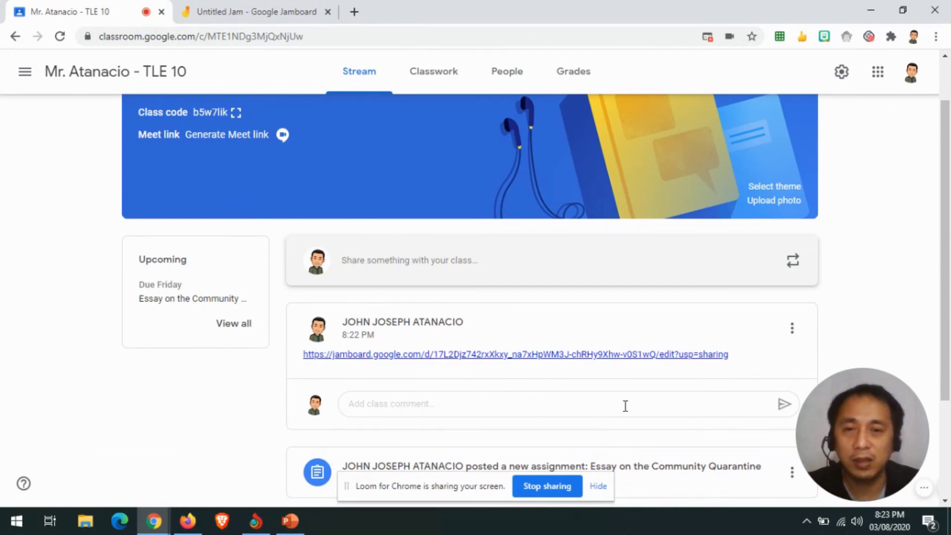
# Step: Return to the jam's sharing settings in Google Jamboard
pyautogui.click(277, 11)
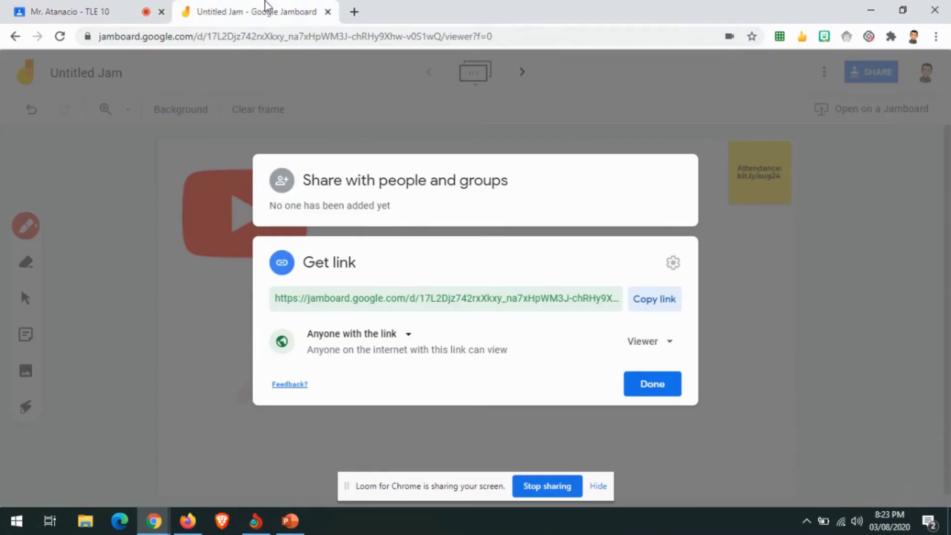